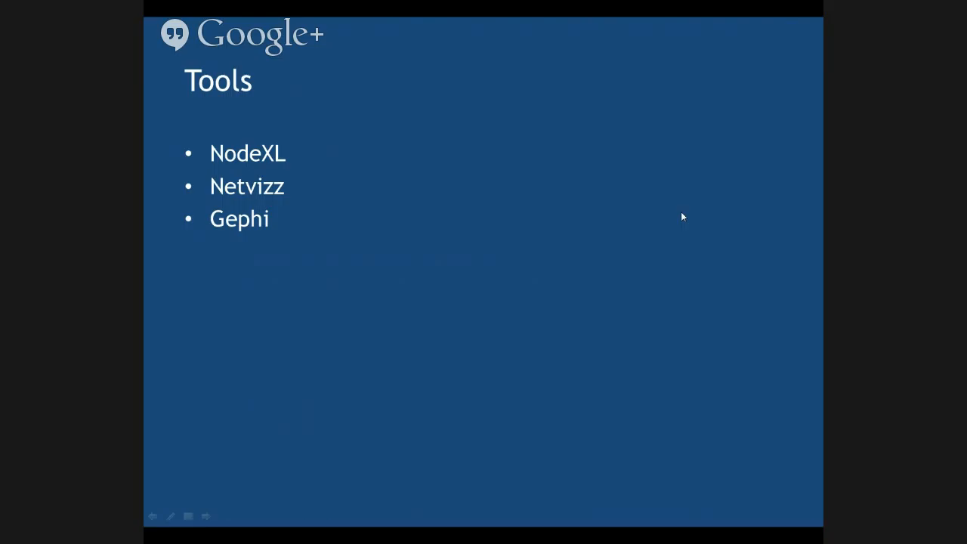
End the slide show and minimize the presentation to get back to the desktop.
click(636, 249)
click(637, 249)
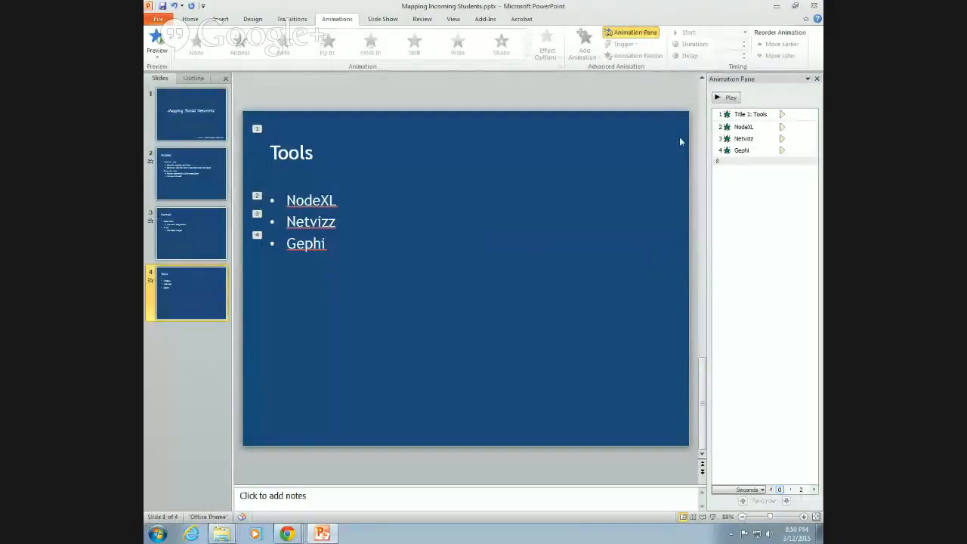
click(775, 7)
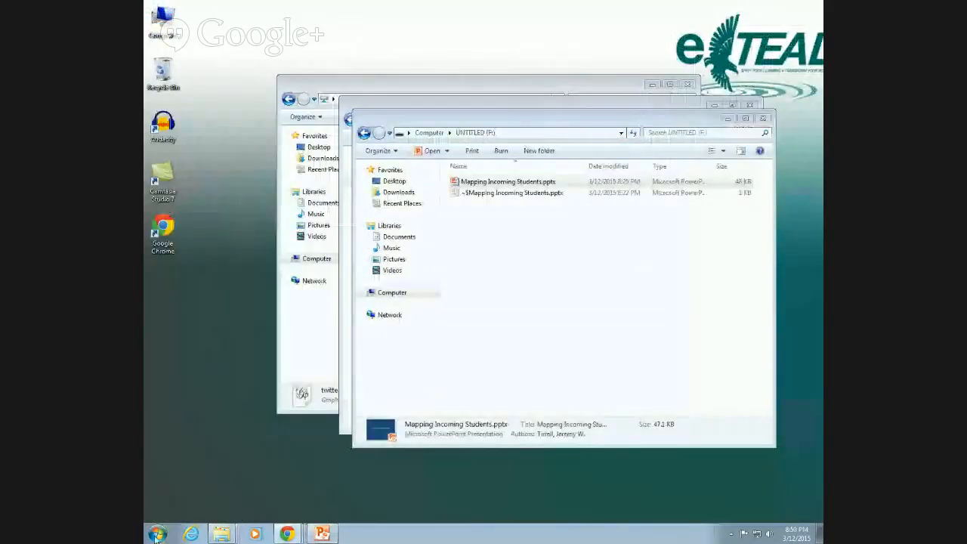
Look at the source code page of the NodeXL project site in the browser and return to its home page.
drag(821, 8, 438, 2)
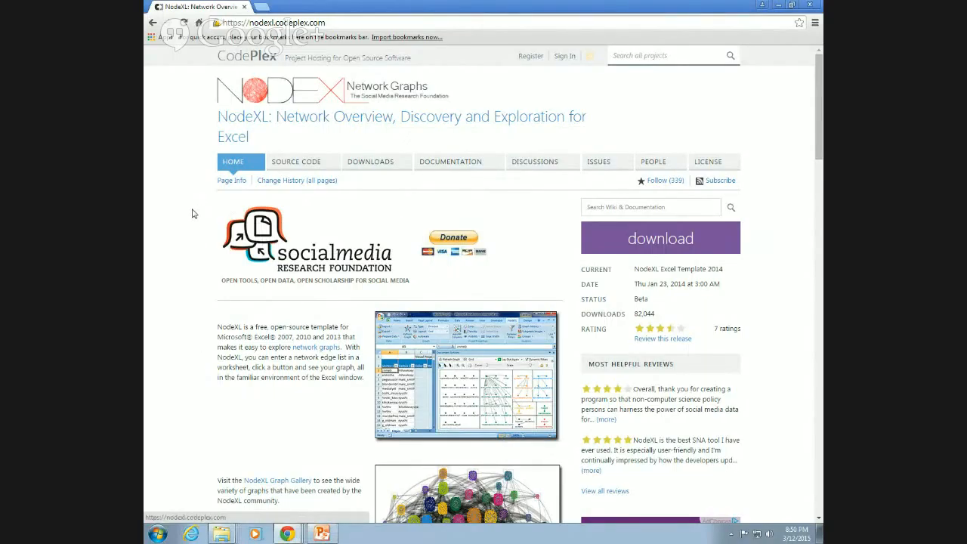
click(298, 166)
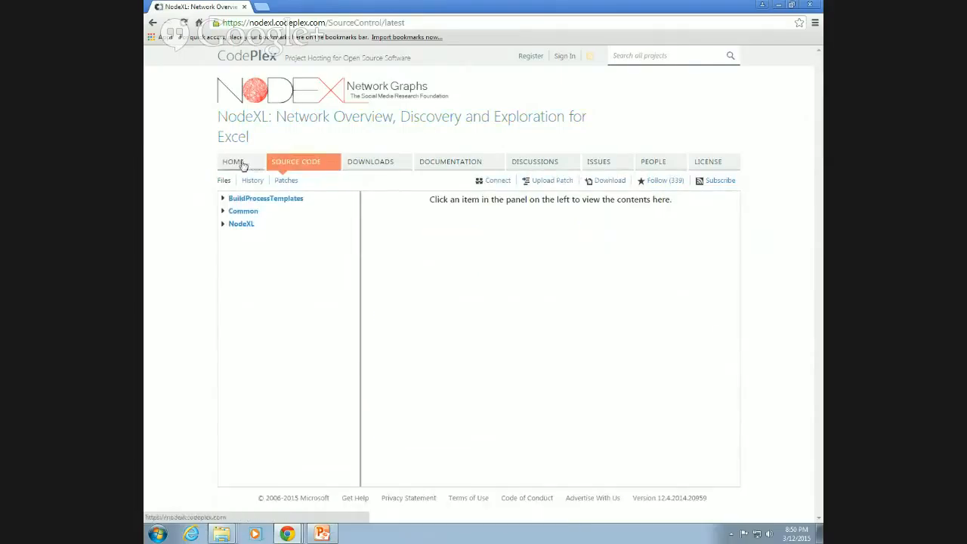
click(240, 163)
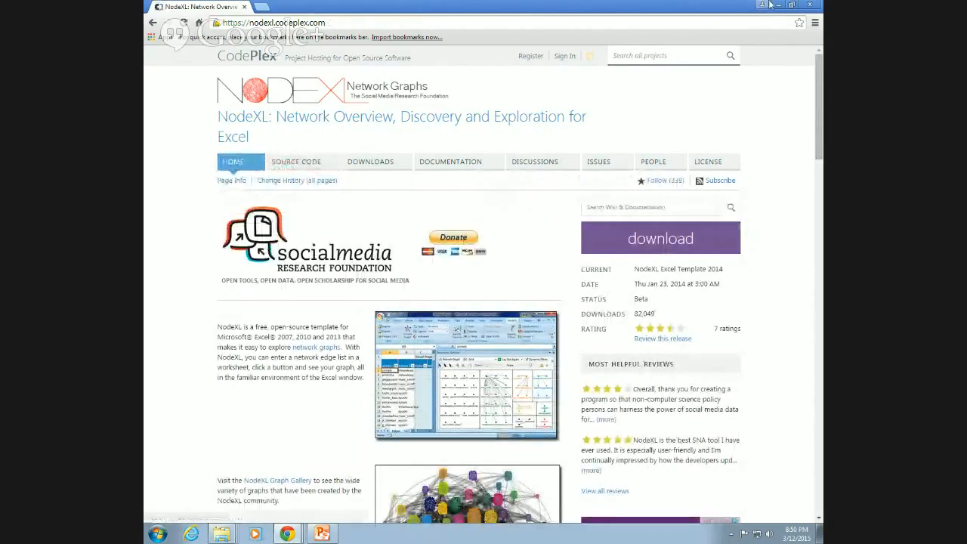
Minimize the browser and launch the NodeXL Excel Template from the installed programs.
click(778, 5)
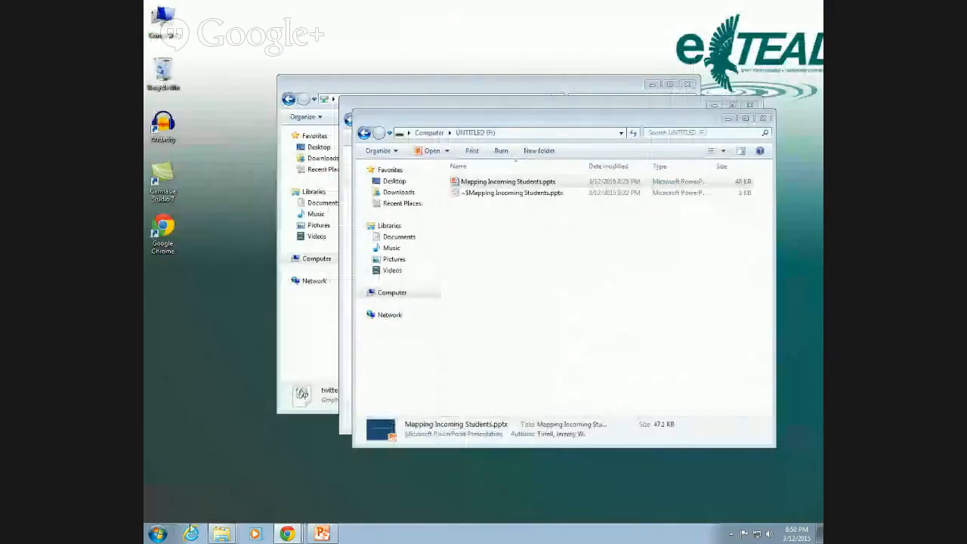
click(158, 531)
click(185, 487)
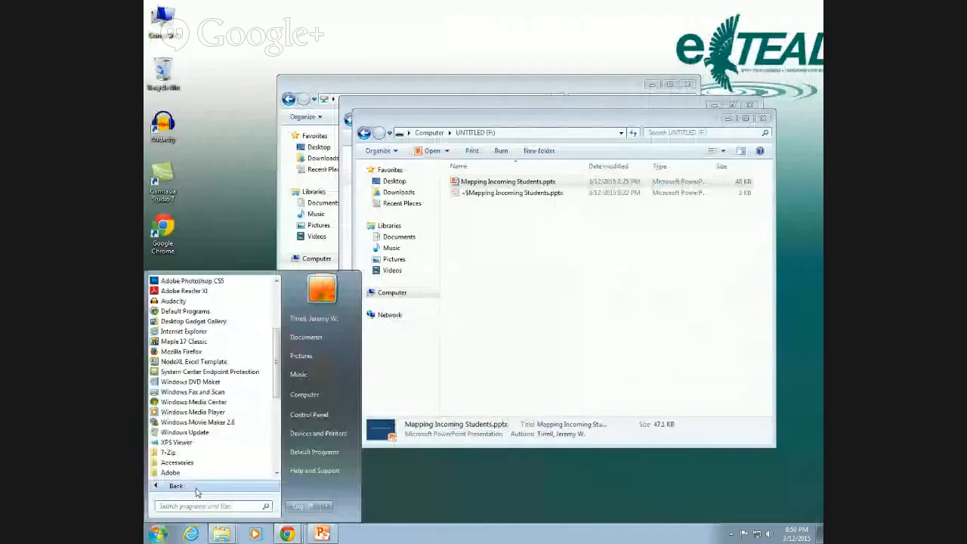
click(223, 363)
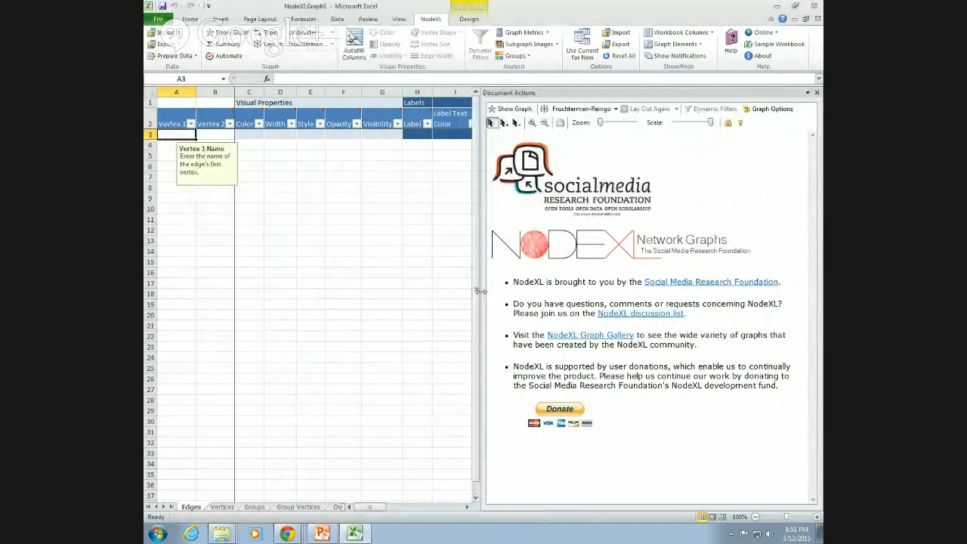
Narrow the Document Actions pane to reveal more worksheet columns and return to the NodeXL commands.
drag(484, 294, 723, 283)
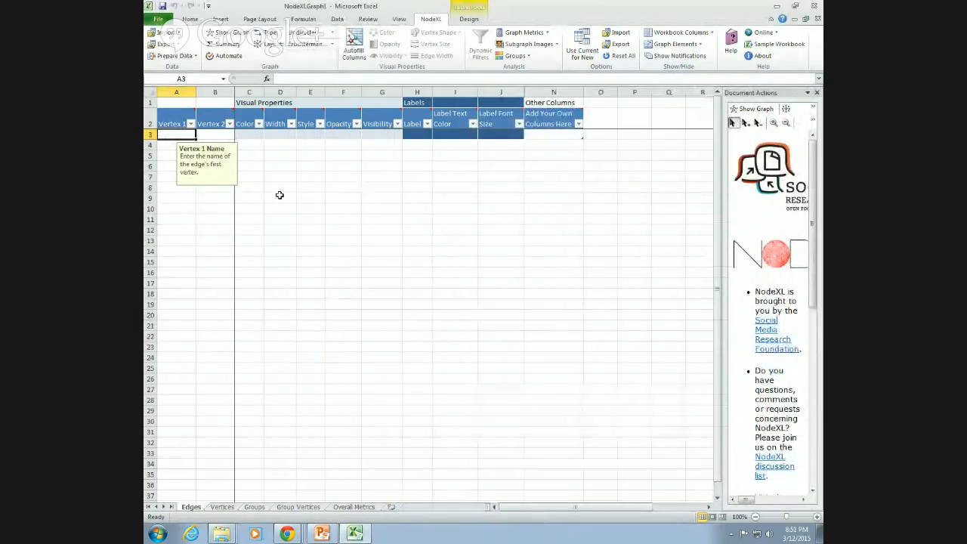
click(341, 20)
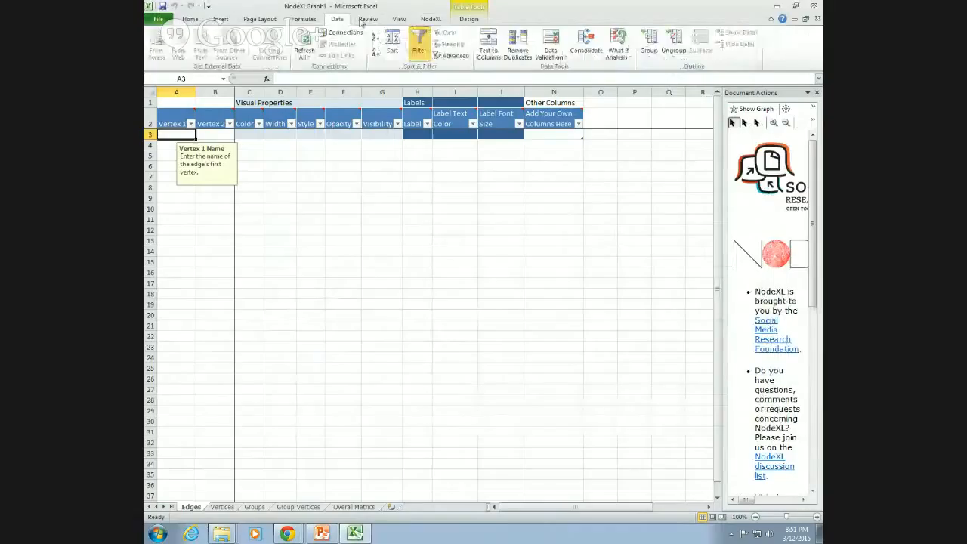
click(364, 20)
click(433, 20)
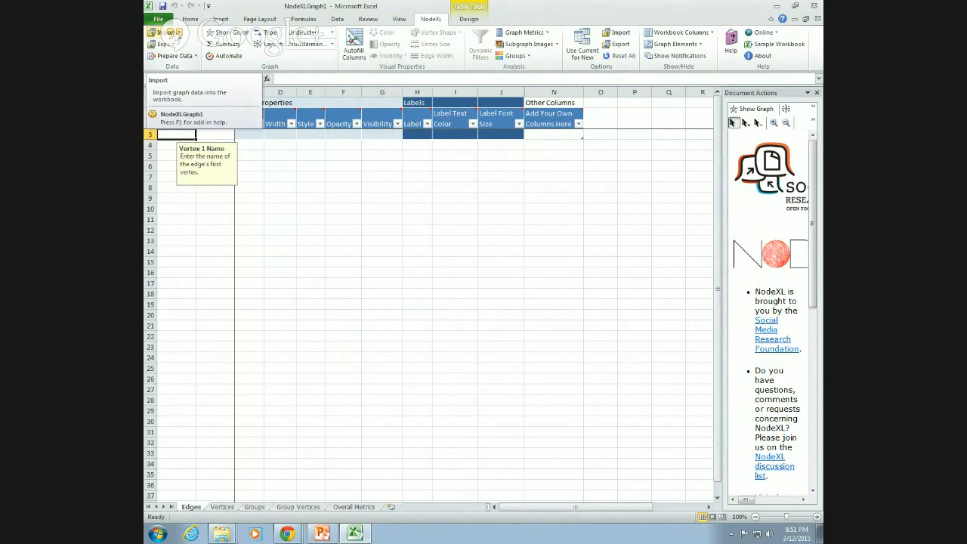
click(177, 34)
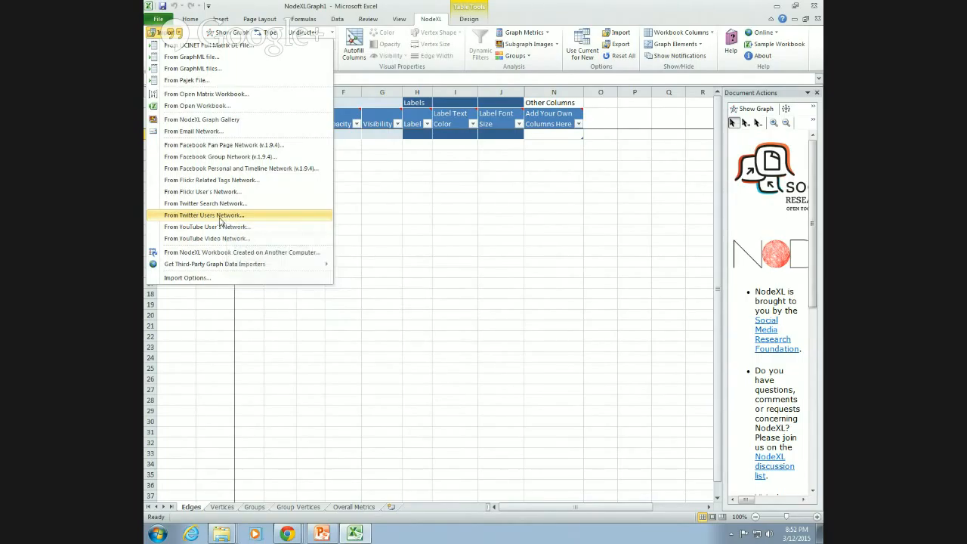
click(231, 204)
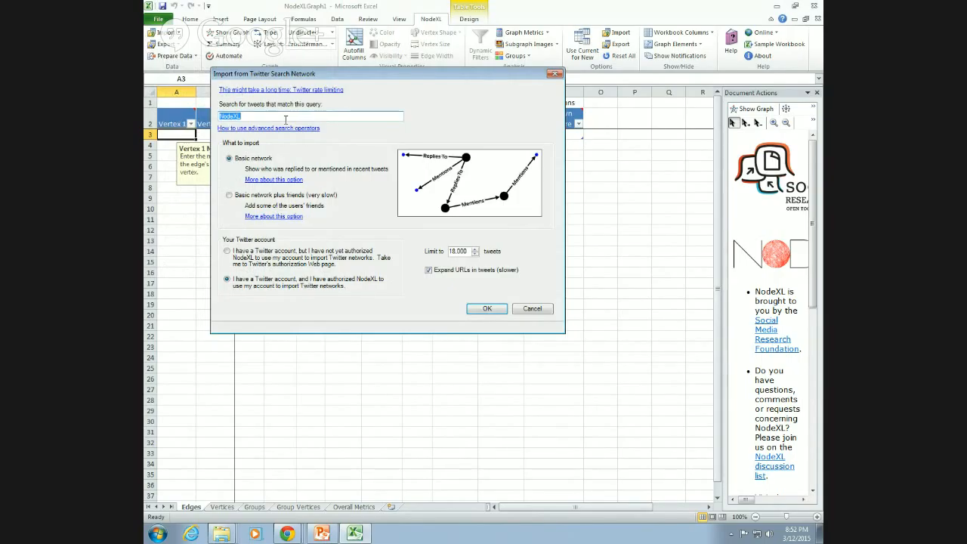
click(532, 308)
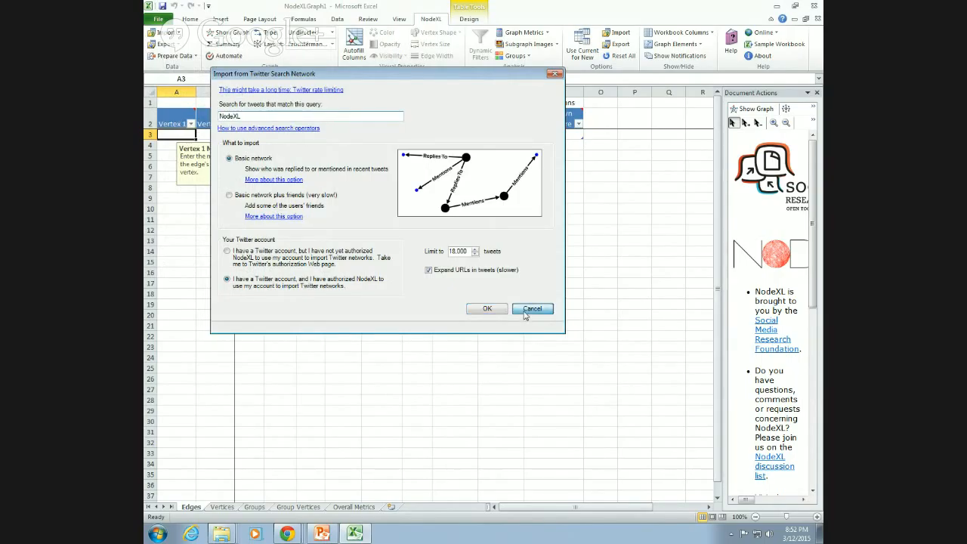
Start an import from the Twitter Users Network and replace the sample usernames with uncwenglish.
click(164, 32)
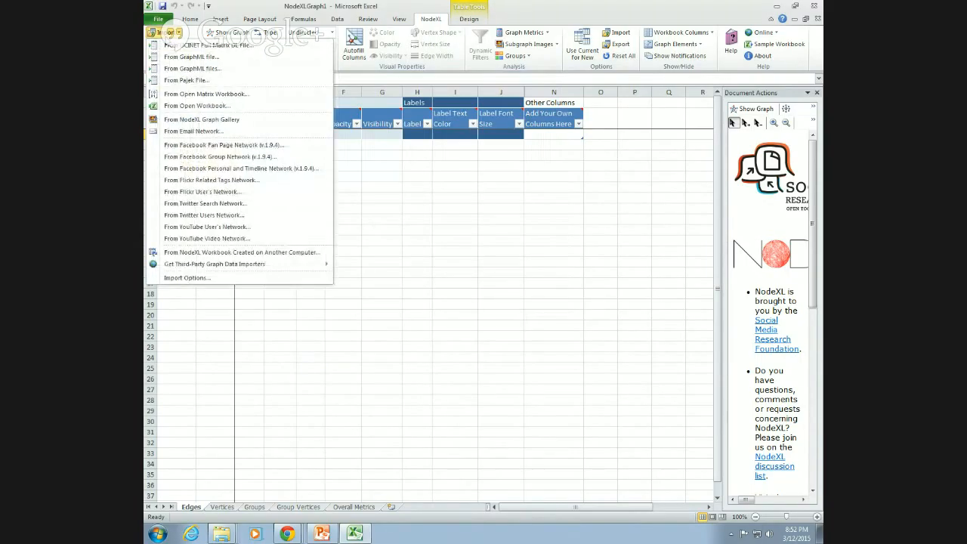
click(212, 219)
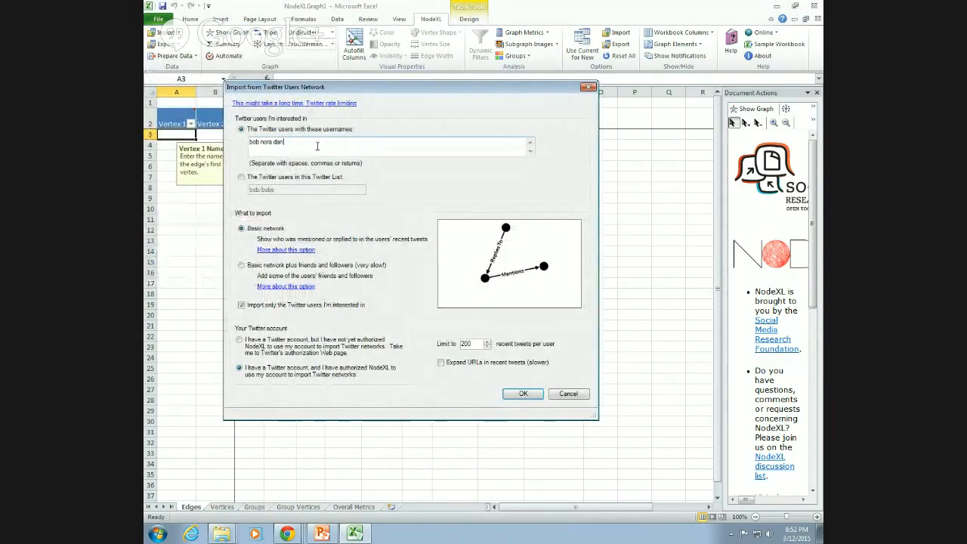
key(BackSpace)
key(BackSpace)
key(BackSpace)
key(BackSpace)
key(BackSpace)
key(BackSpace)
key(BackSpace)
key(BackSpace)
key(BackSpace)
key(BackSpace)
key(BackSpace)
key(BackSpace)
text(uncwenglish)
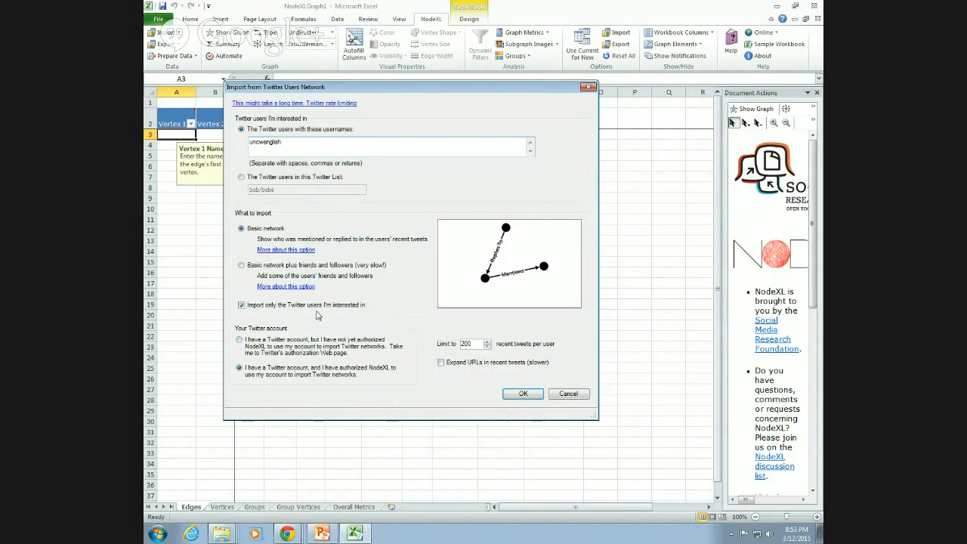
Switch the restriction to only the Twitter users of interest off and back on to compare the network previews.
click(243, 306)
click(242, 306)
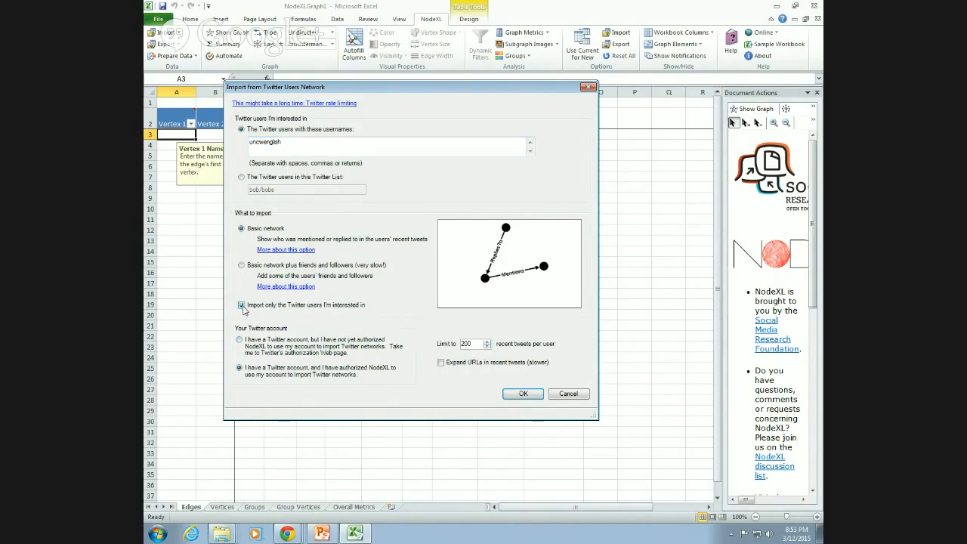
click(242, 306)
click(243, 306)
click(243, 306)
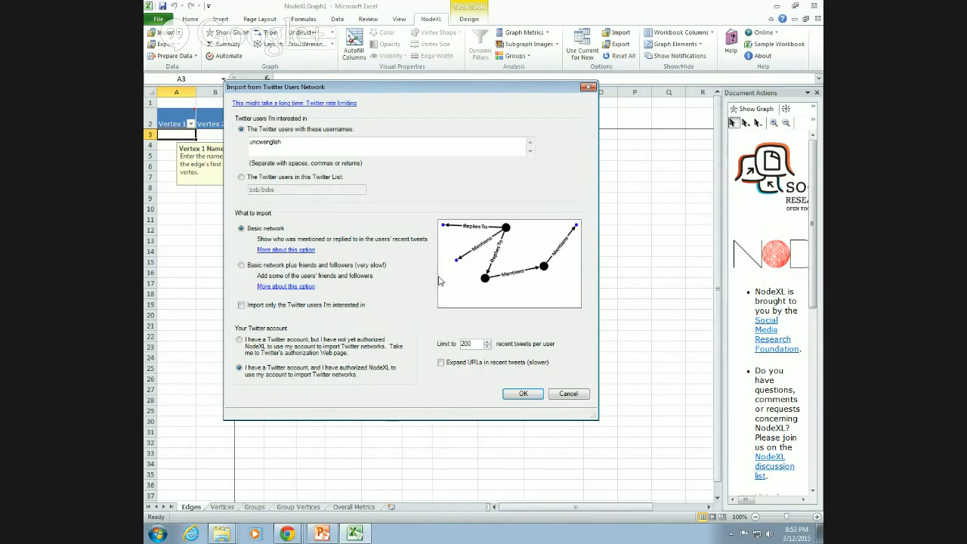
click(243, 306)
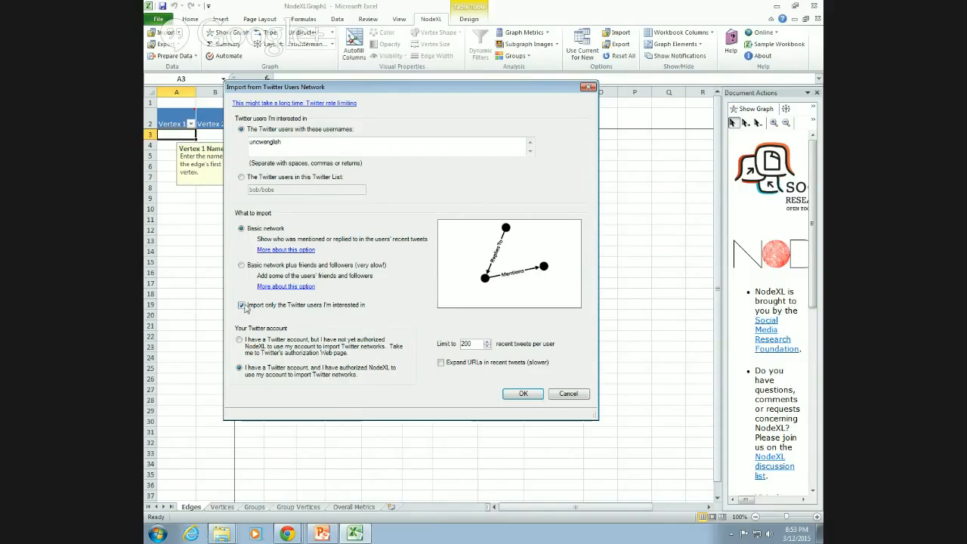
Preview the basic network plus friends and followers with and without the user restriction, and restore the restricted basic network.
click(242, 265)
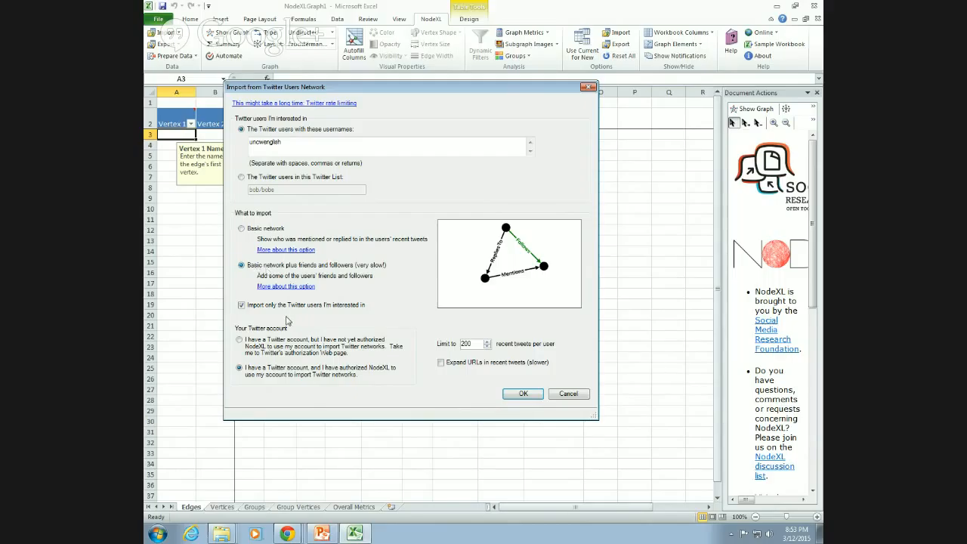
click(242, 305)
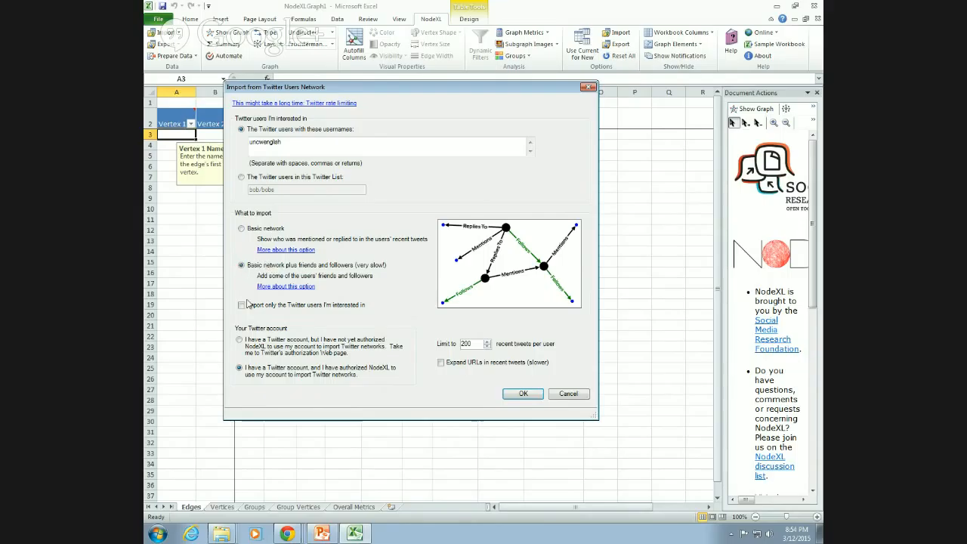
click(241, 228)
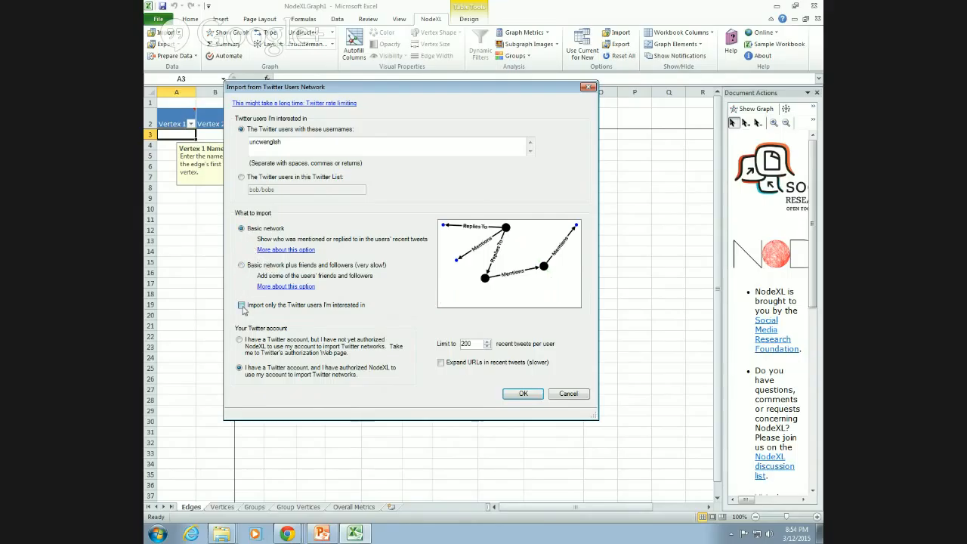
click(242, 305)
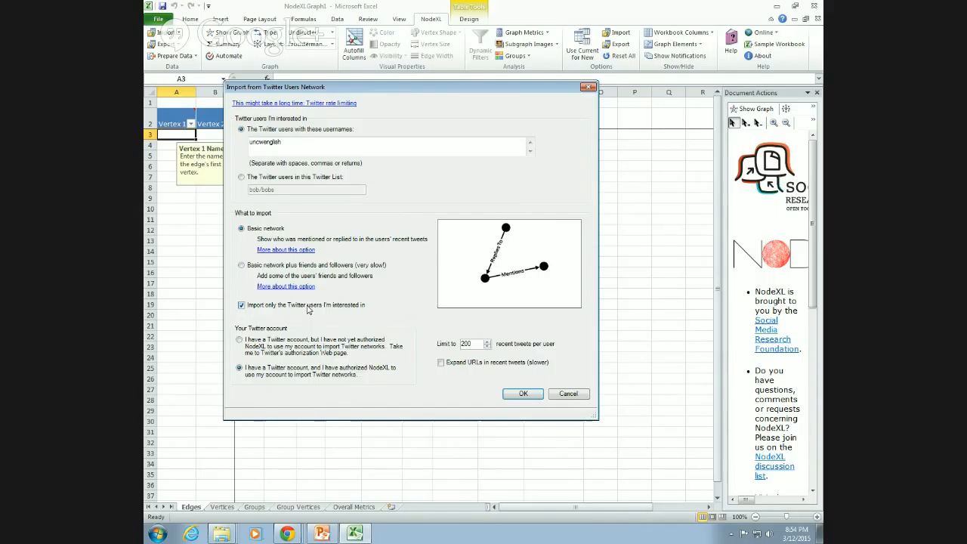
Run the Twitter users import and agree to turn off text wrapping in the workbook.
click(524, 393)
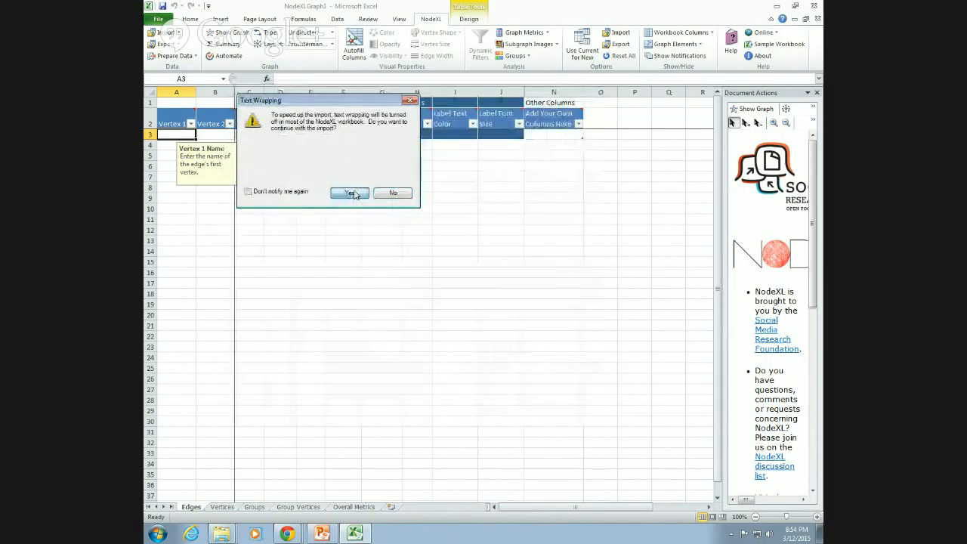
click(354, 193)
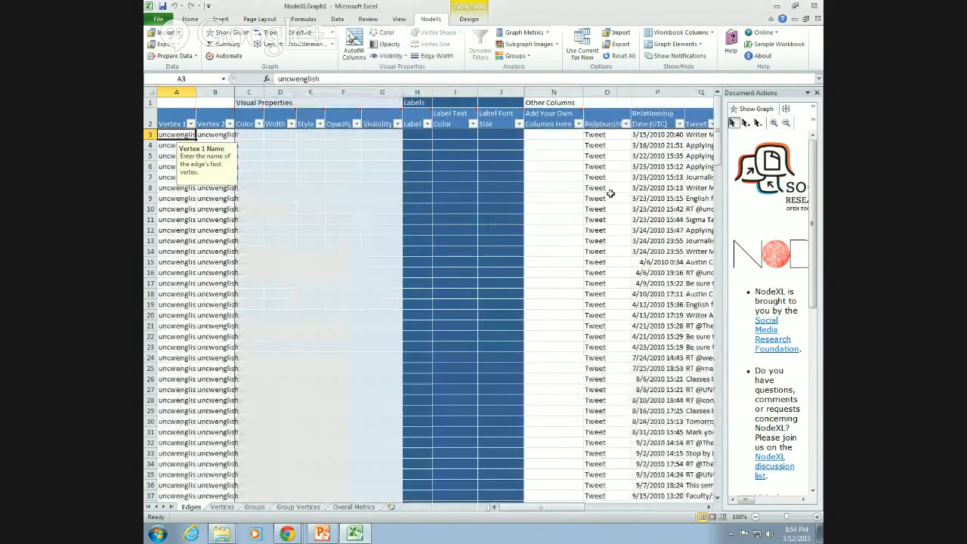
mouse_move(718, 139)
mouse_down()
mouse_move(722, 489)
mouse_move(719, 130)
mouse_up()
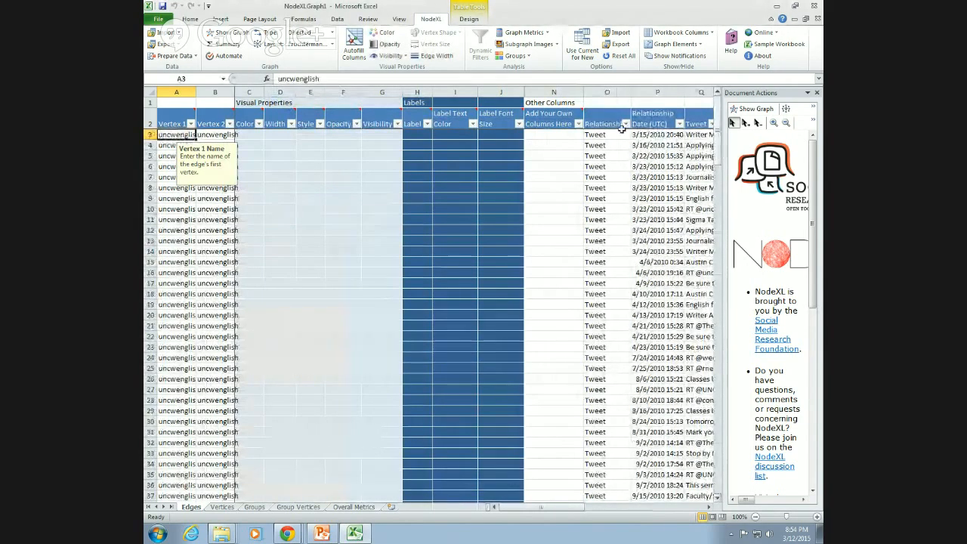
Widen the Vertex 1 and Vertex 2 columns on the Edges sheet and look through the imported rows.
drag(196, 92, 298, 92)
click(271, 91)
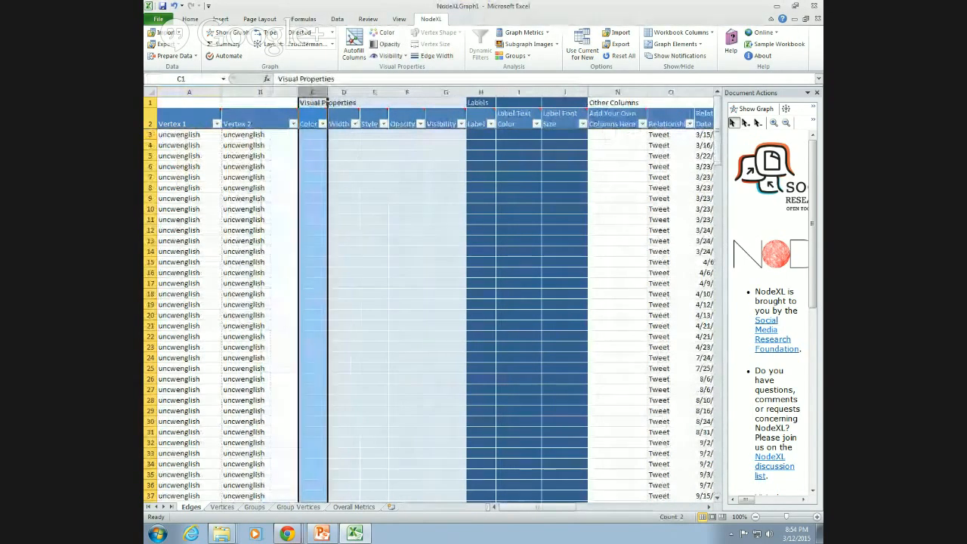
scroll(229, 347, down, 4)
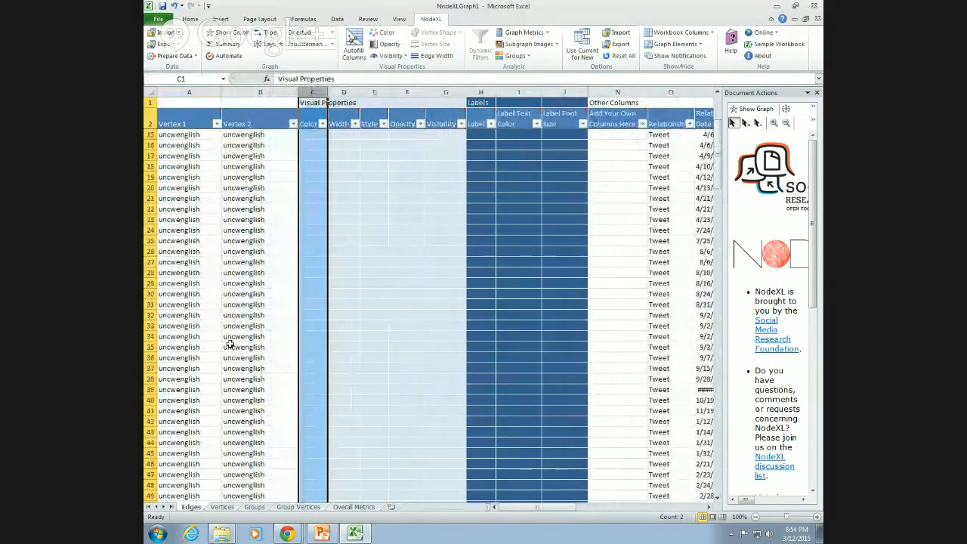
scroll(229, 344, up, 4)
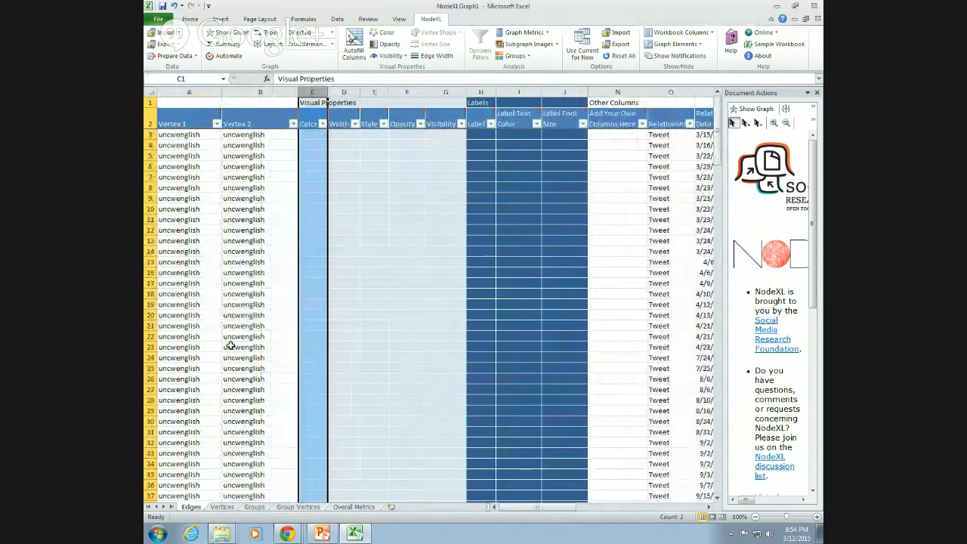
Switch to the Vertices sheet and widen its Vertex column to fit the username.
click(224, 509)
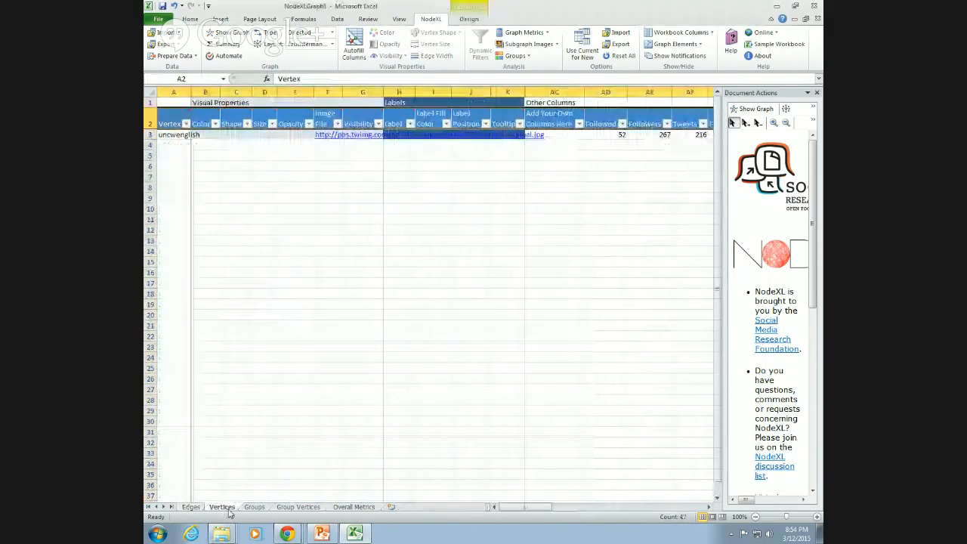
click(194, 91)
drag(192, 92, 216, 91)
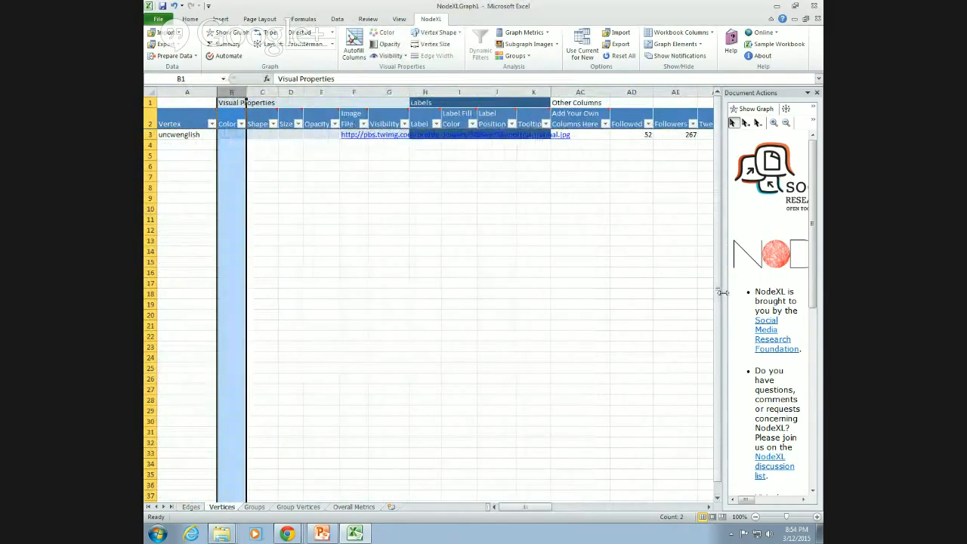
Widen the Document Actions pane and show the graph of the imported network.
drag(722, 292, 543, 292)
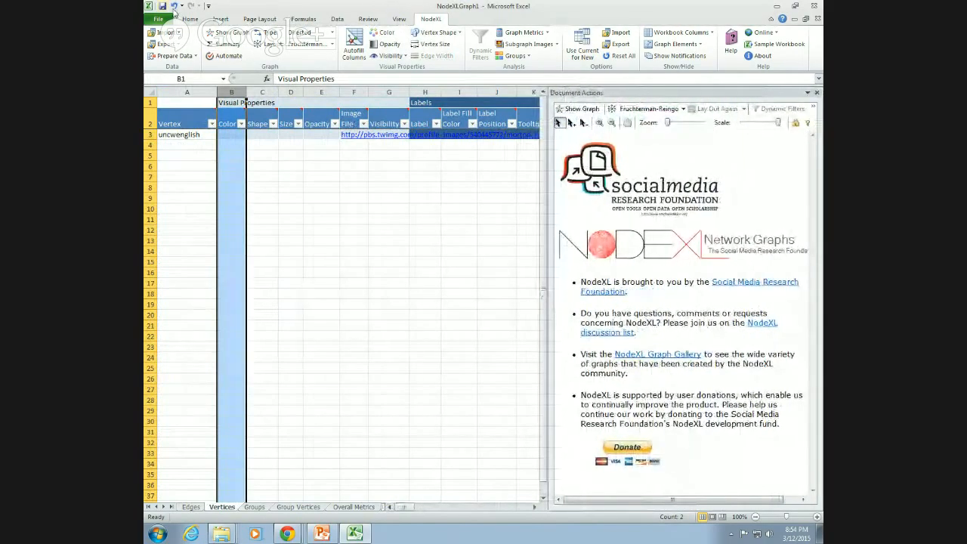
click(581, 109)
click(425, 250)
Review the import data options, keep the workbook-clearing setting on, and return to the Edges sheet.
click(164, 32)
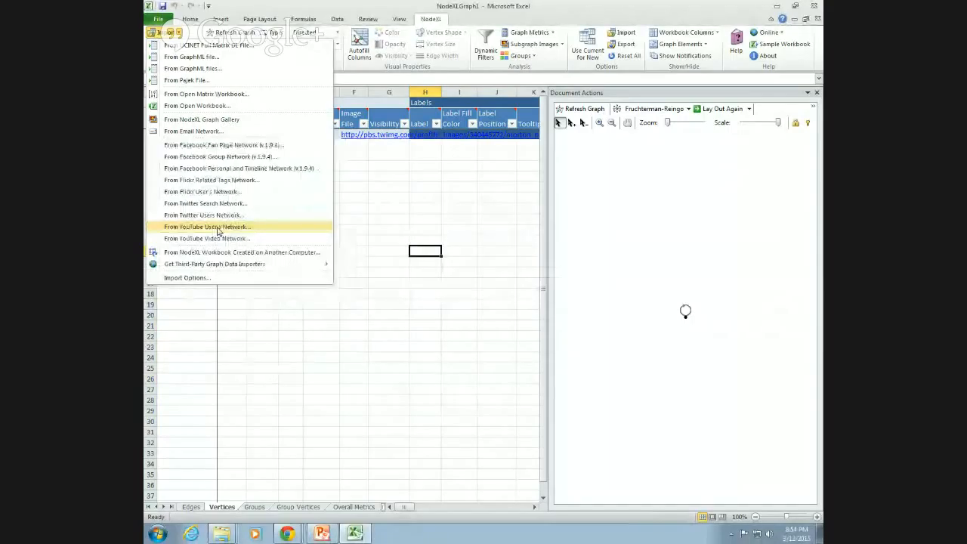
click(219, 278)
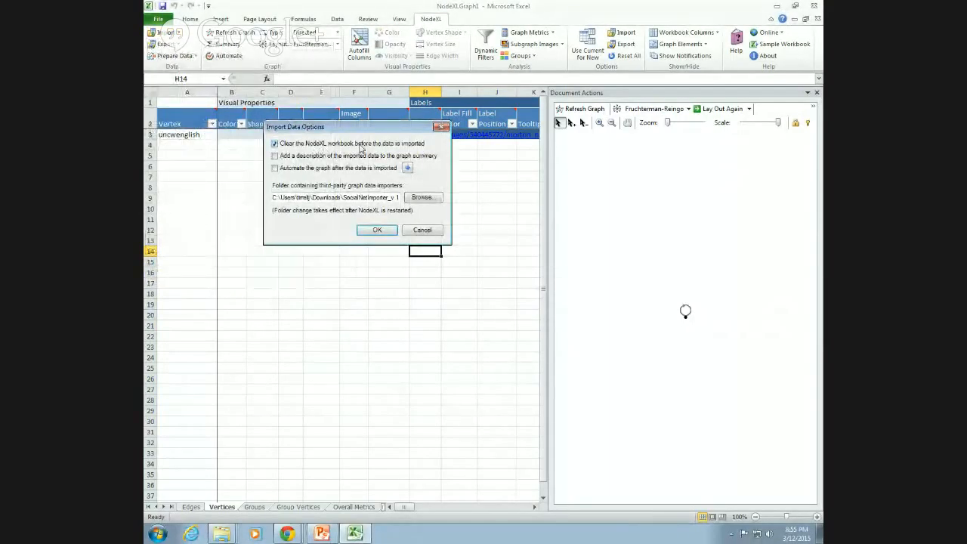
click(385, 230)
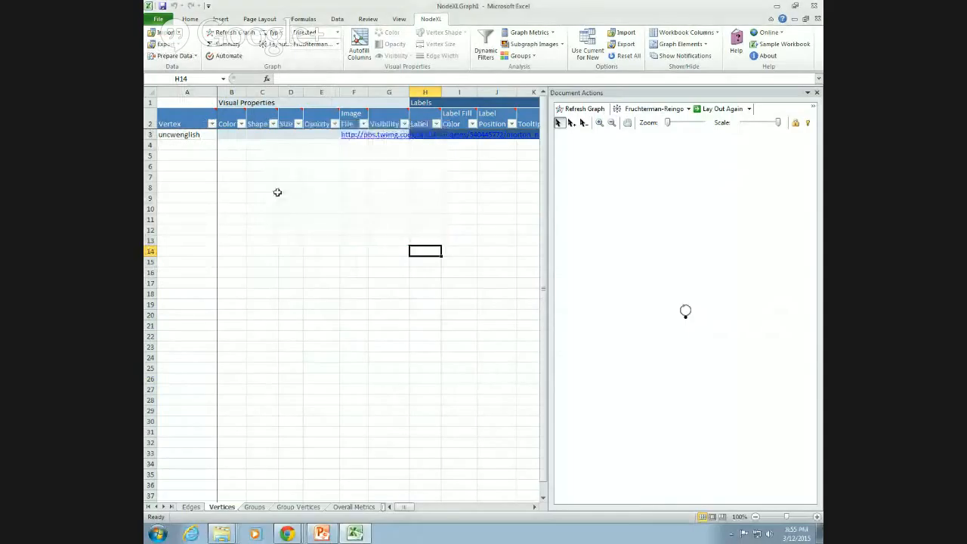
click(193, 507)
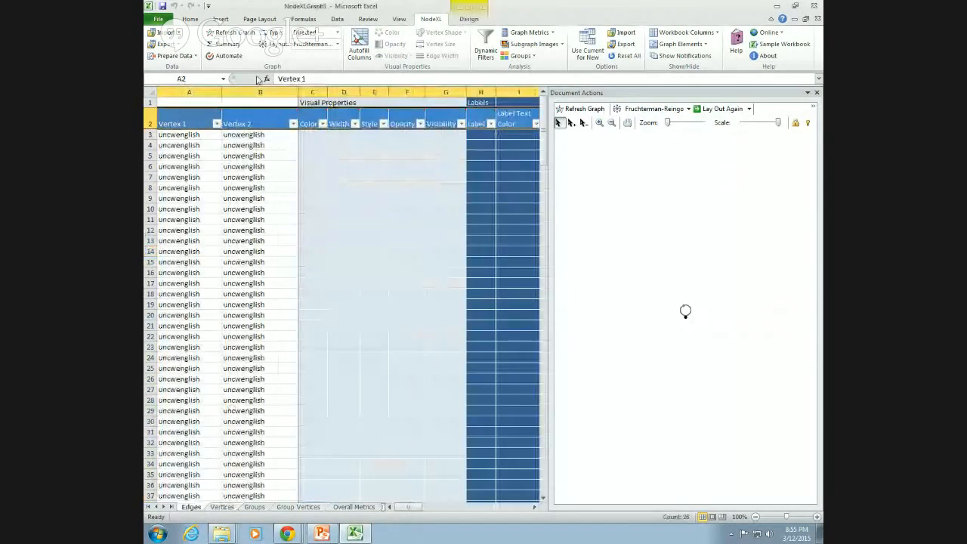
click(168, 33)
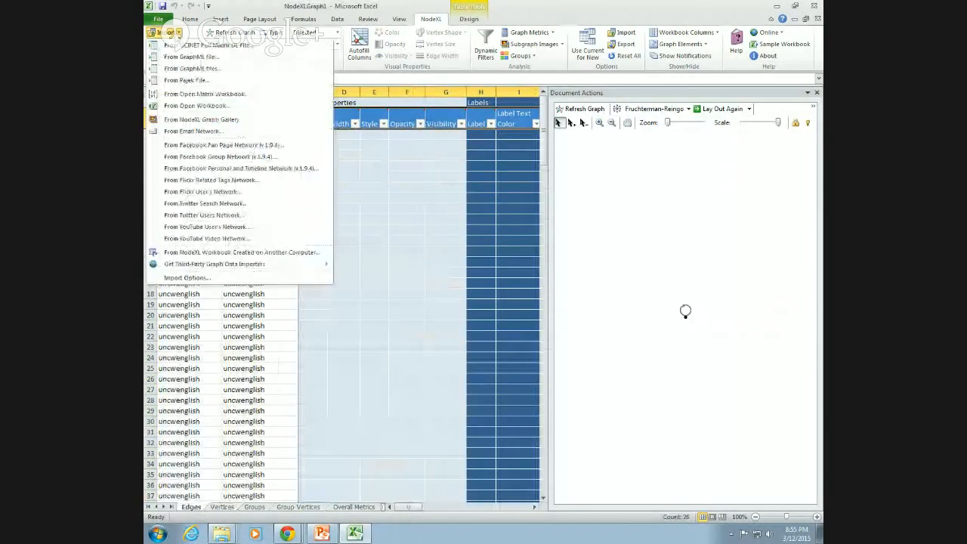
click(255, 227)
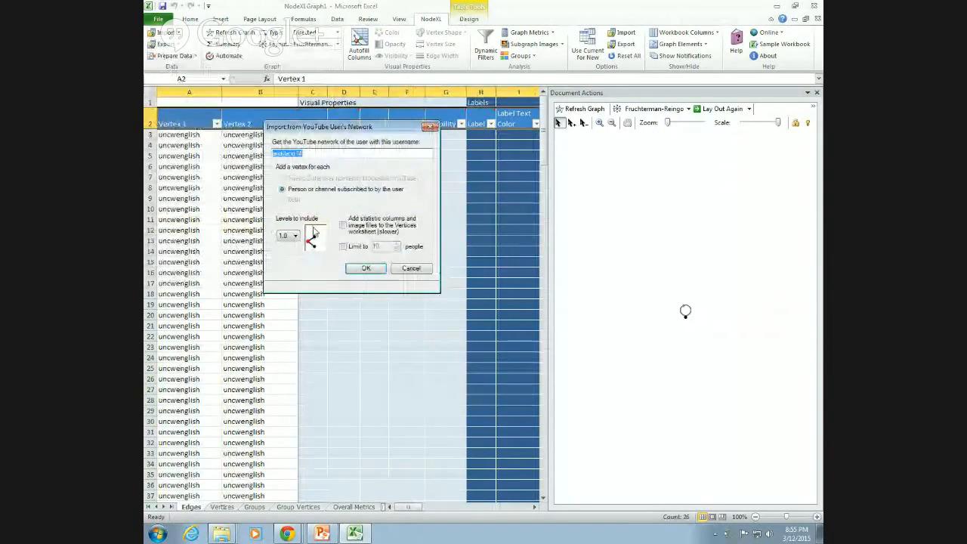
click(411, 269)
Set up a Twitter users network import as basic network plus friends and followers, not restricted to the users of interest.
click(167, 32)
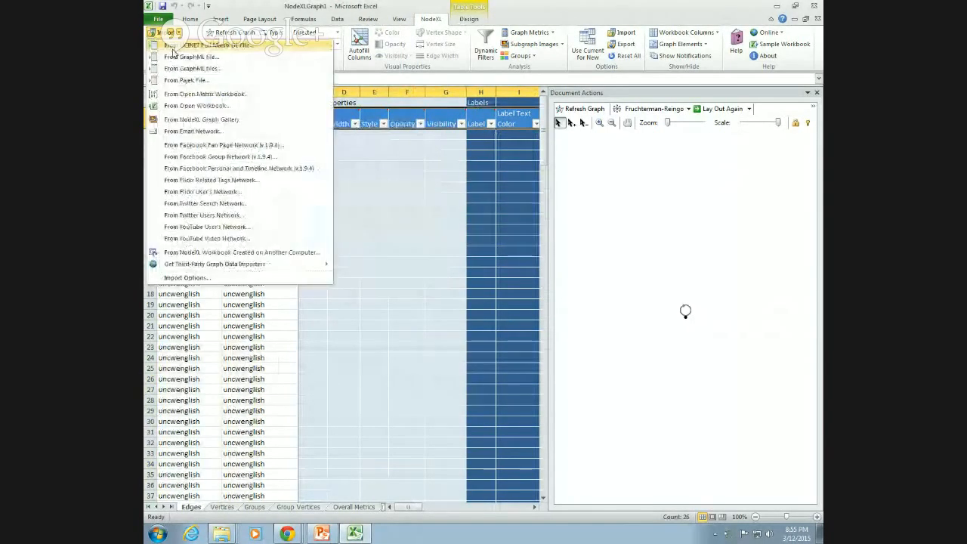
click(230, 215)
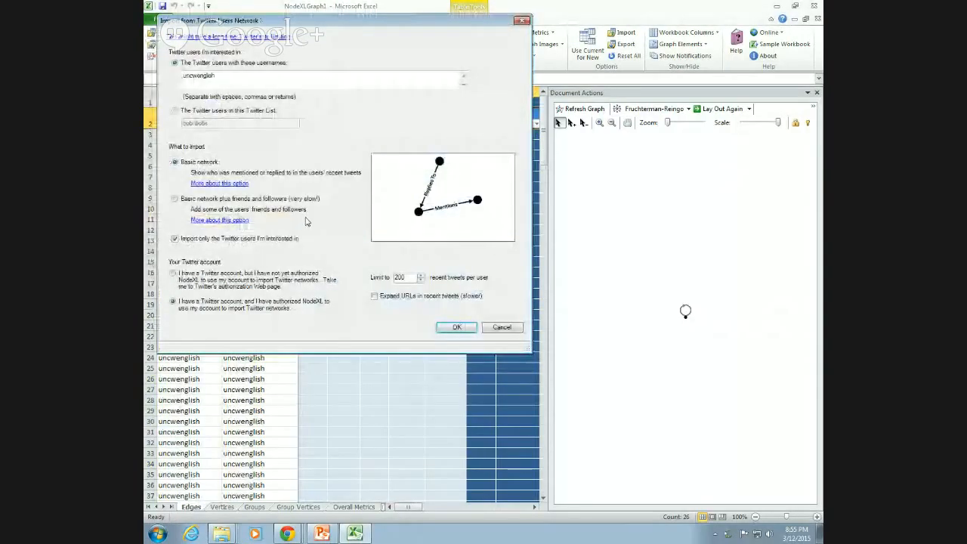
click(175, 240)
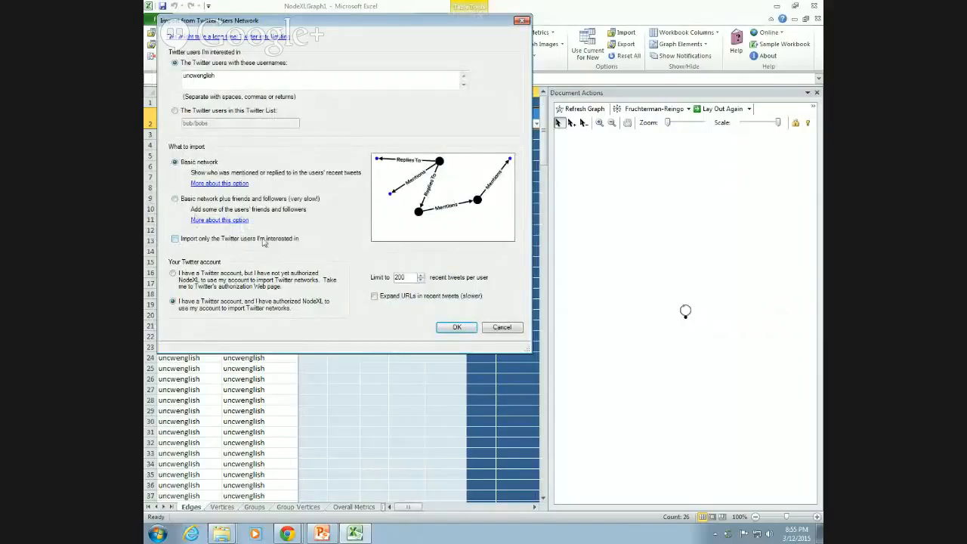
click(176, 198)
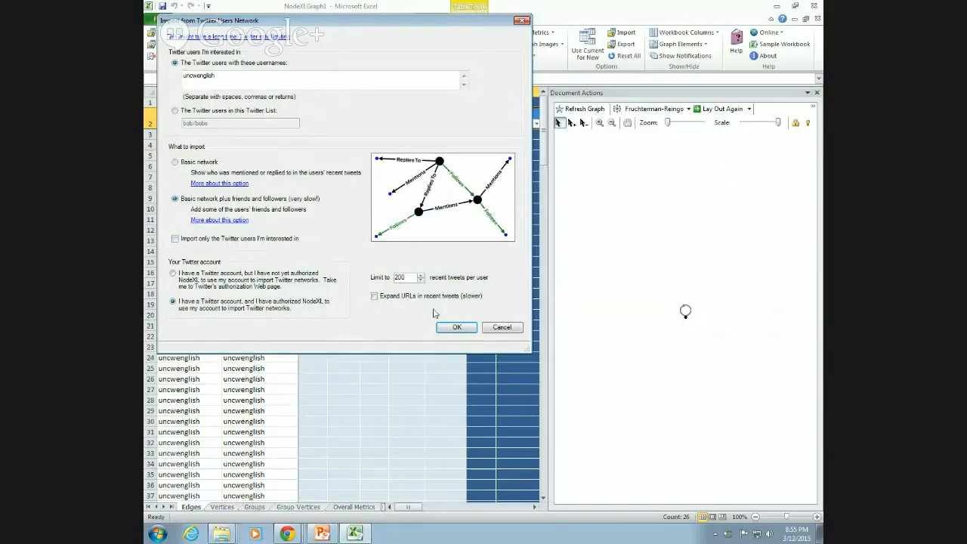
Run the import, agreeing to turn off text wrapping, and refresh the graph with the new data.
click(455, 330)
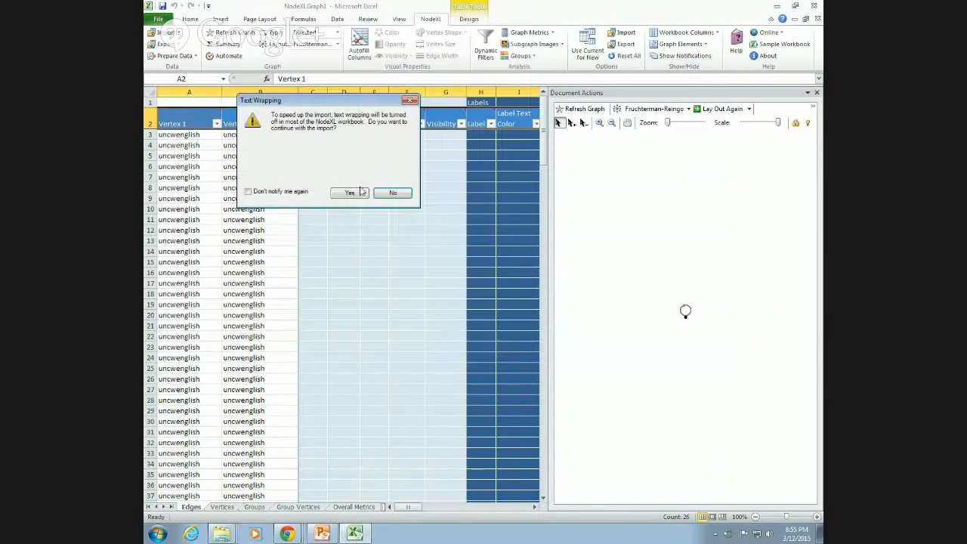
click(349, 192)
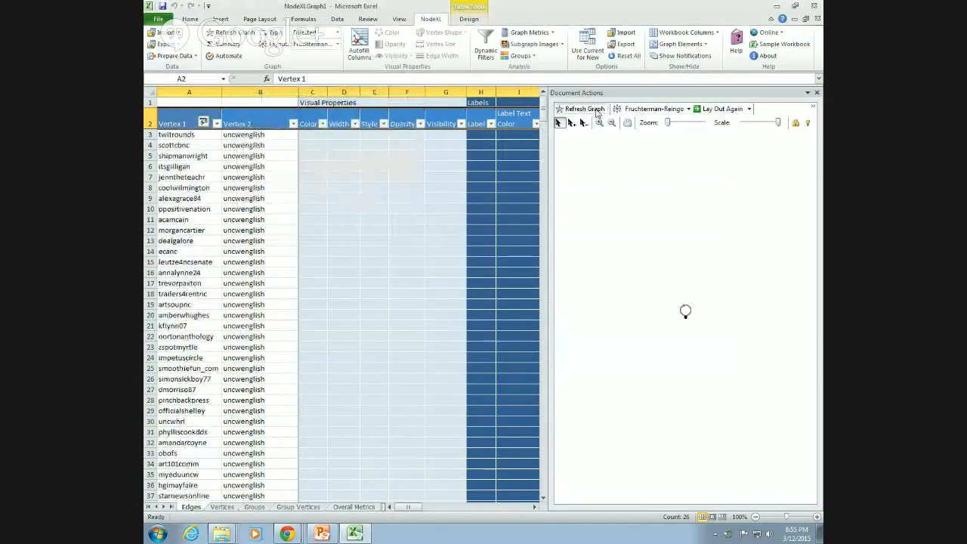
click(585, 108)
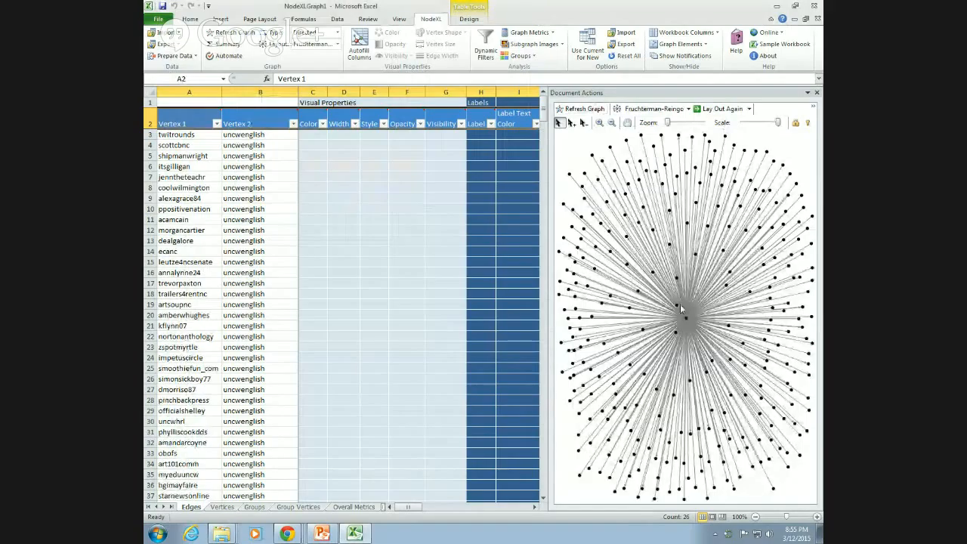
Select several vertices near the centre of the graph to examine their matching rows on the Edges sheet.
click(678, 308)
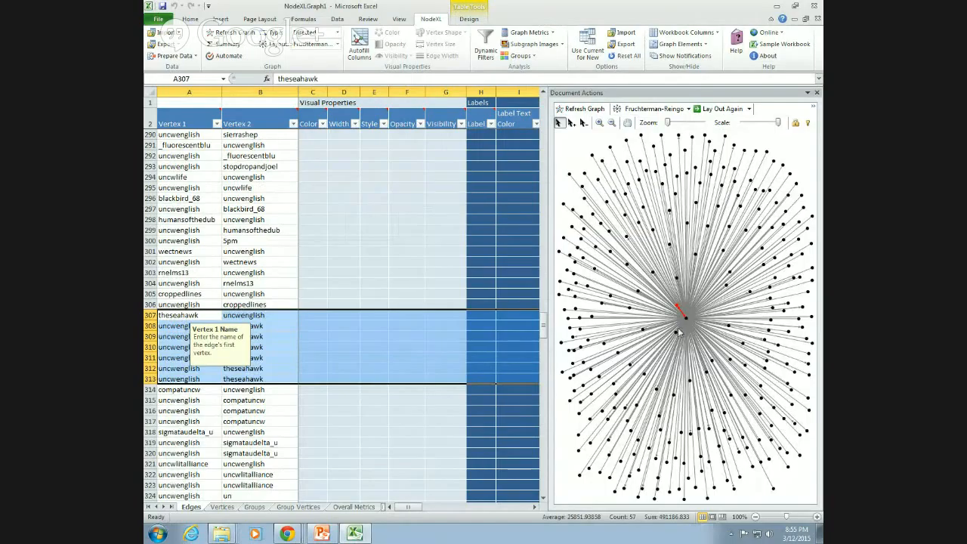
click(264, 347)
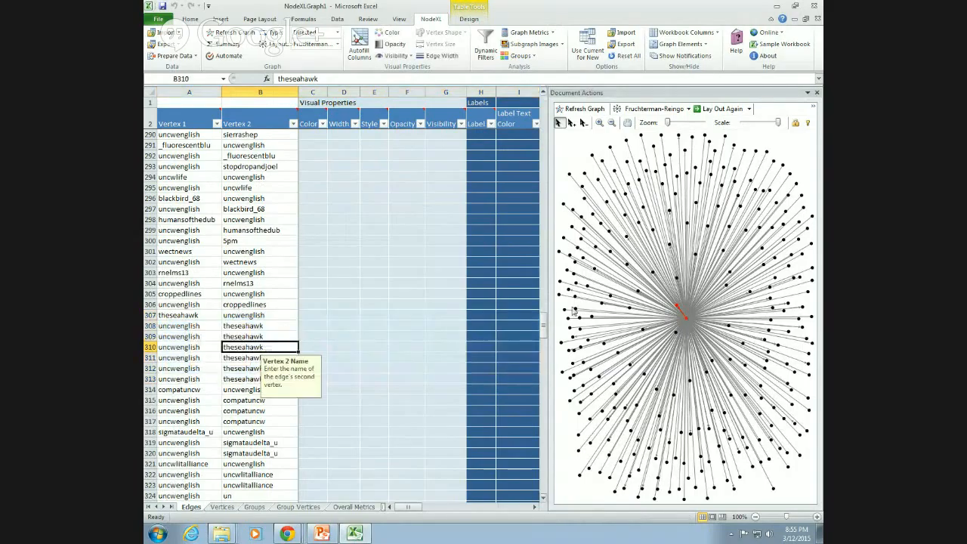
click(677, 309)
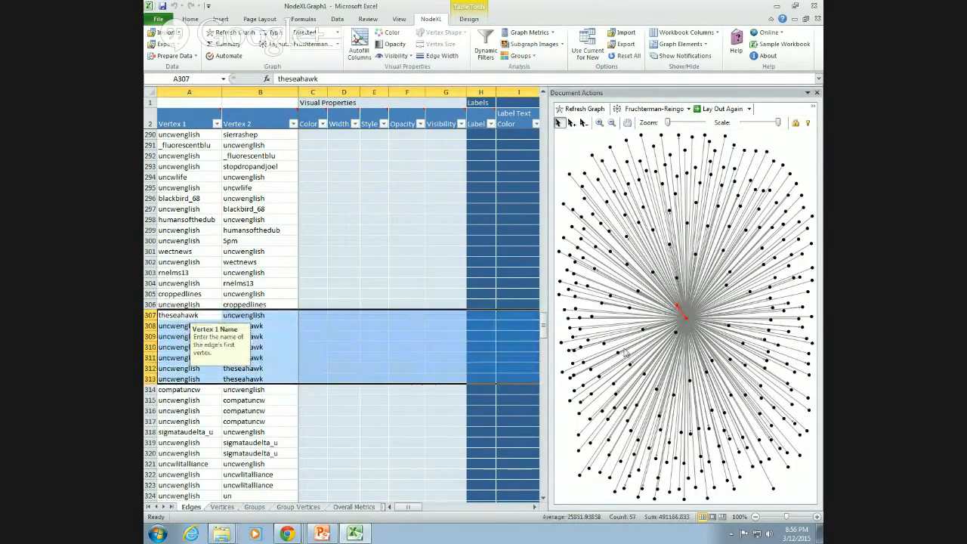
click(676, 335)
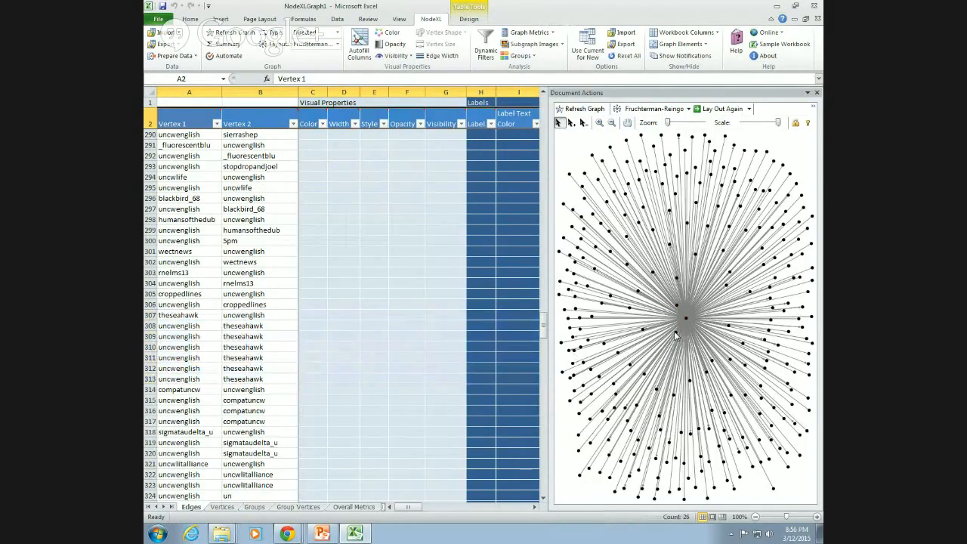
click(677, 336)
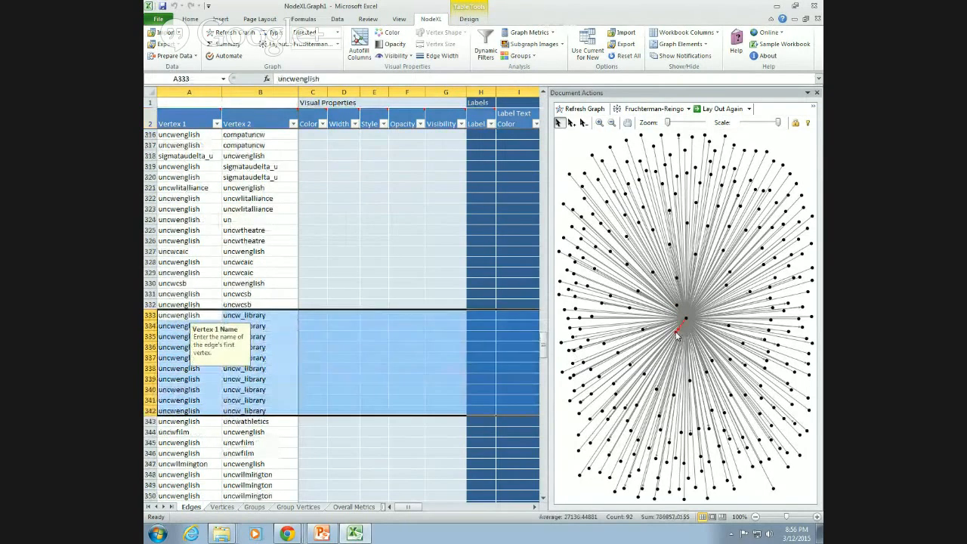
click(727, 327)
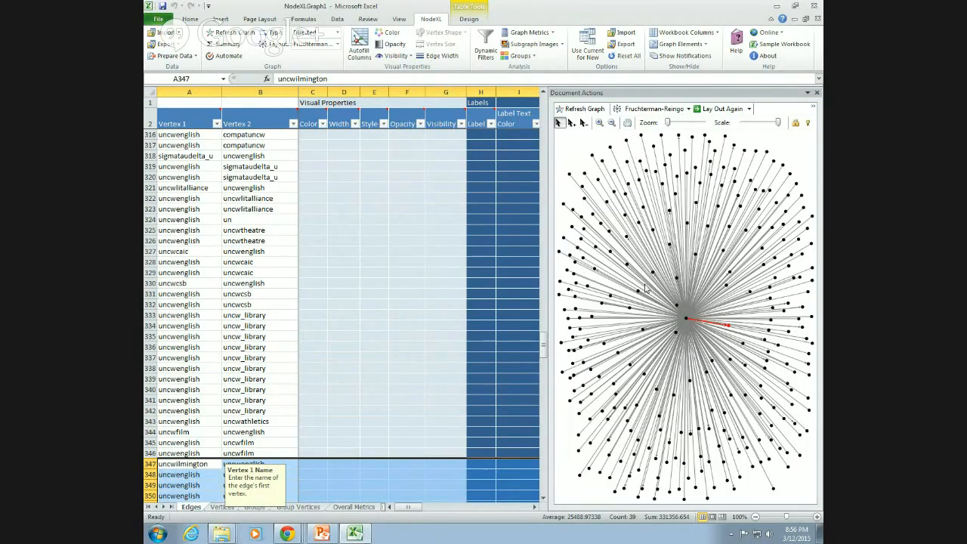
Change the graph layout to Circle and refresh the graph.
click(689, 111)
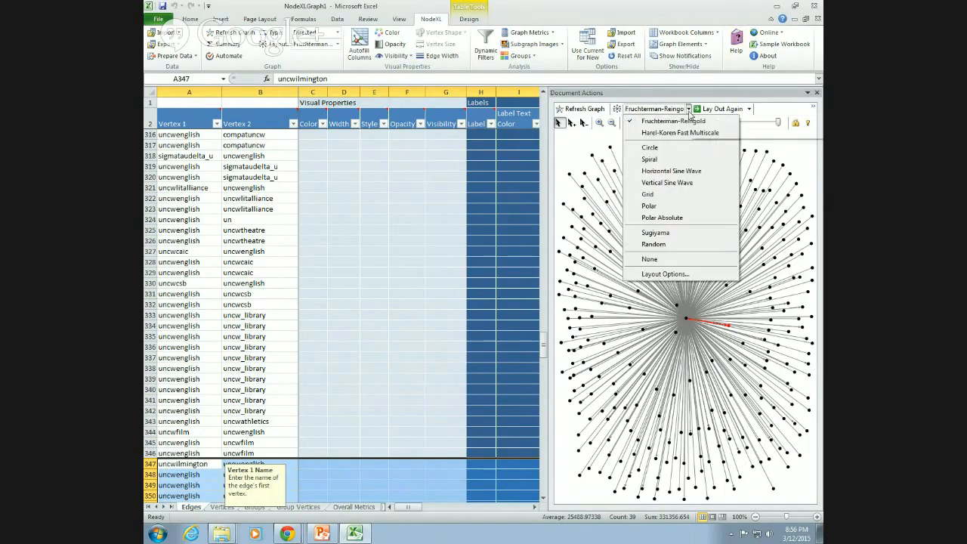
click(684, 148)
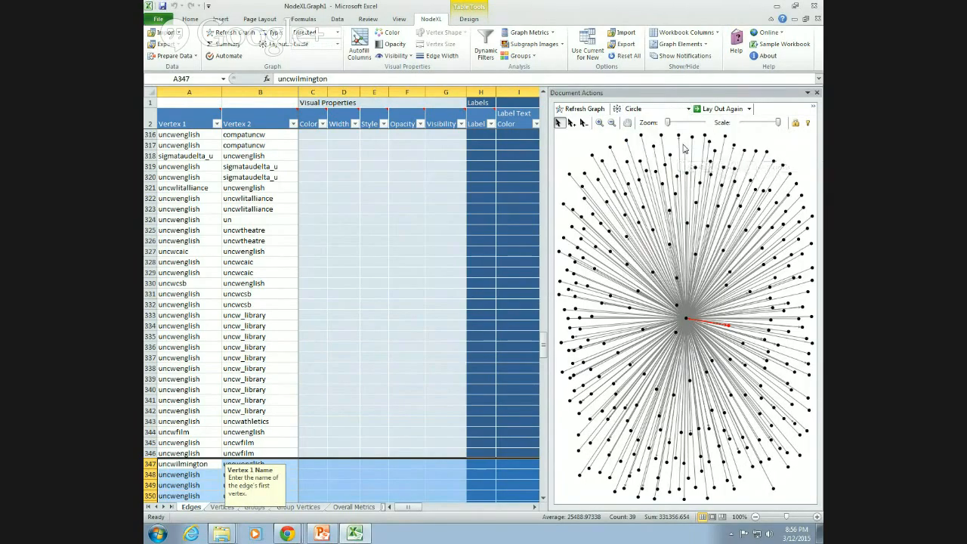
click(585, 109)
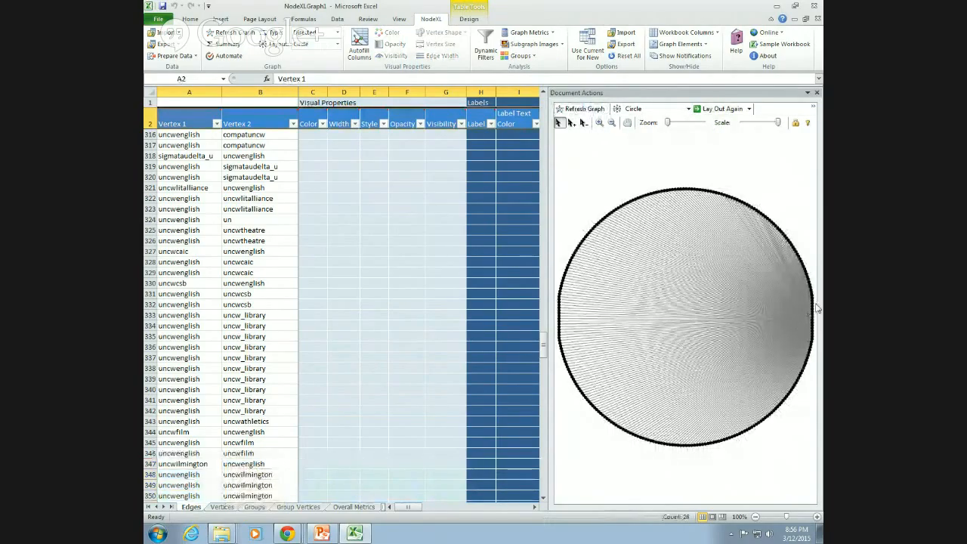
Change the graph layout to Grid and refresh the graph.
click(688, 109)
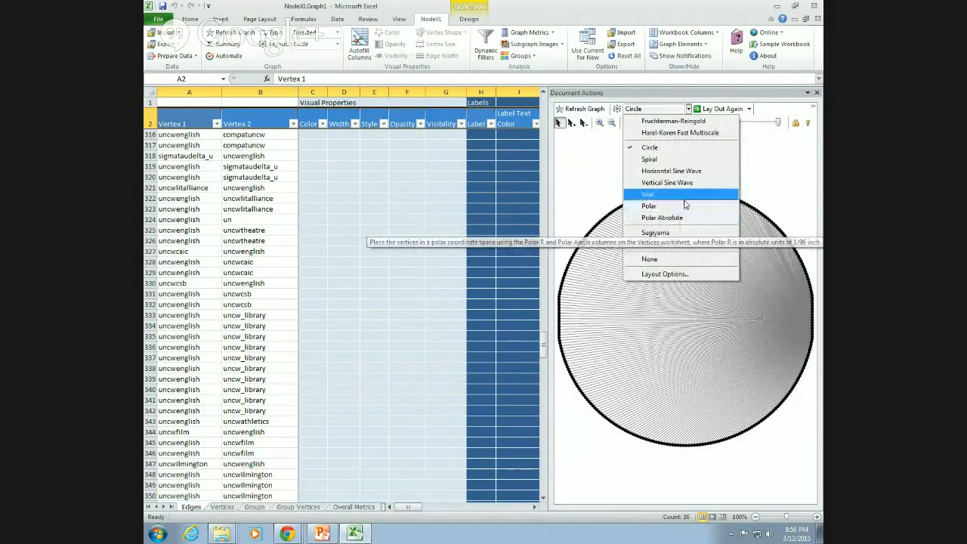
click(683, 198)
click(581, 108)
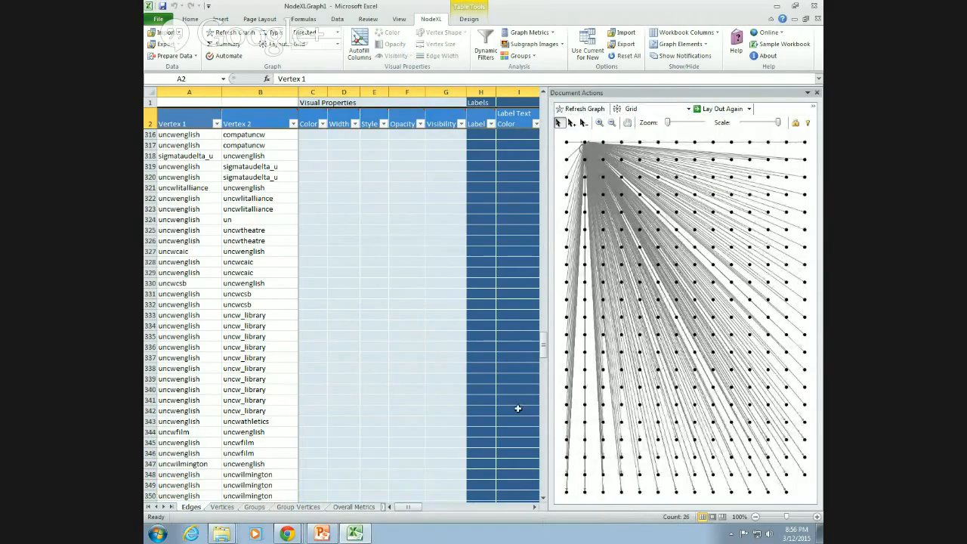
Import the Twitter users network again as a basic network only, agreeing to turn off text wrapping, and show the first edge rows.
click(162, 32)
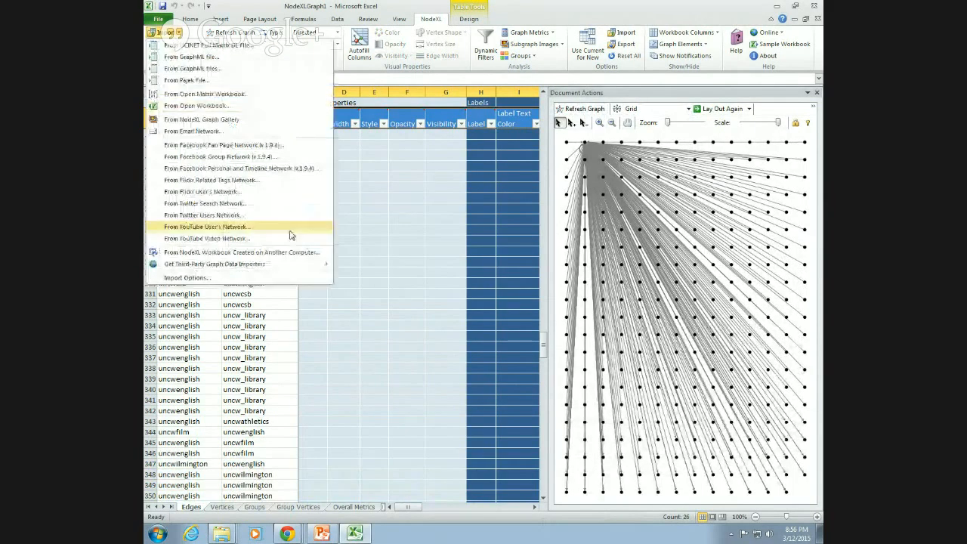
click(219, 215)
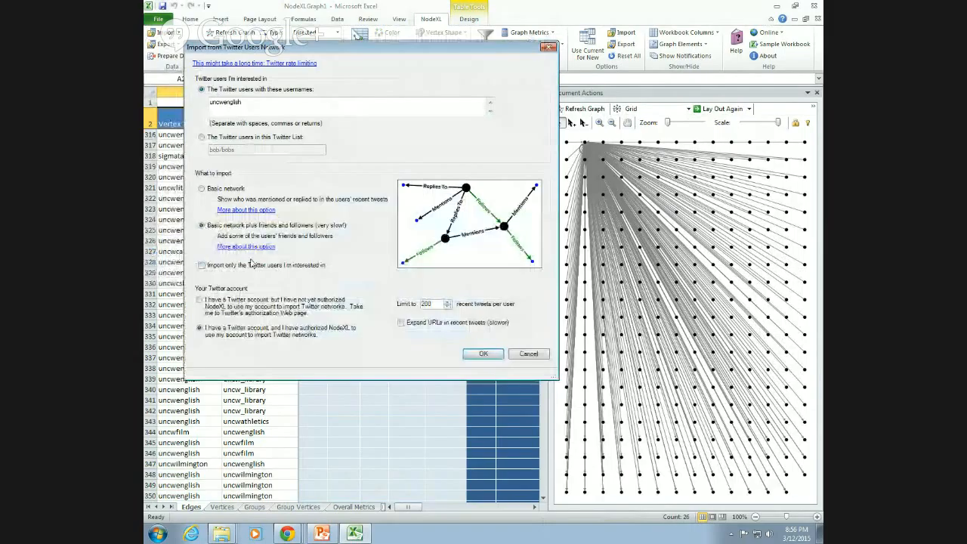
click(202, 188)
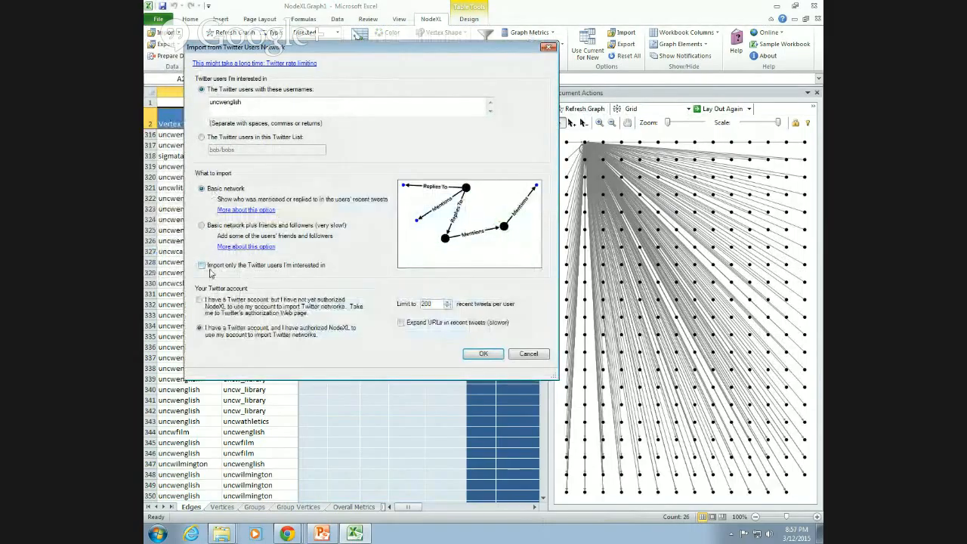
click(480, 353)
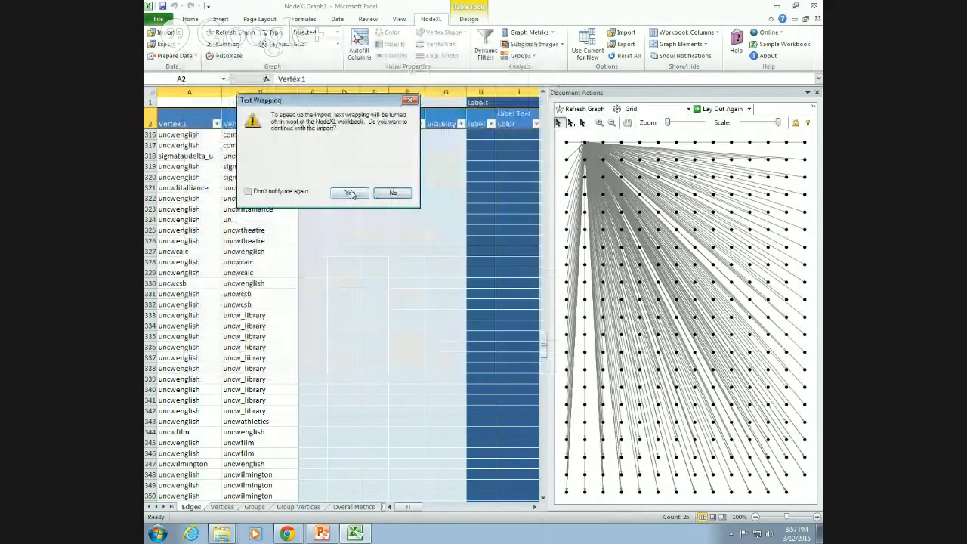
click(350, 194)
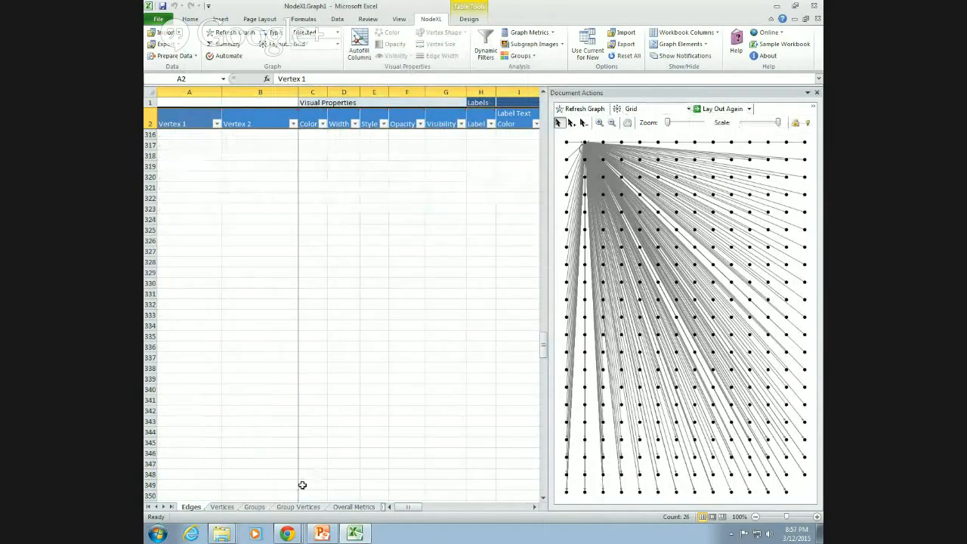
drag(543, 347, 543, 115)
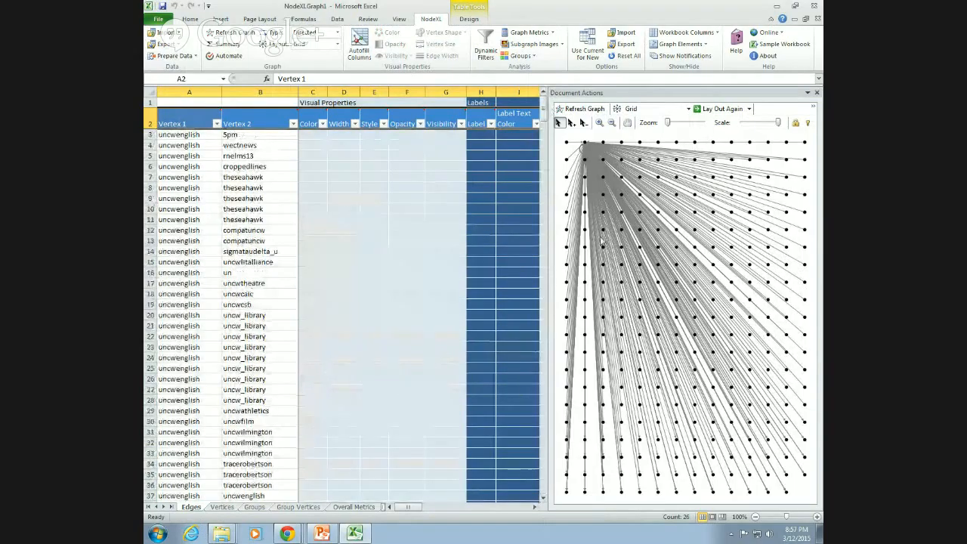
Set the graph layout to Fruchterman-Reingold and refresh the graph with the basic network data.
click(688, 111)
click(688, 119)
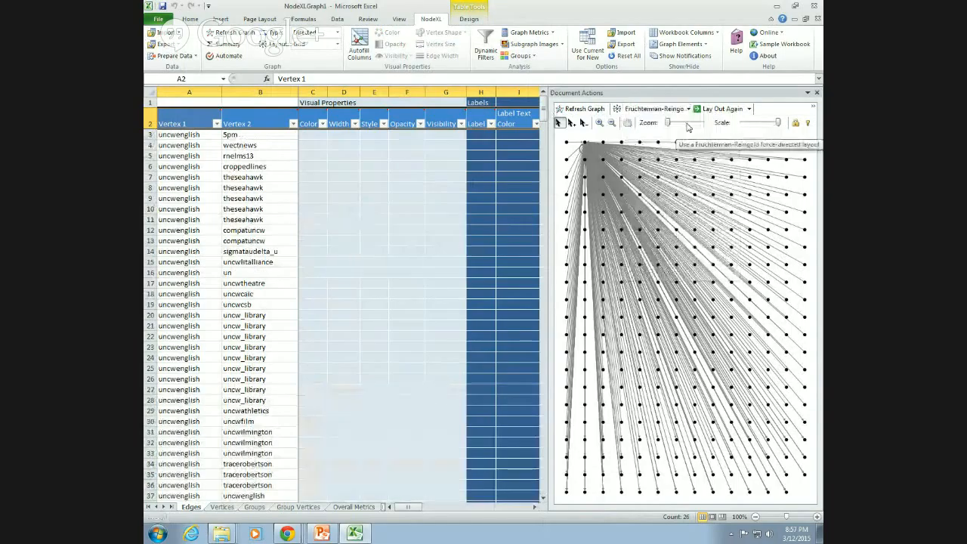
click(581, 109)
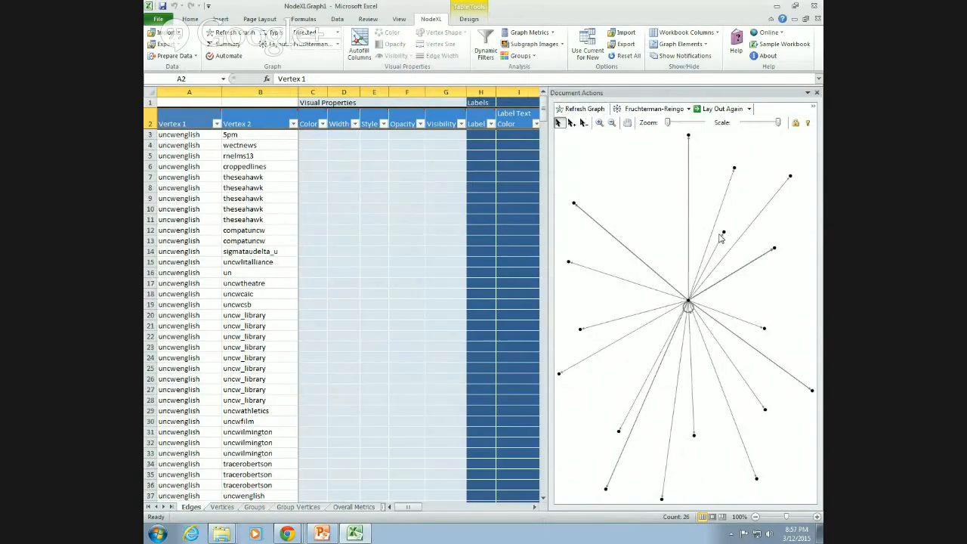
Select individual outer vertices of the basic network graph to examine which accounts they represent on the Edges sheet.
click(734, 170)
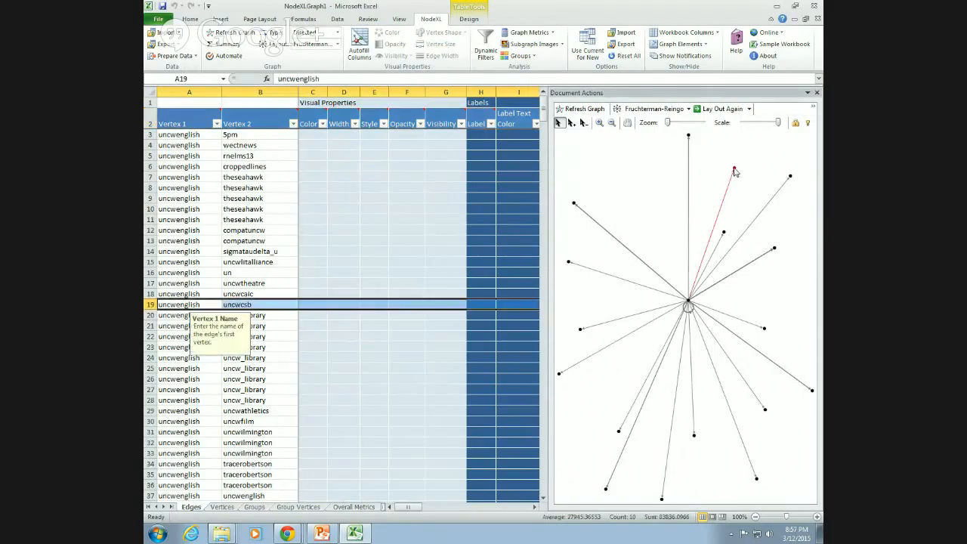
click(790, 178)
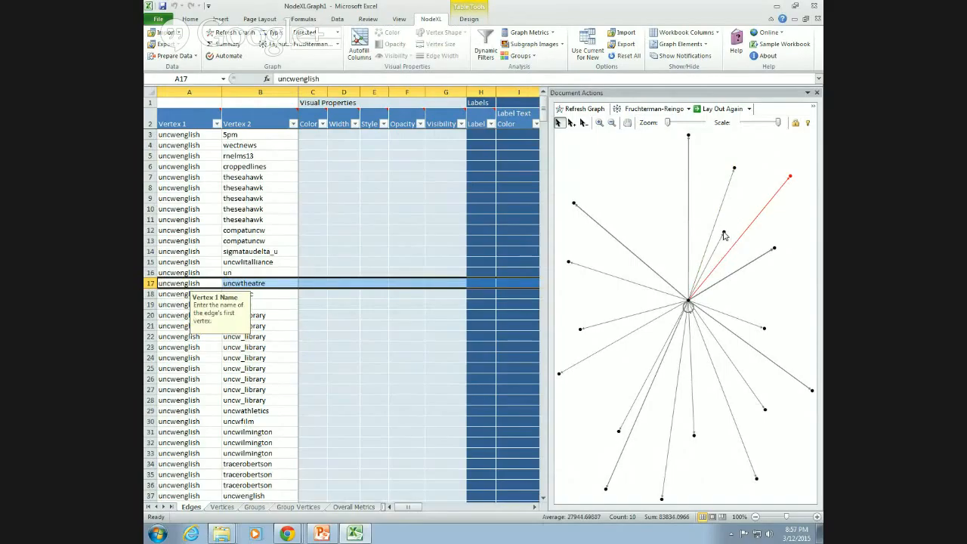
click(723, 235)
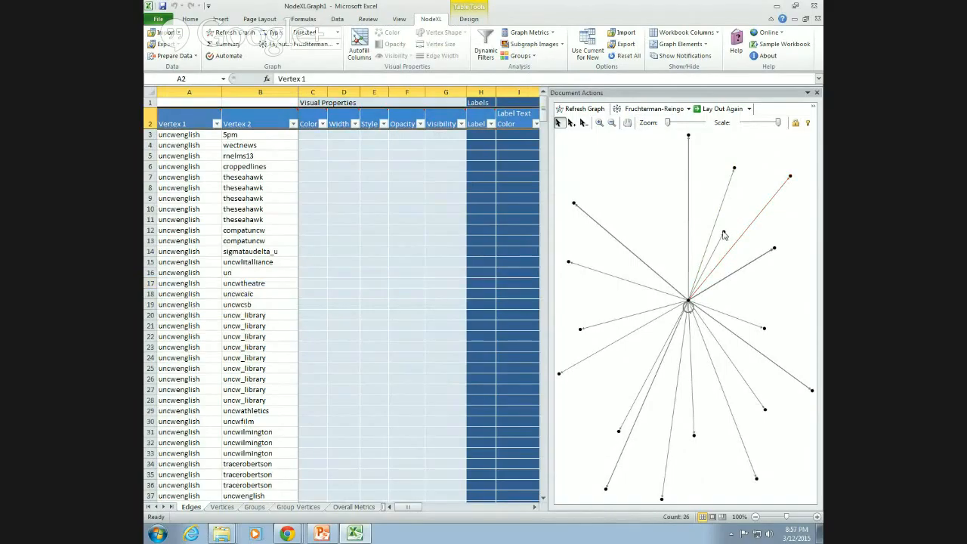
Examine the edge of the innermost vertex and the repeated uncwenglish-to-uncwenglish self-loop rows down to the end of the Edges sheet.
click(722, 235)
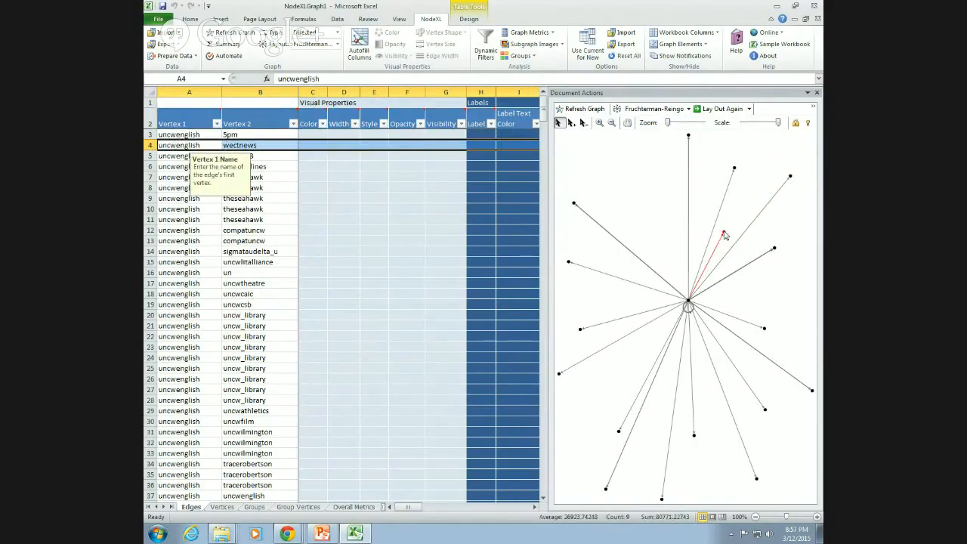
click(330, 284)
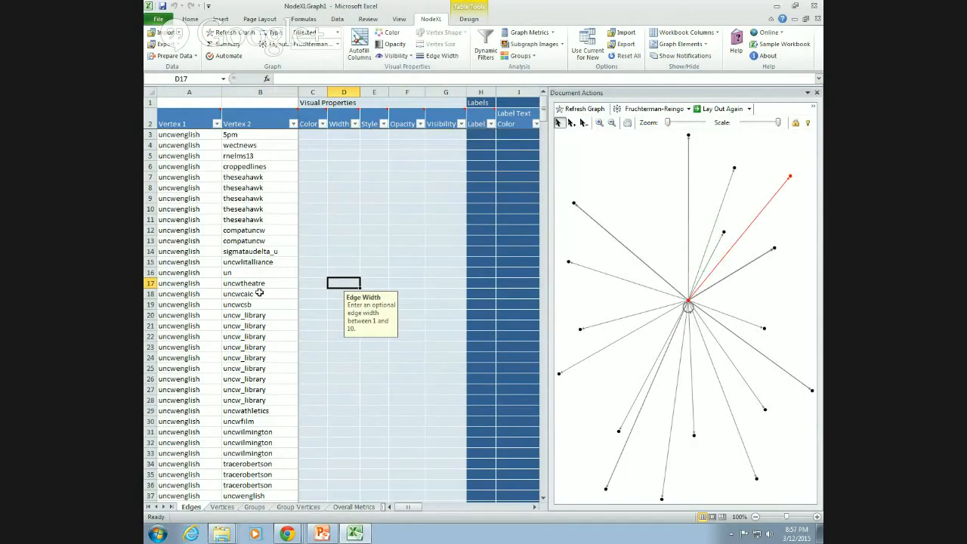
scroll(246, 293, down, 15)
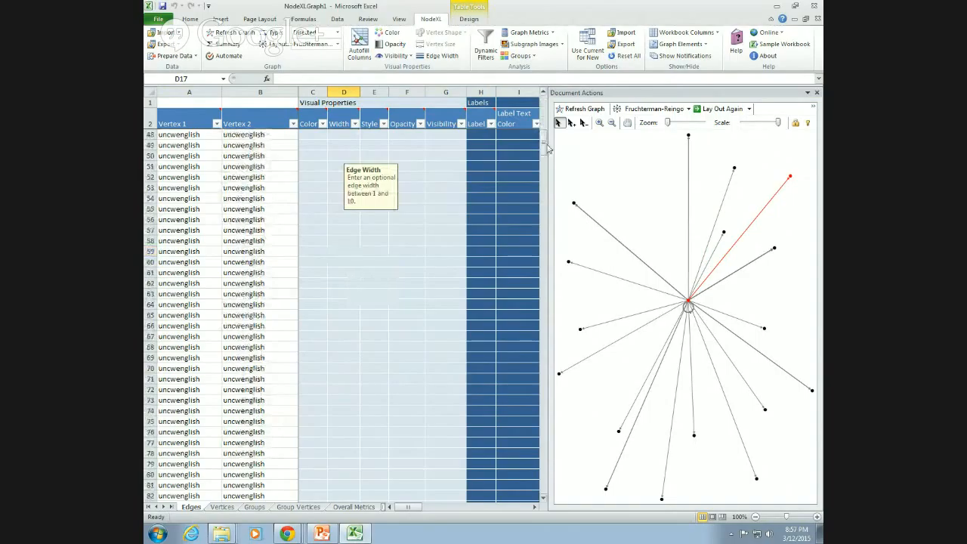
drag(542, 144, 543, 138)
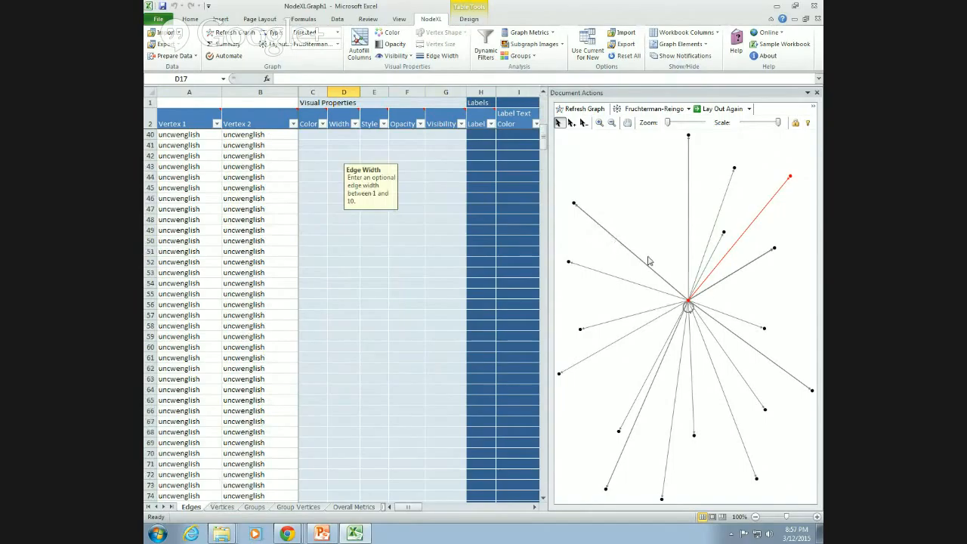
drag(544, 136, 531, 235)
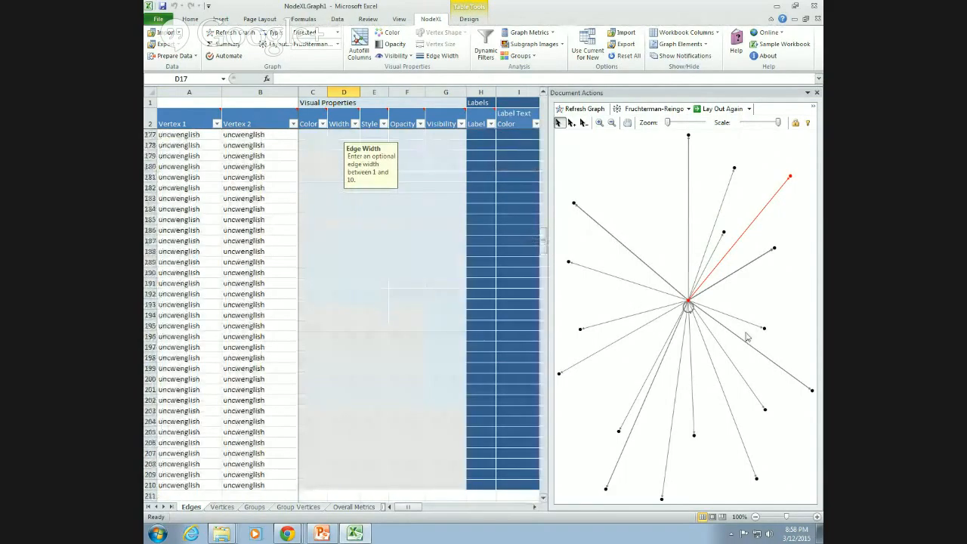
click(689, 313)
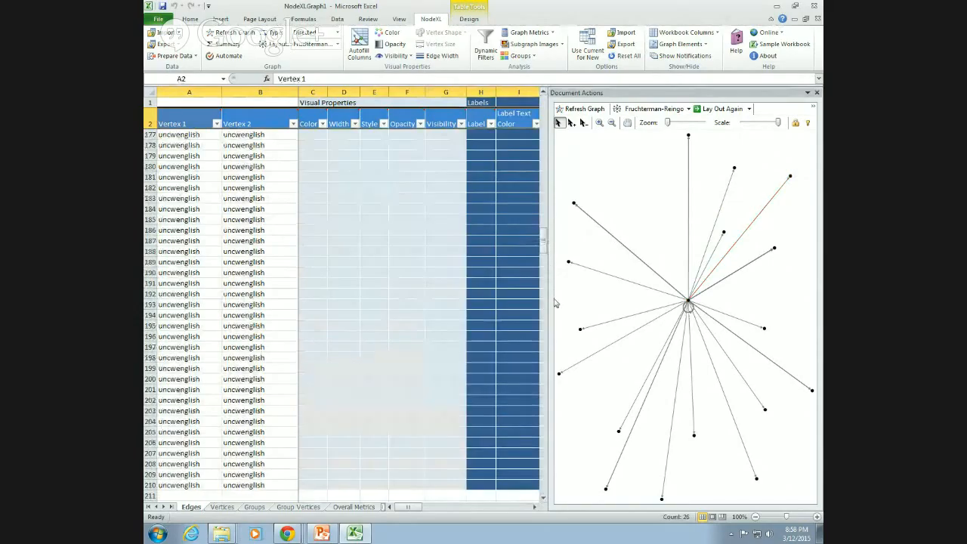
Enlarge the graph pane and clear the contents of the uncwenglish self-loop edges in rows 37 to 210.
drag(547, 302, 495, 298)
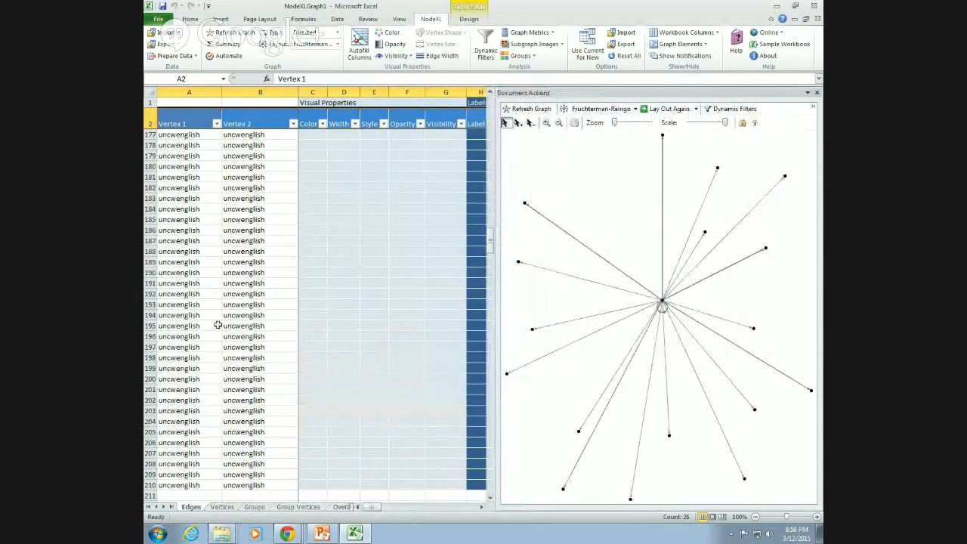
click(150, 485)
scroll(193, 380, up, 4)
scroll(193, 379, up, 20)
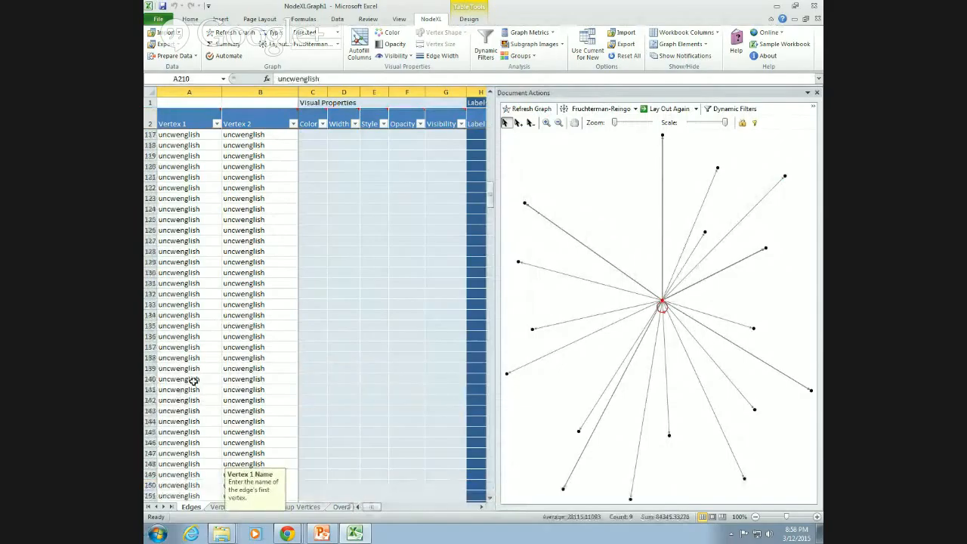
scroll(193, 384, up, 15)
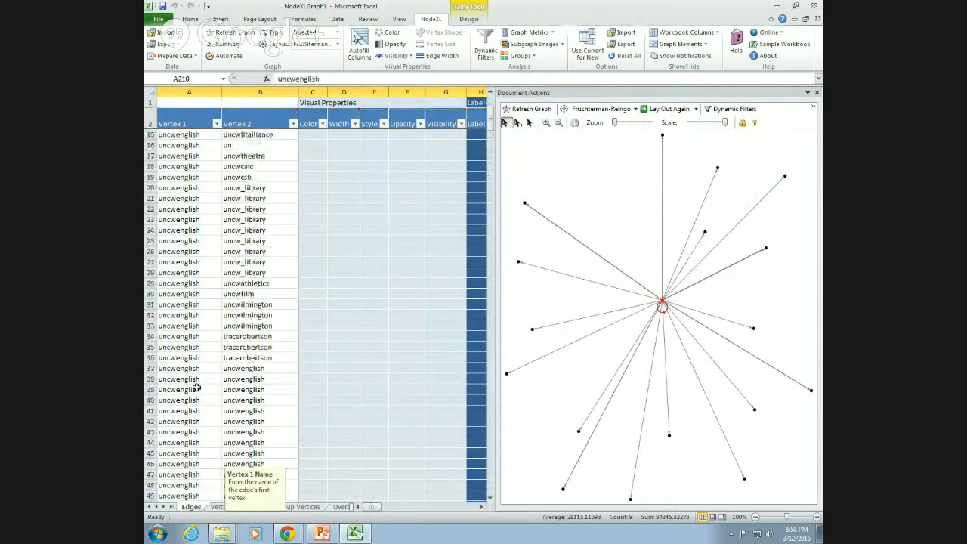
shift+click(150, 368)
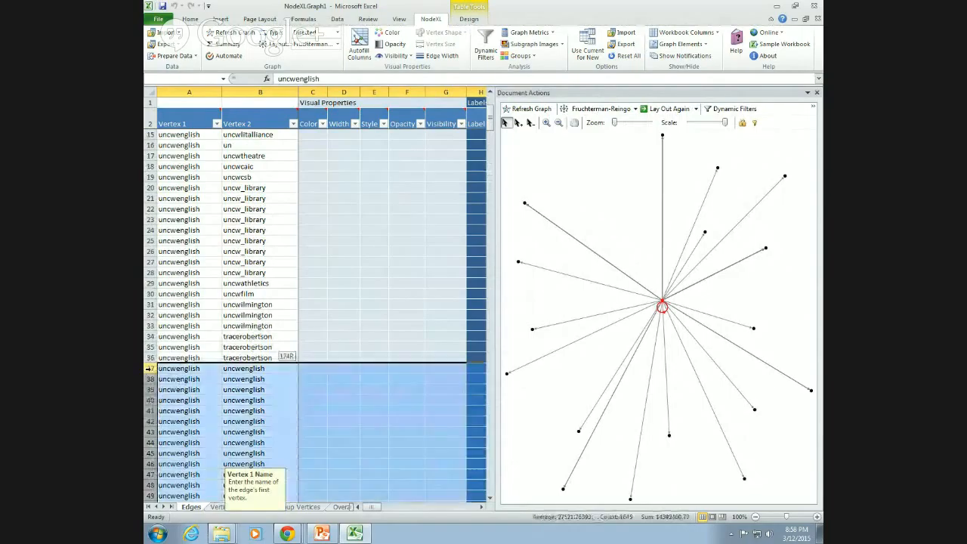
right_click(150, 368)
click(202, 290)
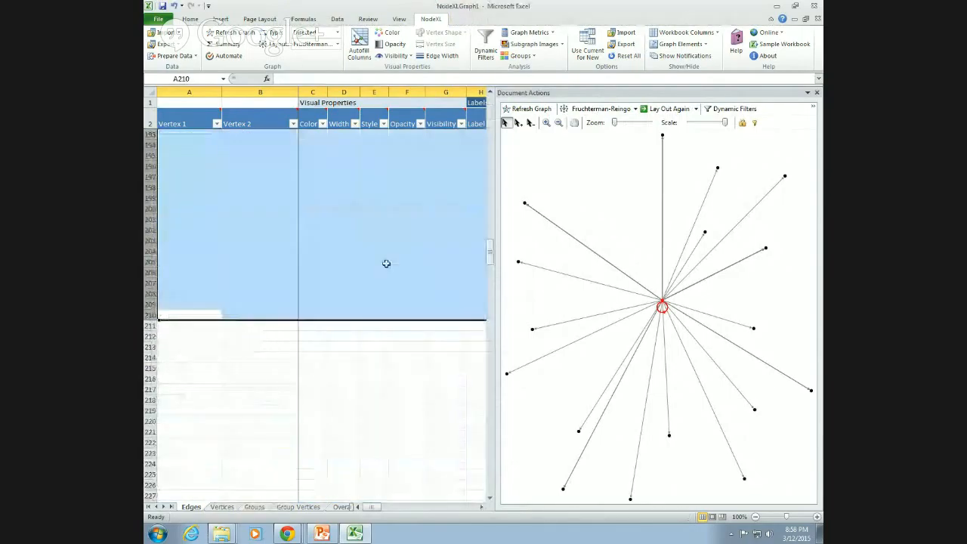
Return to the remaining edges at the start of the sheet and refresh the graph.
drag(481, 260, 488, 130)
click(256, 442)
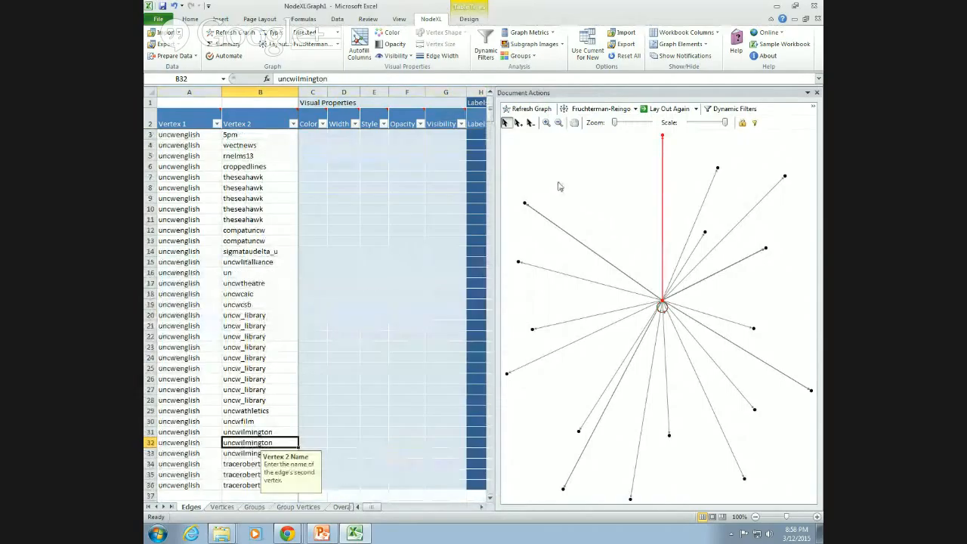
click(544, 111)
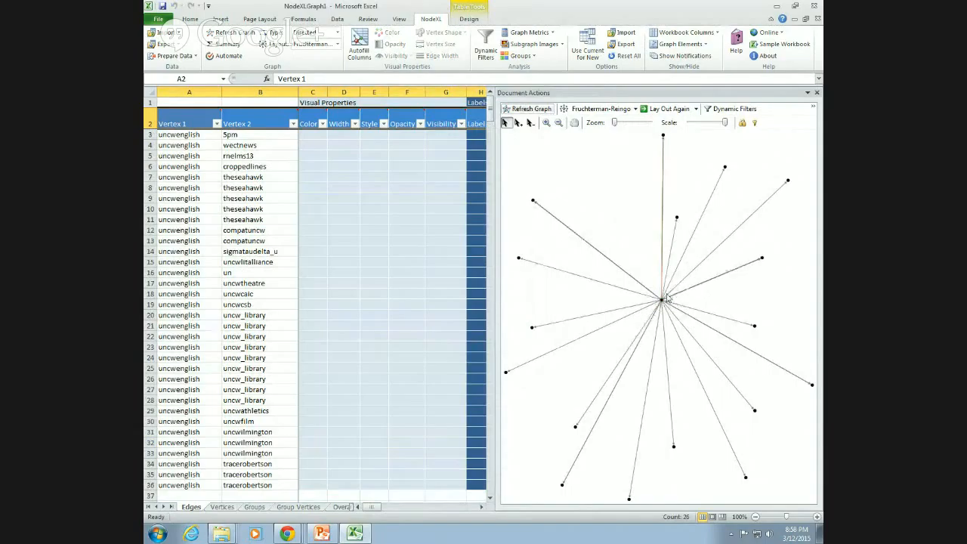
Review the vertex list on the Vertices sheet, and select the duplicate theseahawk entries on the Edges sheet to see their graph edge.
click(222, 507)
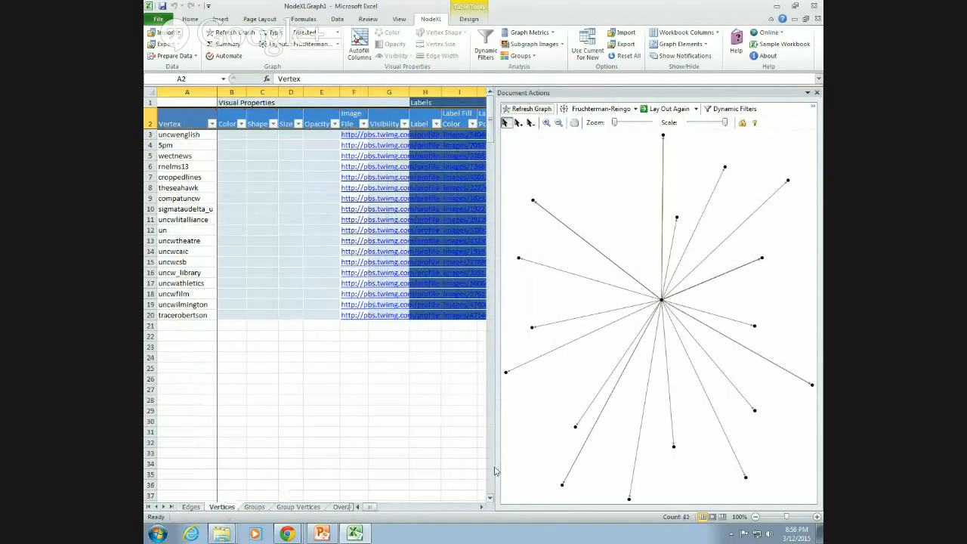
drag(491, 125, 503, 111)
click(191, 506)
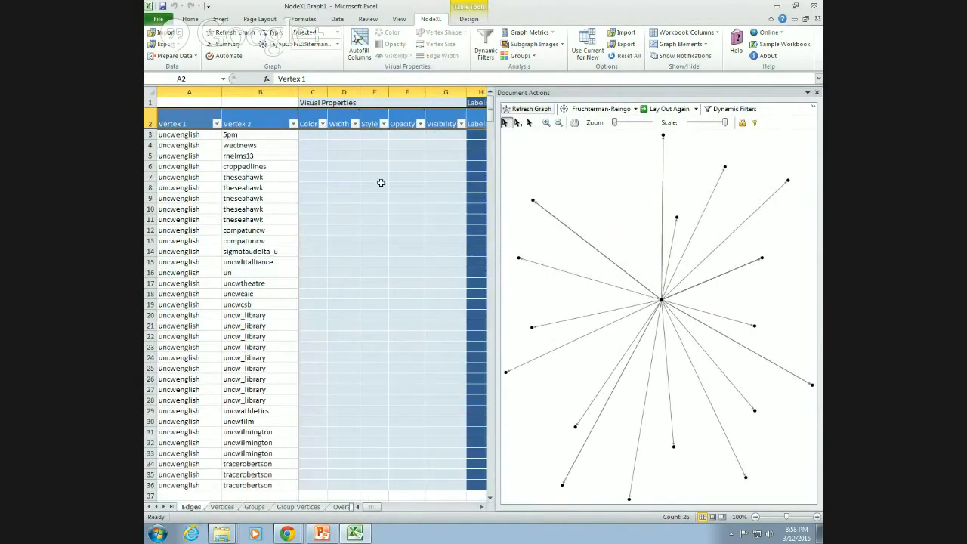
click(279, 177)
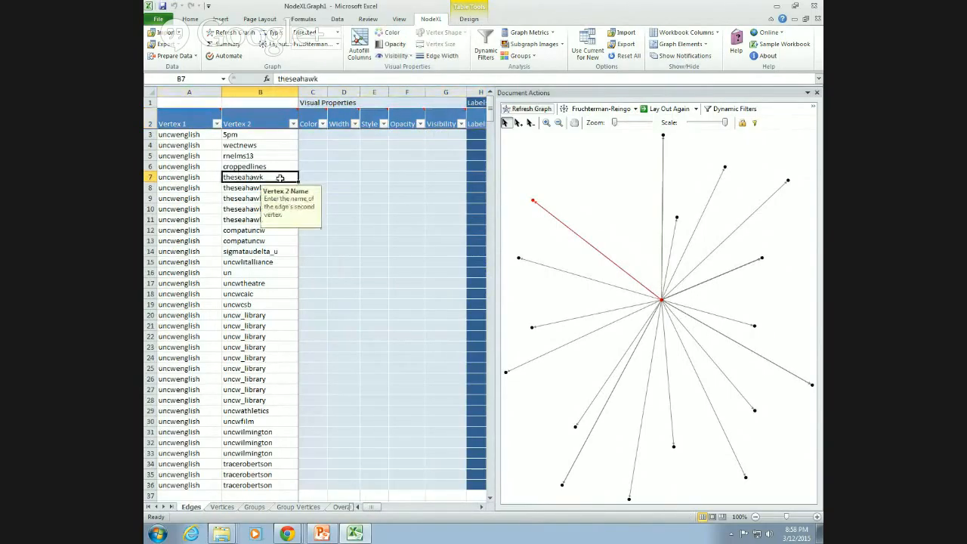
click(258, 192)
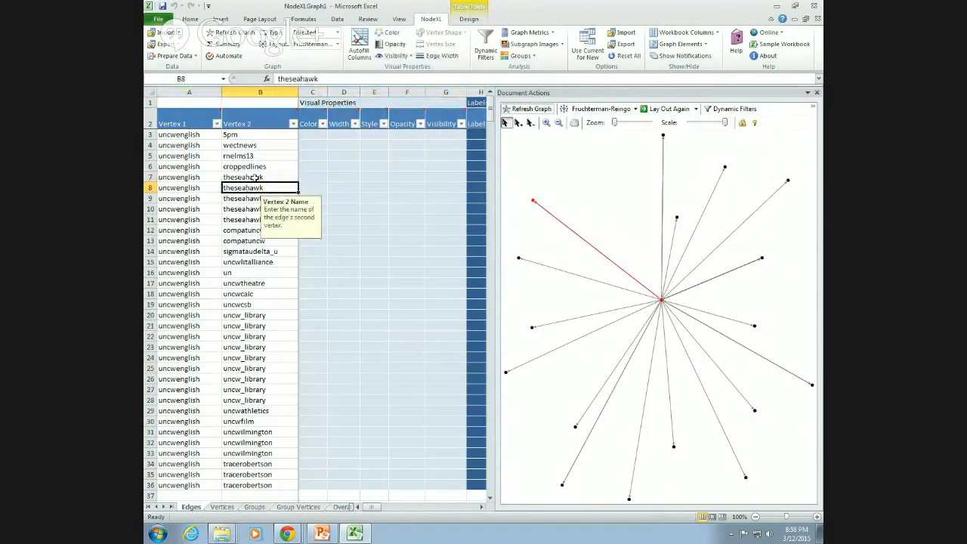
click(255, 176)
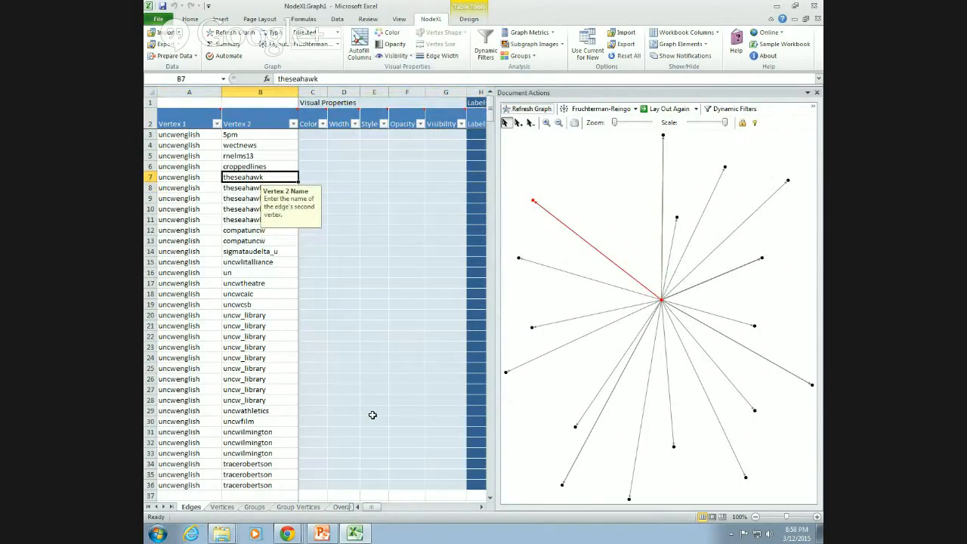
Examine the Relationship, date and Tweet entries of the "Replies to" edge in row 6.
drag(370, 507, 414, 506)
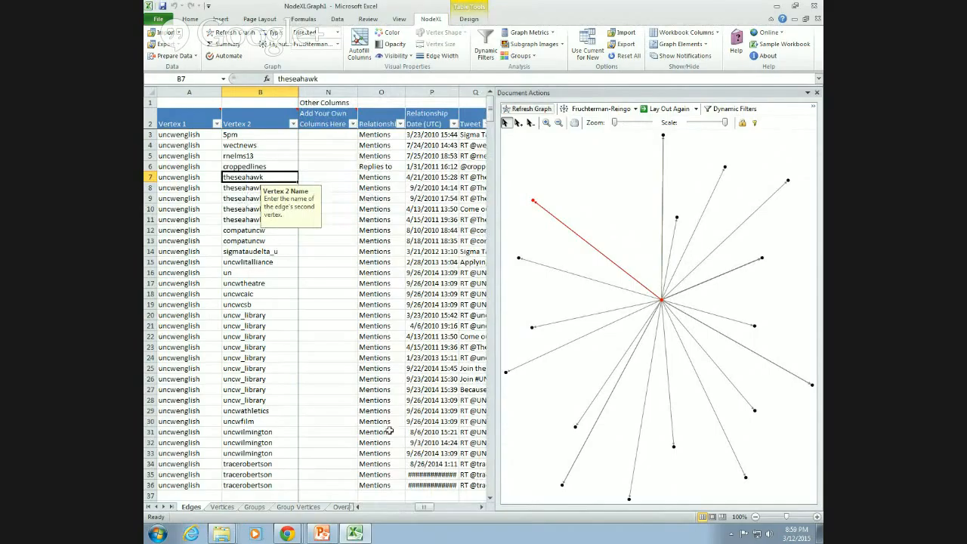
click(389, 168)
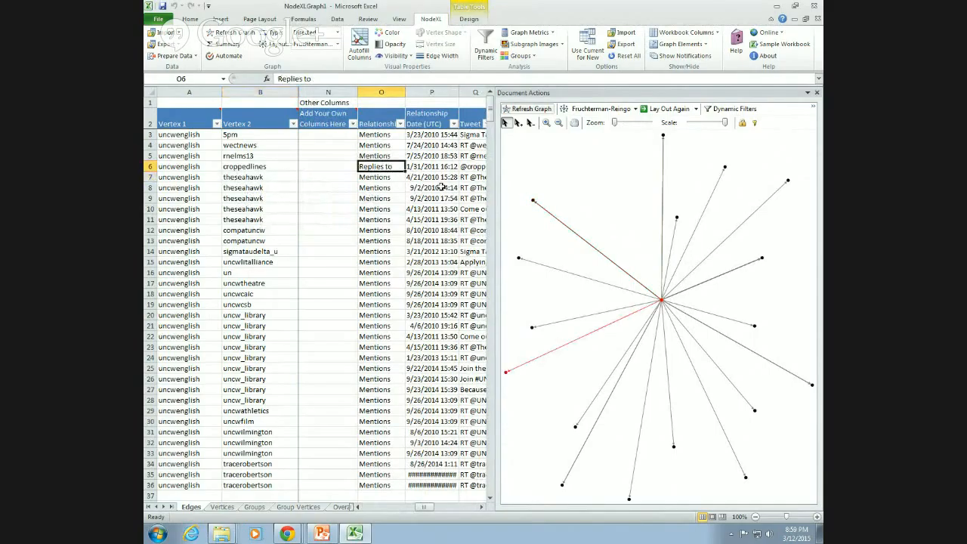
key(Right)
key(Right)
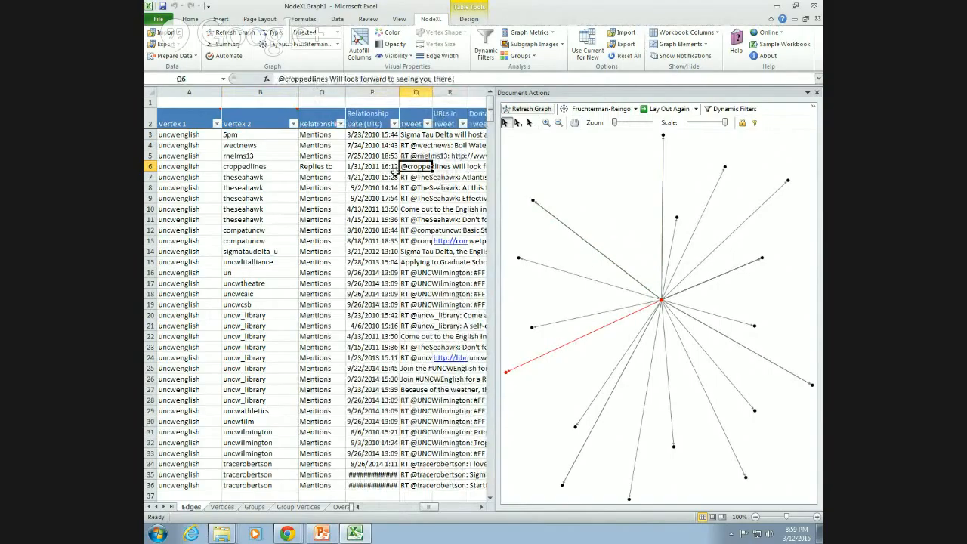
key(shift+F10)
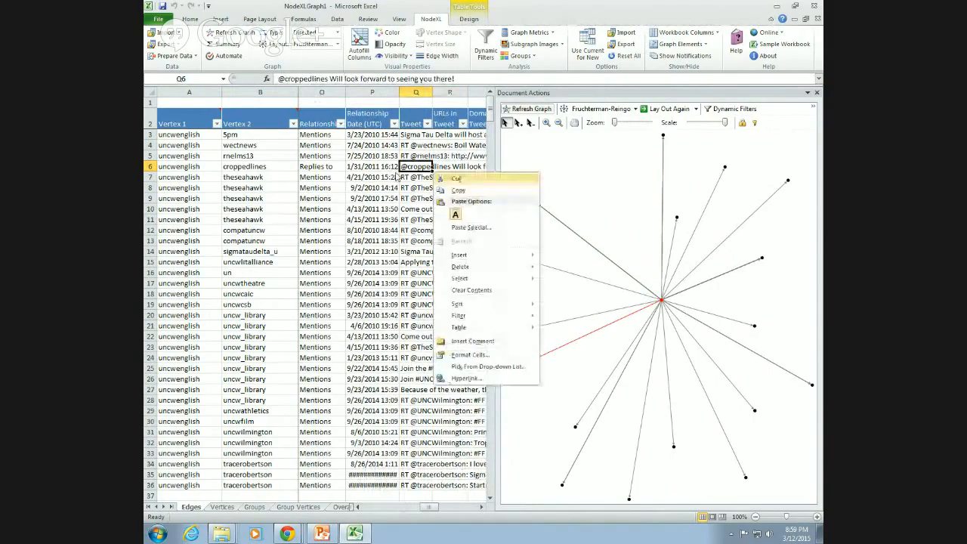
Read through the Tweet column entries for the theseahawk edges and their neighbouring rows, ending at row 6.
click(414, 176)
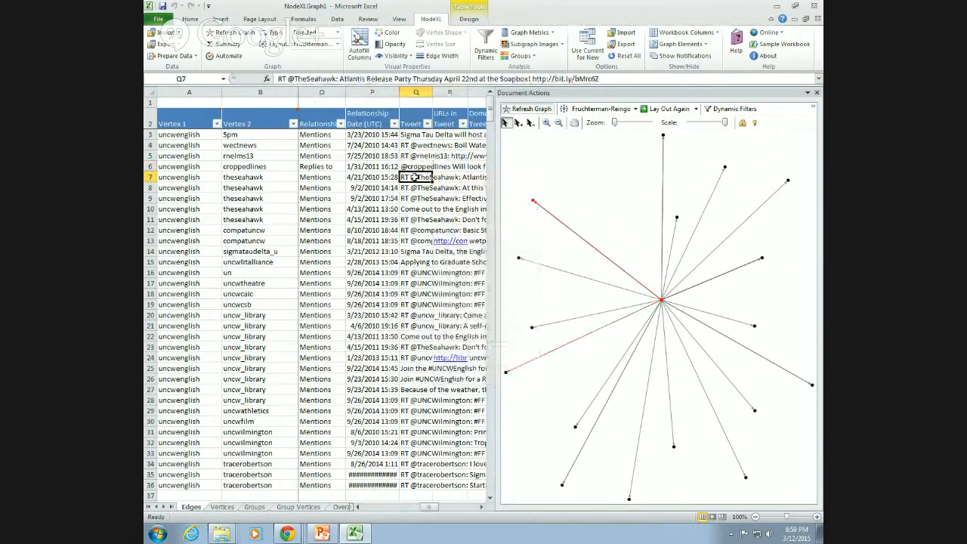
key(Down)
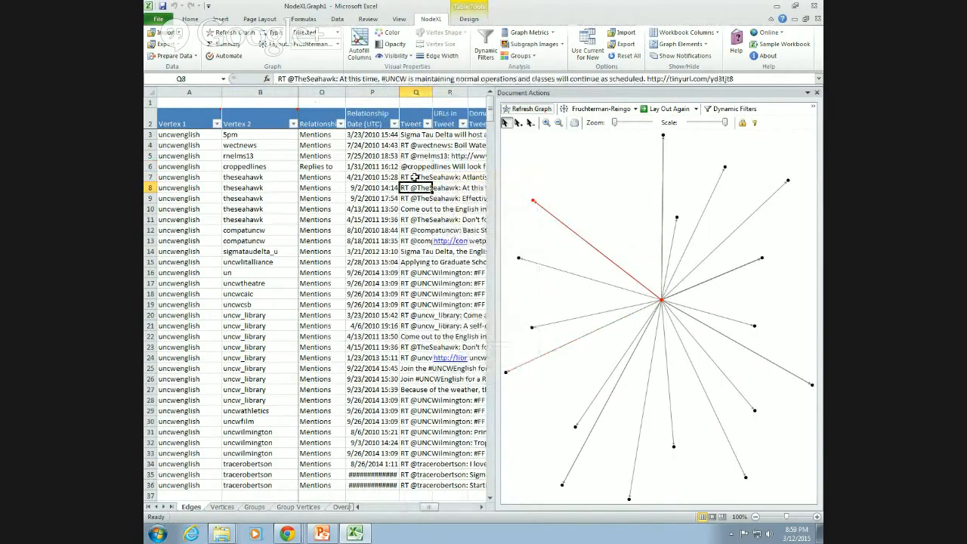
key(Down)
key(Down)
key(Up)
key(Up)
key(Down)
key(Down)
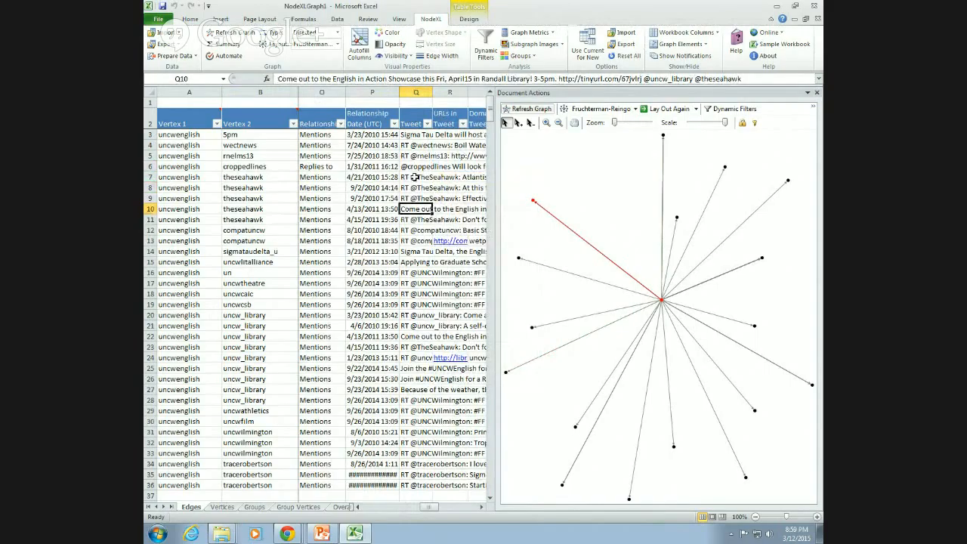
key(Down)
key(Down)
key(Down)
key(Up)
key(Up)
key(Up)
key(Up)
key(Up)
key(Up)
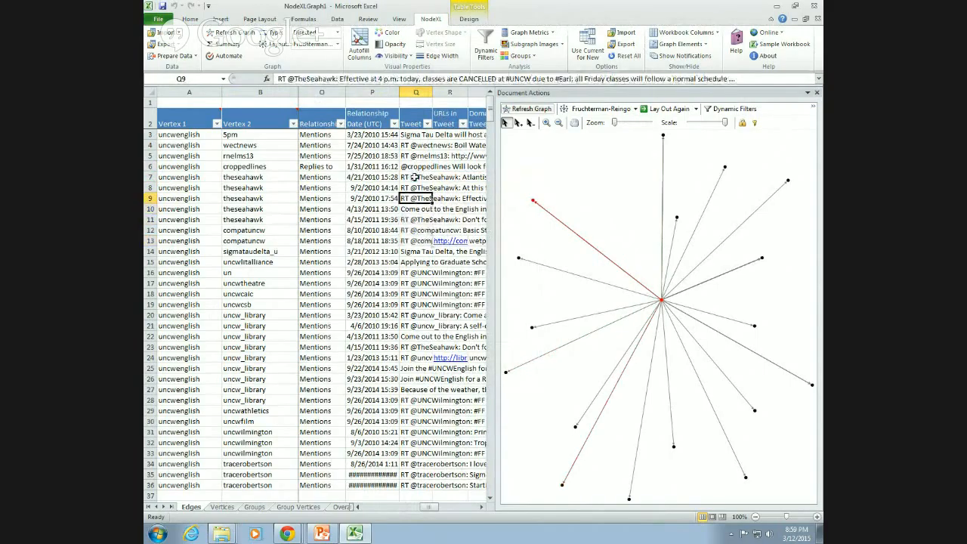
key(Up)
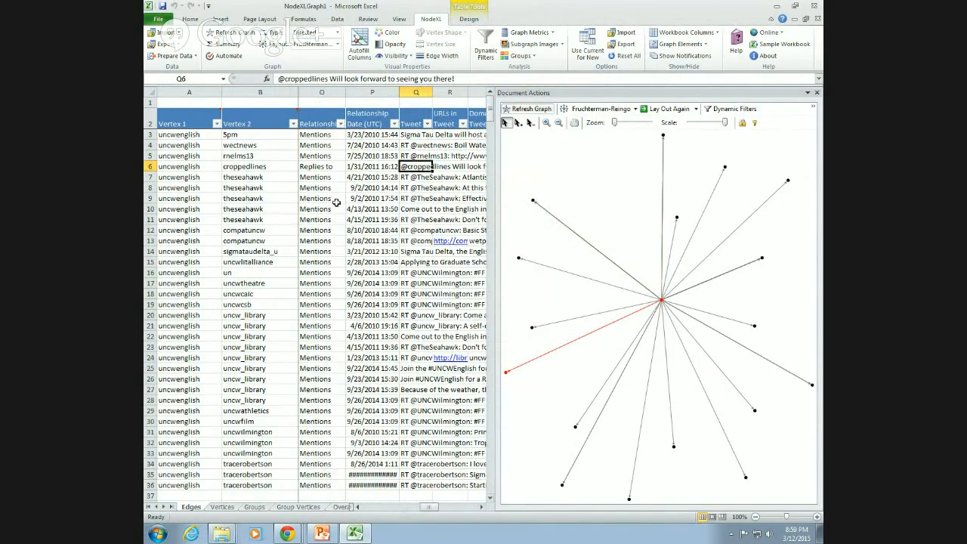
Review the Count and Merge Duplicate Edges options and close them without applying.
click(176, 56)
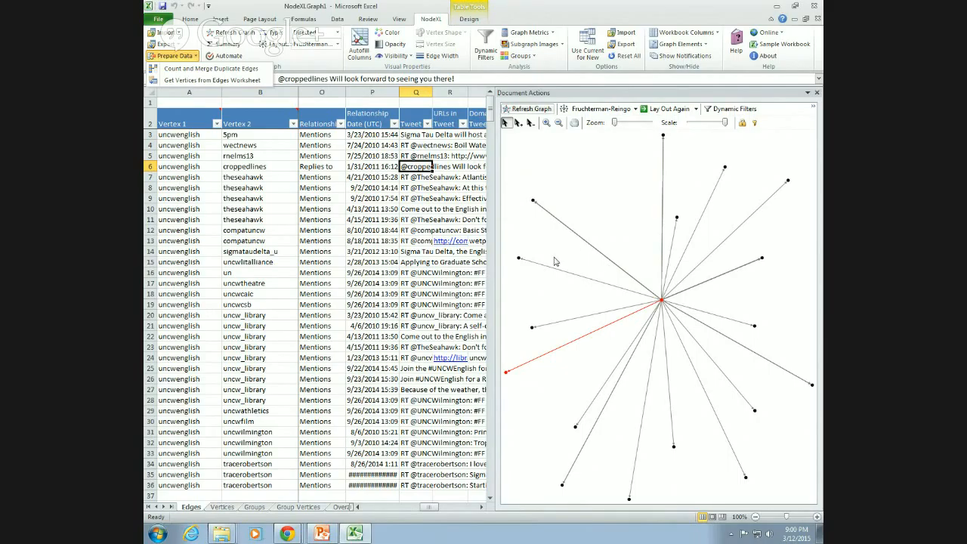
click(211, 68)
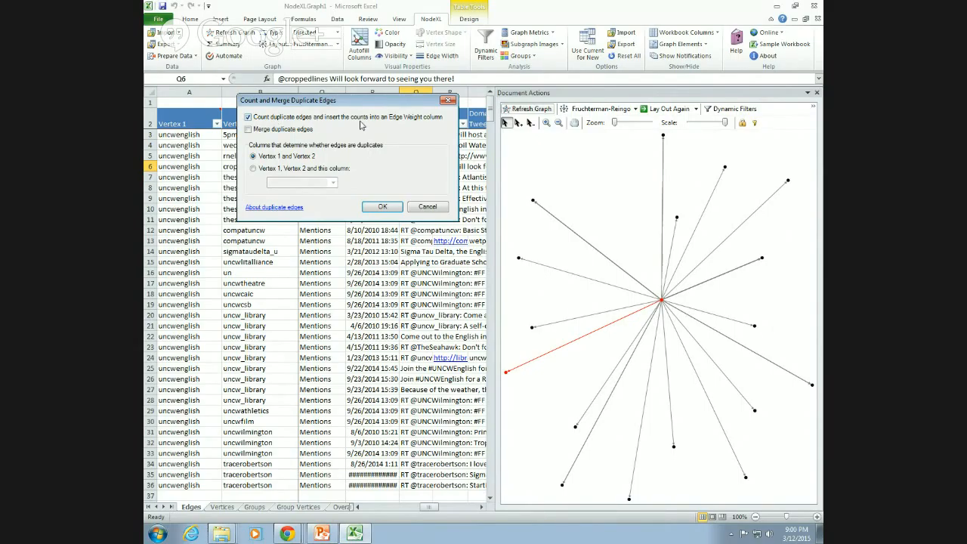
click(426, 208)
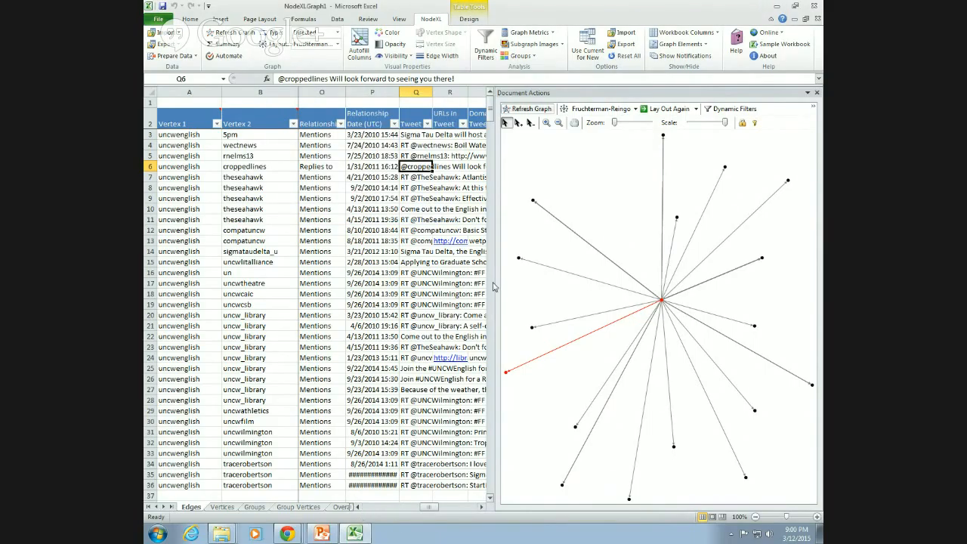
Widen the worksheet to examine the other edge columns, restore the graph pane, and select the vertex belonging to the edge in row 6.
drag(493, 305, 731, 332)
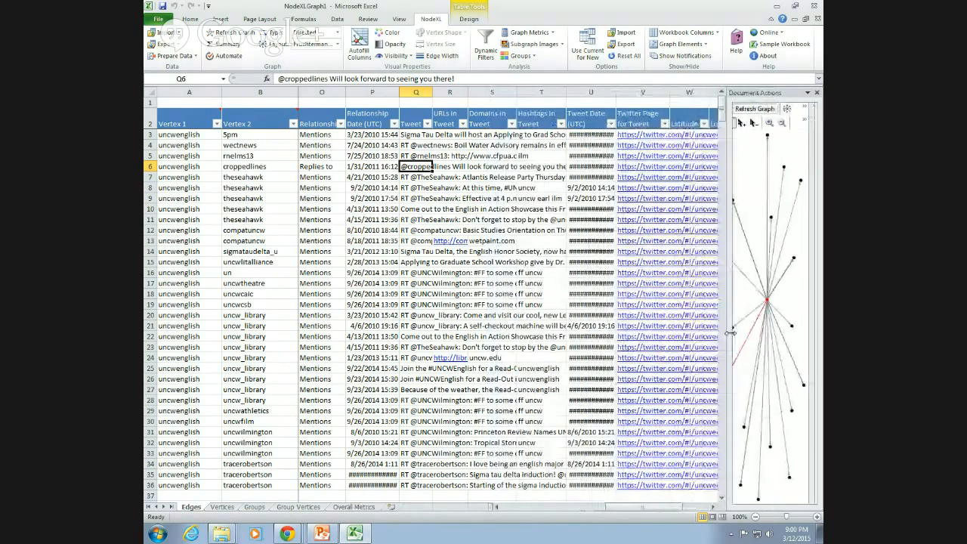
drag(664, 506, 554, 492)
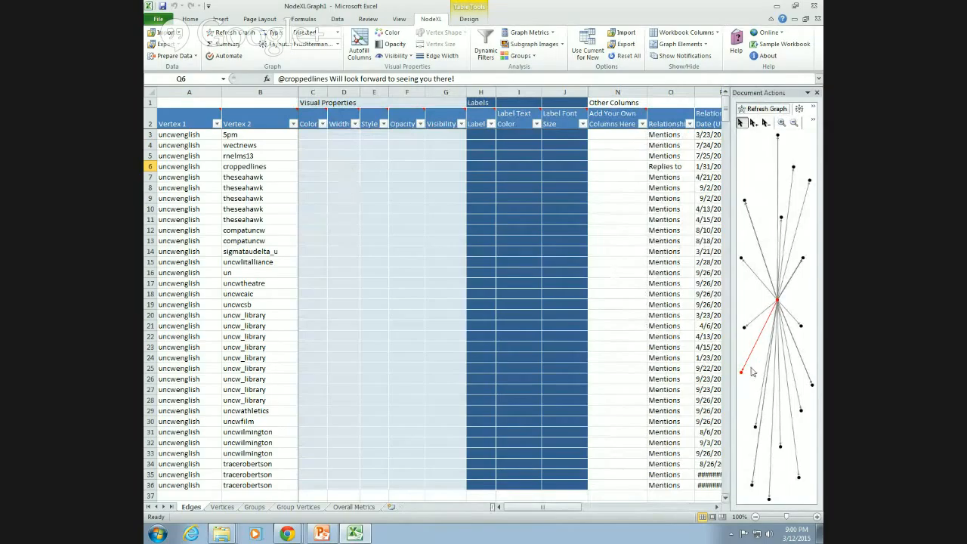
drag(731, 304, 550, 304)
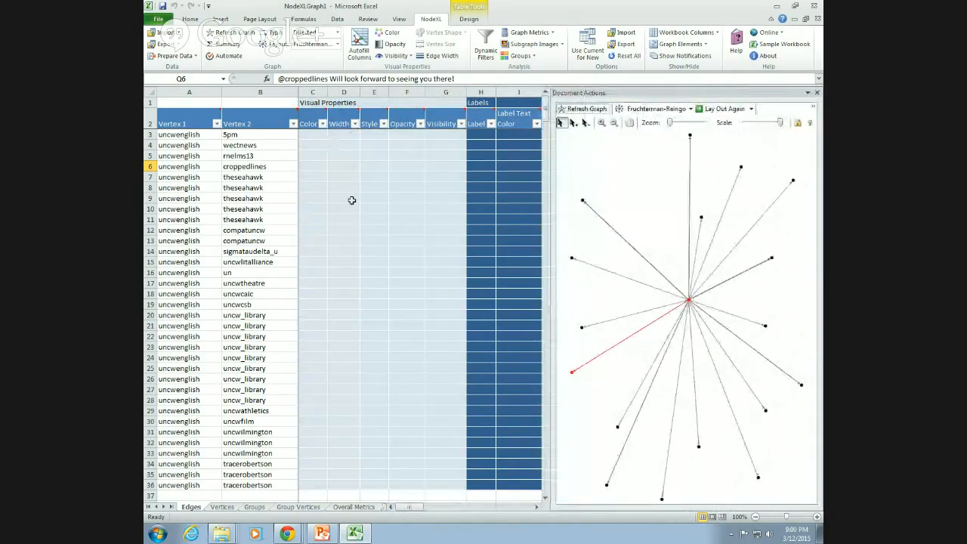
click(644, 334)
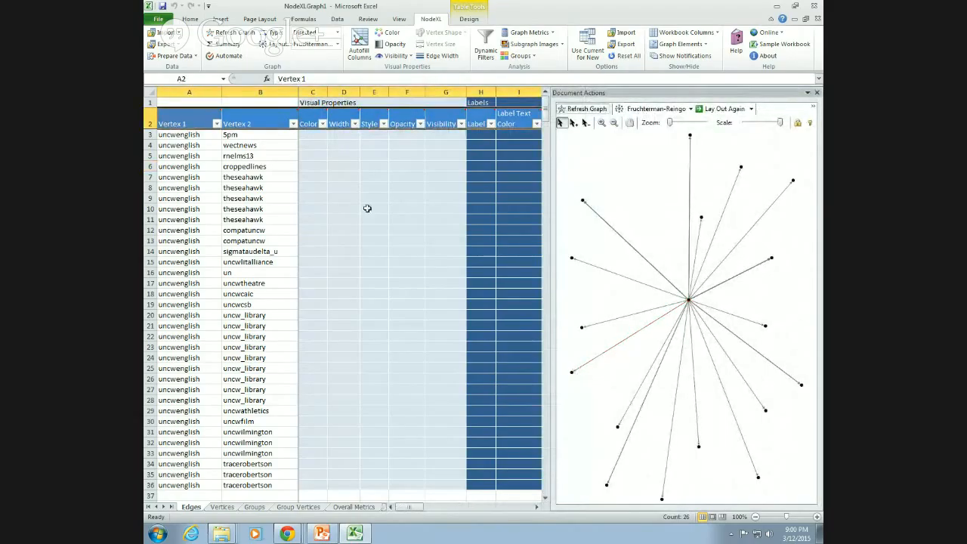
click(572, 373)
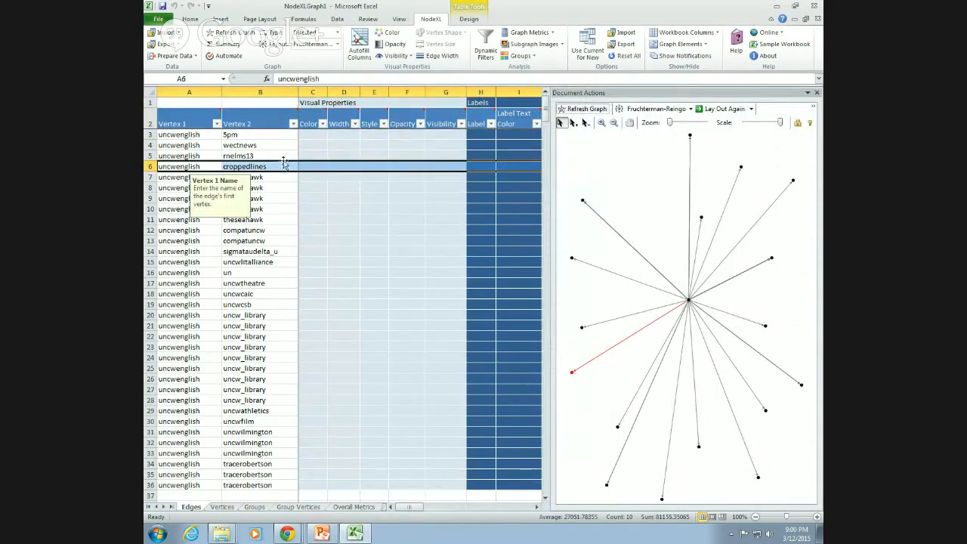
Set the edge width of the croppedlines edge in row 6 to 5 and refresh the graph.
click(262, 167)
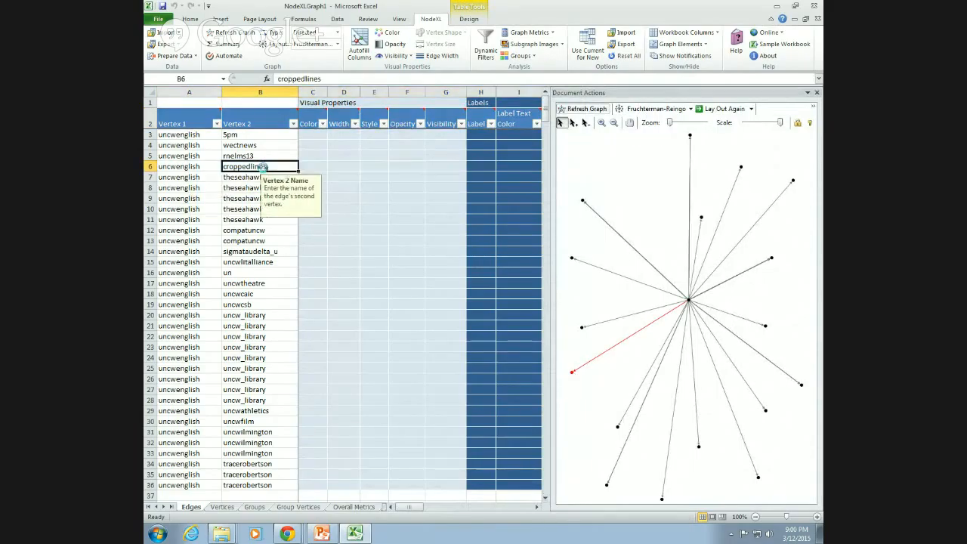
click(317, 167)
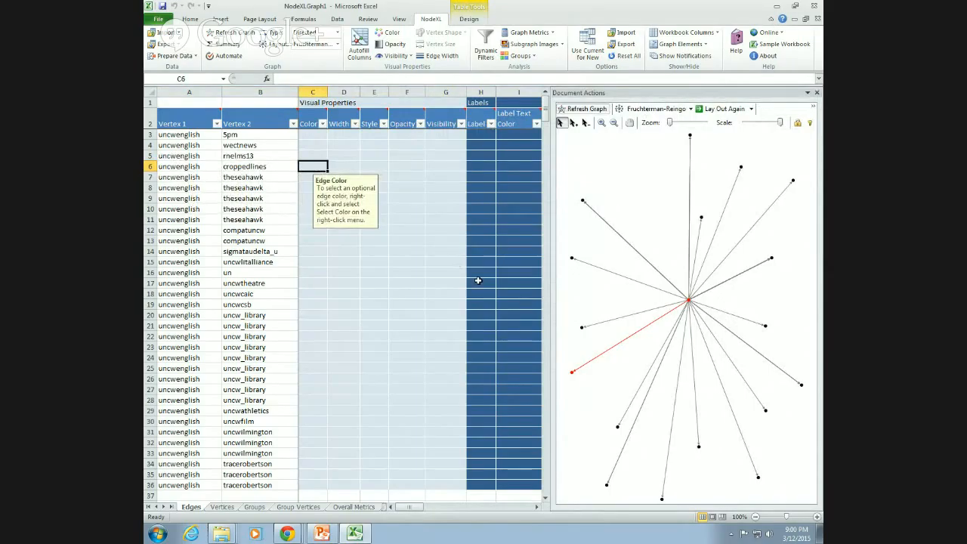
key(Right)
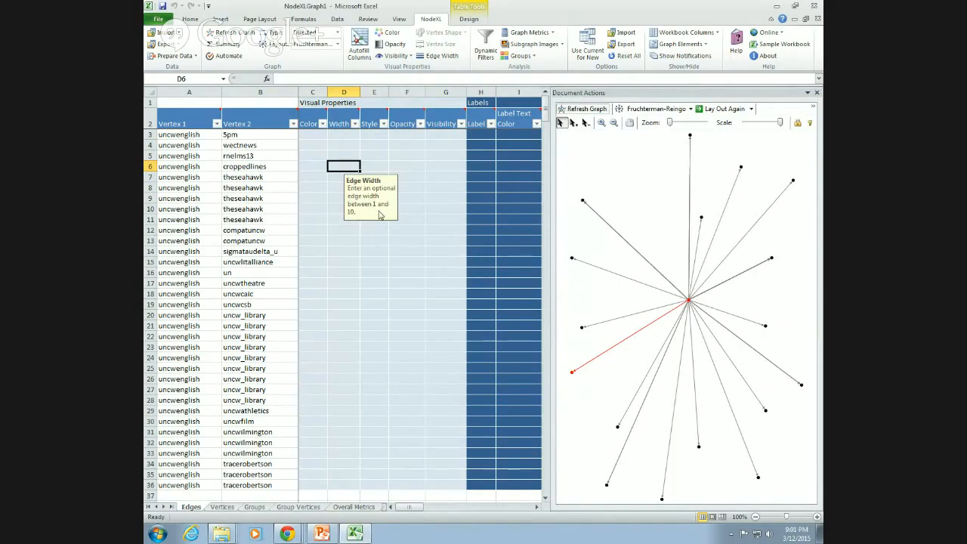
text(5)
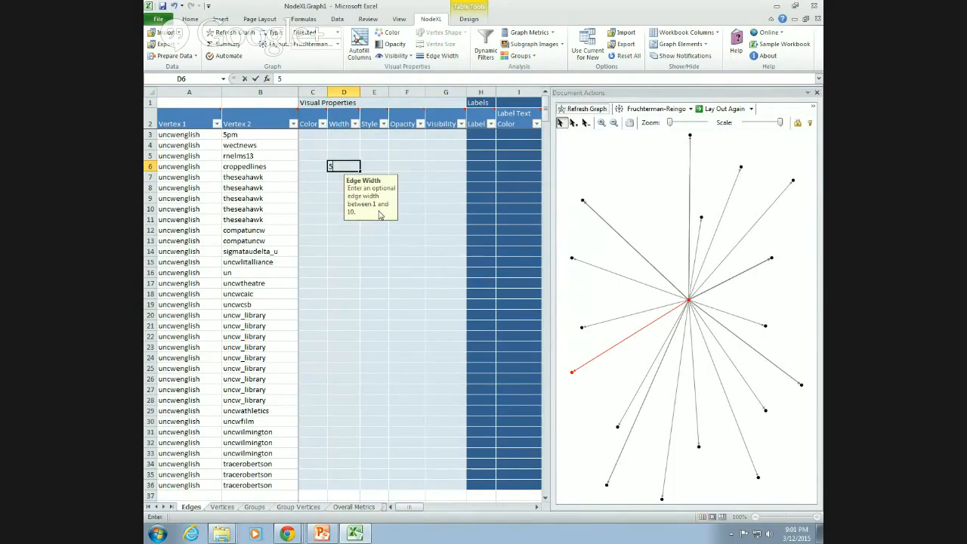
key(Return)
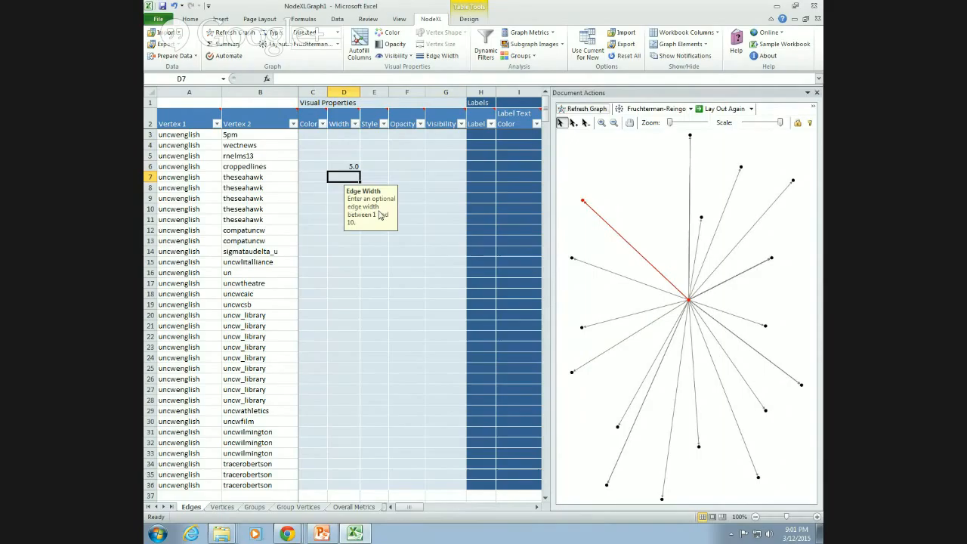
click(601, 111)
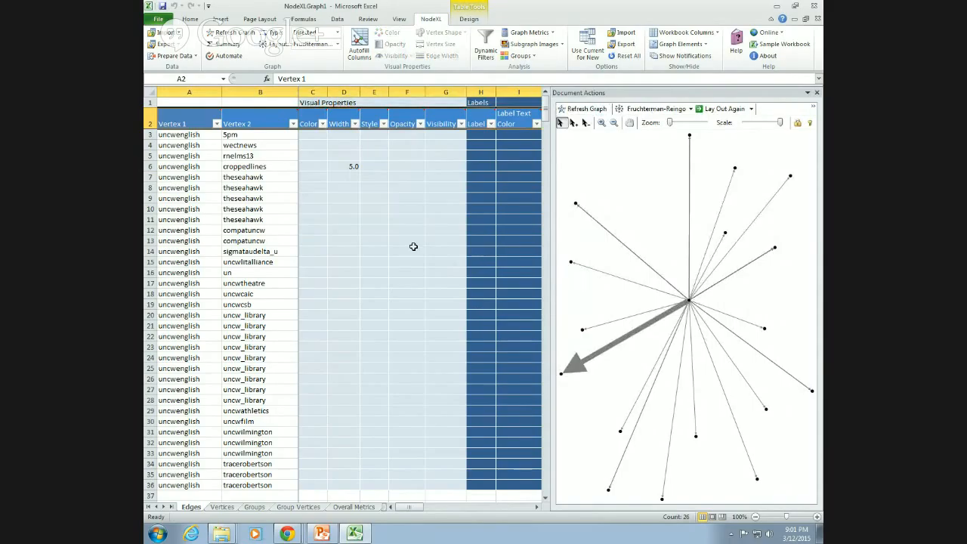
Clear the width of the croppedlines edge in row 6 and refresh the graph.
click(351, 167)
key(Delete)
key(Return)
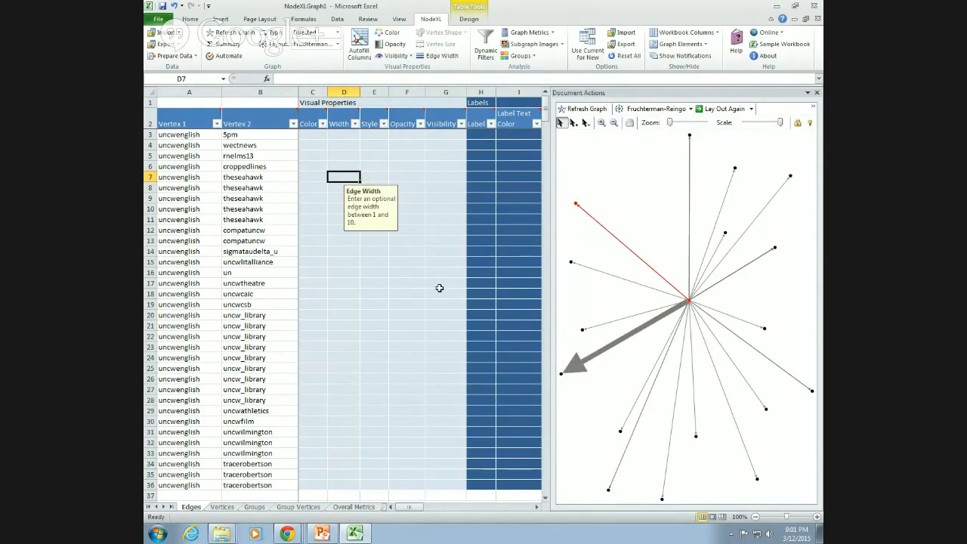
click(593, 113)
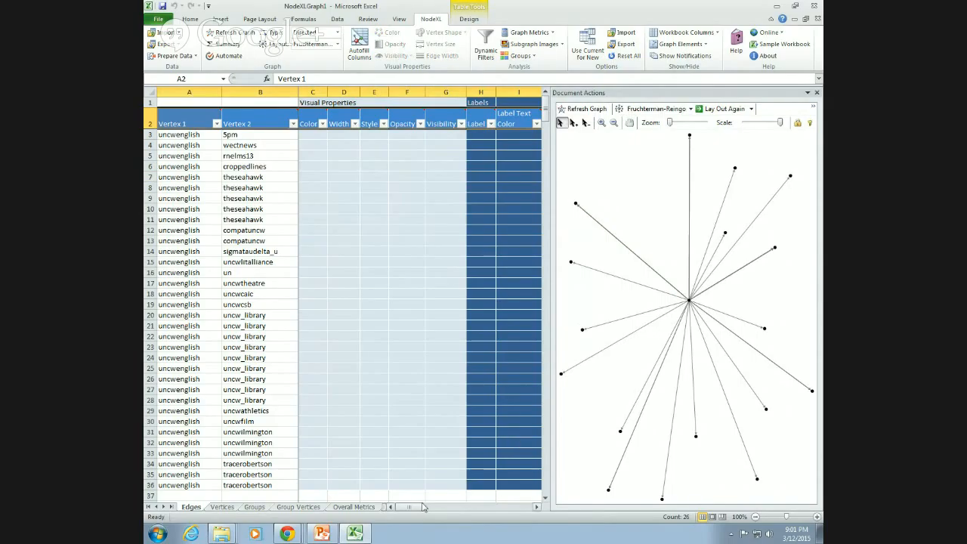
Review the Relationship, date and Tweet columns, then select the Width cell of the theseahawk edge in row 7.
mouse_move(412, 508)
mouse_down()
mouse_move(466, 504)
mouse_move(453, 506)
mouse_up()
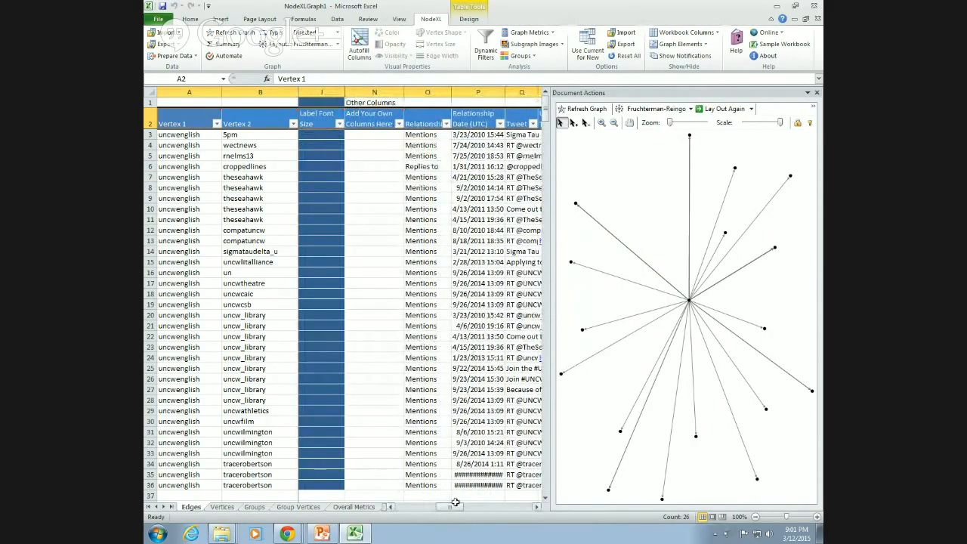
drag(456, 502, 432, 501)
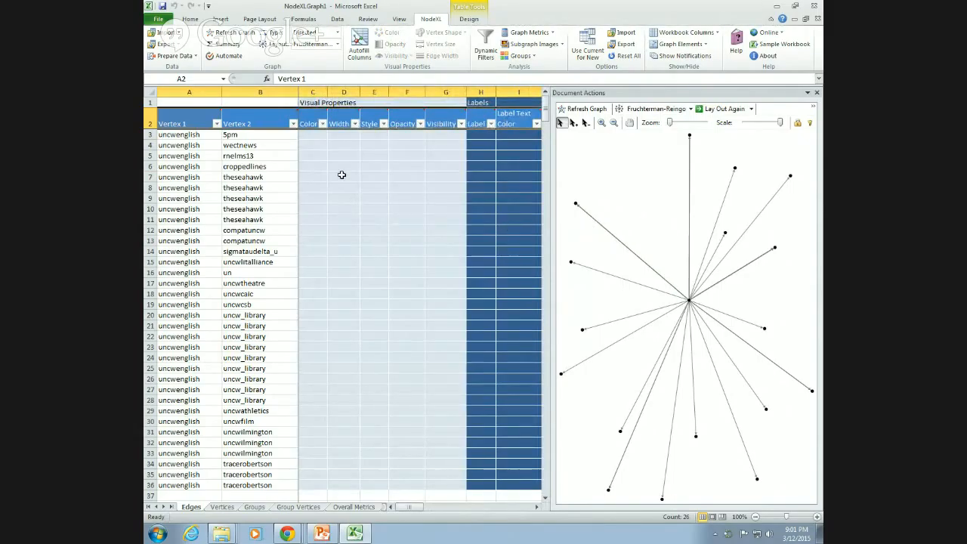
click(266, 180)
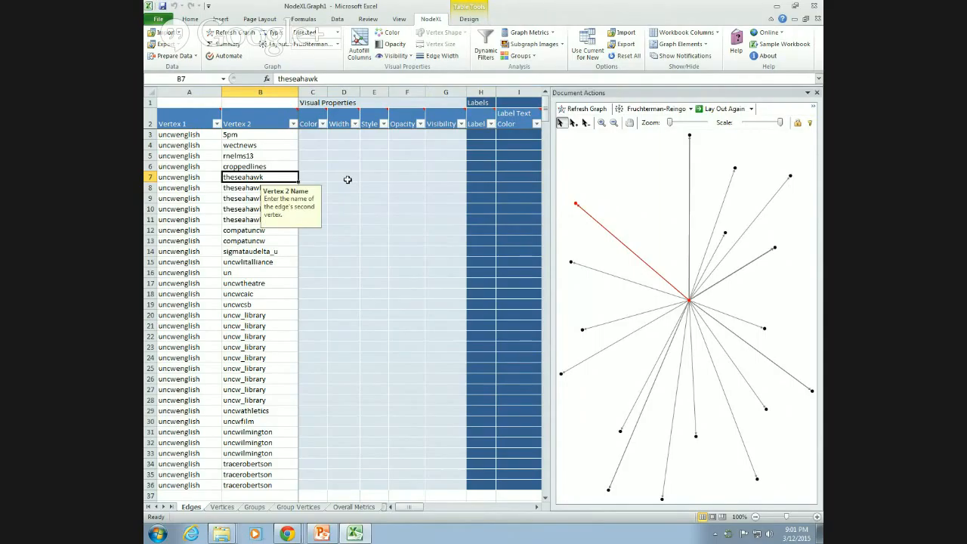
click(347, 180)
Count duplicate edges by Vertex 1 and Vertex 2 into an Edge Weight column without merging the duplicates.
click(181, 56)
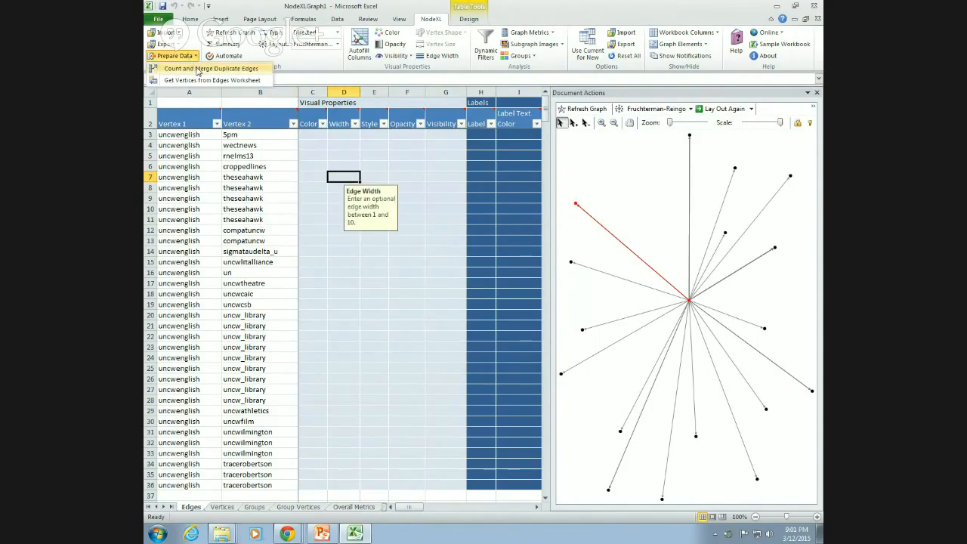
click(197, 69)
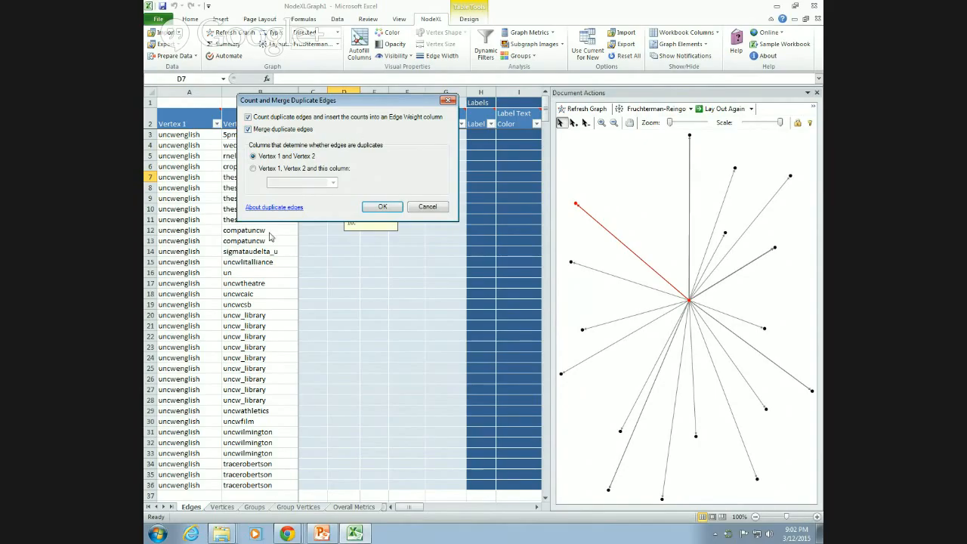
drag(347, 100, 426, 131)
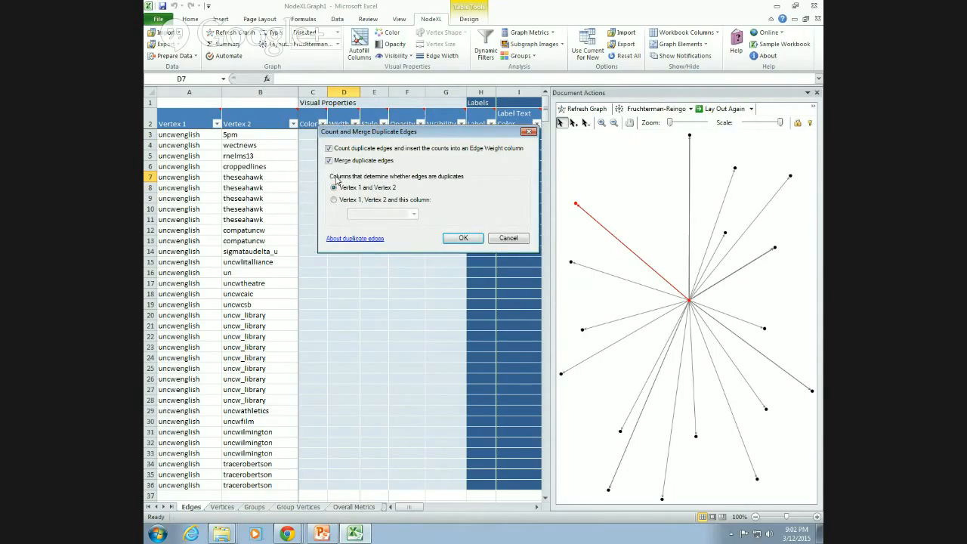
click(329, 161)
click(463, 239)
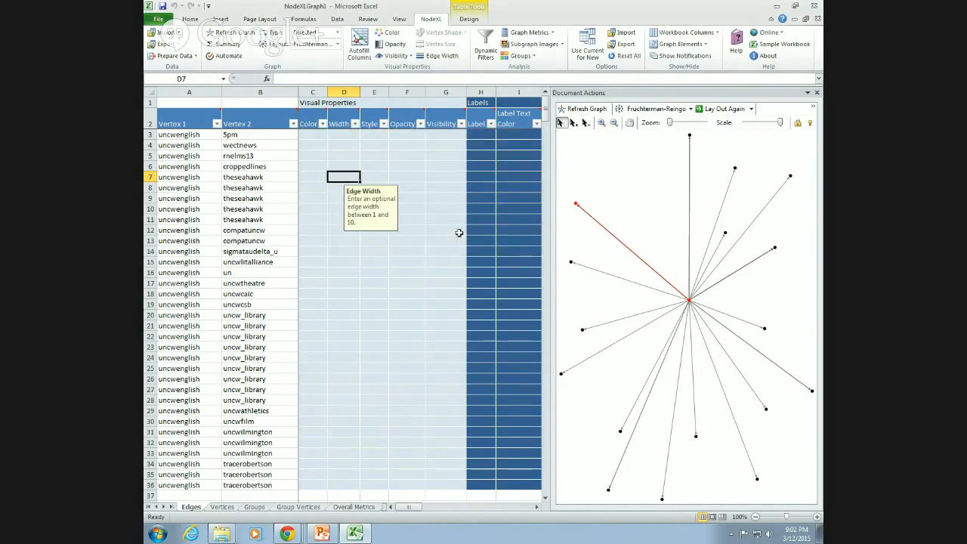
Examine the Edge Weight column, selecting the values of the theseahawk edges in rows 7 to 11.
drag(409, 507, 523, 510)
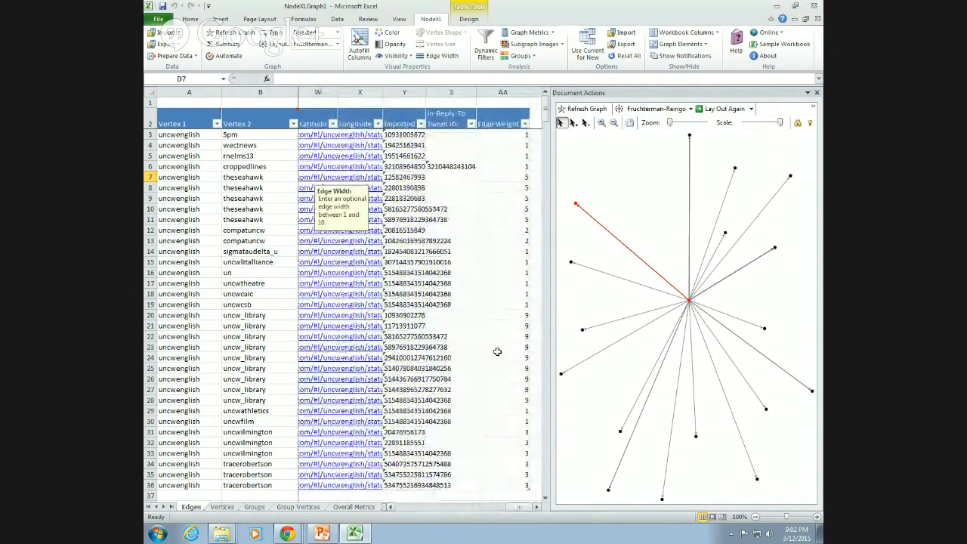
click(515, 210)
click(515, 215)
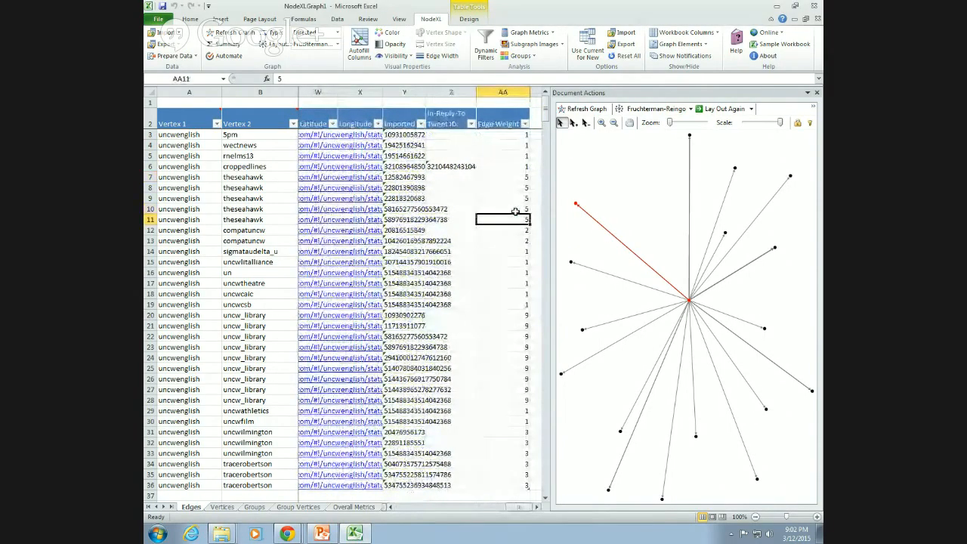
drag(515, 214, 515, 212)
key(shift+Up)
key(shift+Up)
key(shift+Up)
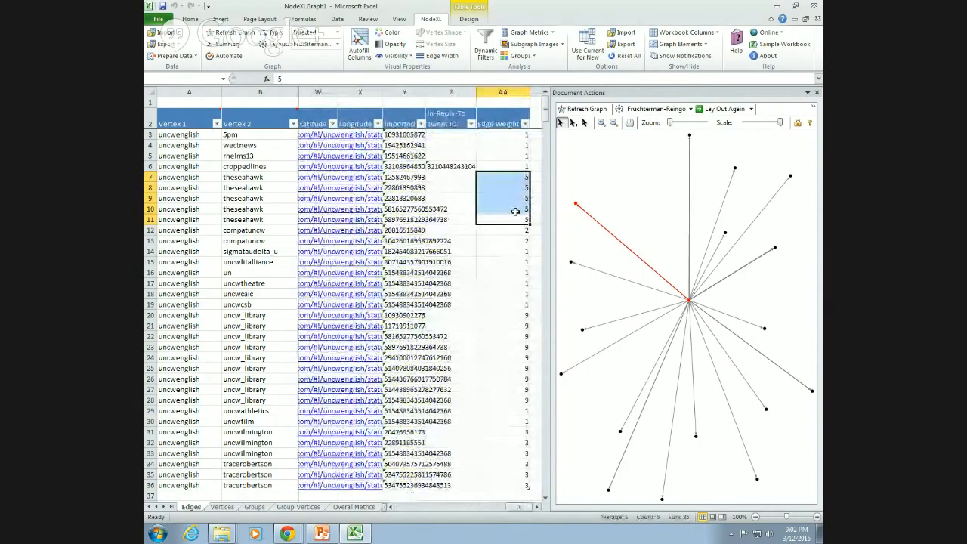
key(Down)
key(Down)
key(Up)
key(Up)
key(Up)
key(Up)
key(Up)
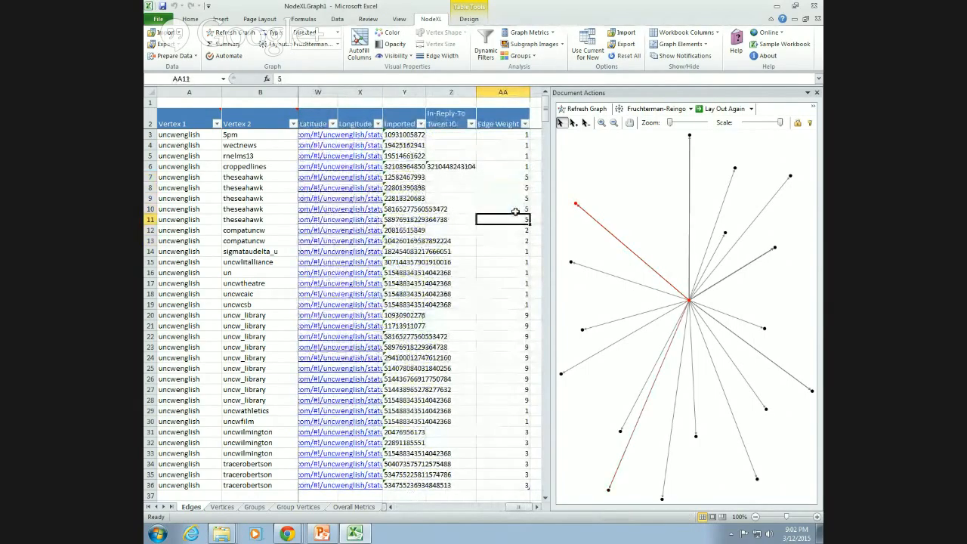
key(Up)
key(shift+Down)
key(shift+Down)
key(shift+Down)
key(shift+Down)
key(shift+Down)
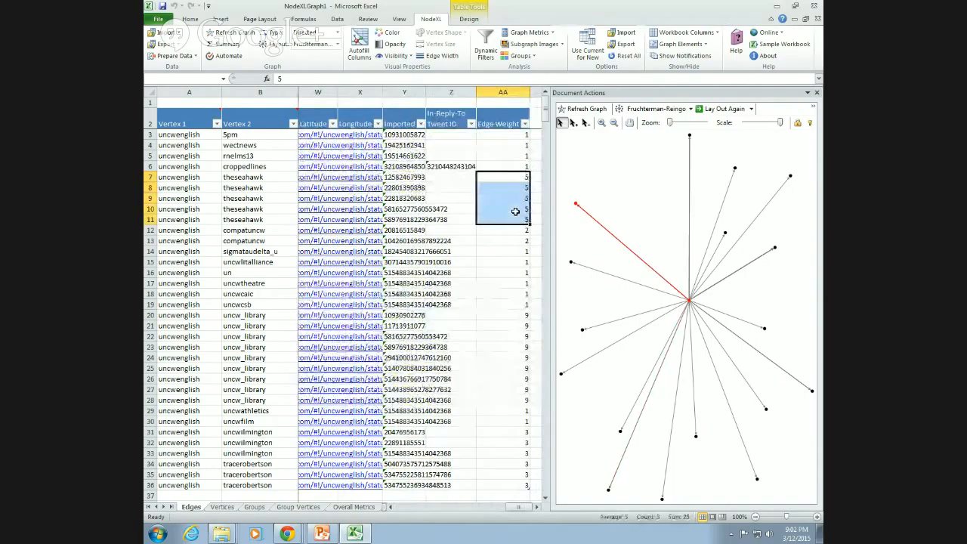
key(shift+Up)
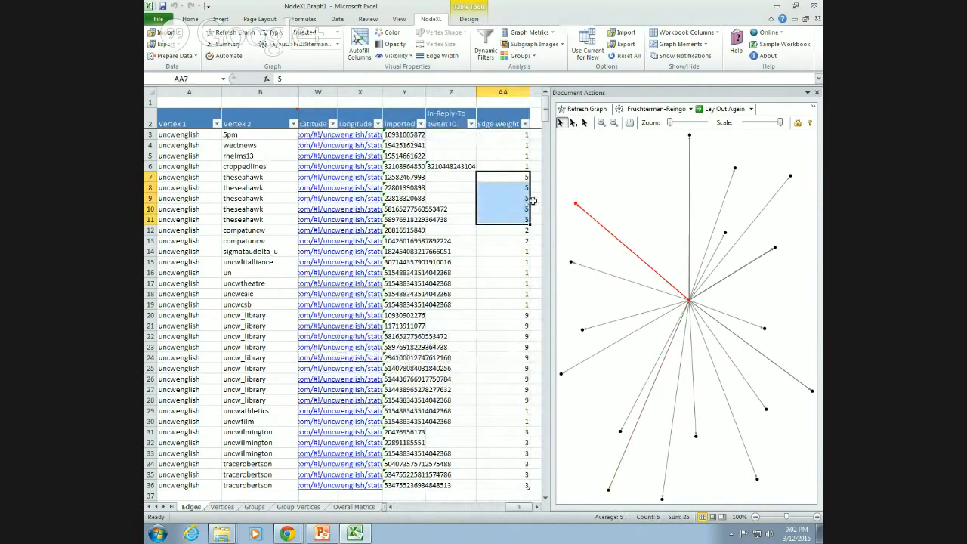
Return along row 7 to the edge Width cell and refresh the graph.
key(Left)
key(Left)
key(Left)
key(Left)
key(Left)
key(Left)
key(Left)
key(Left)
key(Left)
key(Left)
key(Left)
key(Left)
key(Left)
key(Left)
key(Left)
key(Left)
key(Left)
key(Left)
key(Left)
key(Left)
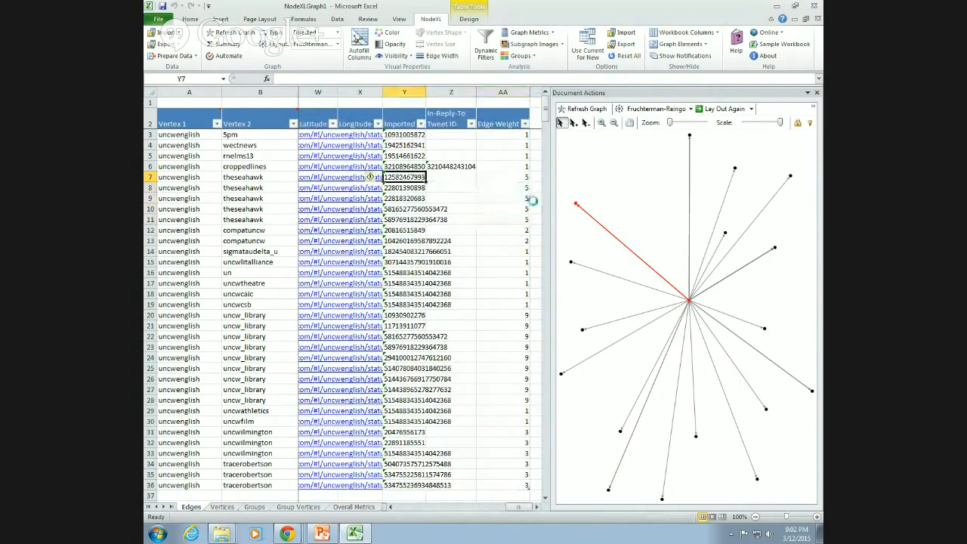
key(Right)
key(Right)
key(Right)
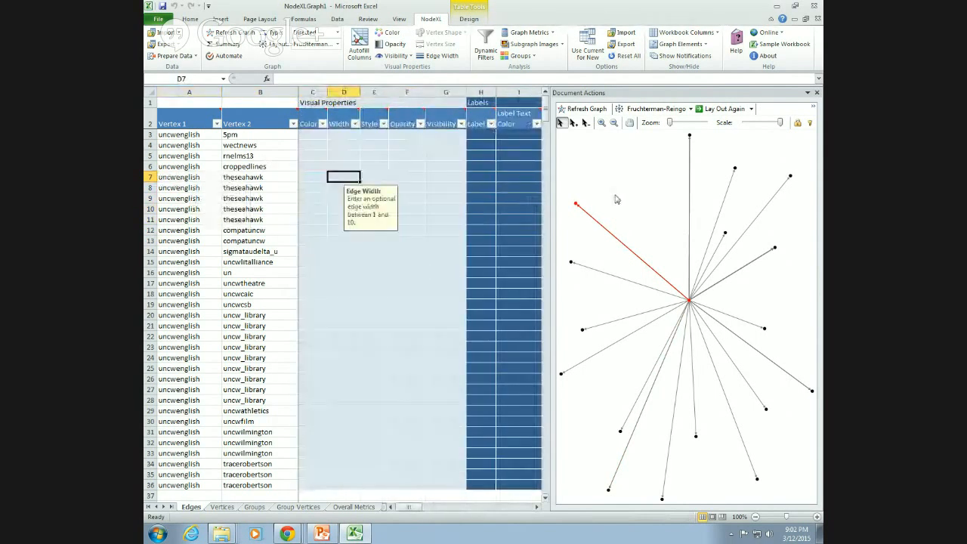
click(587, 108)
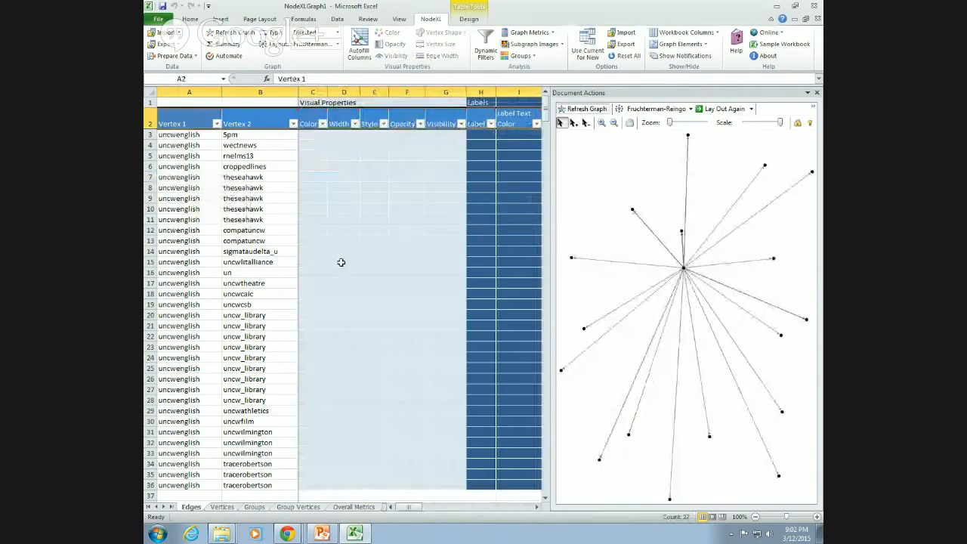
Select the edge Width cell of the theseahawk edge in row 9.
click(369, 197)
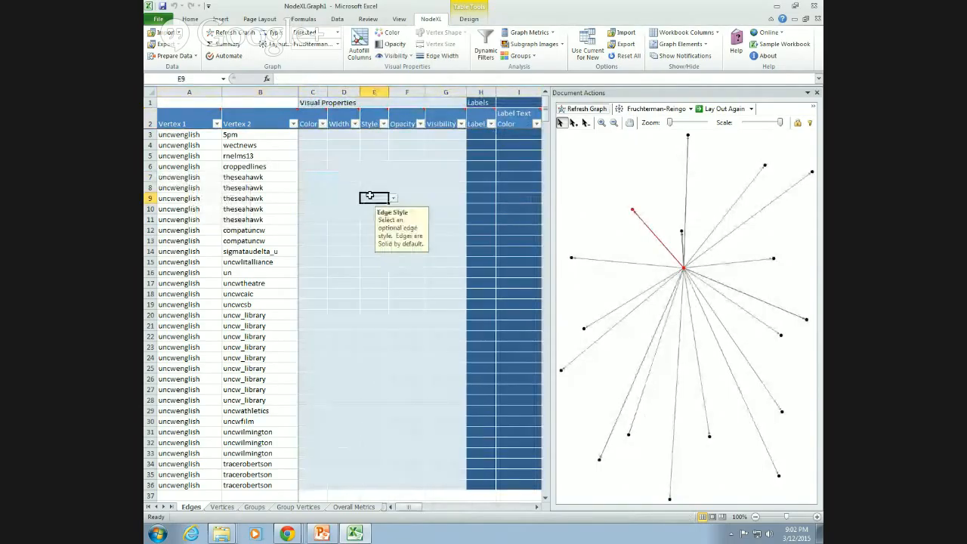
key(Left)
key(Left)
key(Left)
key(Left)
key(Right)
key(Right)
key(Right)
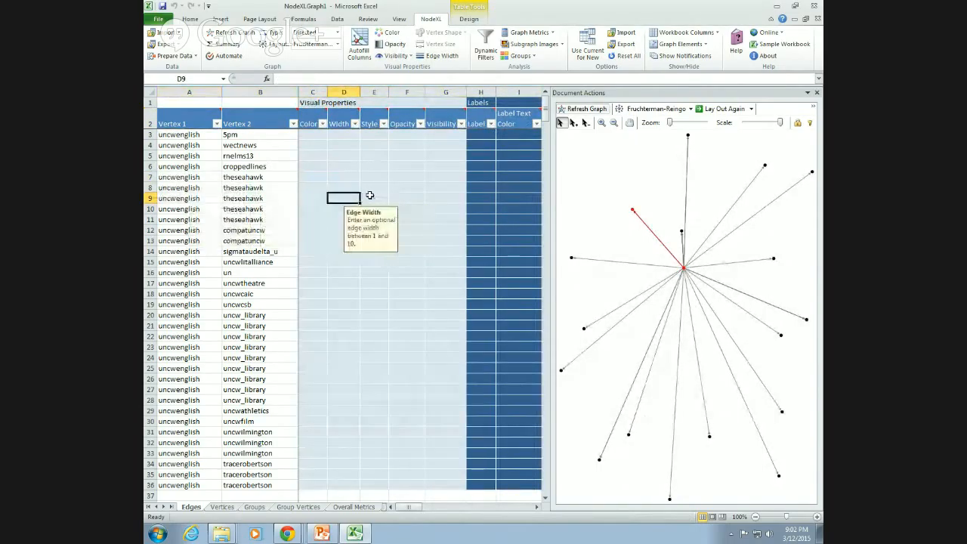
Open Autofill Columns and choose Edge Weight as the source column for Edge Width.
click(359, 49)
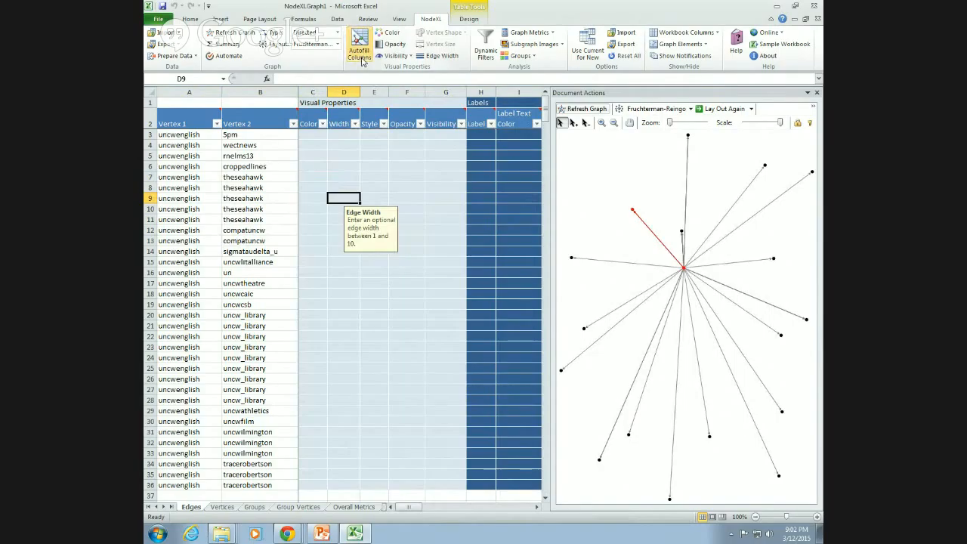
drag(455, 176, 514, 129)
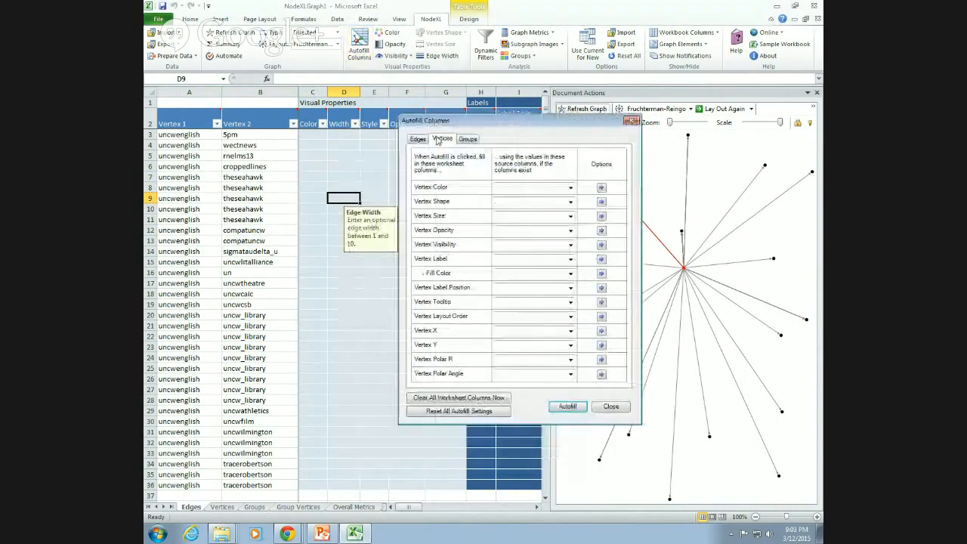
click(419, 140)
click(442, 139)
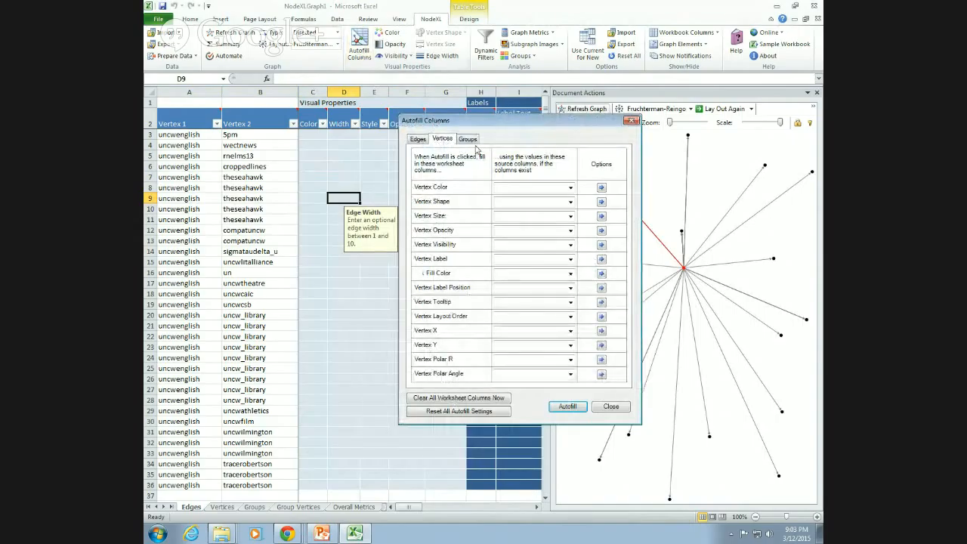
click(423, 140)
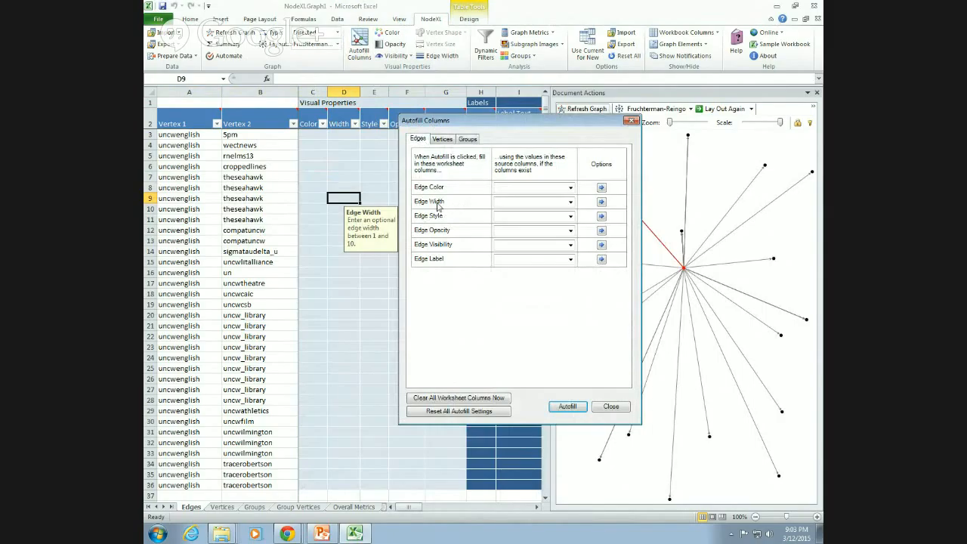
click(571, 202)
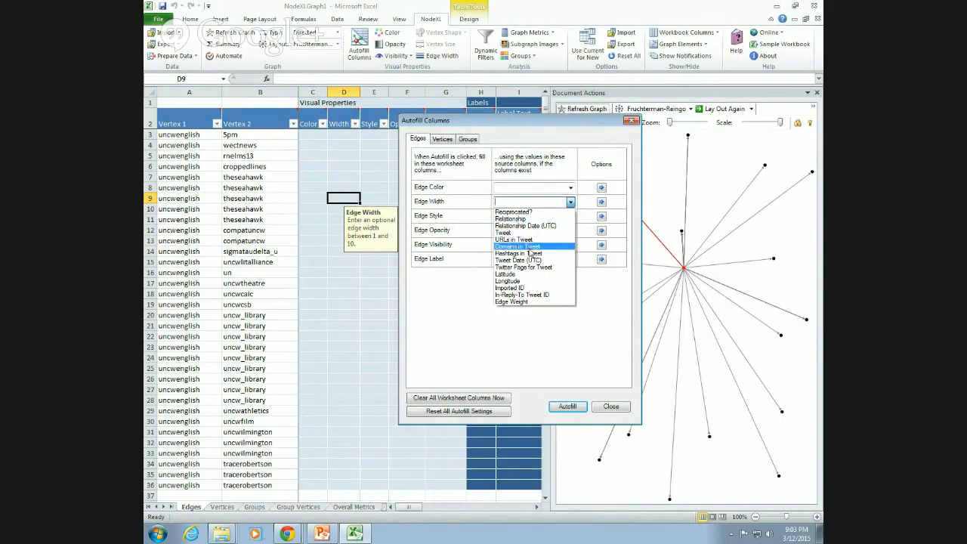
click(511, 301)
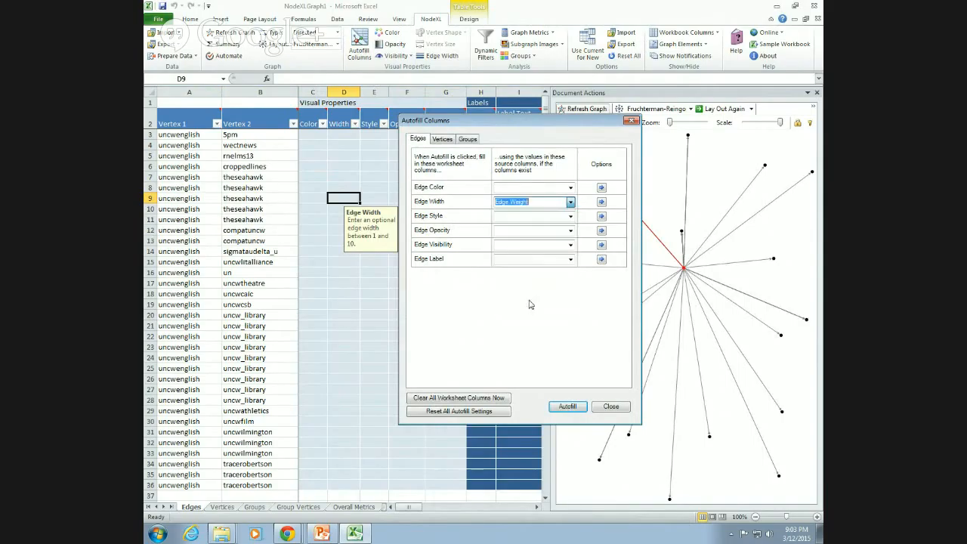
Review the Edge Width options, accept the 1.0 to 10.0 width range, and autofill the edge widths from Edge Weight.
click(601, 203)
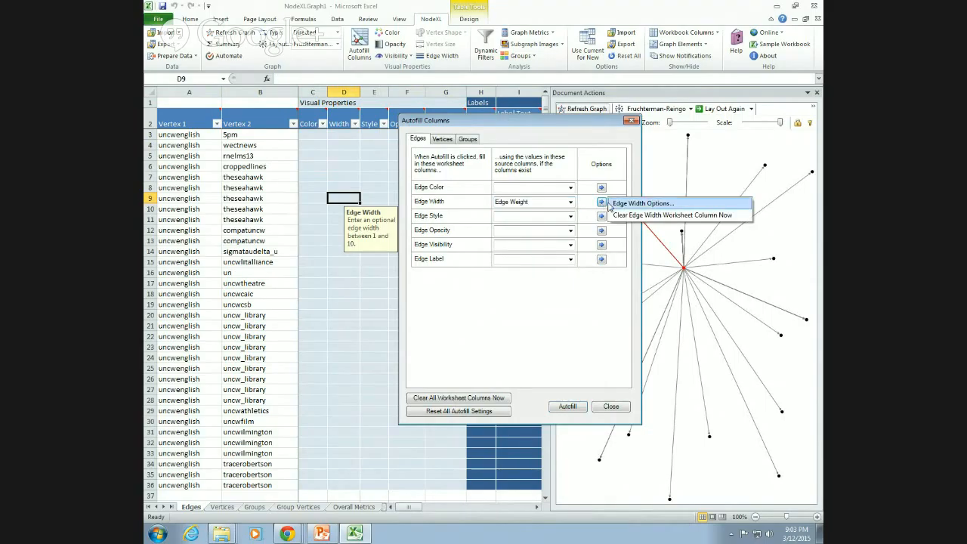
click(630, 203)
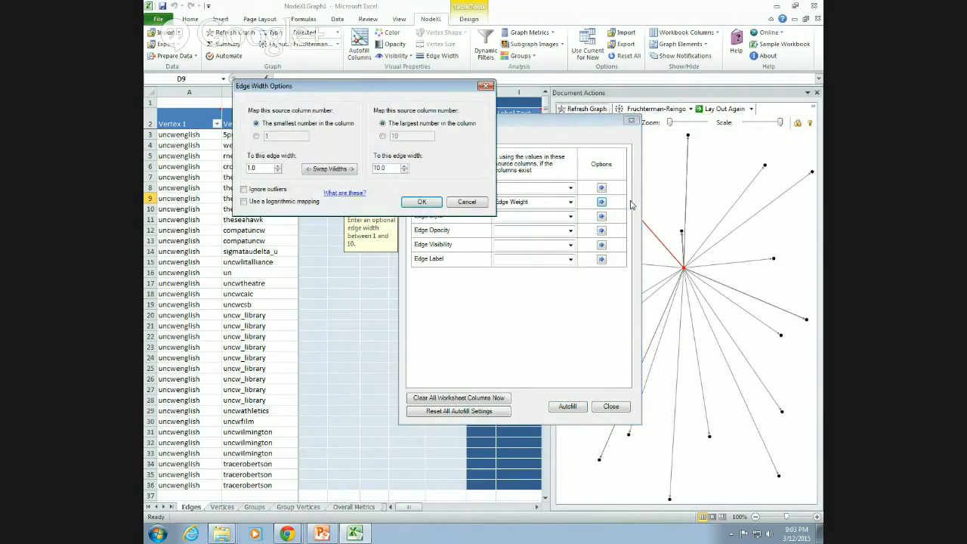
drag(365, 85, 411, 253)
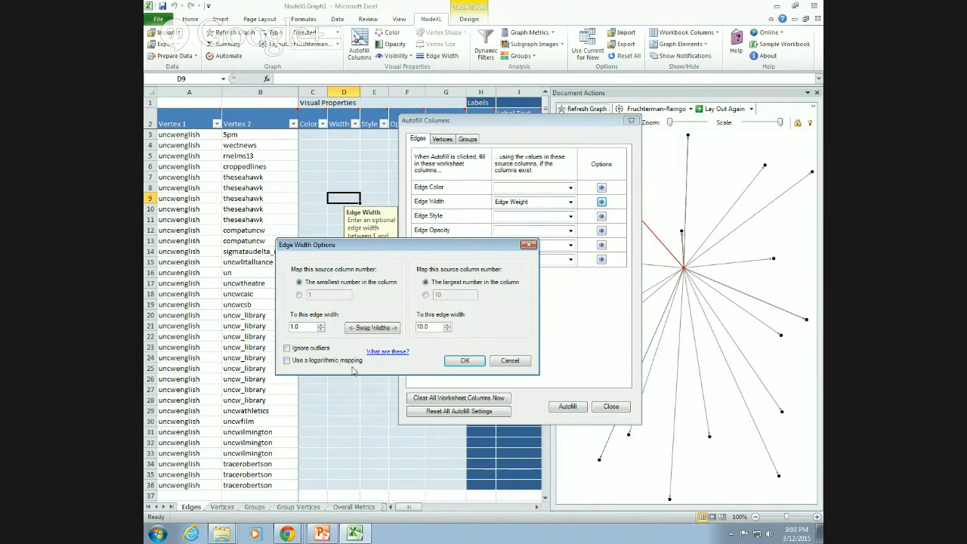
click(461, 360)
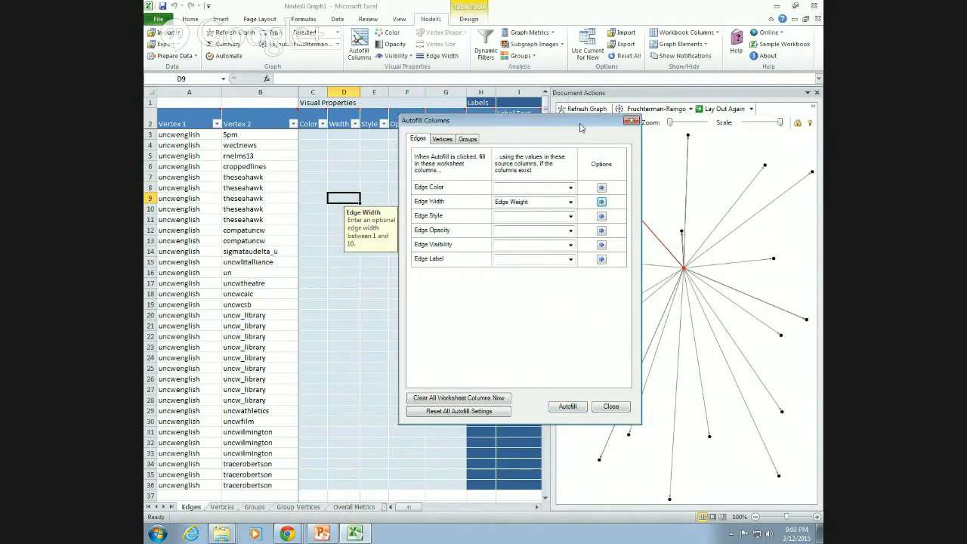
drag(581, 128, 492, 179)
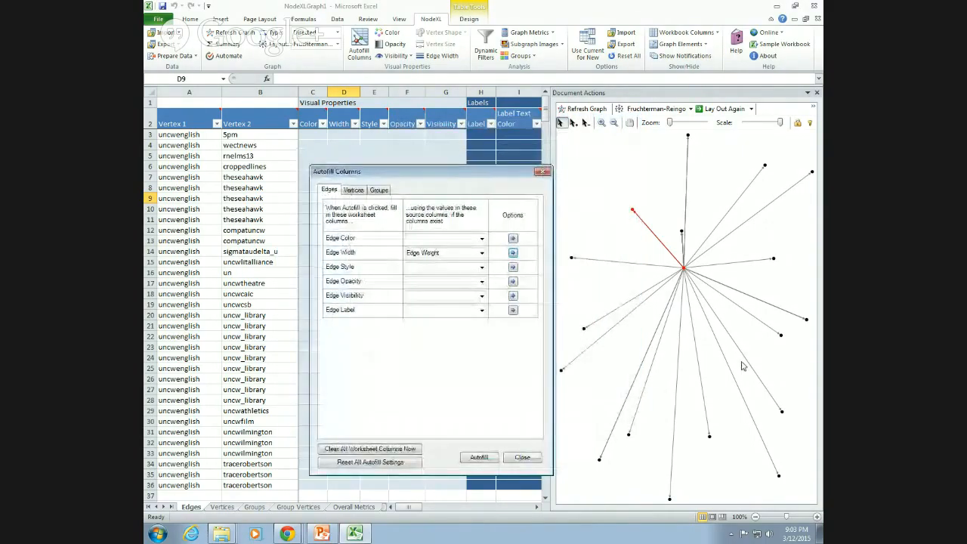
click(479, 457)
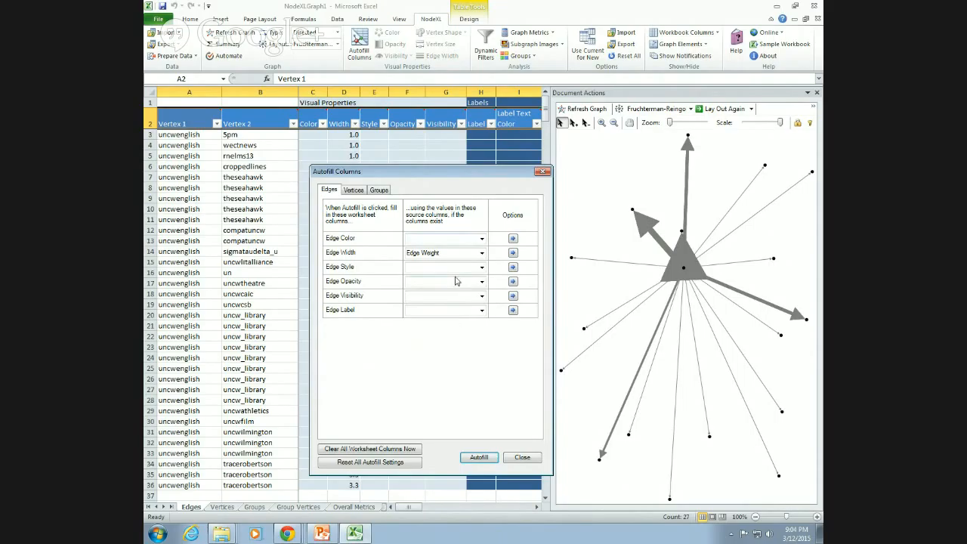
Set the edge width mapped to the largest Edge Weight to 5 and autofill the edge widths again.
click(482, 254)
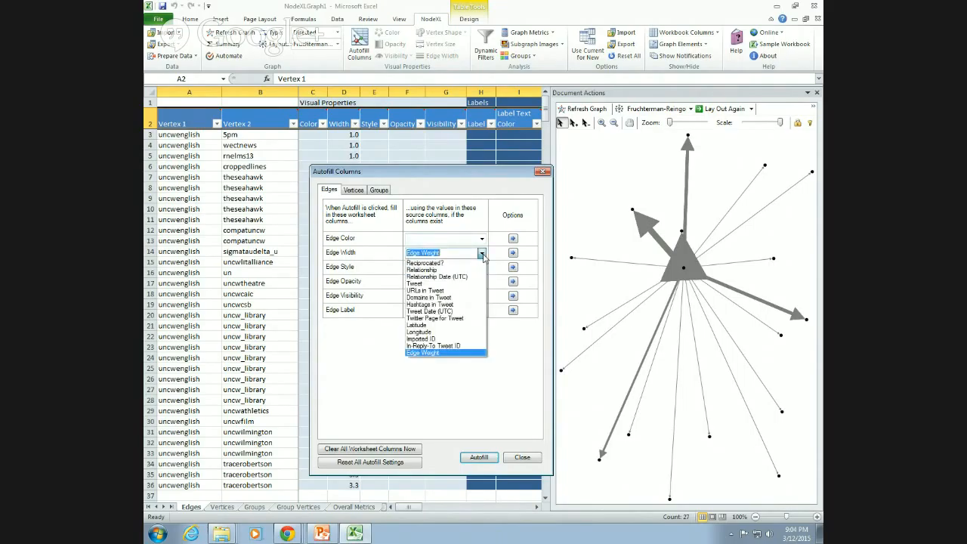
click(318, 358)
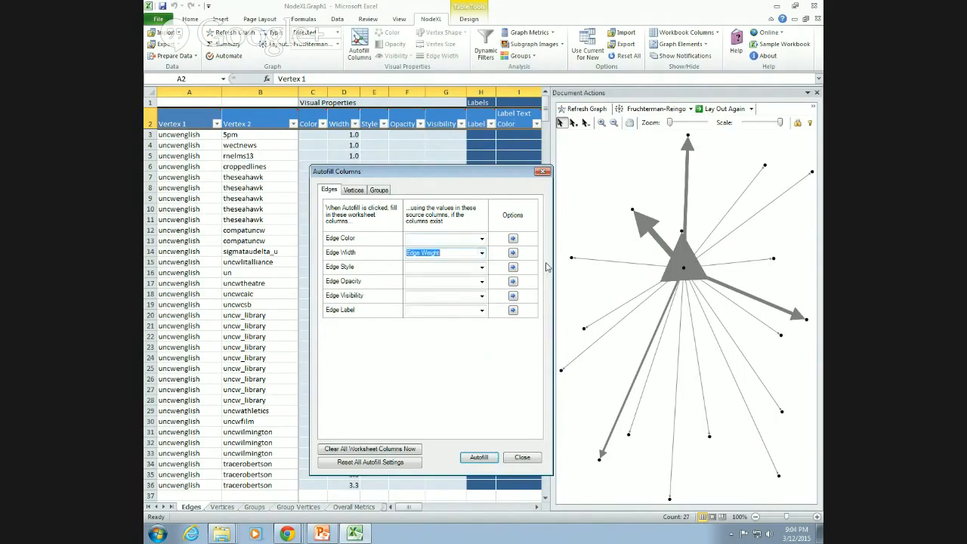
click(512, 254)
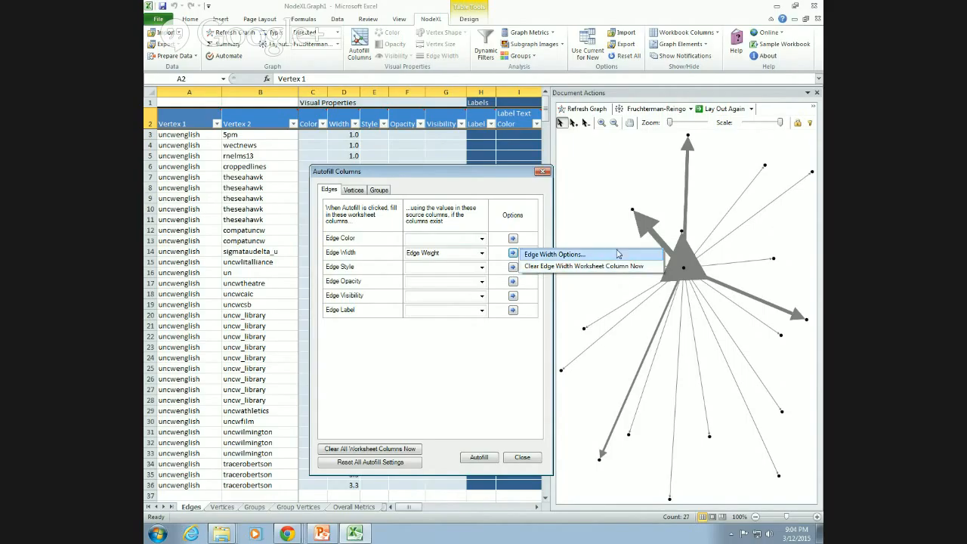
click(577, 257)
drag(438, 329, 402, 332)
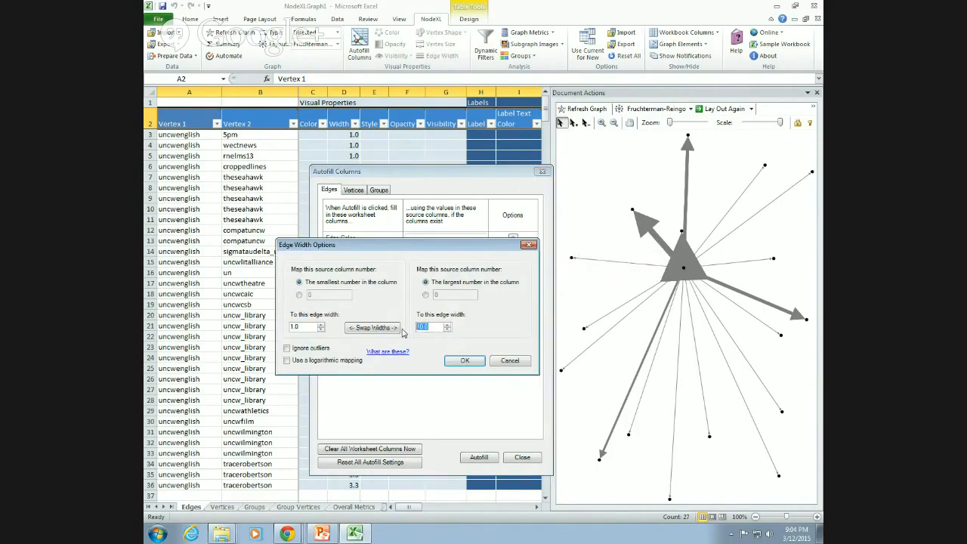
text(5)
click(466, 361)
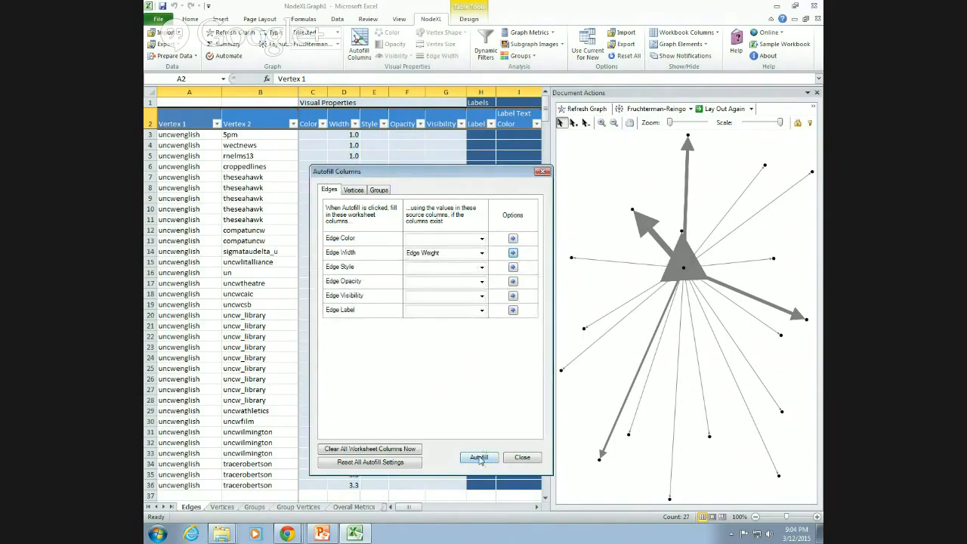
click(479, 457)
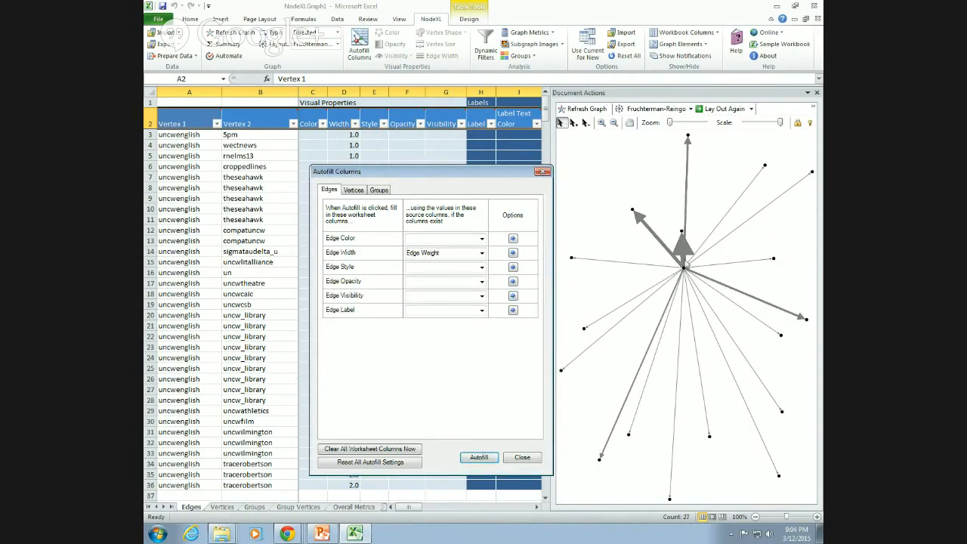
Lower the edge width for the largest Edge Weight to 4.0, autofill the edge widths, and close Autofill Columns.
click(514, 254)
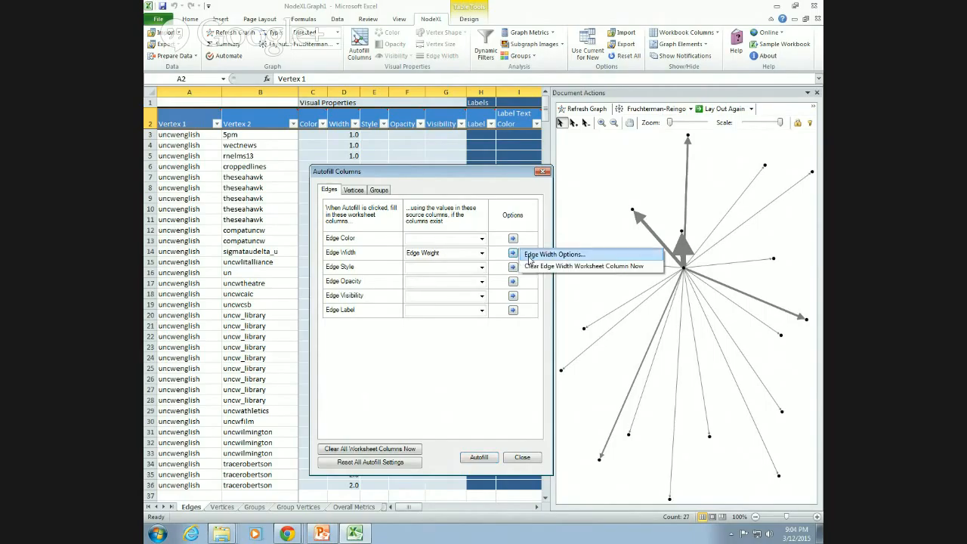
click(544, 255)
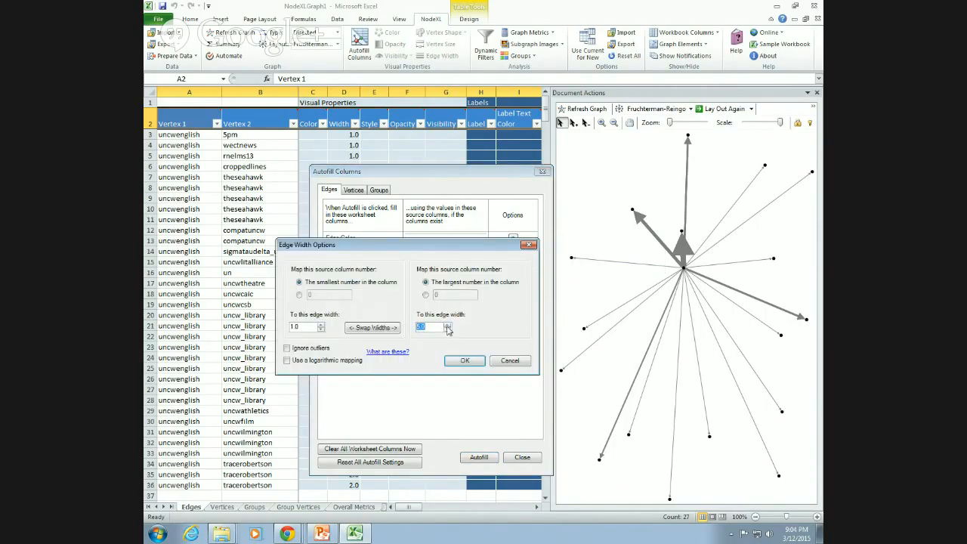
click(464, 360)
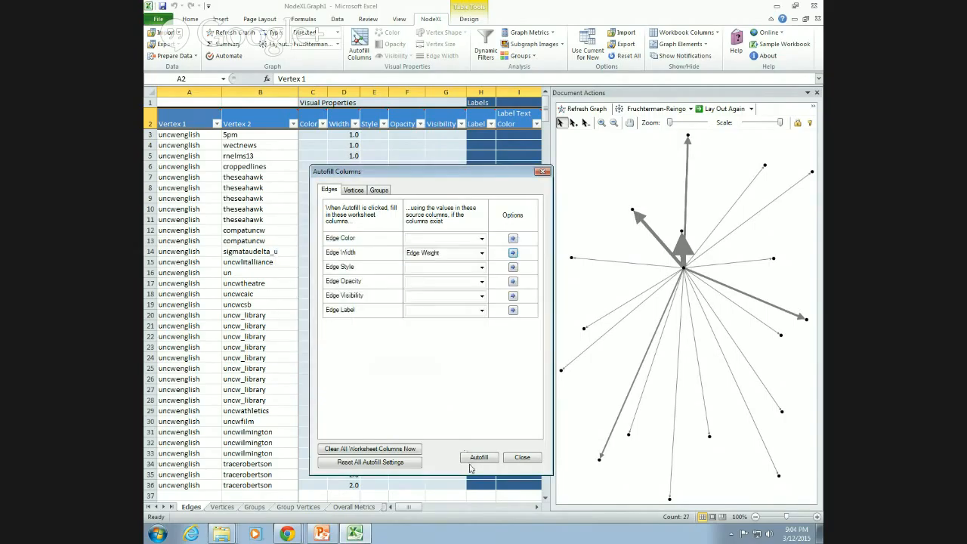
click(476, 458)
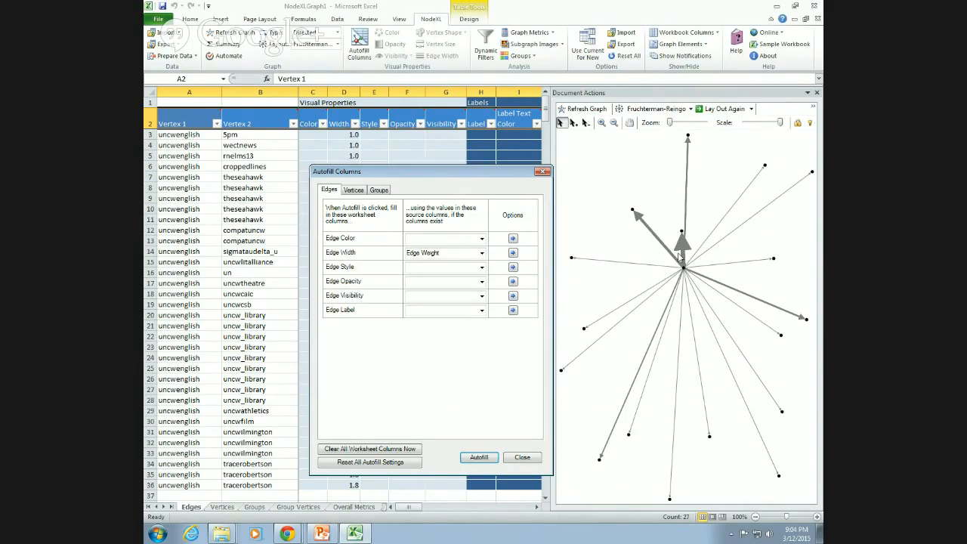
click(518, 457)
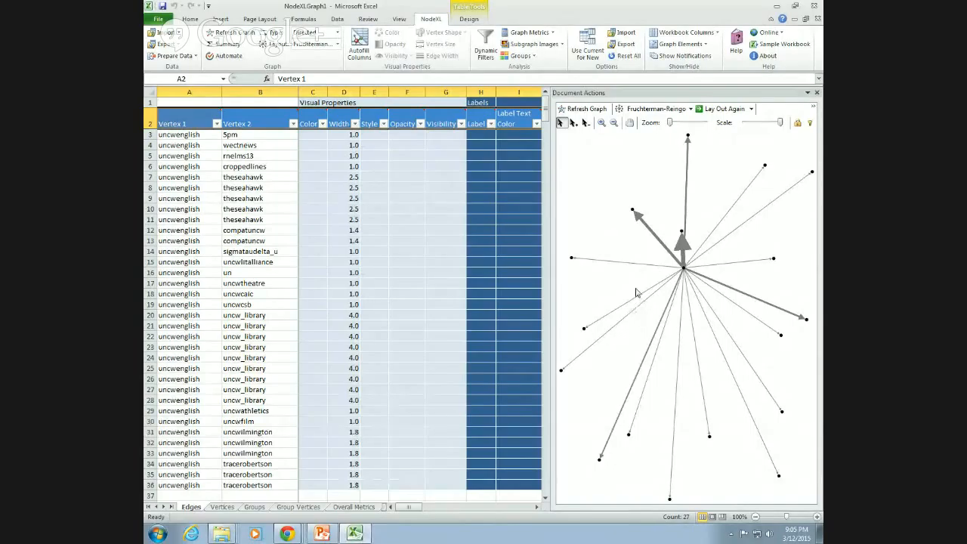
Review the account statistics on the Vertices worksheet and choose Followers as the autofill source column for Vertex Size.
click(228, 507)
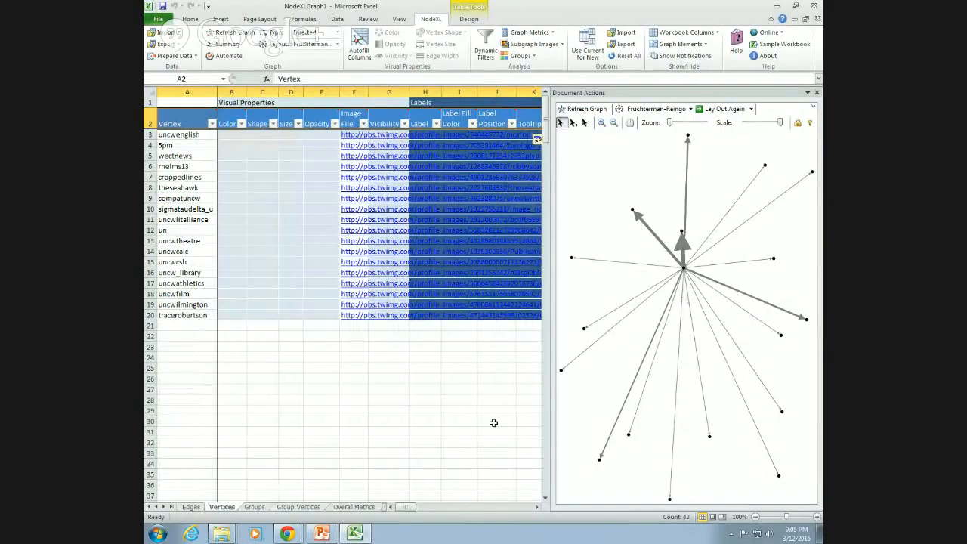
drag(407, 508, 435, 513)
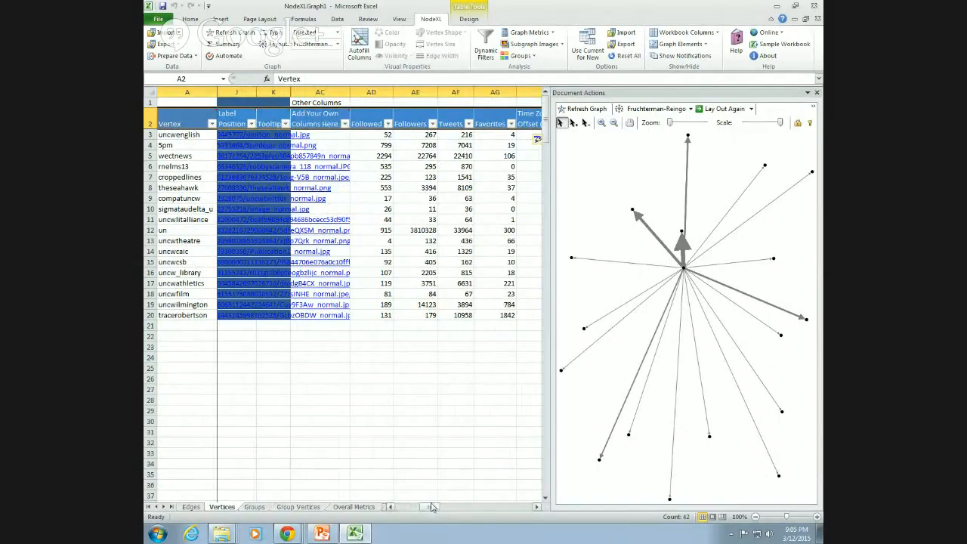
drag(433, 510, 407, 511)
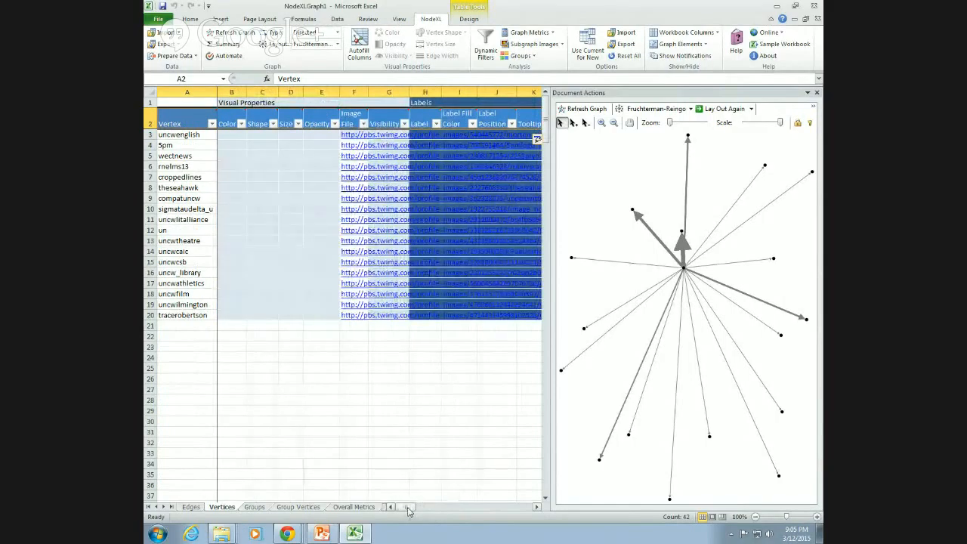
click(279, 145)
click(291, 145)
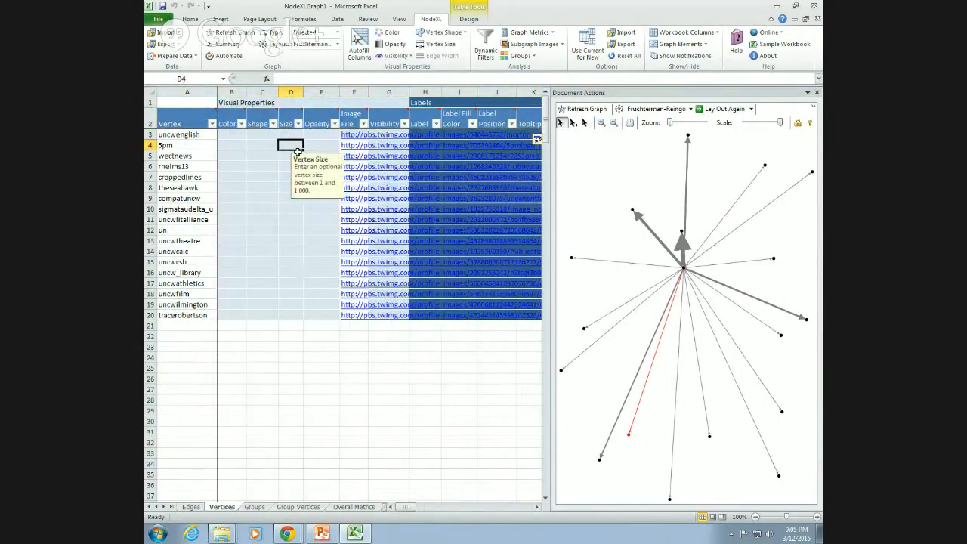
click(360, 49)
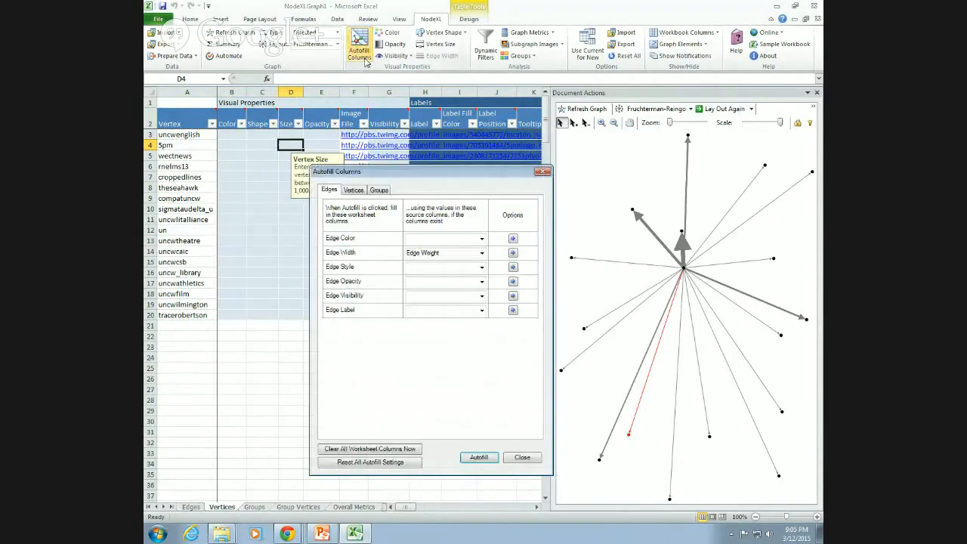
click(355, 190)
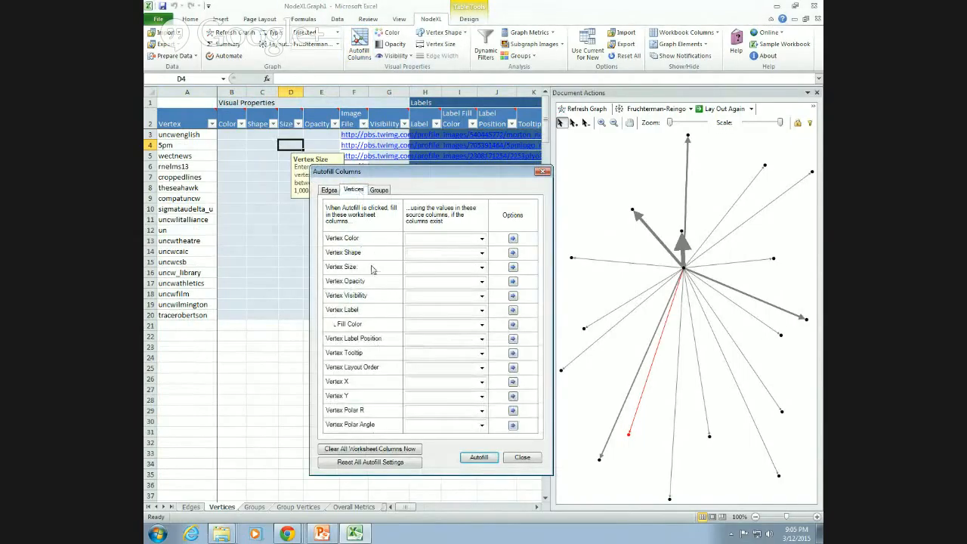
click(481, 267)
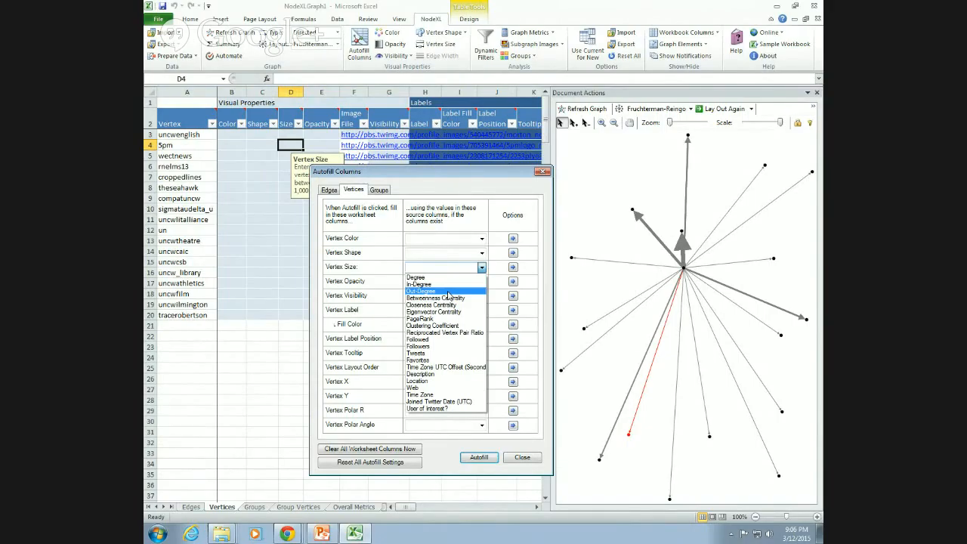
click(452, 347)
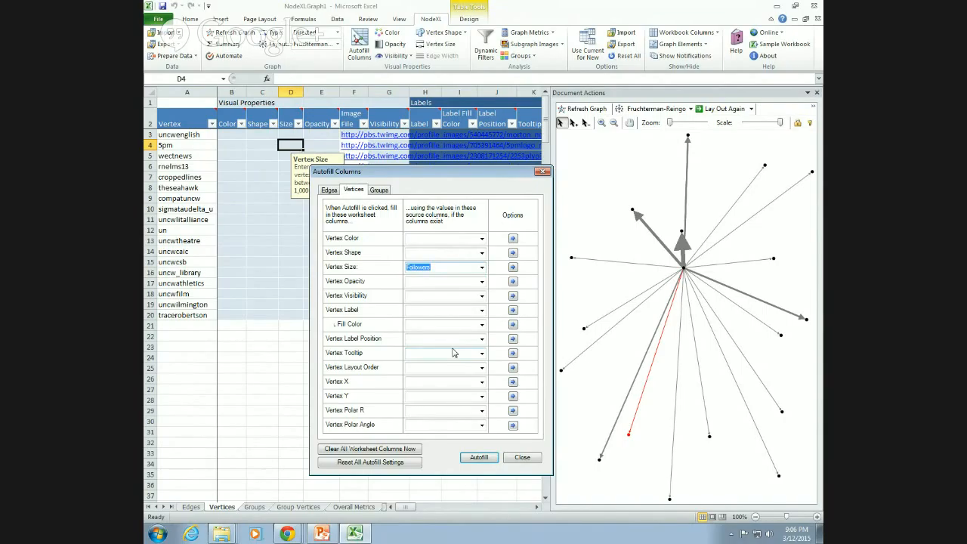
Set the vertex size mapped to the smallest Followers number to 1 and autofill the vertex sizes.
click(514, 268)
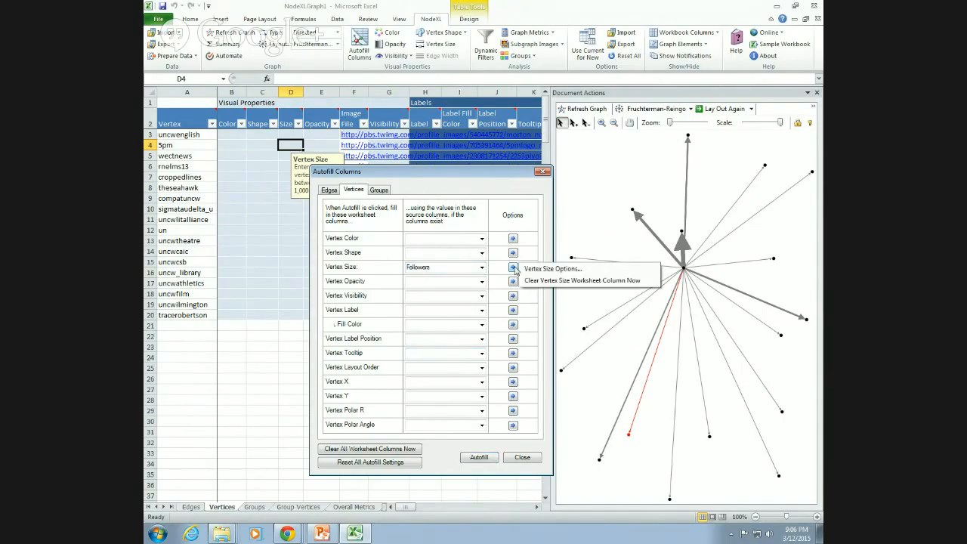
click(552, 269)
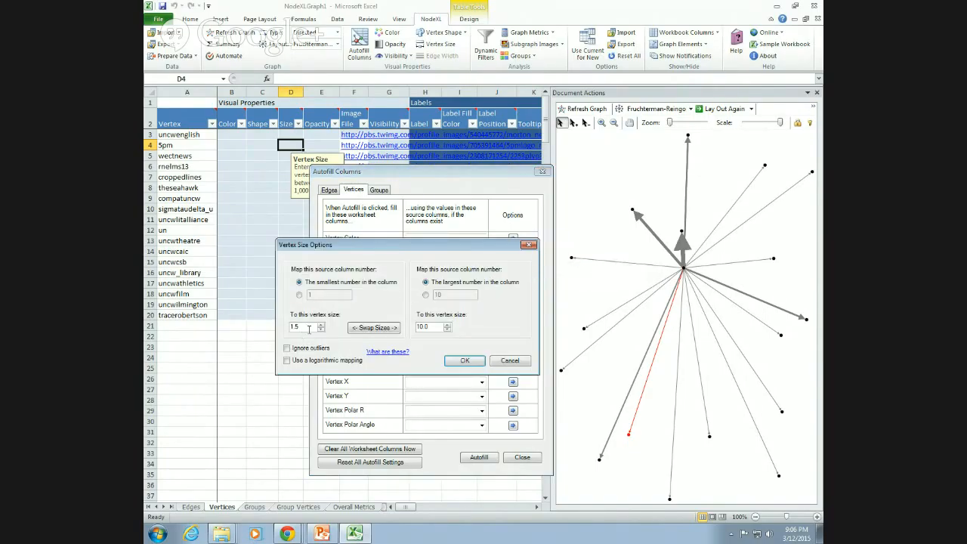
drag(308, 328, 289, 326)
text(1)
click(468, 360)
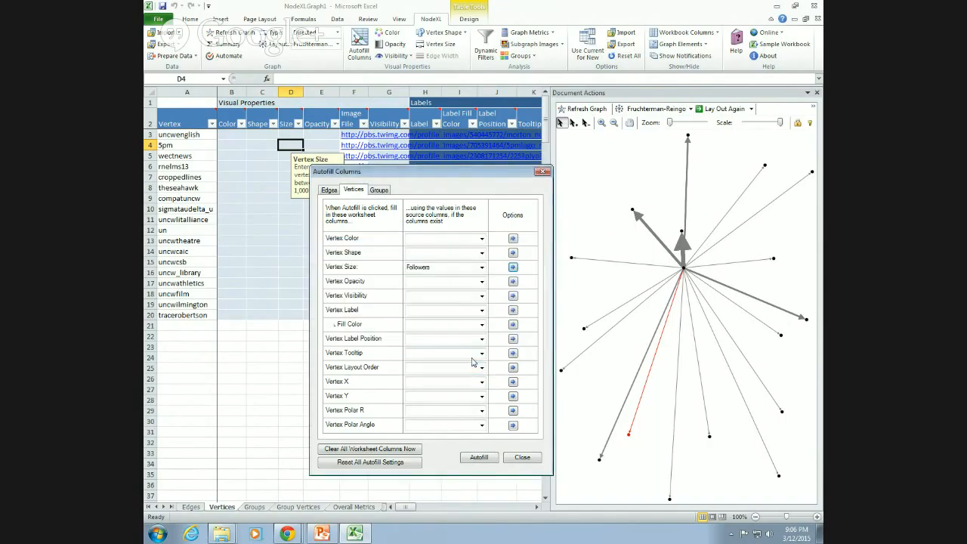
click(487, 458)
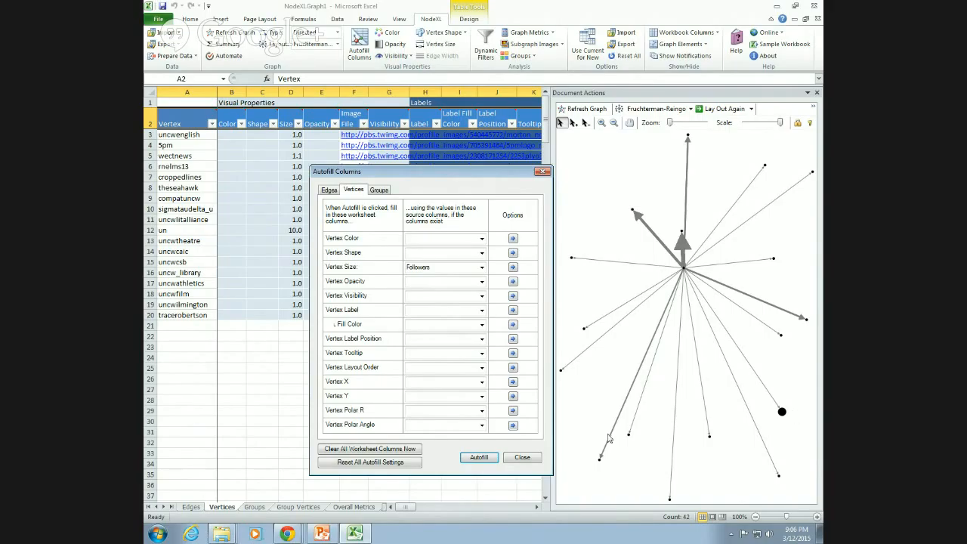
Make the Vertex Size mapping ignore outliers and autofill the vertex sizes again.
click(516, 268)
click(555, 275)
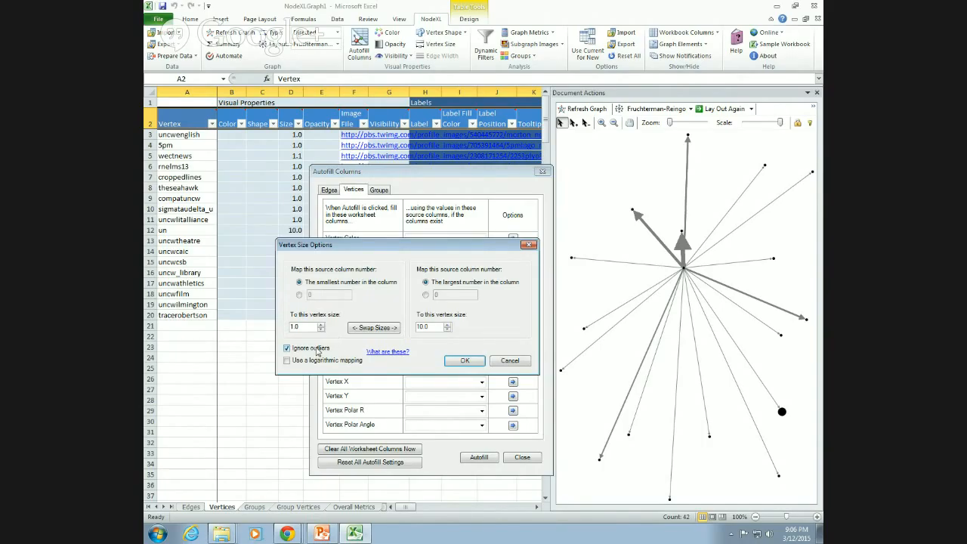
click(458, 363)
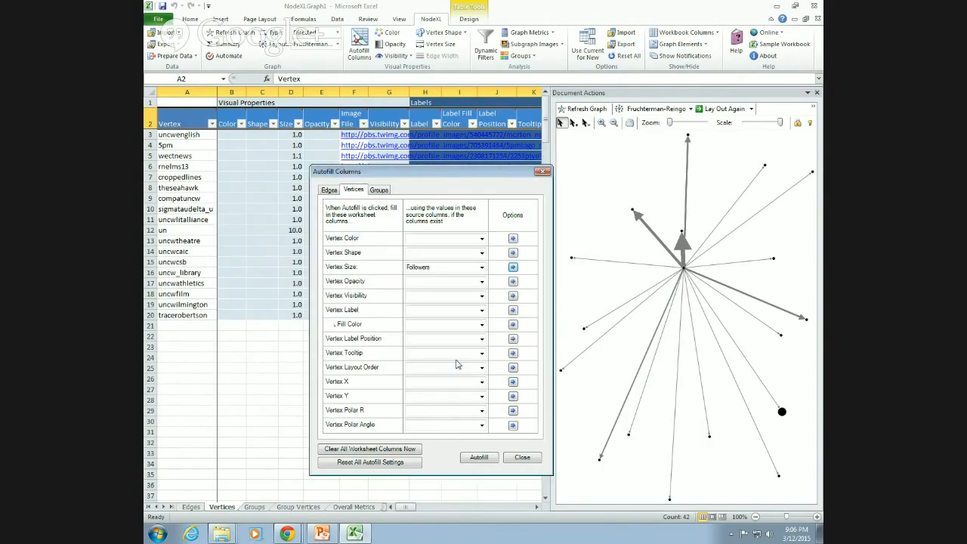
click(479, 456)
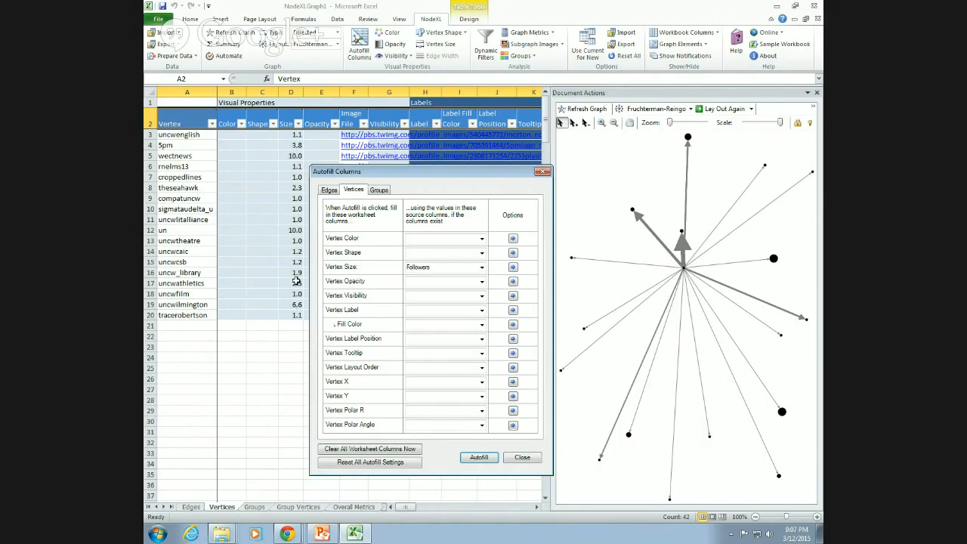
Turn on logarithmic mapping for Vertex Size and reapply the autofill.
click(513, 268)
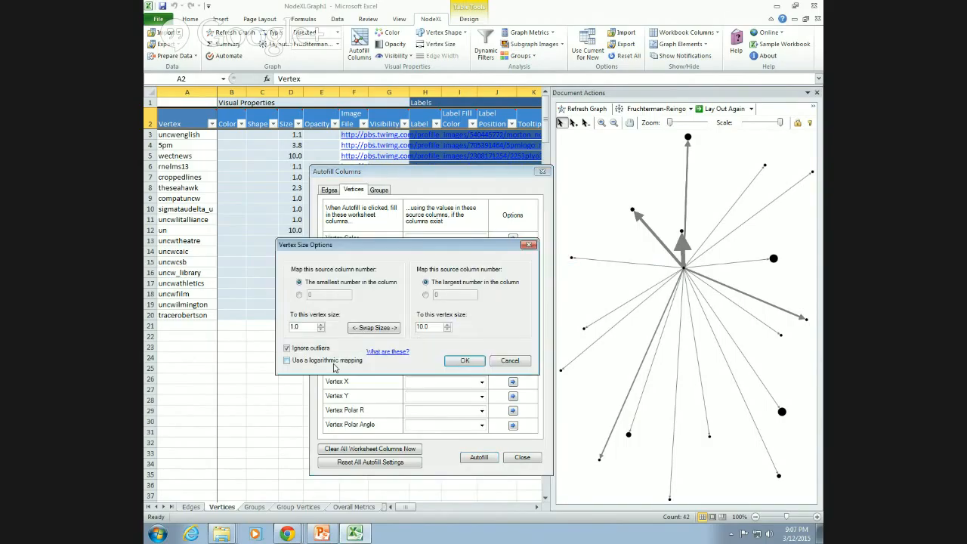
click(286, 360)
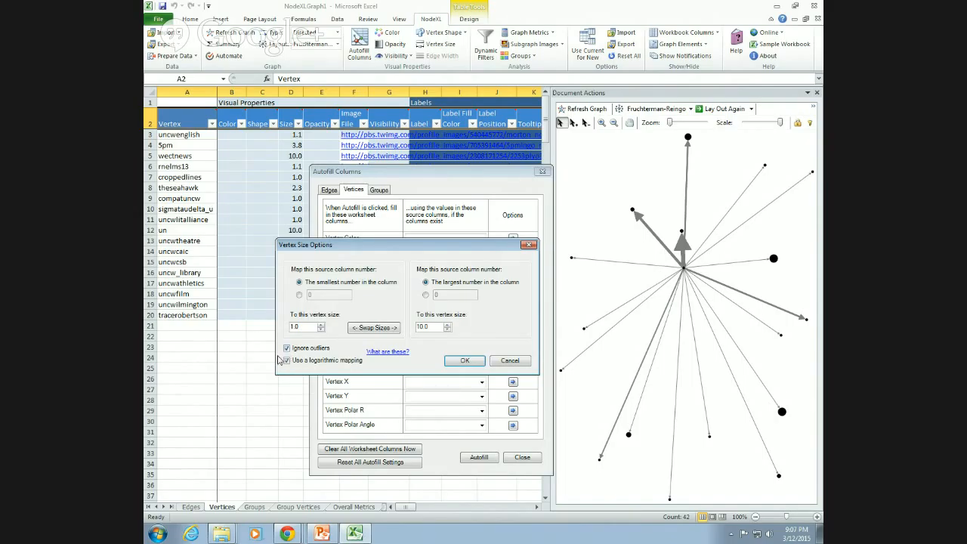
click(466, 362)
click(480, 456)
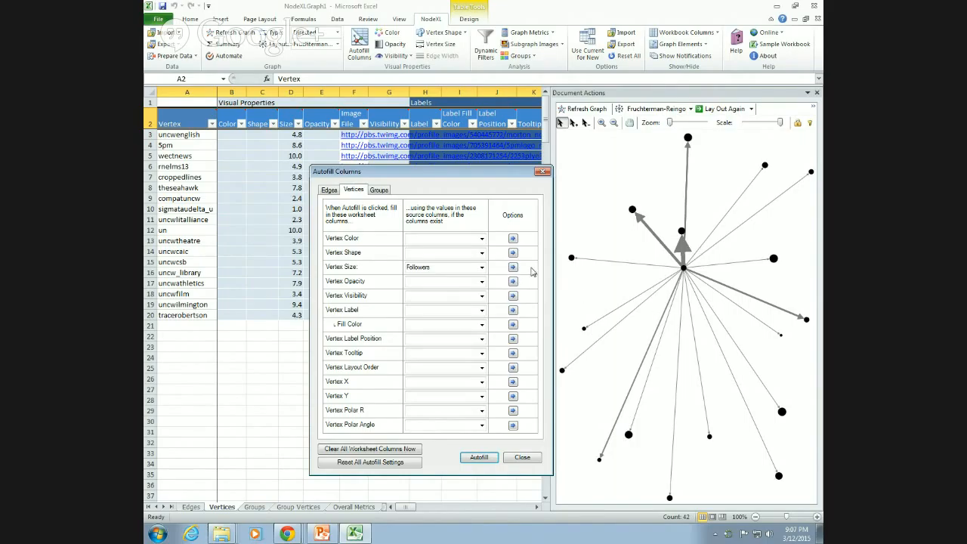
Turn off logarithmic mapping for Vertex Size and autofill the vertex sizes again.
click(513, 268)
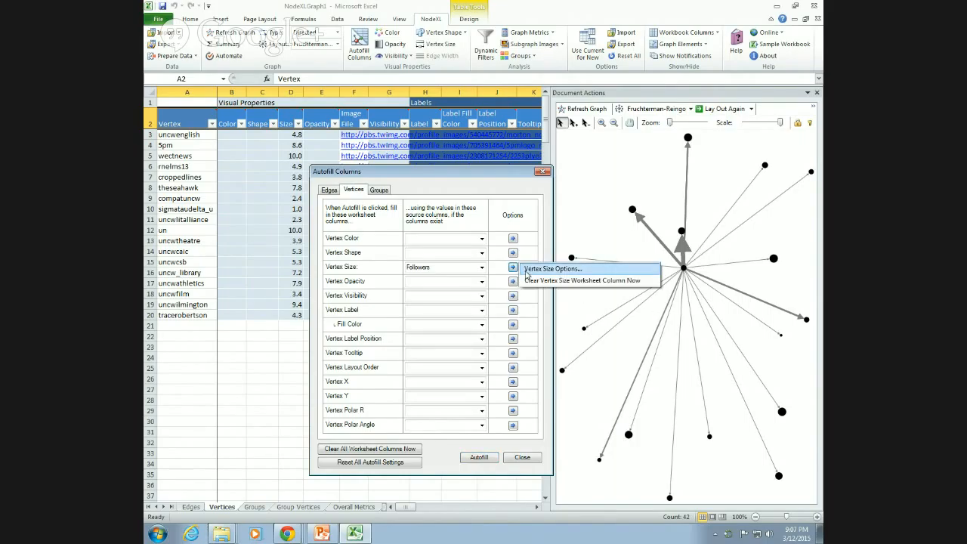
click(527, 271)
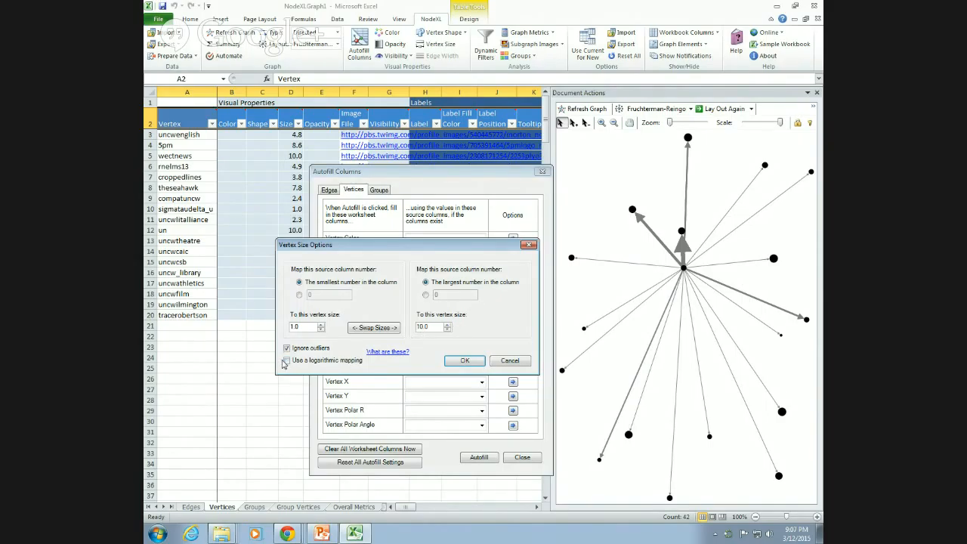
click(287, 360)
click(464, 361)
click(474, 459)
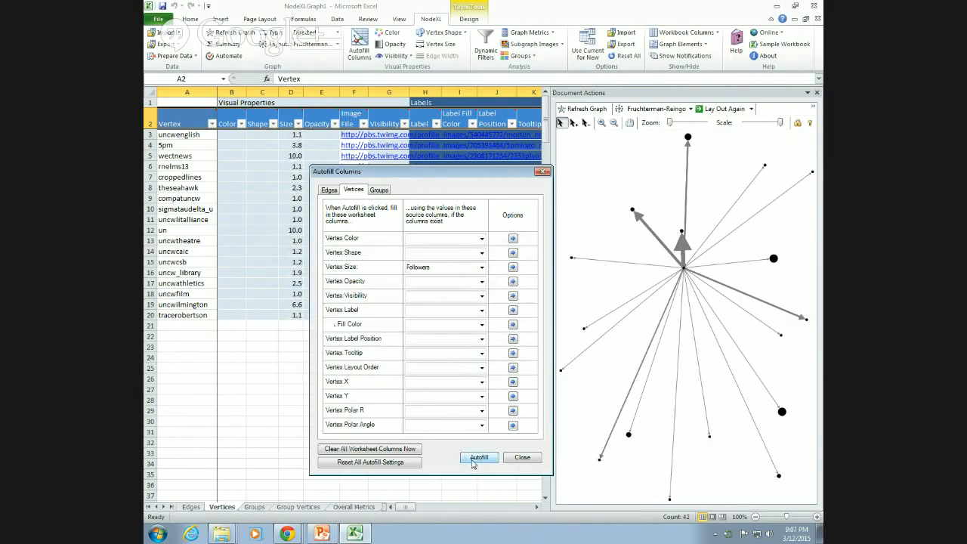
Make the Vertex Size mapping include outliers and use a logarithmic mapping, and reapply the autofill.
click(513, 268)
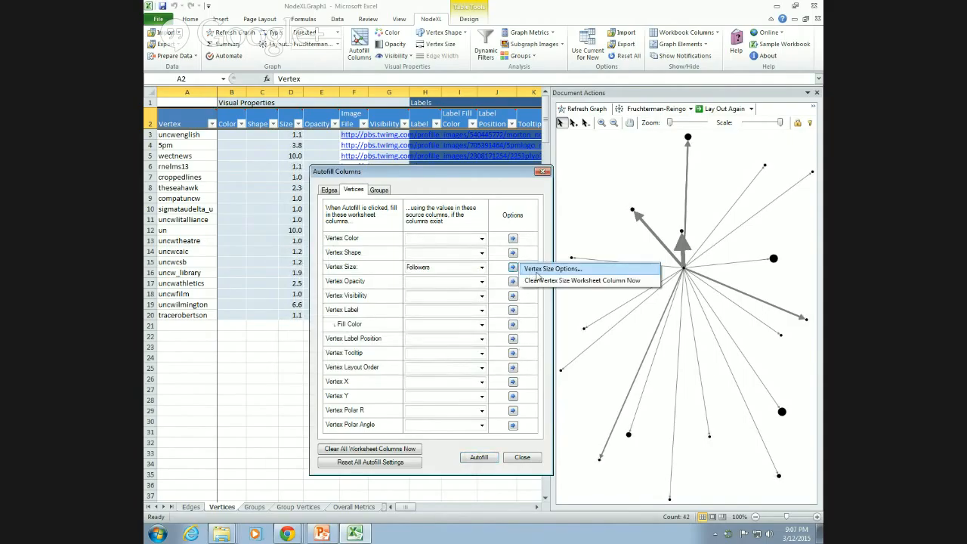
click(537, 274)
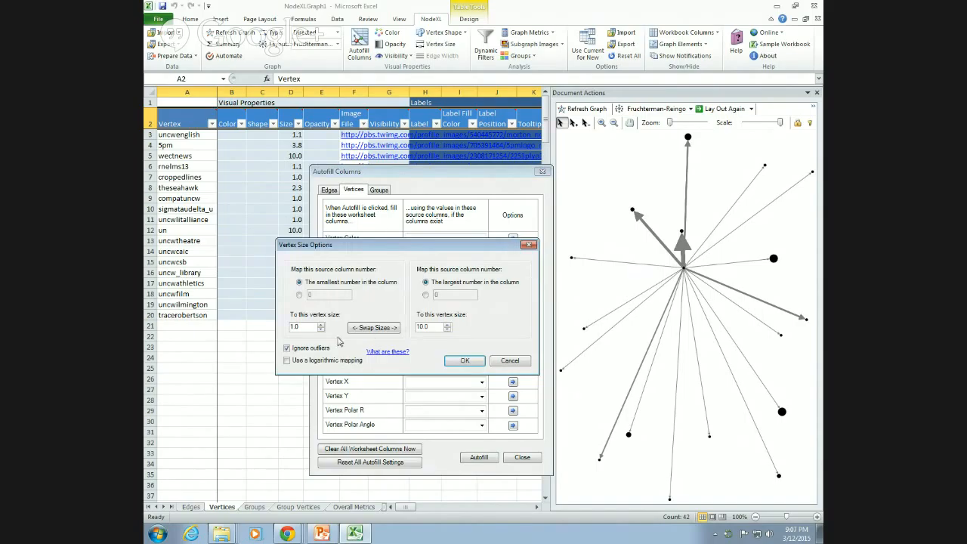
click(299, 350)
click(465, 360)
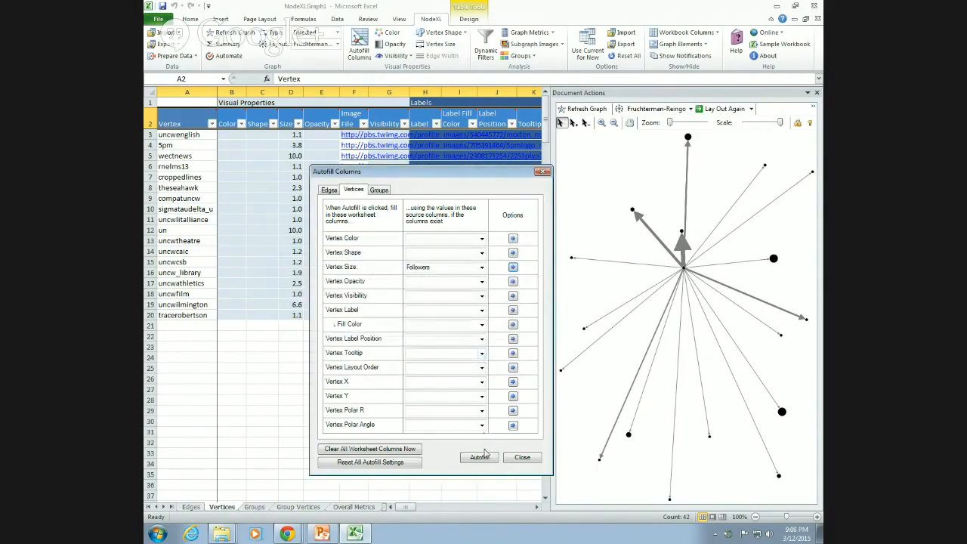
click(479, 456)
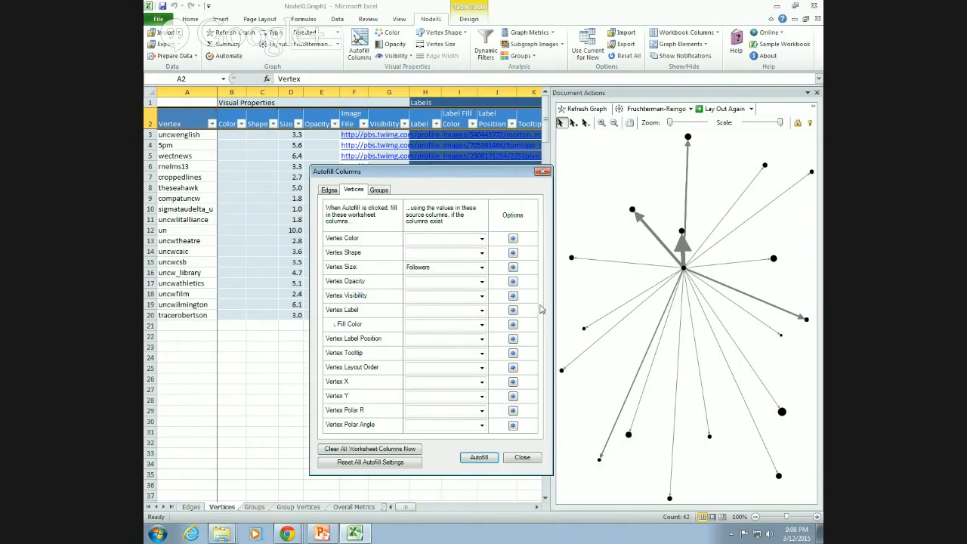
Set the vertex size mapped to the largest Followers number to 30 and autofill the vertex sizes.
click(512, 268)
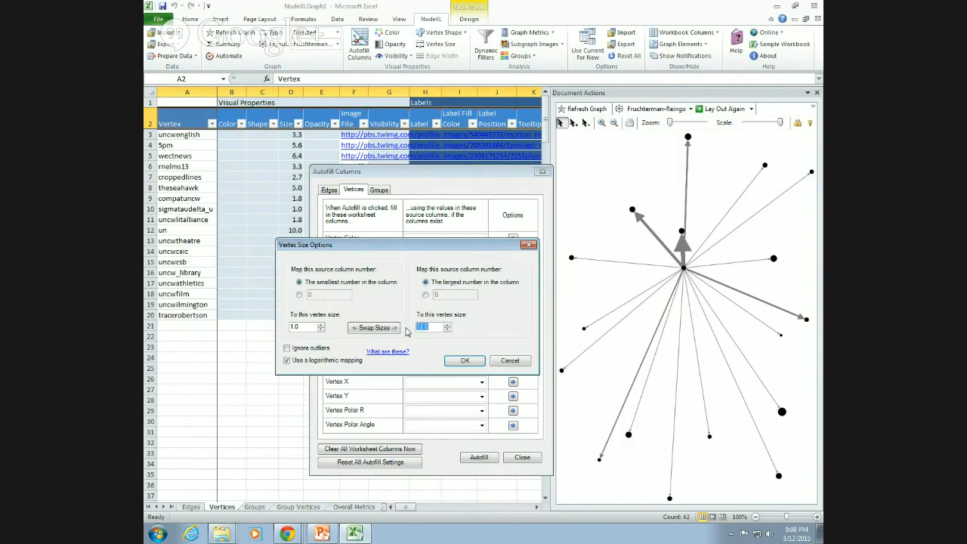
text(30)
click(465, 361)
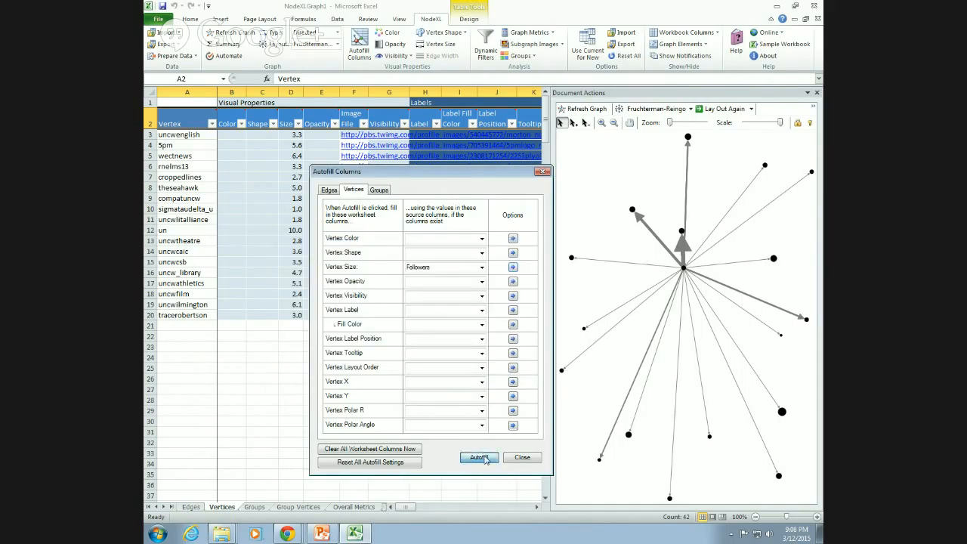
click(480, 457)
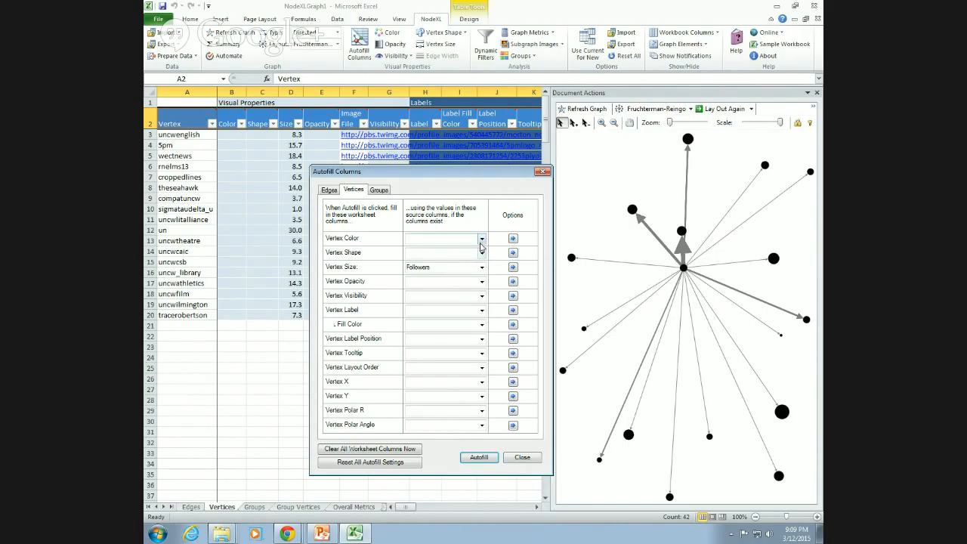
Choose Tweets as the autofill source column for Vertex Color and open the Vertex Color options.
click(481, 238)
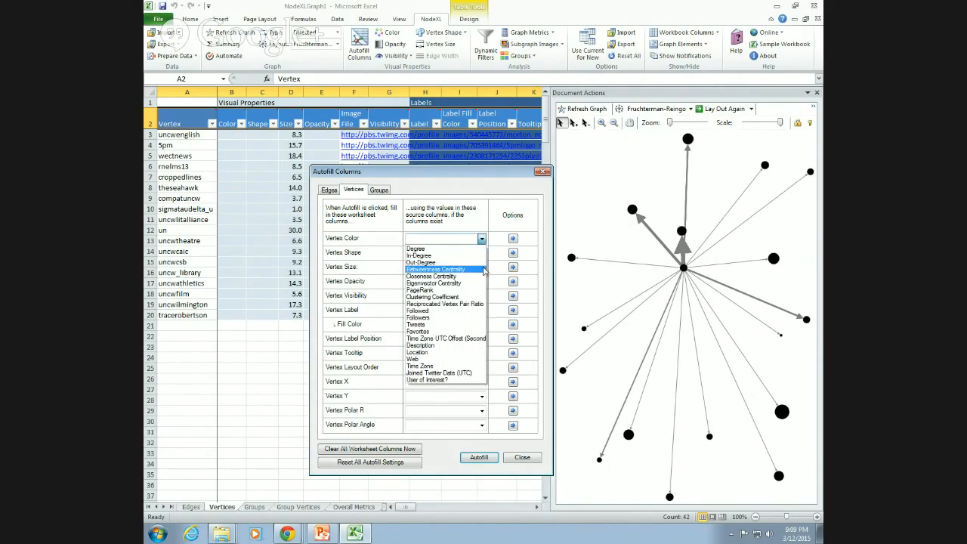
click(468, 327)
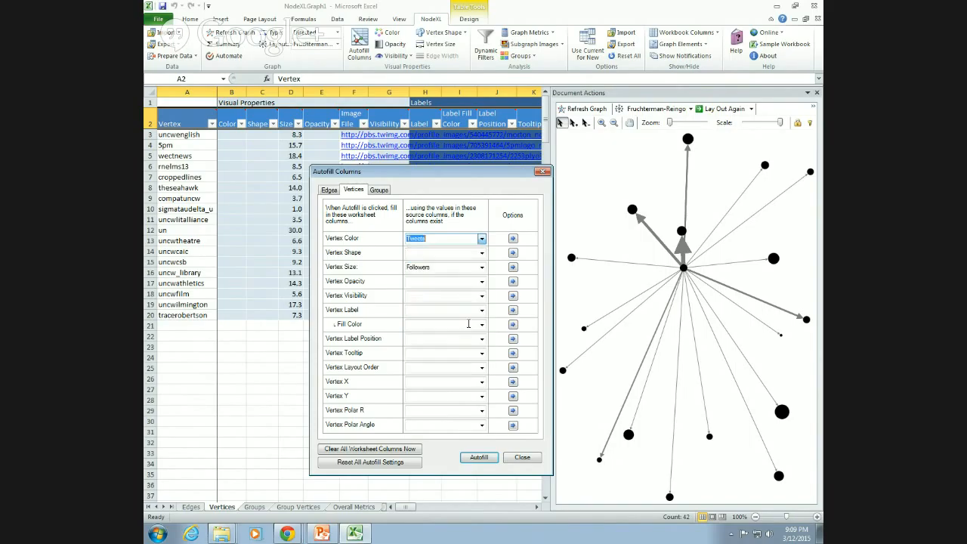
click(513, 239)
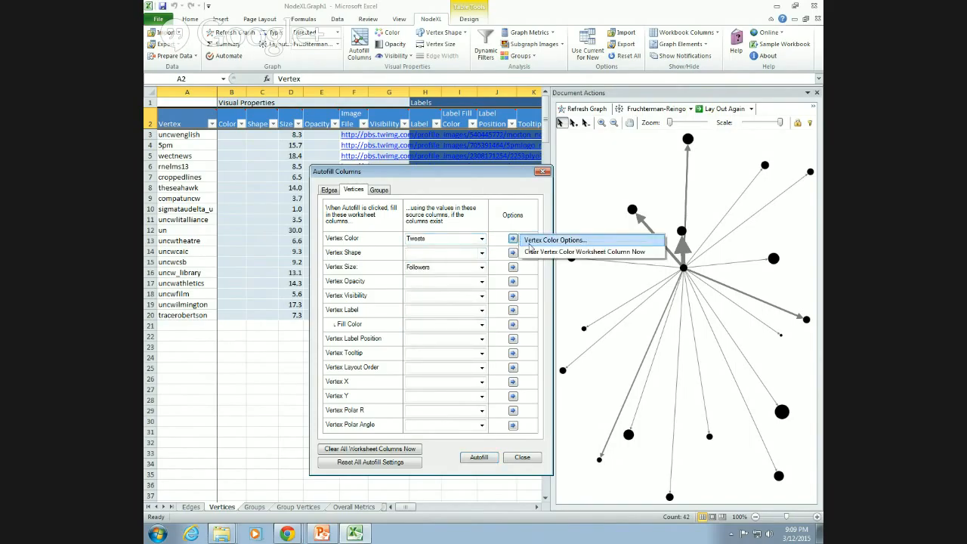
click(530, 241)
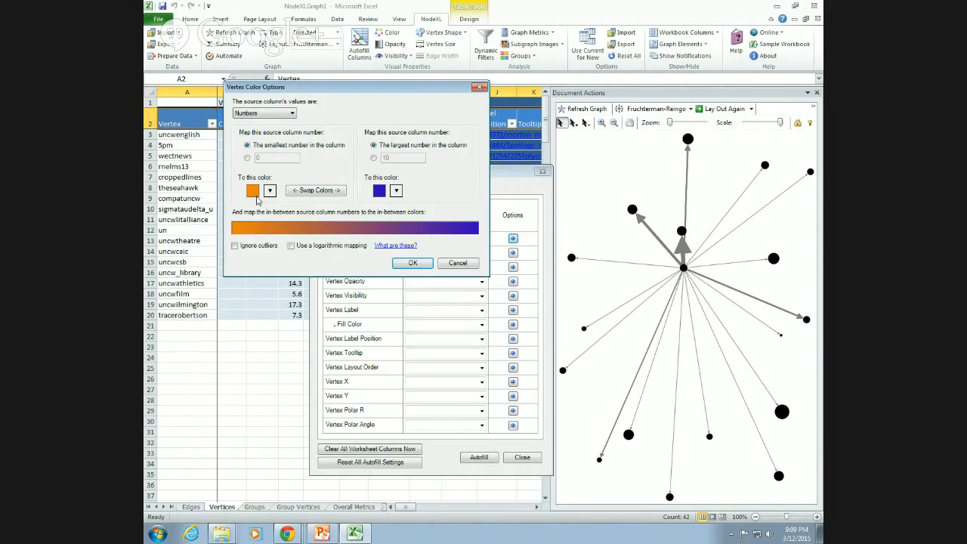
Map the smallest Tweets number to a light pink custom color (RGB 255, 213, 213).
click(253, 192)
click(506, 266)
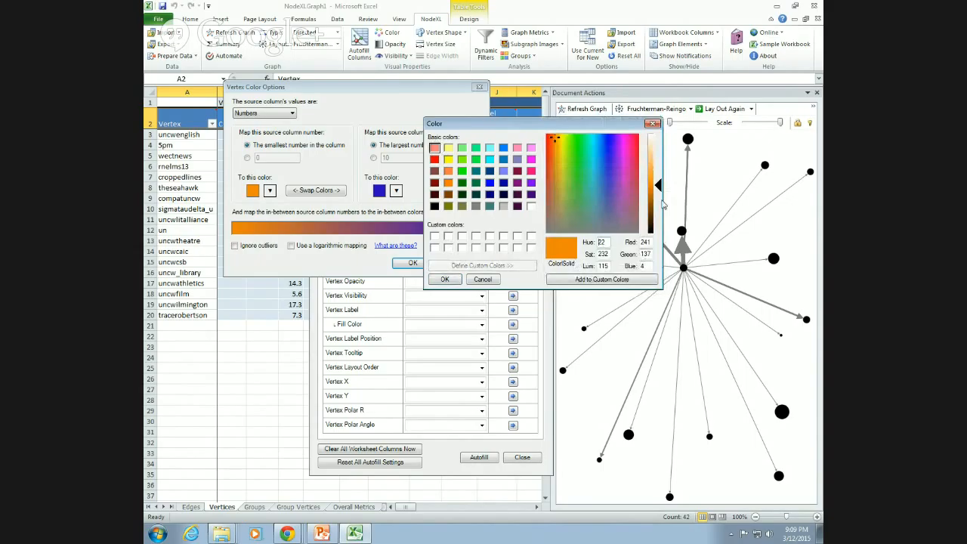
click(636, 137)
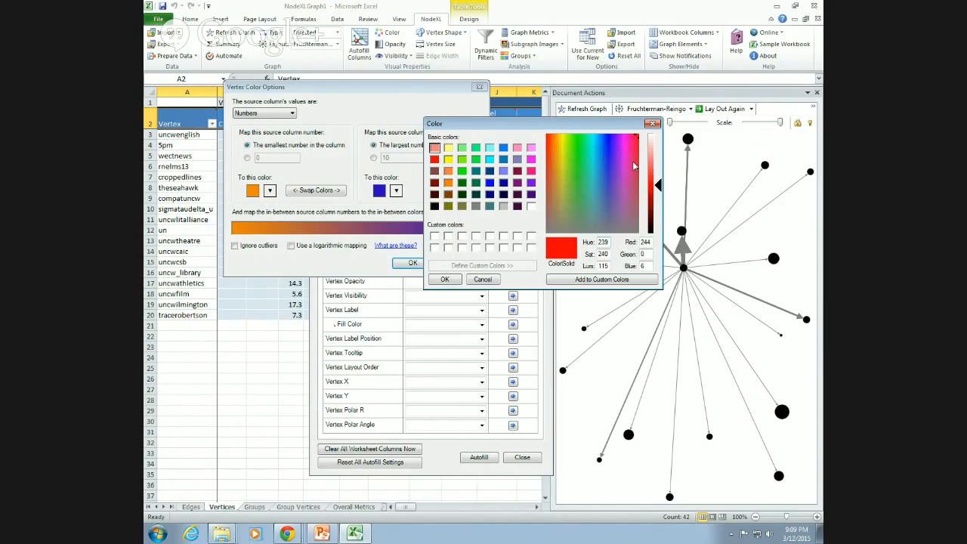
double_click(641, 266)
text(0)
drag(658, 185, 662, 146)
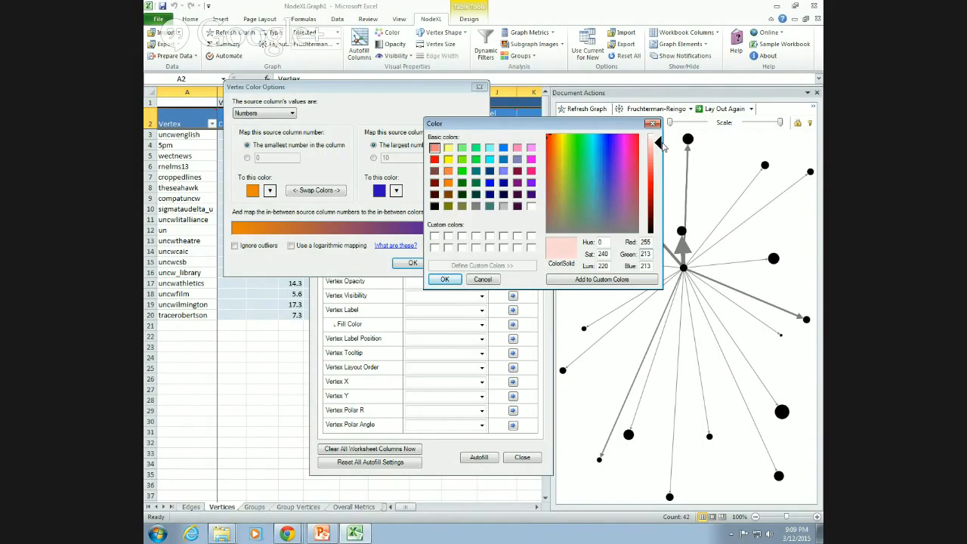
click(447, 279)
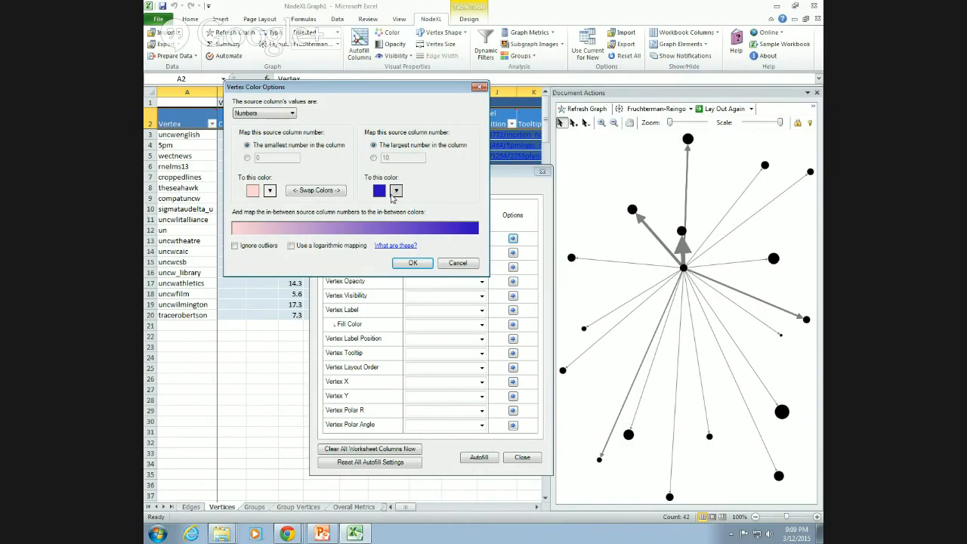
Map the largest Tweets number to a dark red custom color (RGB 202, 0, 0) and autofill the vertex colors.
click(394, 193)
click(496, 265)
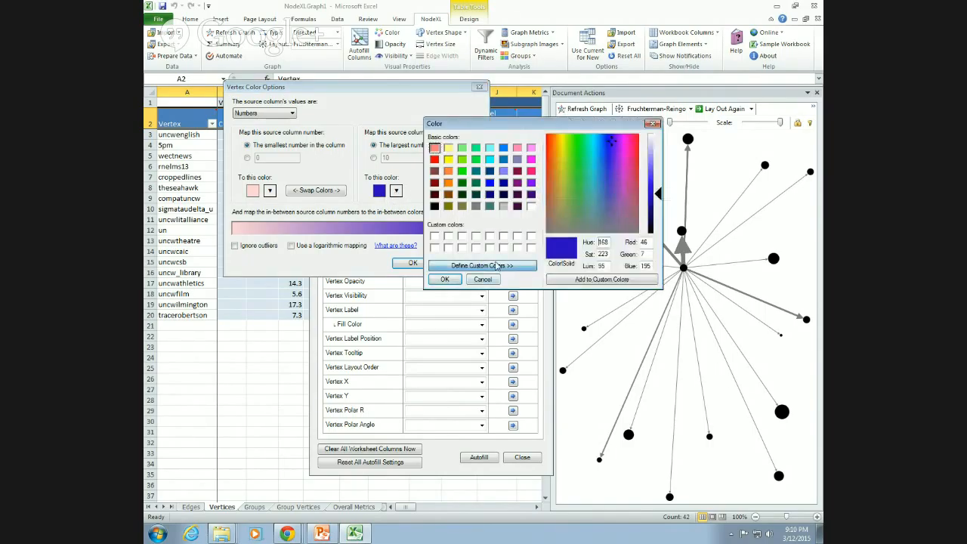
drag(631, 194, 640, 135)
drag(648, 264, 627, 263)
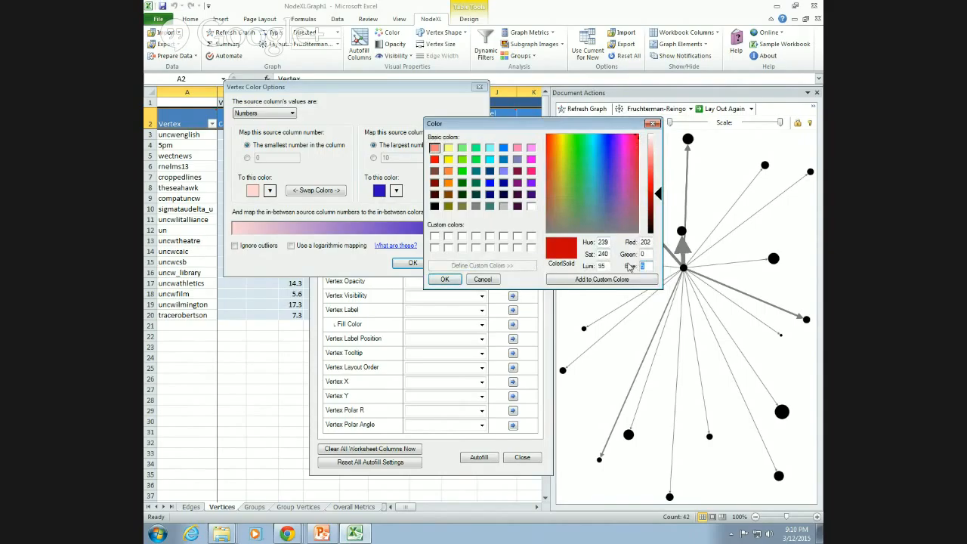
text(0)
key(shift+Tab)
drag(604, 266, 593, 265)
click(606, 255)
click(454, 281)
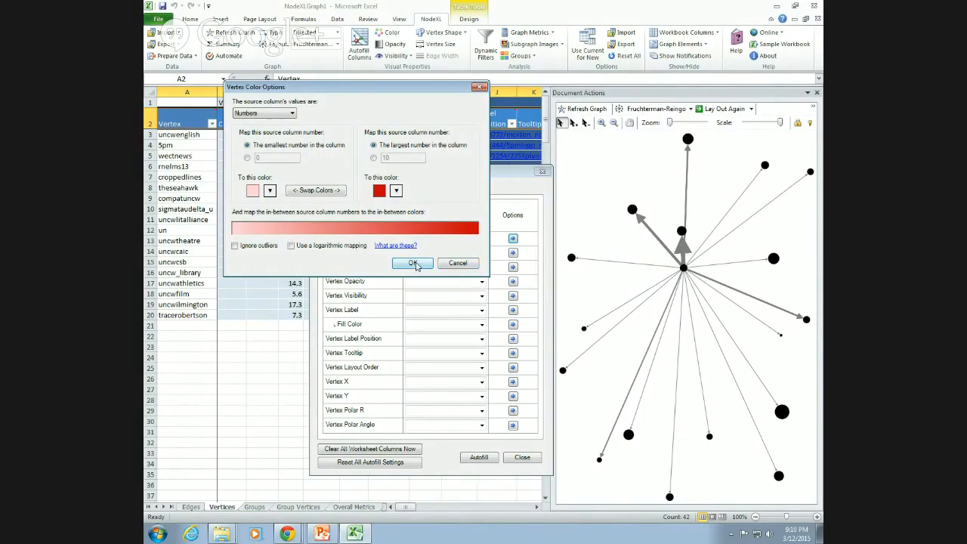
click(413, 263)
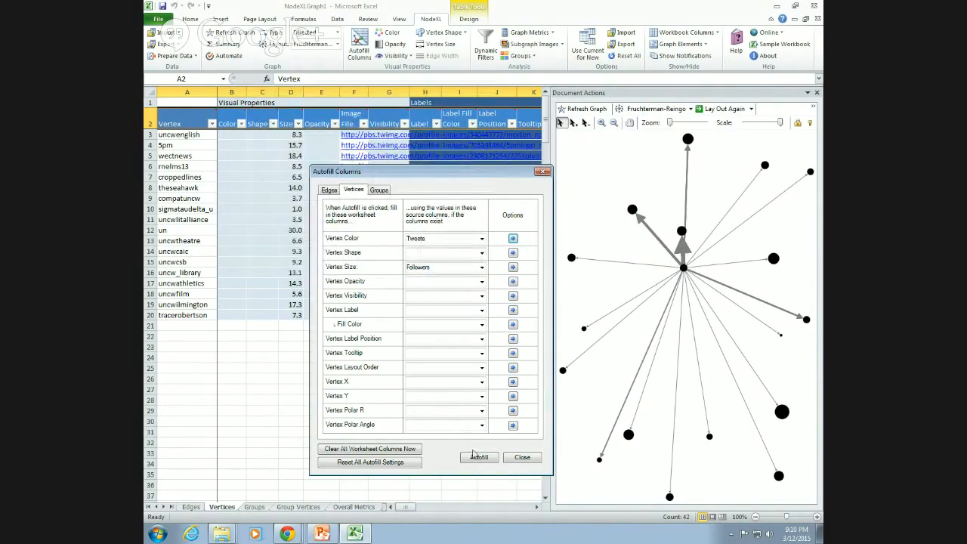
click(480, 462)
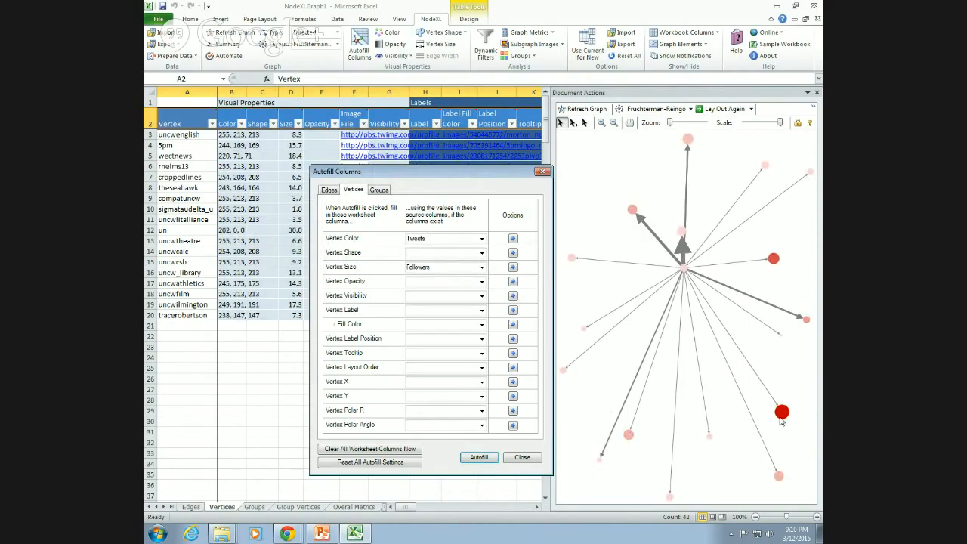
Turn on logarithmic mapping for Vertex Color without ignoring outliers, and autofill the vertex colors again.
click(513, 239)
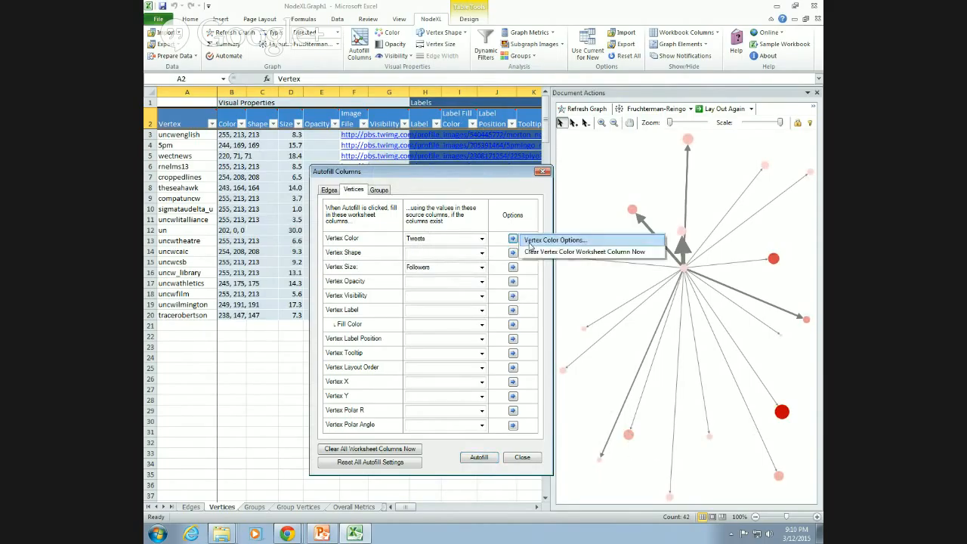
click(534, 247)
click(234, 246)
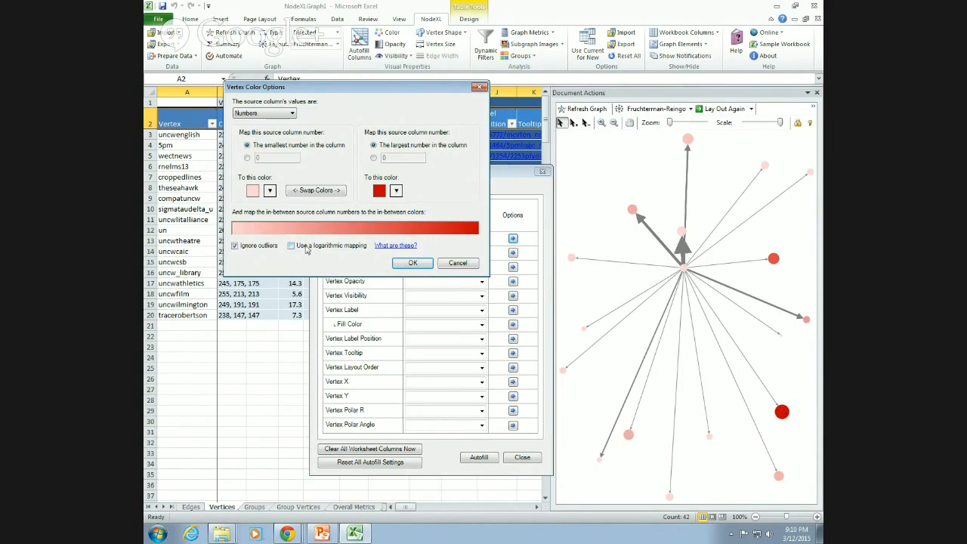
click(235, 246)
click(290, 246)
click(408, 264)
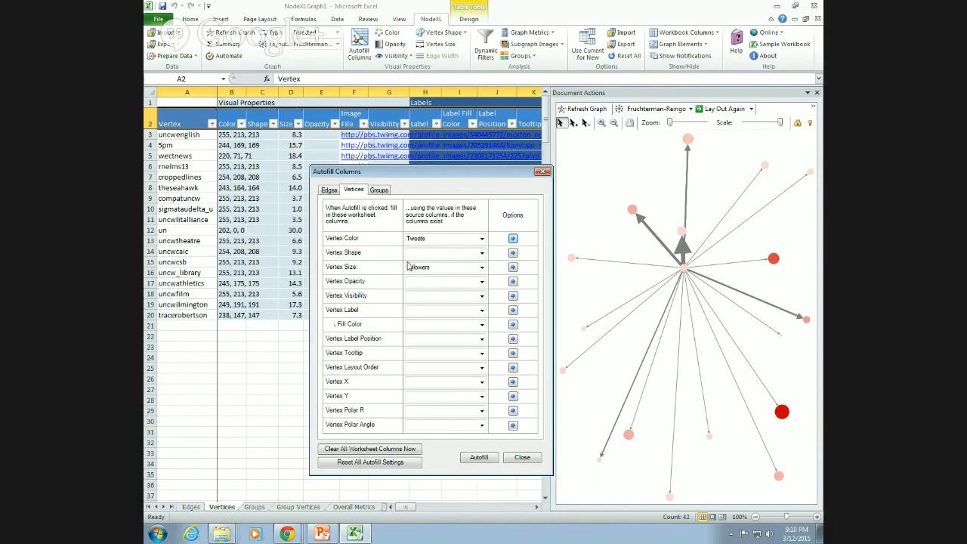
click(465, 459)
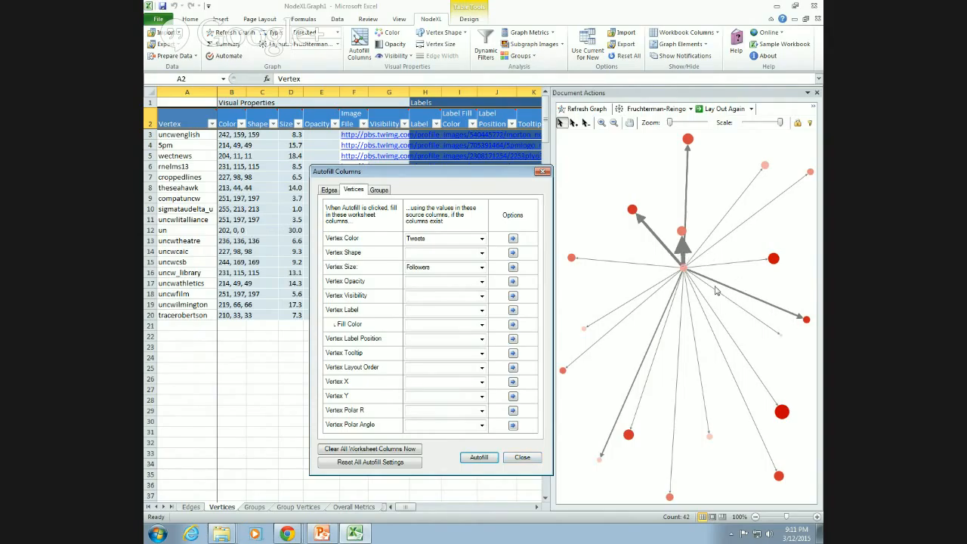
Close the autofill settings, show the Edges worksheet and select the dark red vertex with the thick arrow in the graph to identify its edges.
click(527, 457)
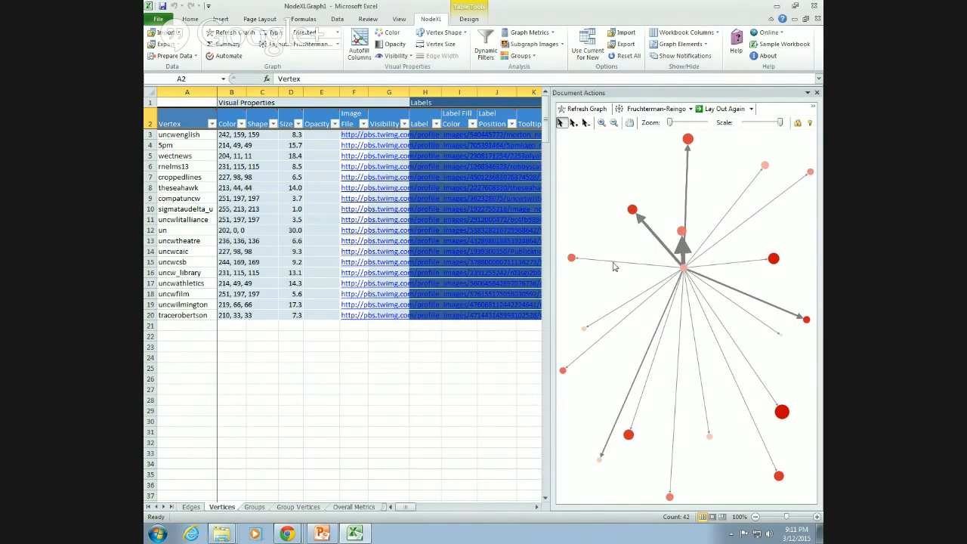
click(191, 507)
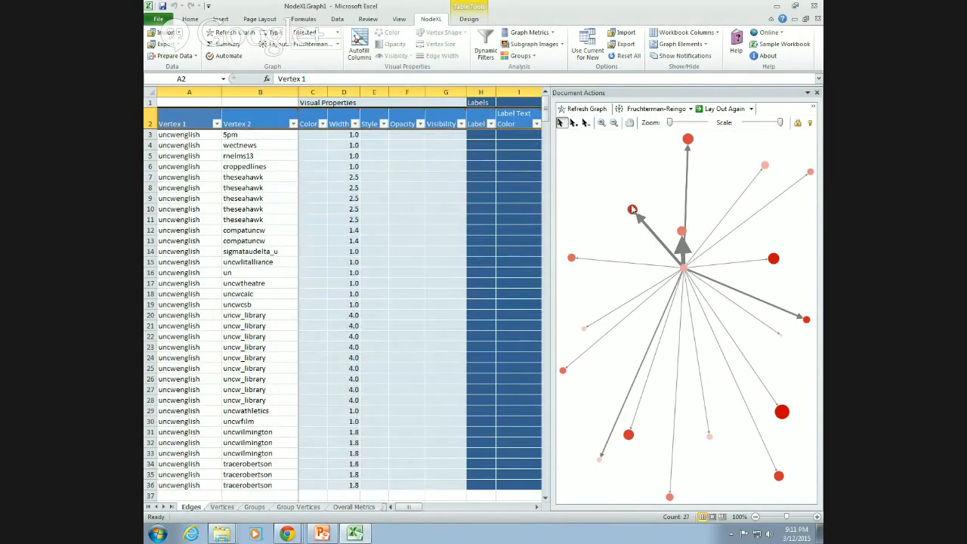
click(632, 210)
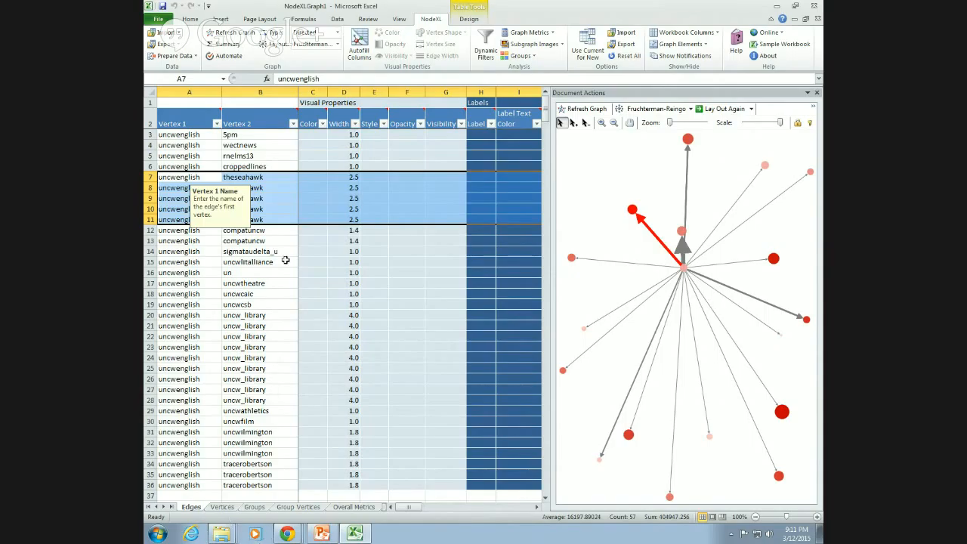
Autofill Vertex Label from the Vertex column, close the autofill settings and show the Vertices worksheet.
click(361, 58)
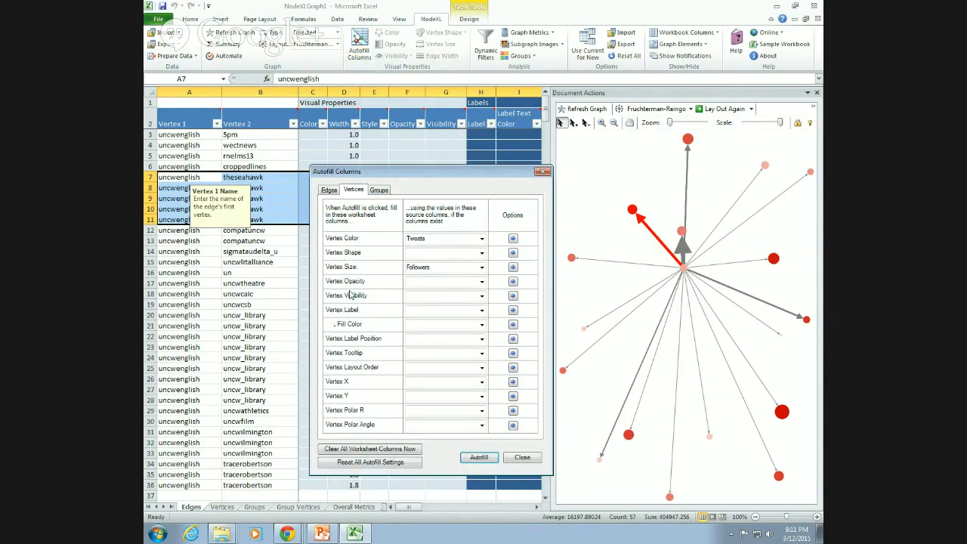
click(481, 311)
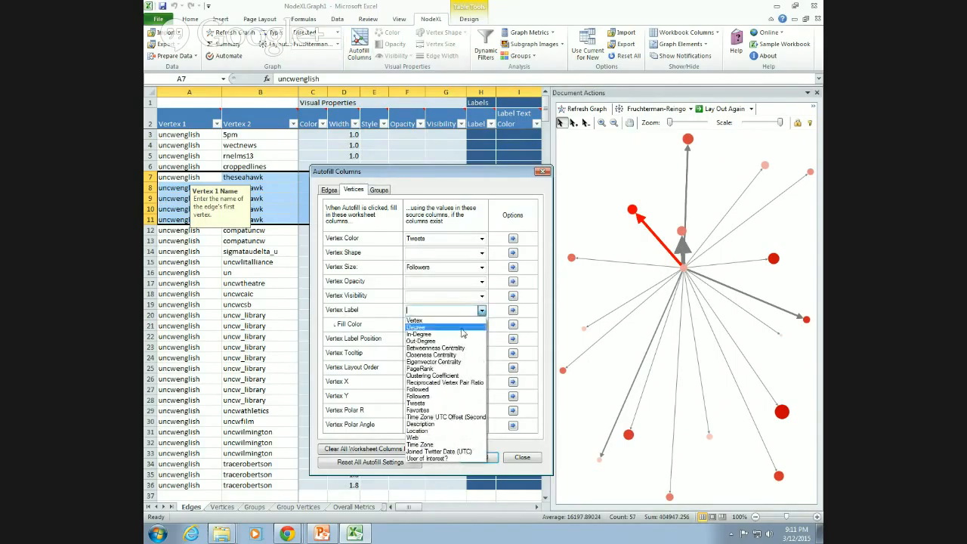
click(459, 320)
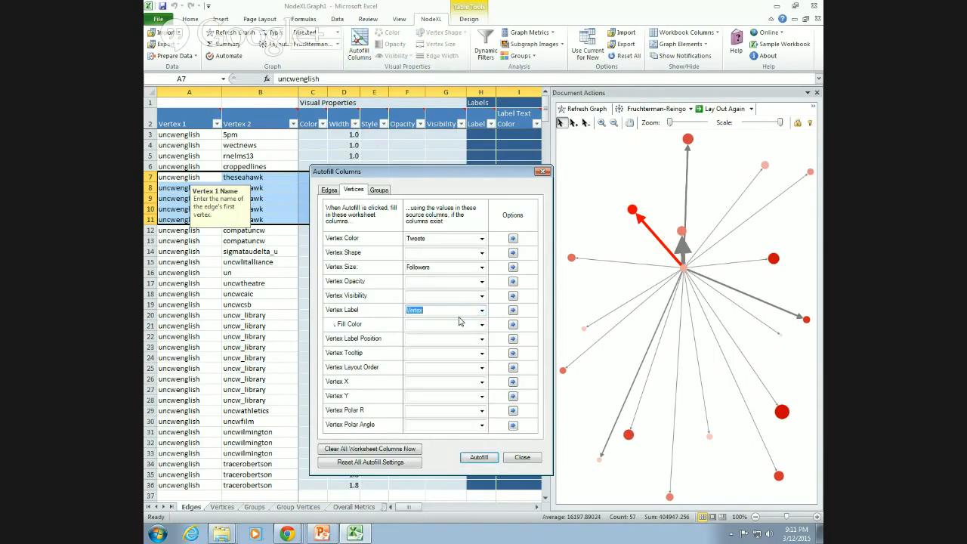
click(476, 312)
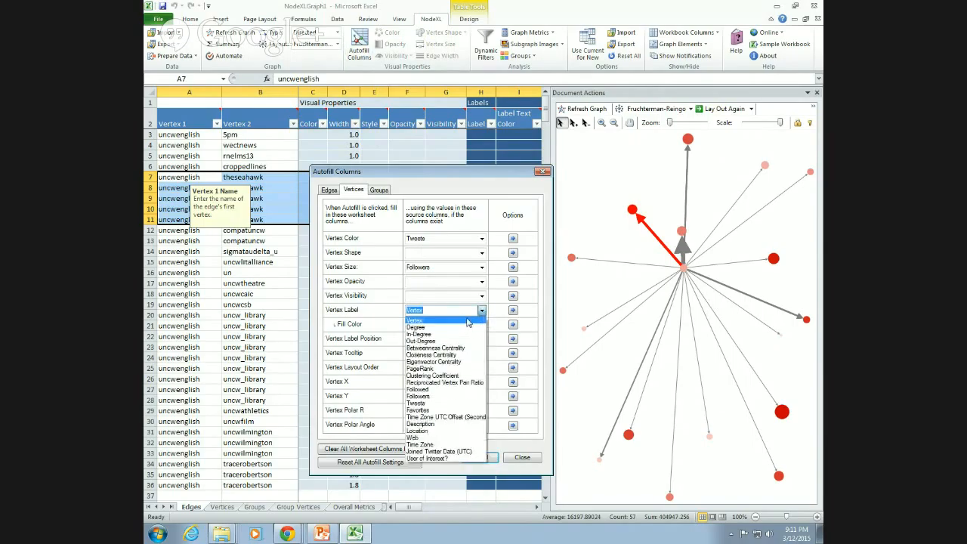
click(465, 316)
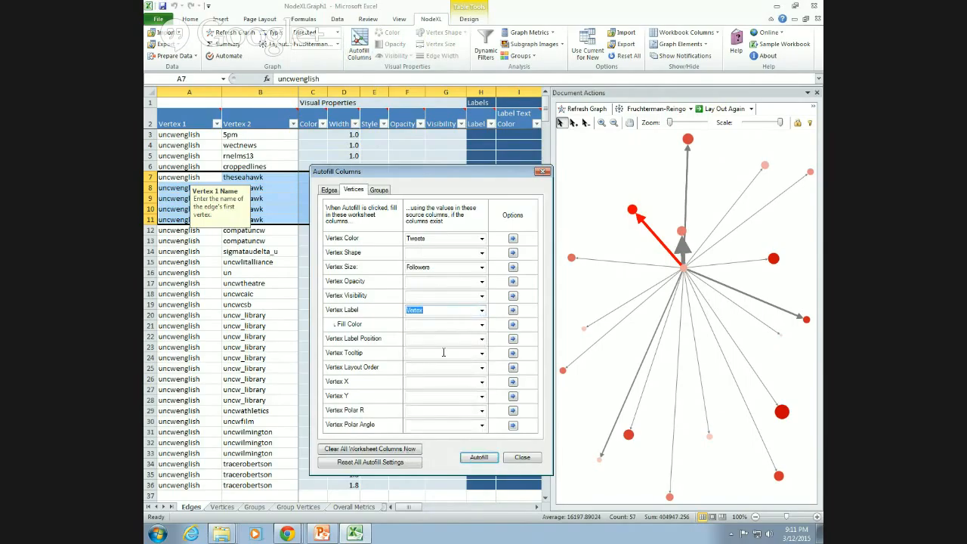
click(481, 457)
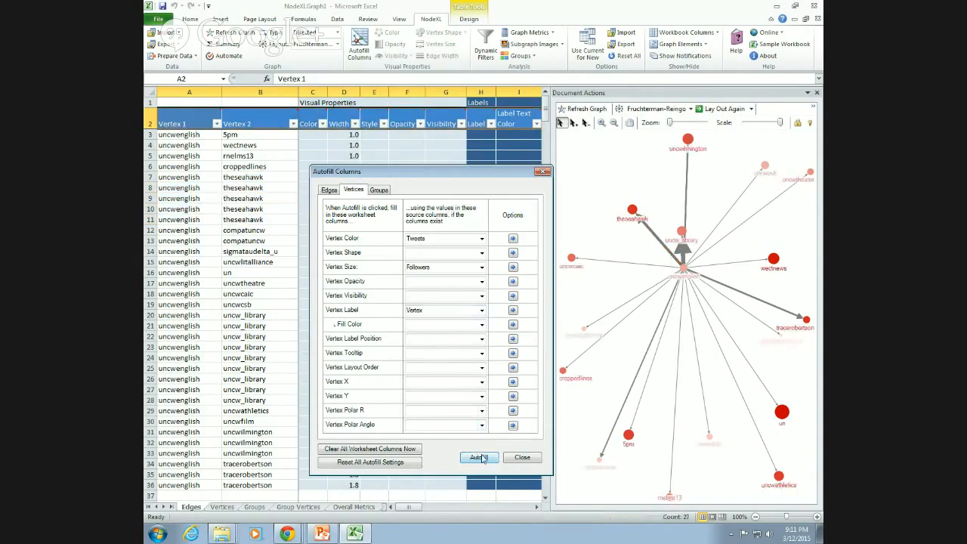
click(522, 457)
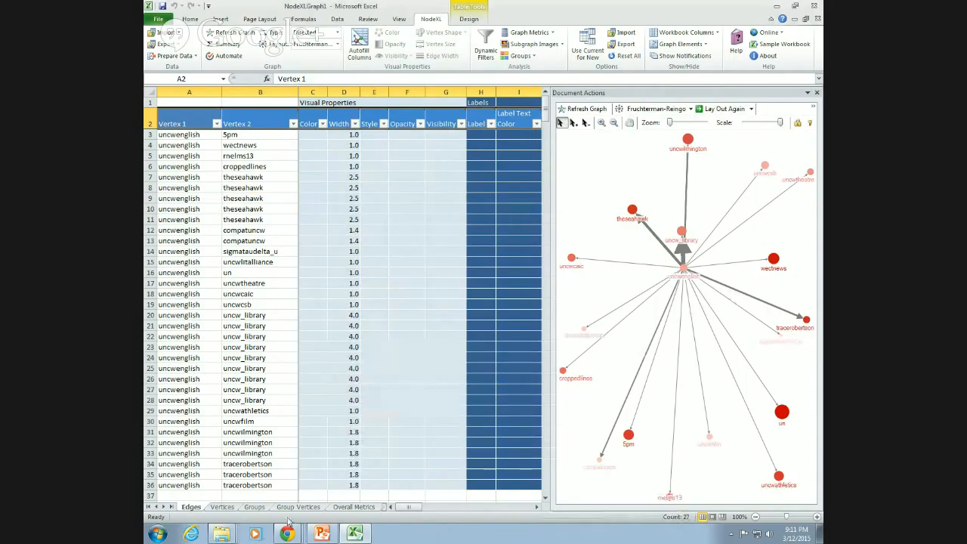
click(222, 506)
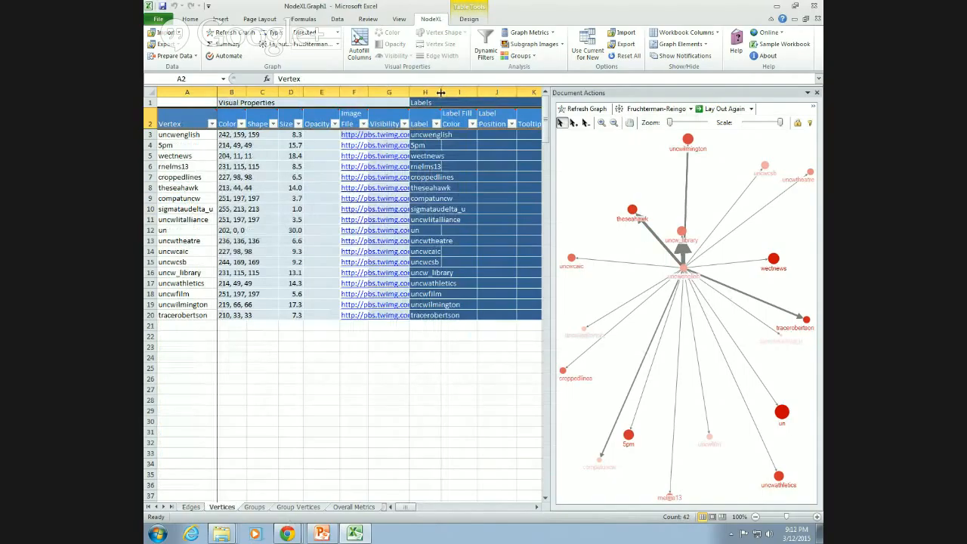
Widen the Label column and highlight the uncwcaic, wectnews, uncwcsb and uncwtheatre vertices in the graph one after another.
drag(441, 92, 480, 92)
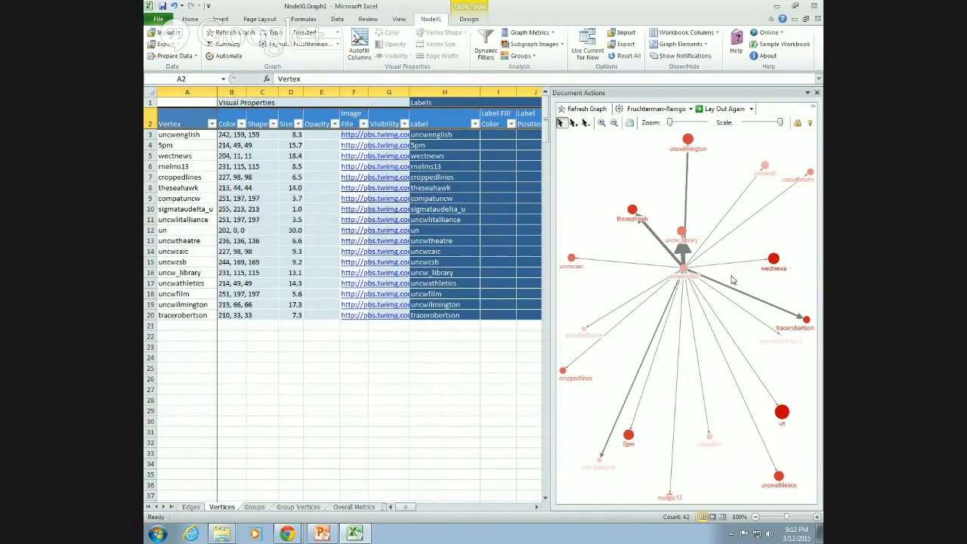
click(572, 259)
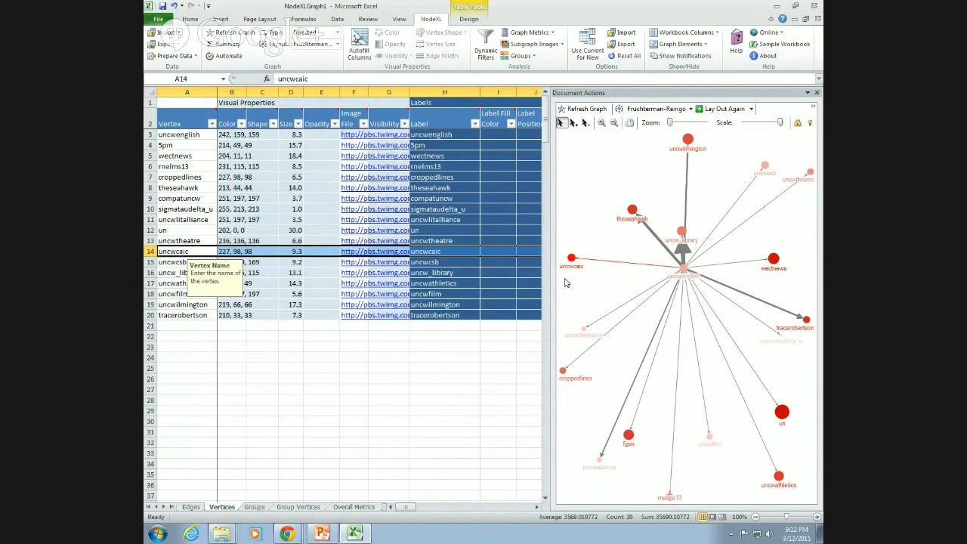
click(774, 266)
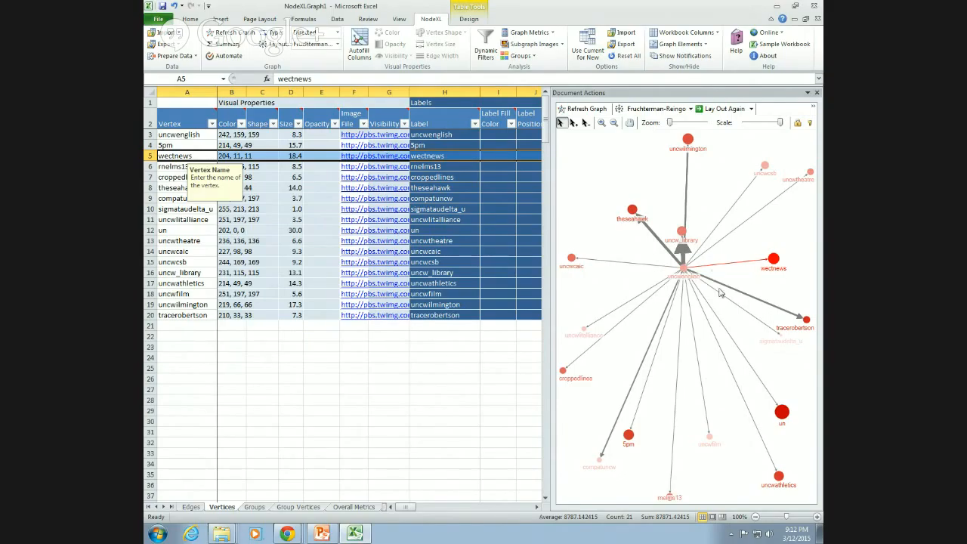
click(766, 165)
click(809, 173)
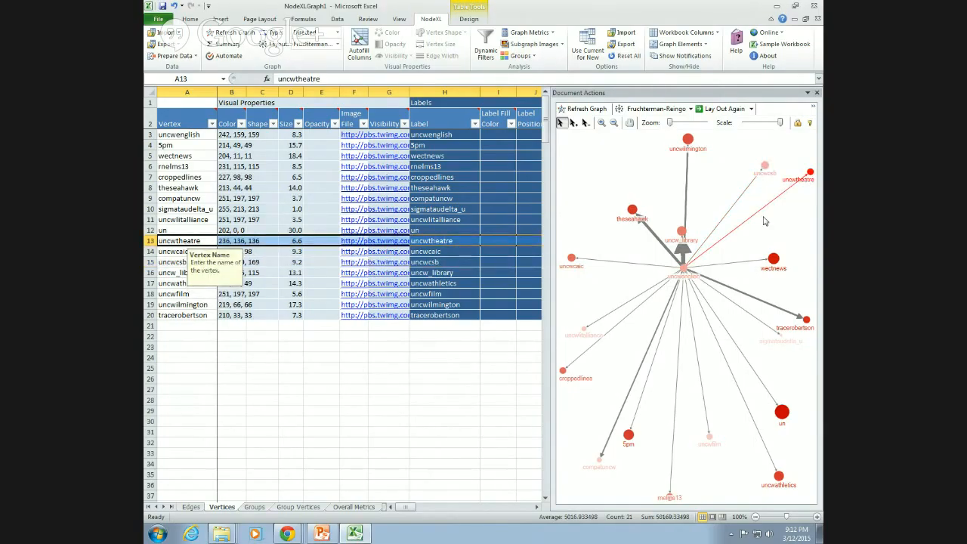
Examine the connections of the 5pm and uncw_library vertices in the graph, ending with theseahawk selected.
click(628, 435)
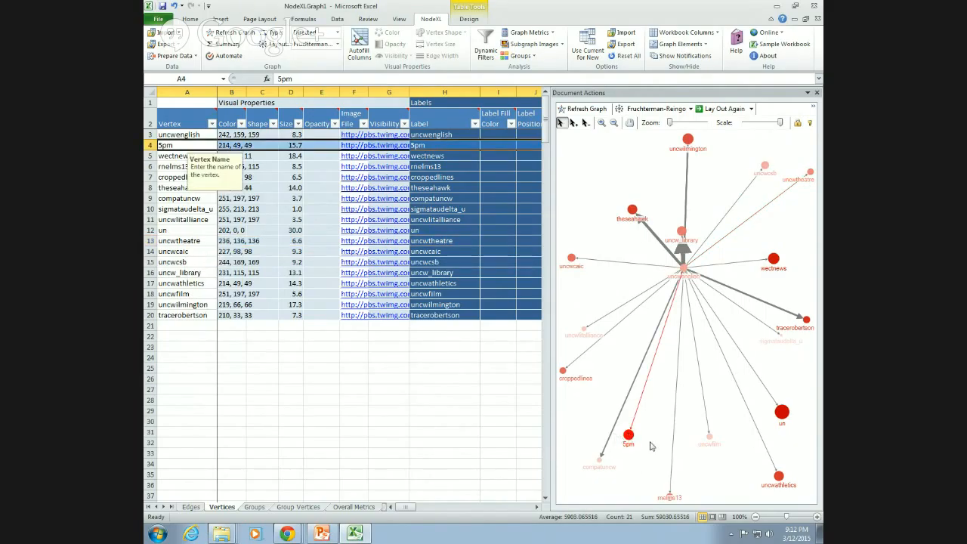
click(638, 442)
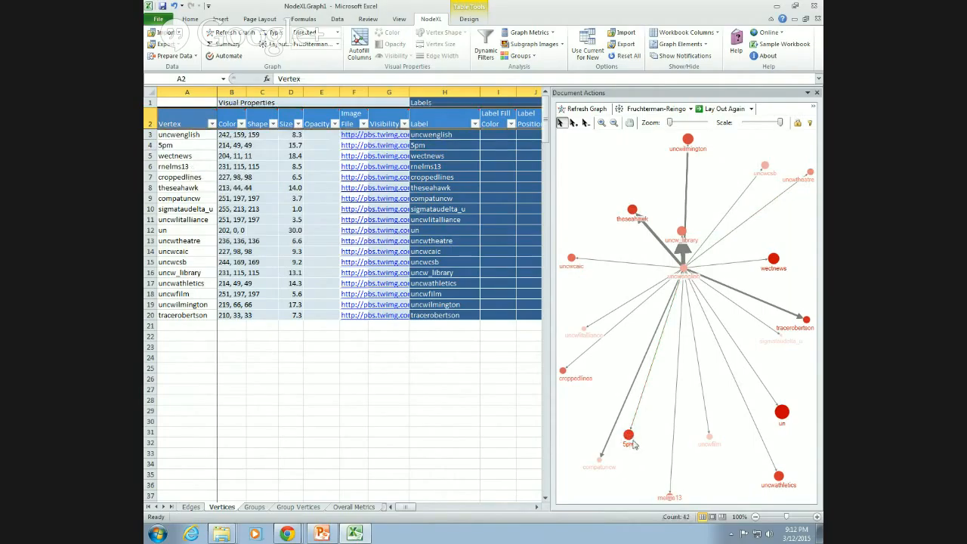
click(628, 436)
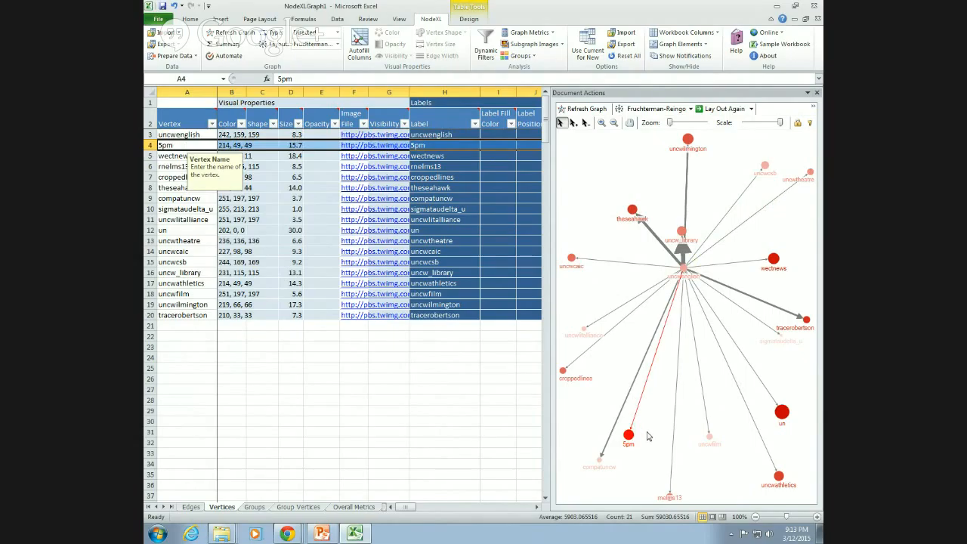
click(647, 436)
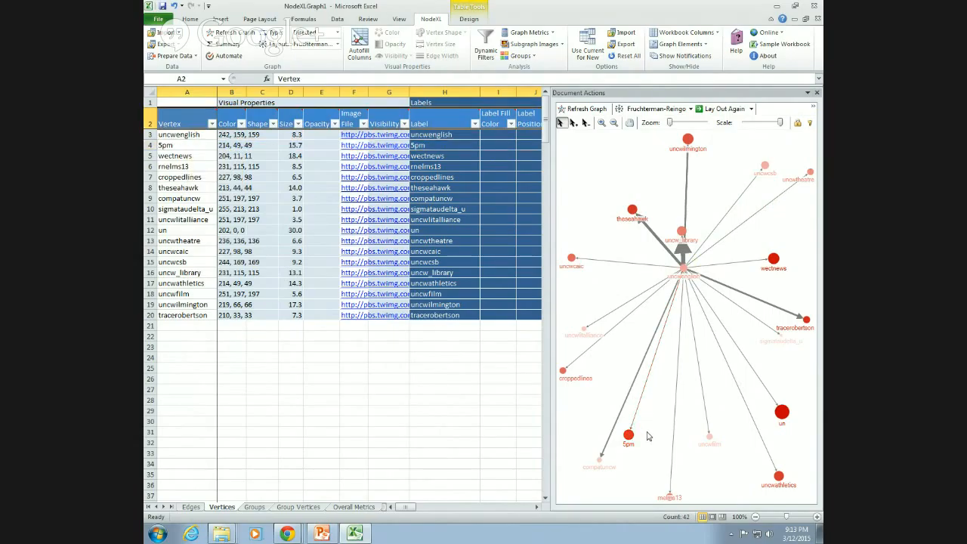
click(682, 232)
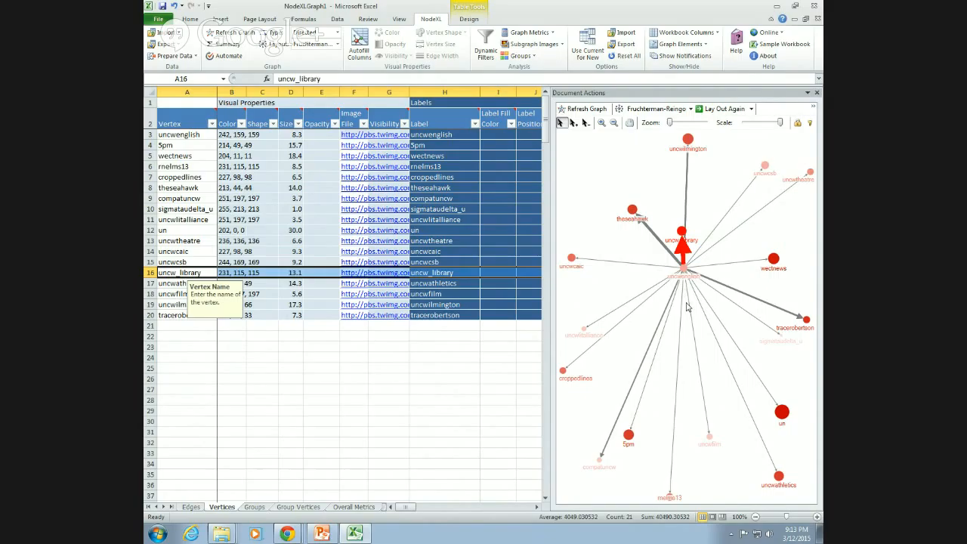
click(635, 212)
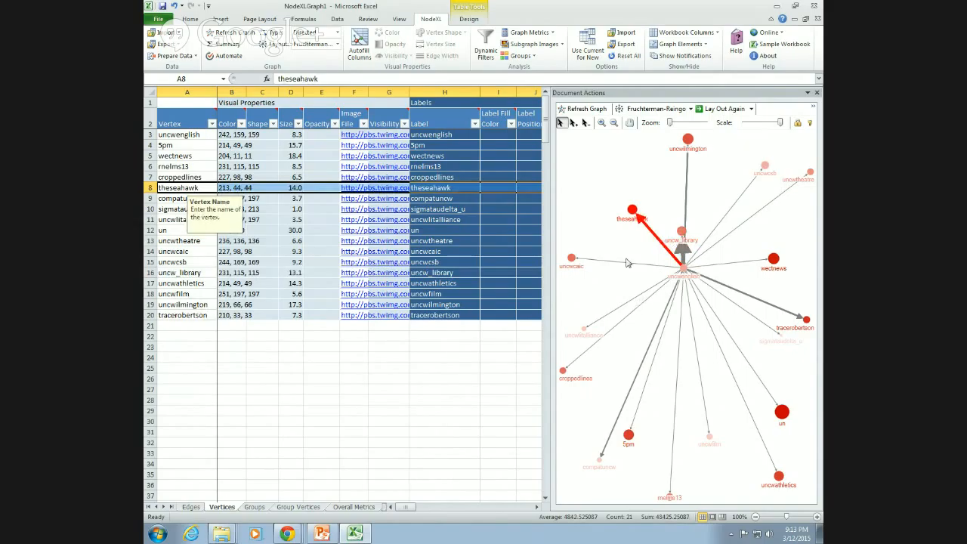
Widen the graph pane and open the image options for saving the graph to a file.
drag(546, 319, 477, 320)
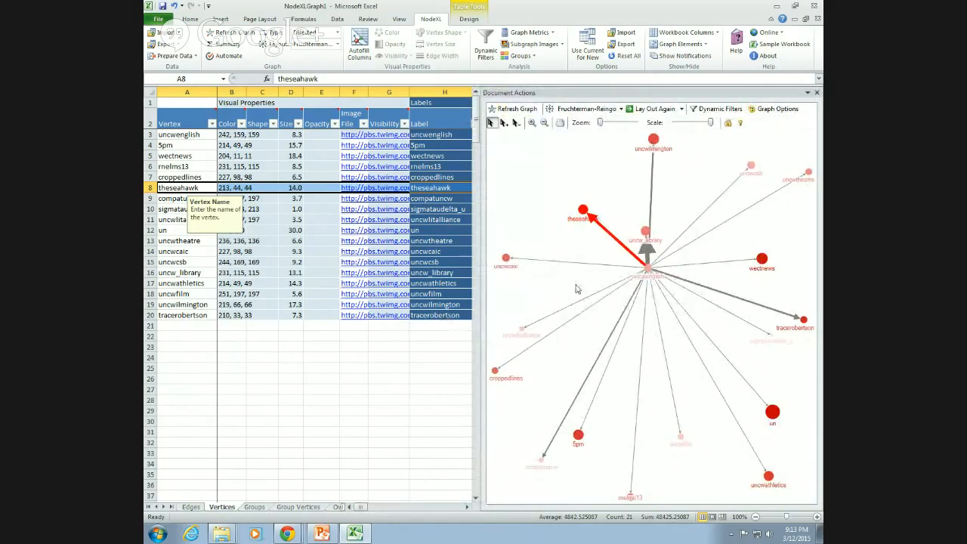
right_click(541, 179)
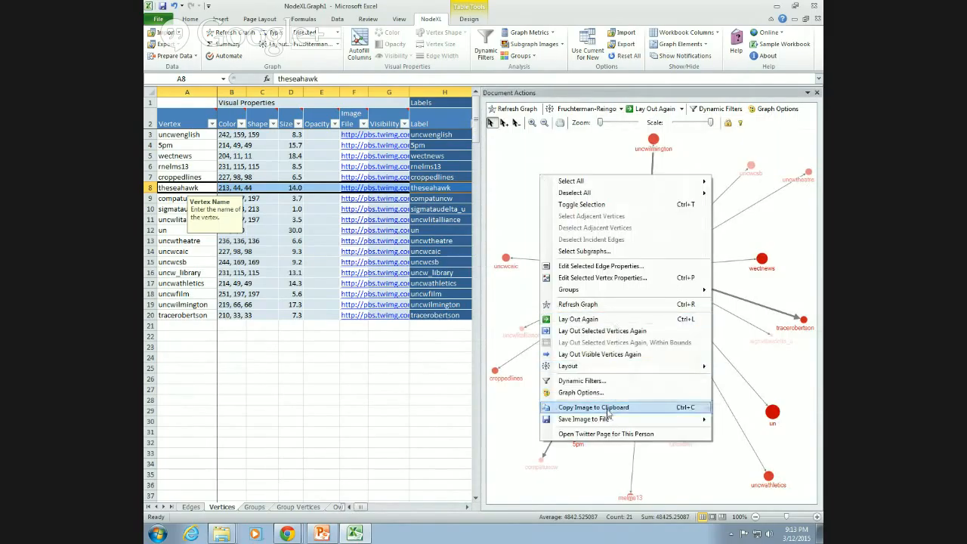
mouse_move(605, 419)
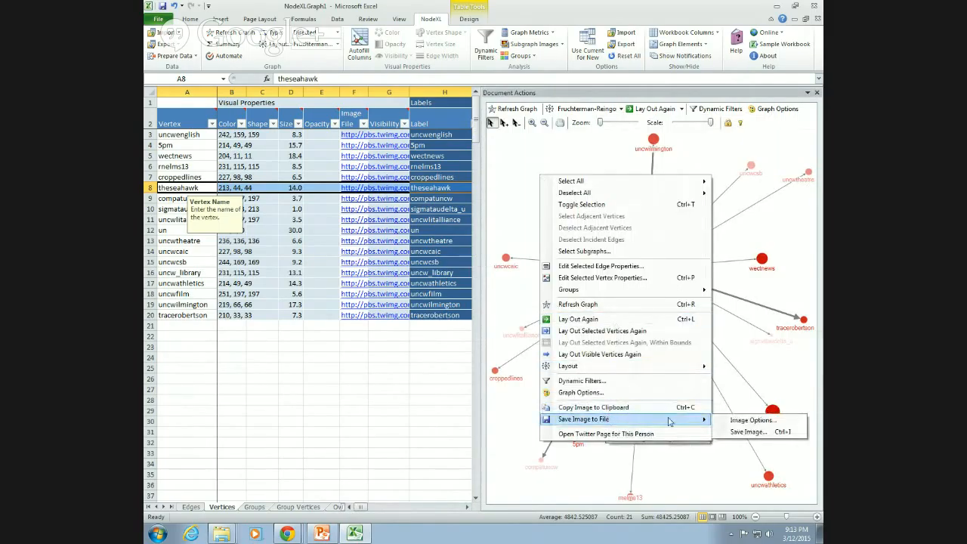
click(747, 420)
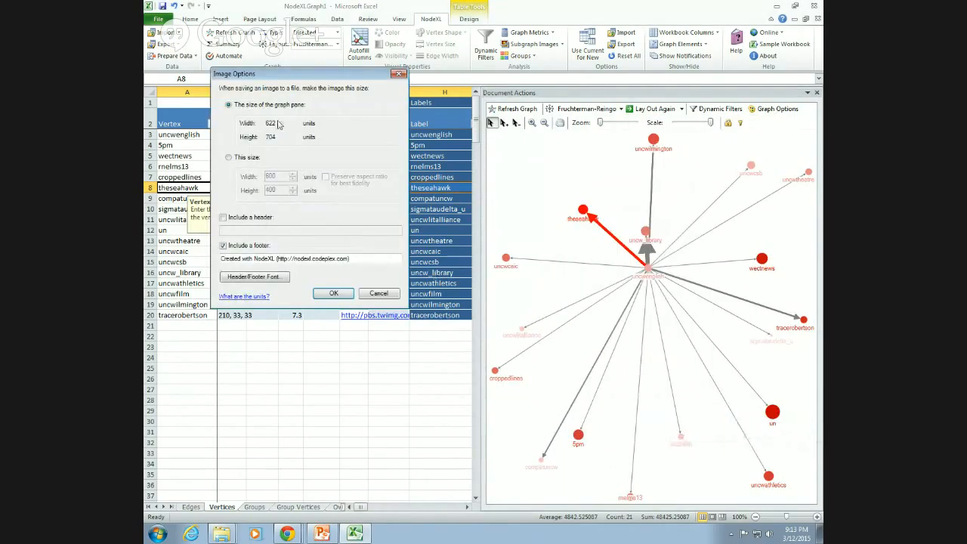
Choose a custom size for the saved graph image and exclude the footer.
click(229, 157)
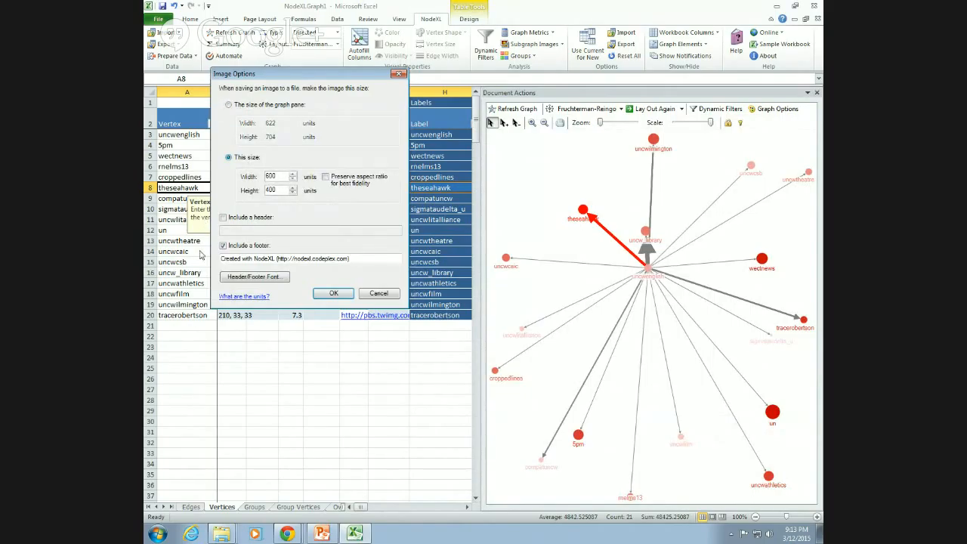
click(223, 246)
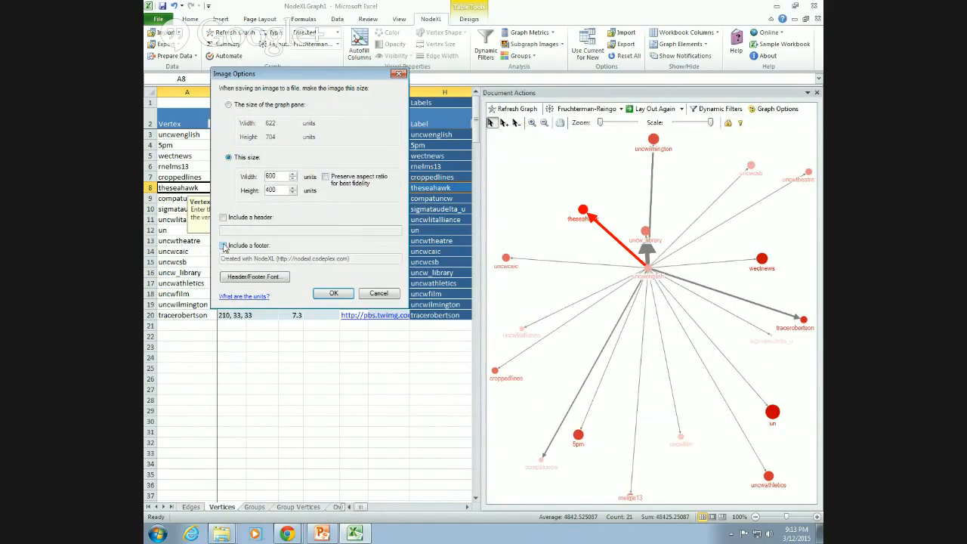
click(224, 246)
click(223, 246)
Preserve the image's aspect ratio, set its height to 5000 units, and apply the image options.
drag(283, 189, 266, 190)
text(5)
click(325, 177)
drag(276, 193, 252, 195)
text(5000)
drag(284, 190, 262, 194)
text(6000)
click(265, 176)
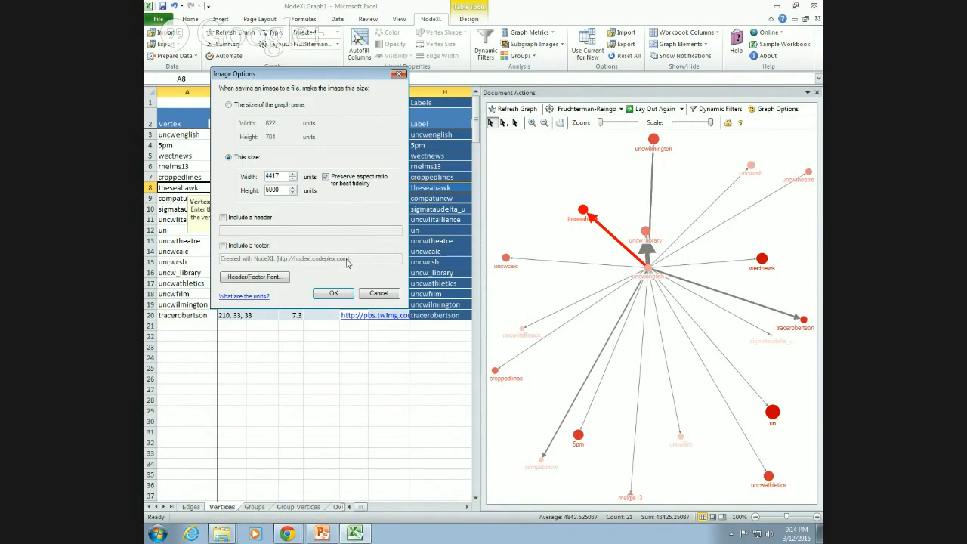
click(339, 298)
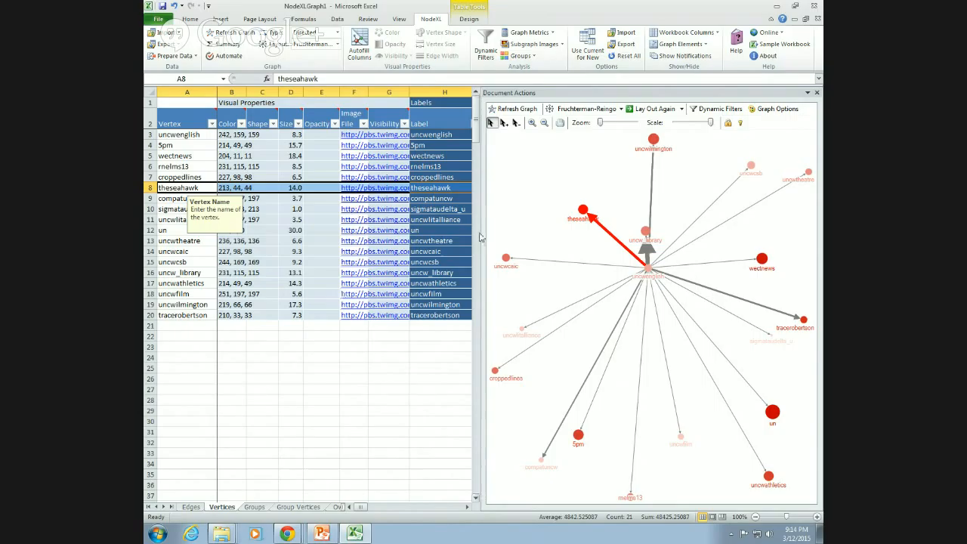
Save the graph image to the Desktop in XPS format with the file name twittermap.
right_click(531, 159)
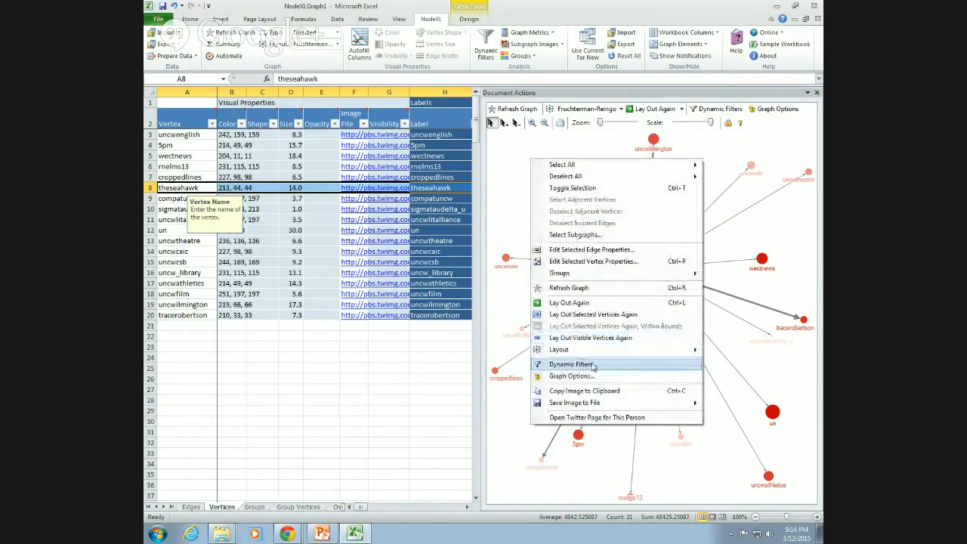
mouse_move(623, 406)
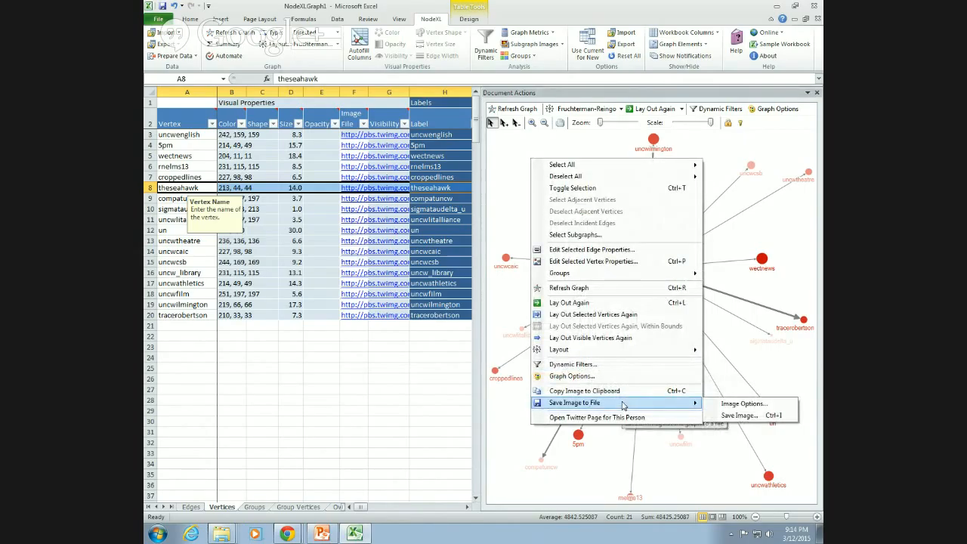
click(754, 416)
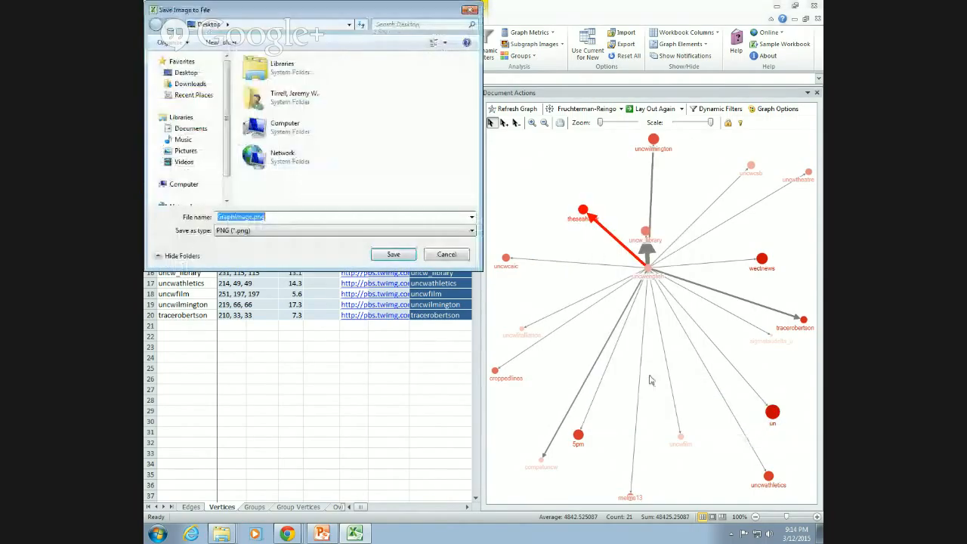
click(345, 231)
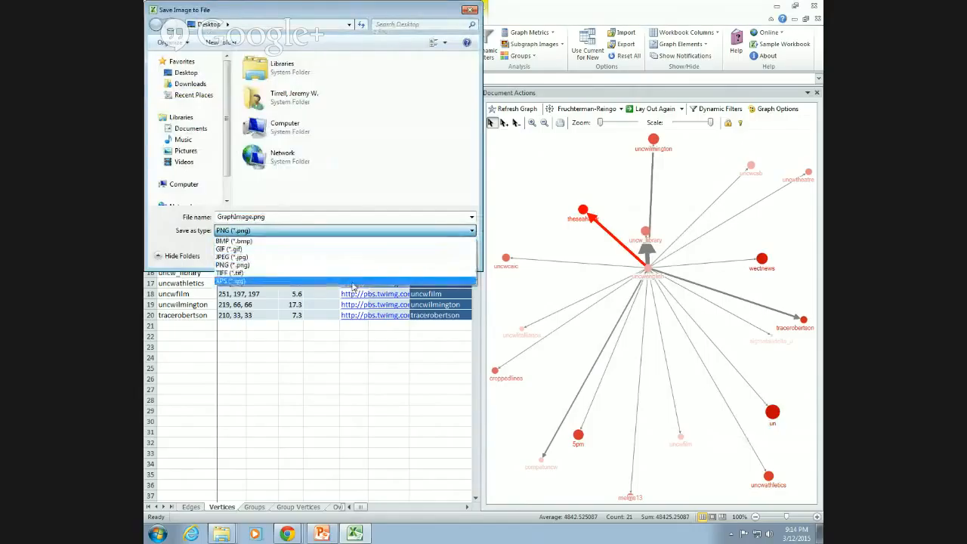
click(352, 281)
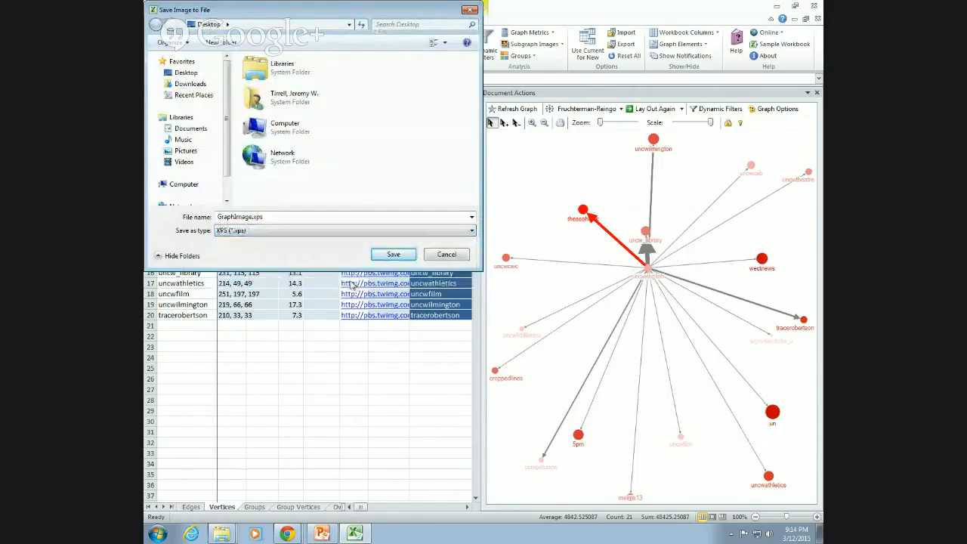
click(199, 76)
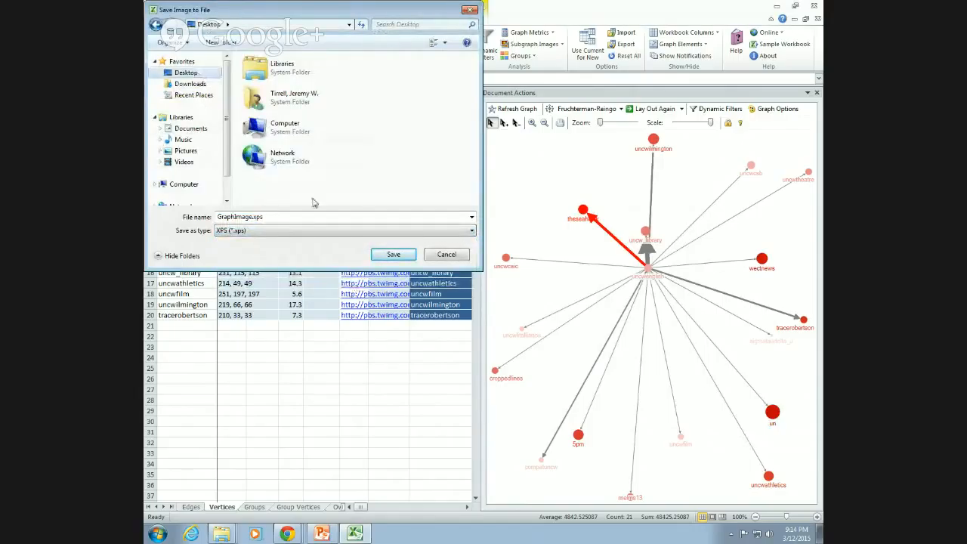
double_click(252, 217)
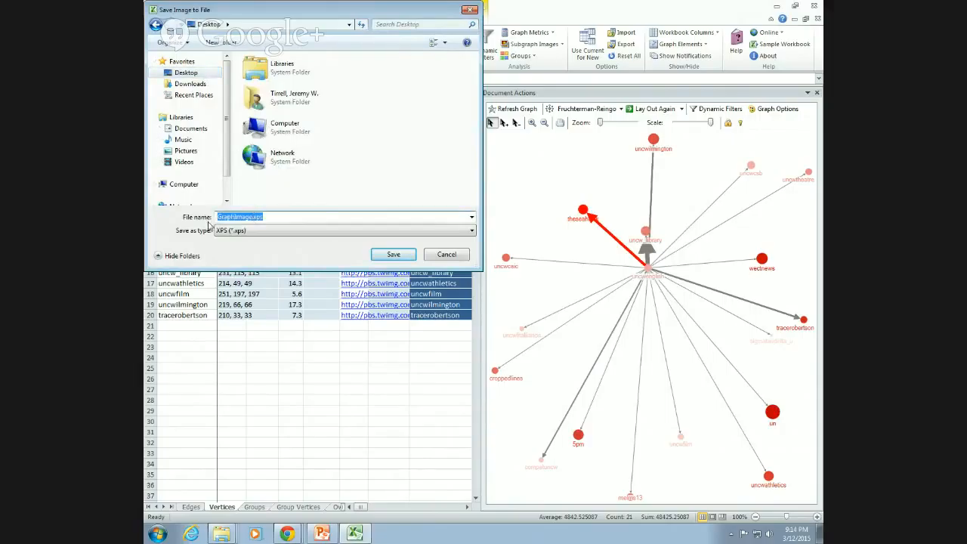
text(twittermap)
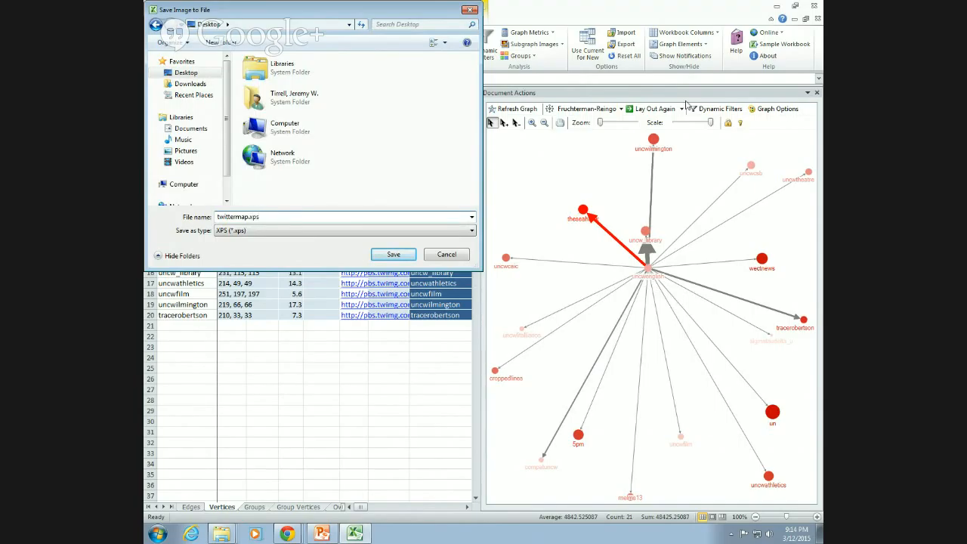
click(398, 255)
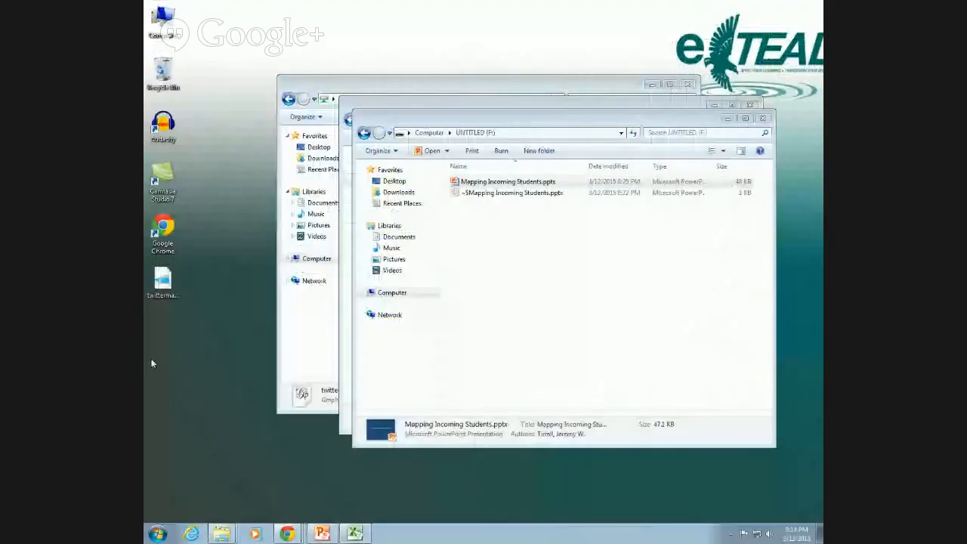
Open the twittermap.xps file from the desktop in XPS Viewer and view the graph at 20% zoom.
double_click(172, 278)
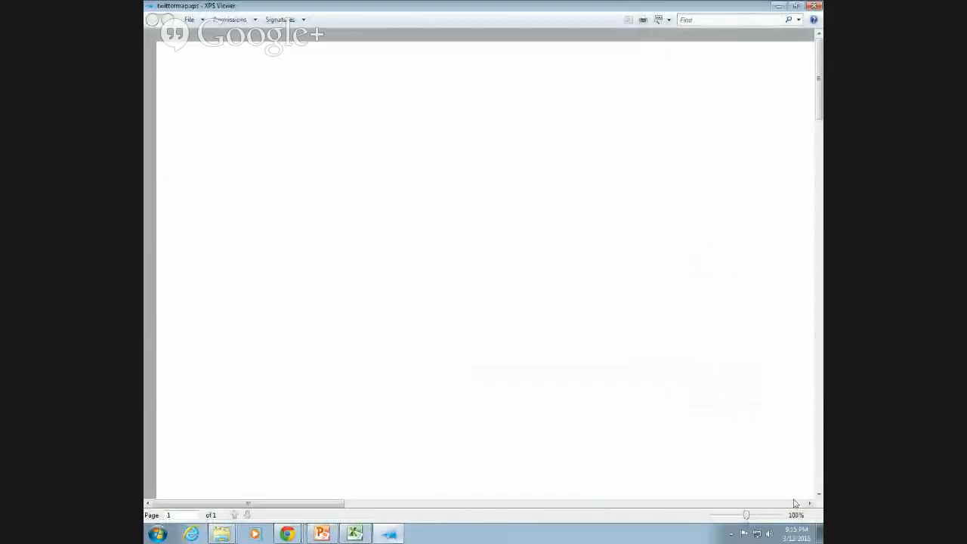
drag(745, 515, 703, 525)
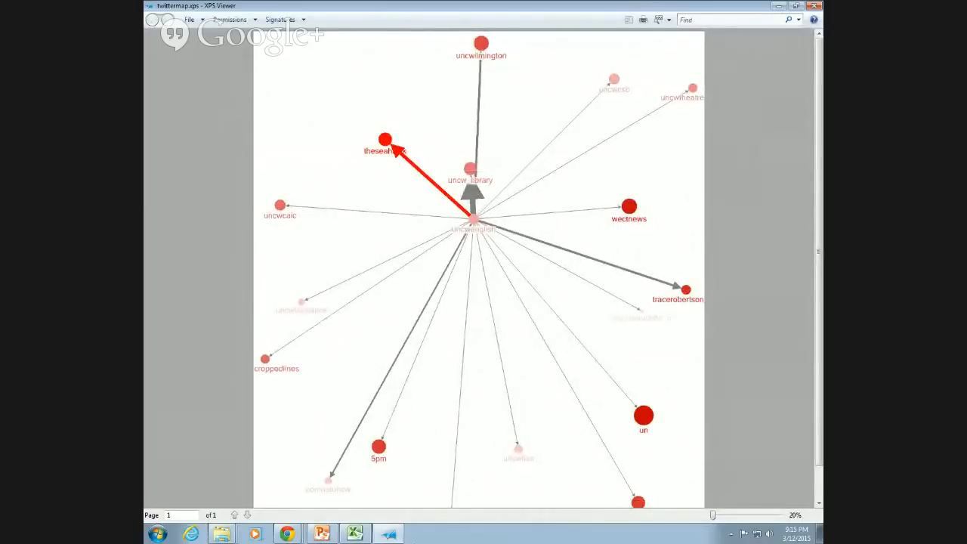
click(360, 535)
right_click(533, 400)
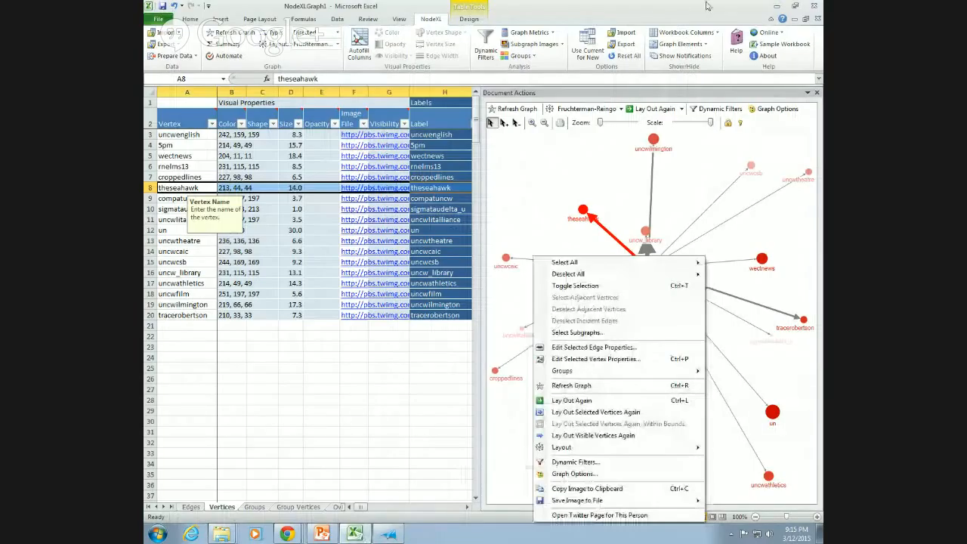
click(740, 5)
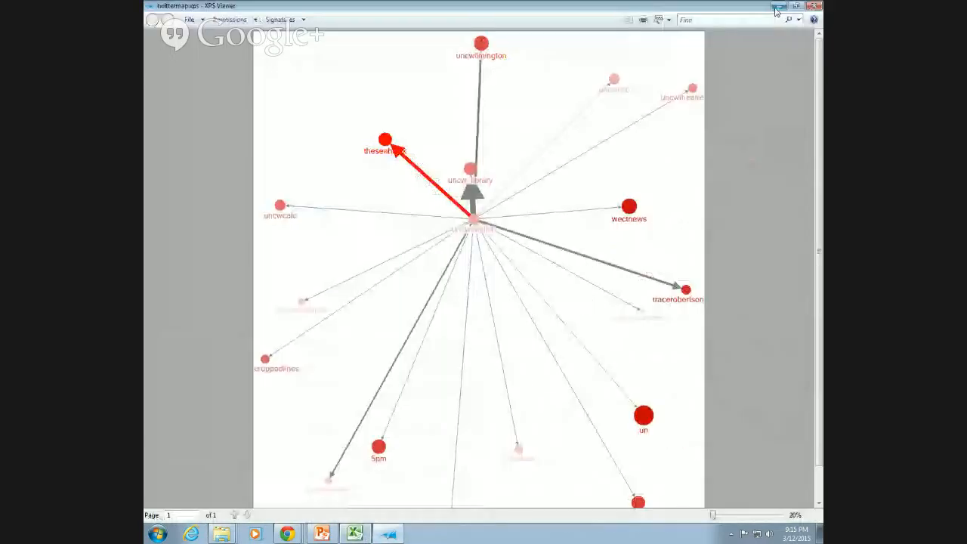
click(776, 6)
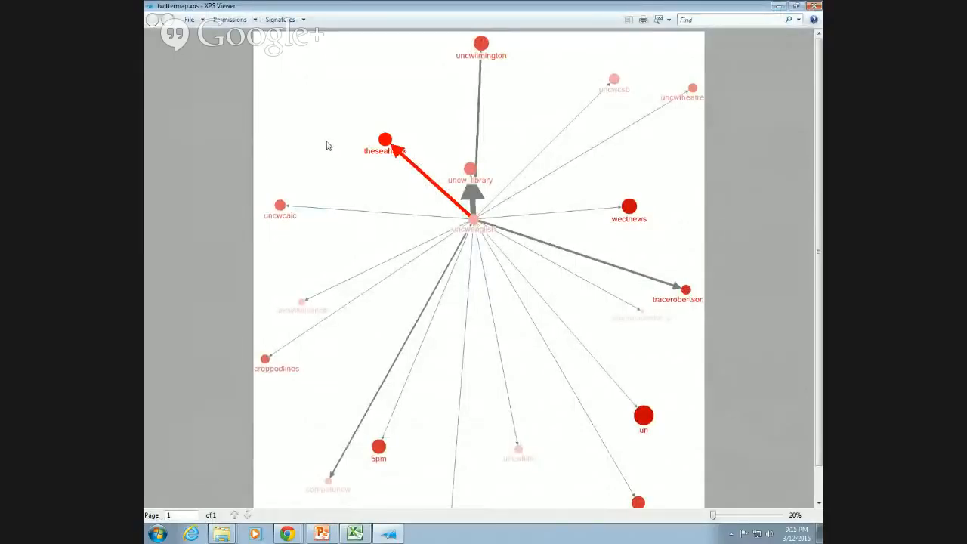
Check which file types are offered for saving a copy of twittermap.xps, without saving one.
click(188, 21)
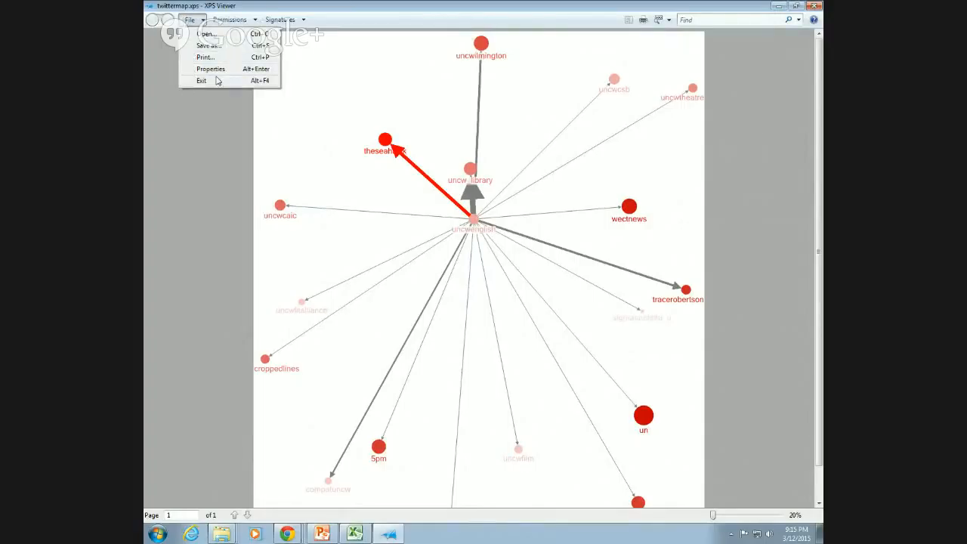
click(220, 46)
click(360, 243)
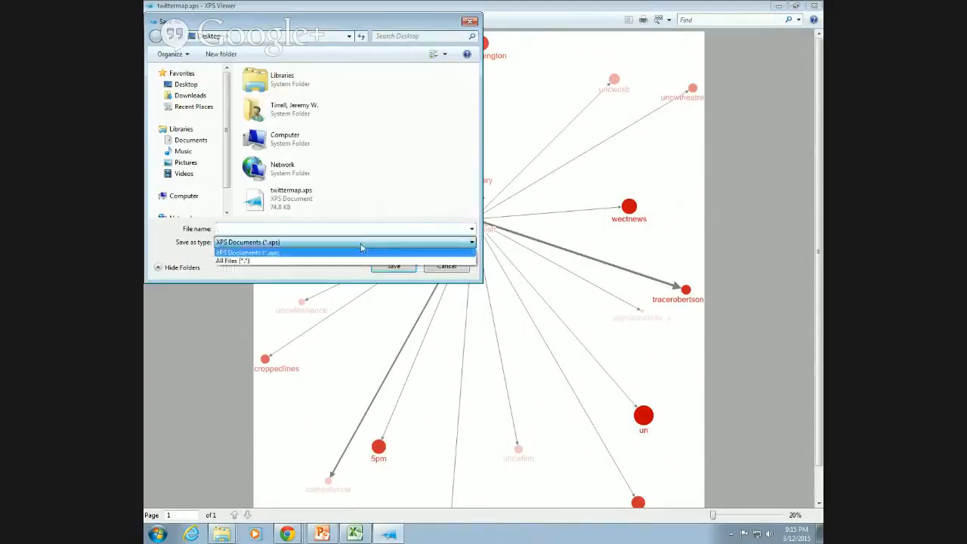
click(360, 253)
click(453, 268)
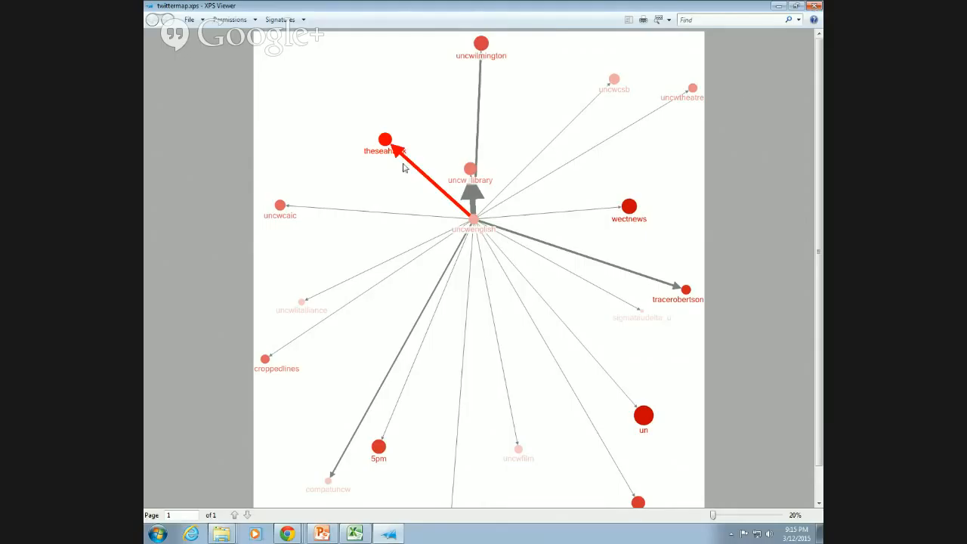
Return to the Excel workbook and import the Twitter users network for uncwenglish as a basic network plus friends and followers.
click(815, 5)
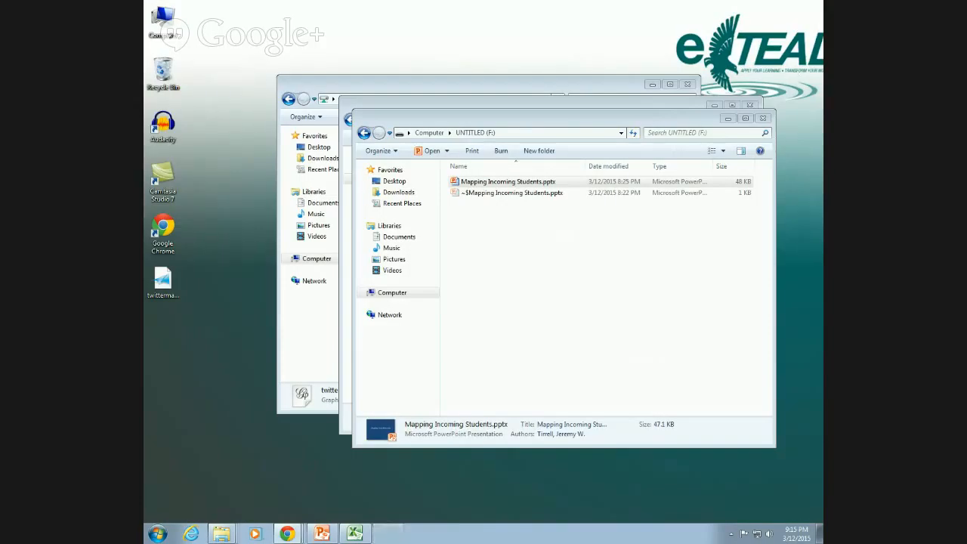
click(363, 537)
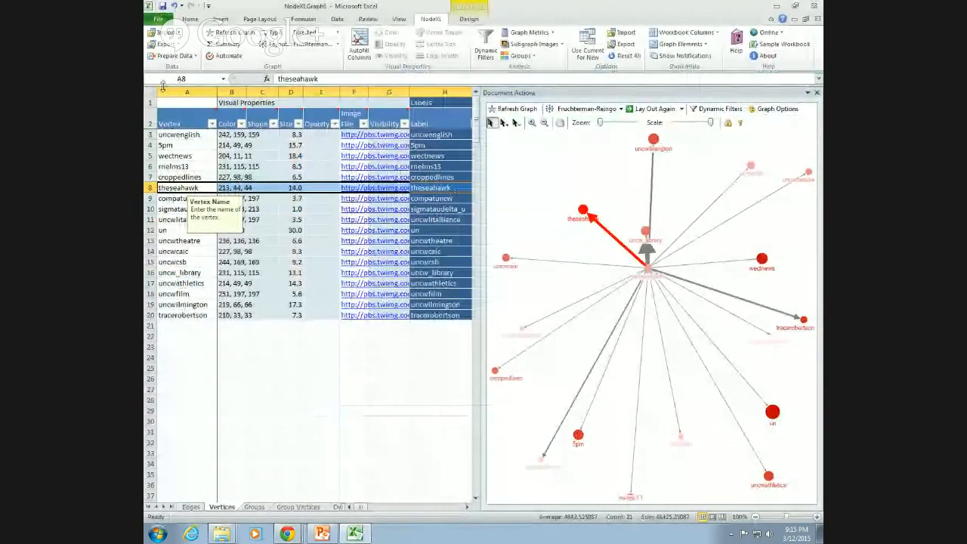
click(162, 33)
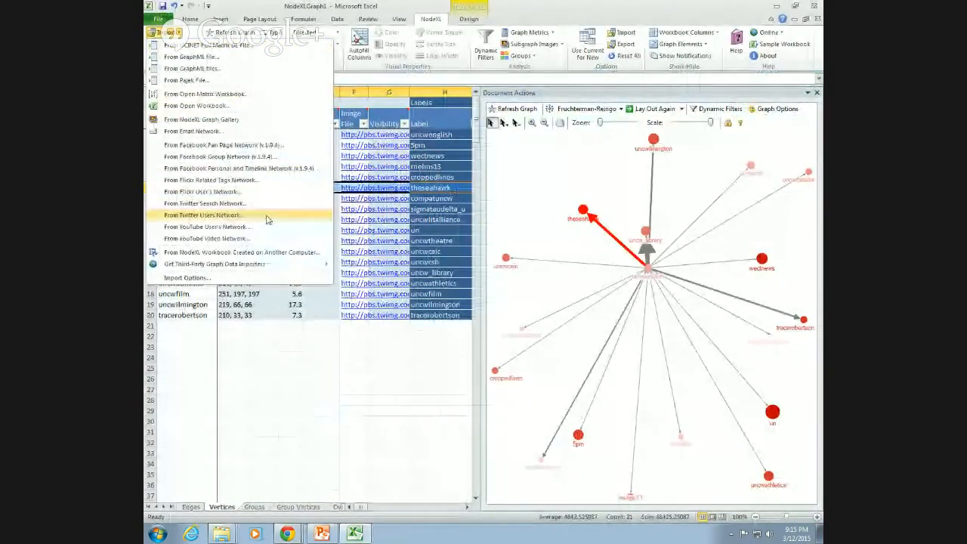
click(264, 214)
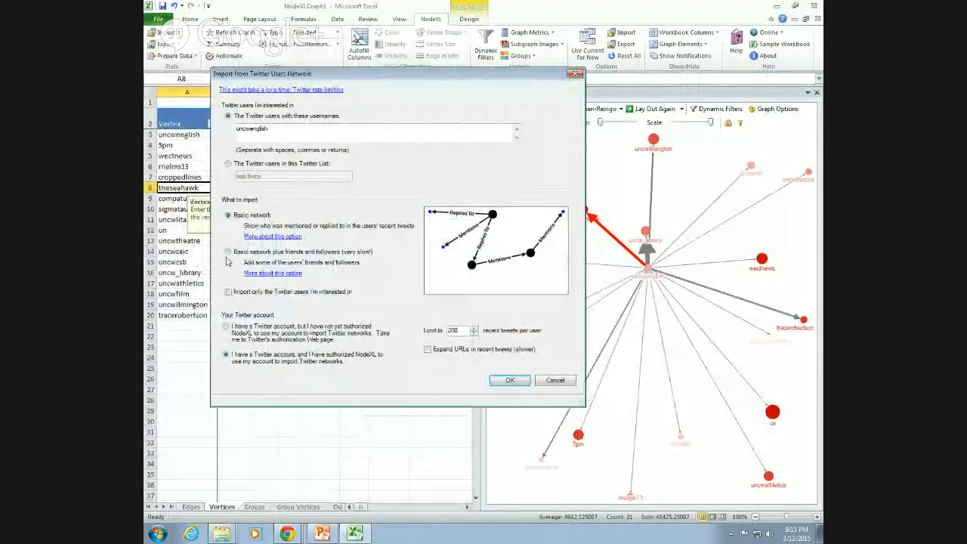
click(228, 292)
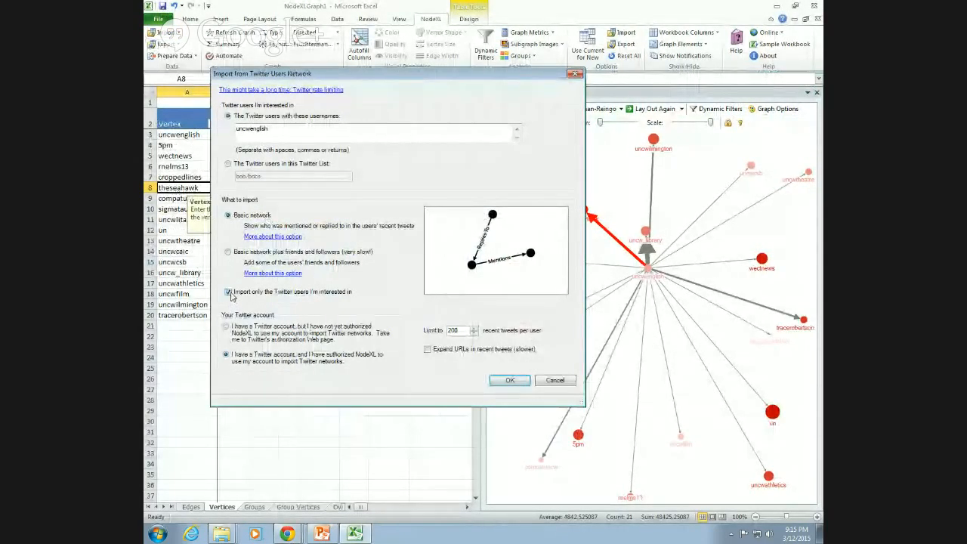
click(228, 291)
click(227, 251)
click(510, 380)
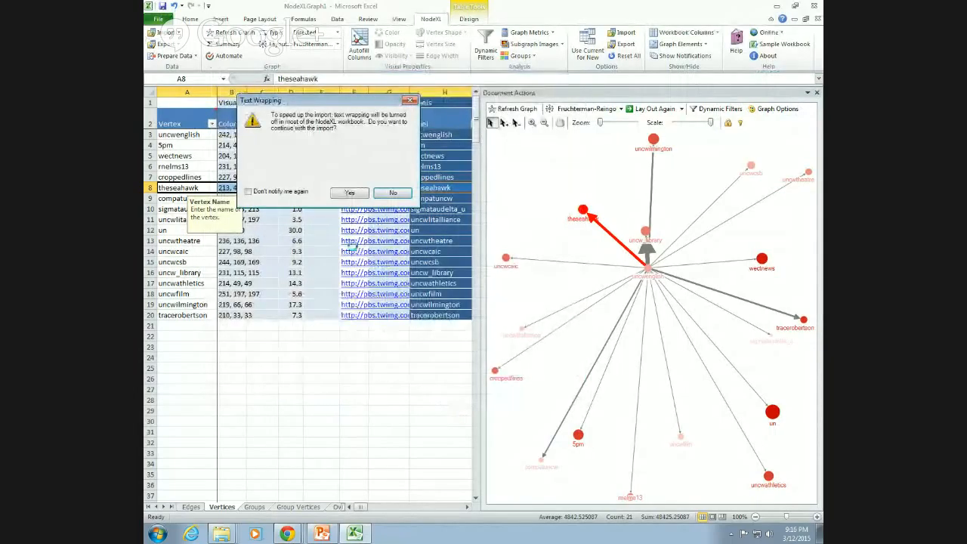
click(349, 193)
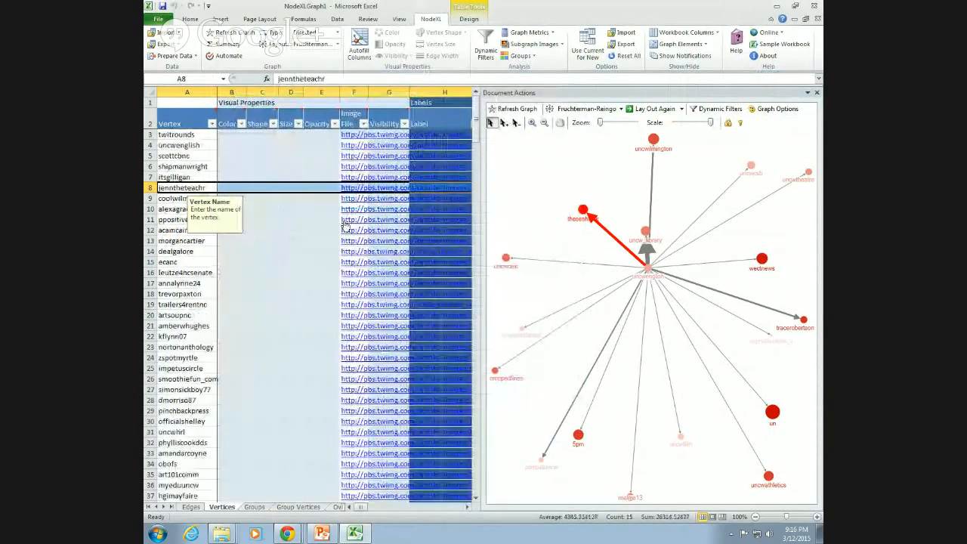
Refresh the graph and run Count and Merge Duplicate Edges, identifying duplicates by Vertex 1 and Vertex 2.
click(523, 110)
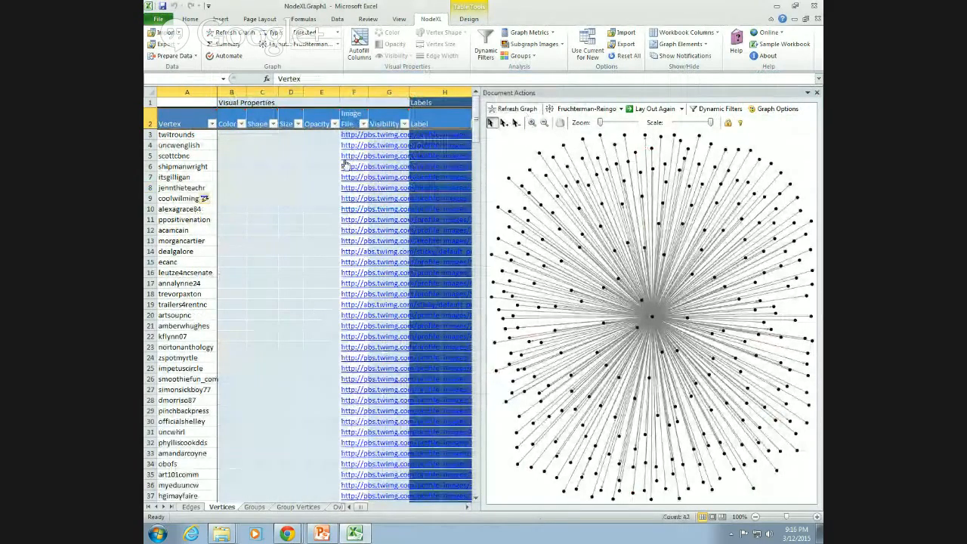
click(192, 57)
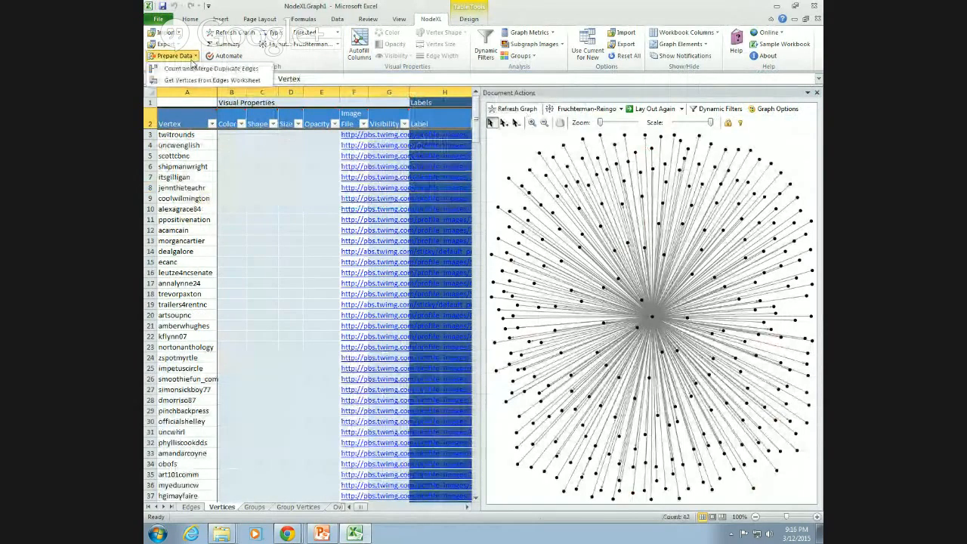
click(195, 68)
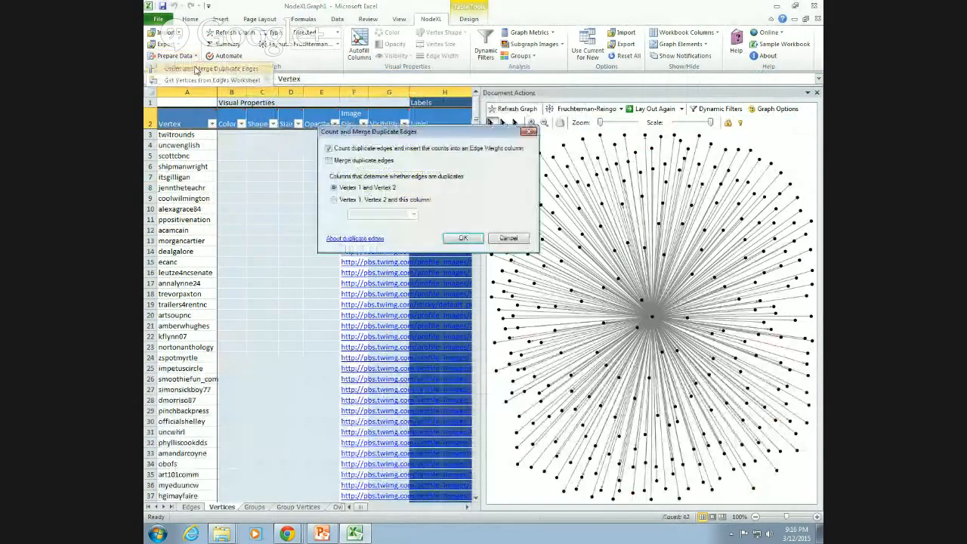
click(475, 238)
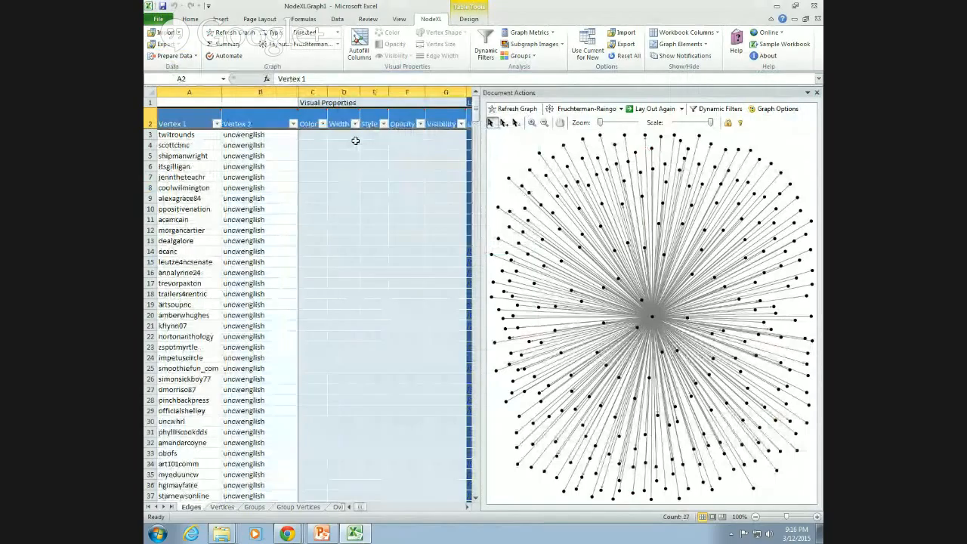
Autofill the worksheet columns with the edge width based on Edge Weight.
click(359, 44)
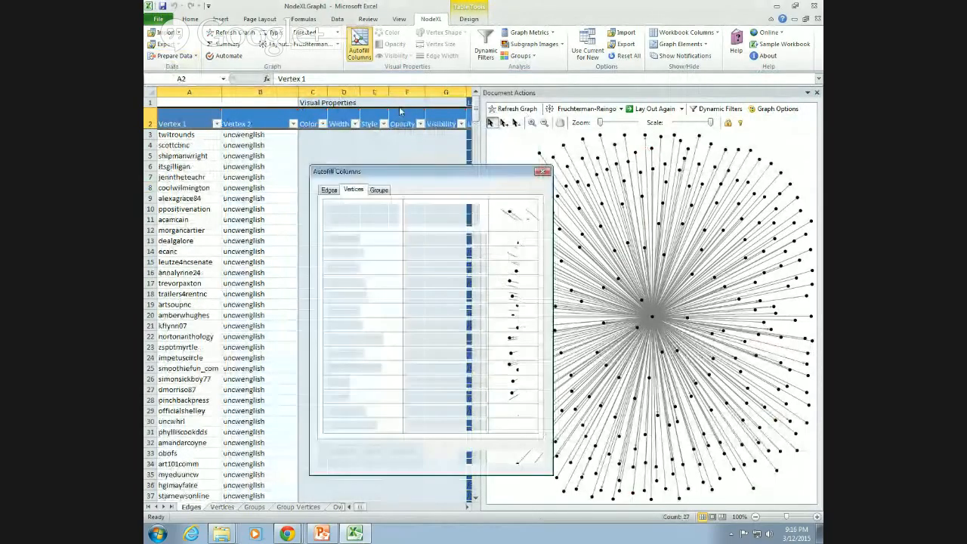
click(329, 190)
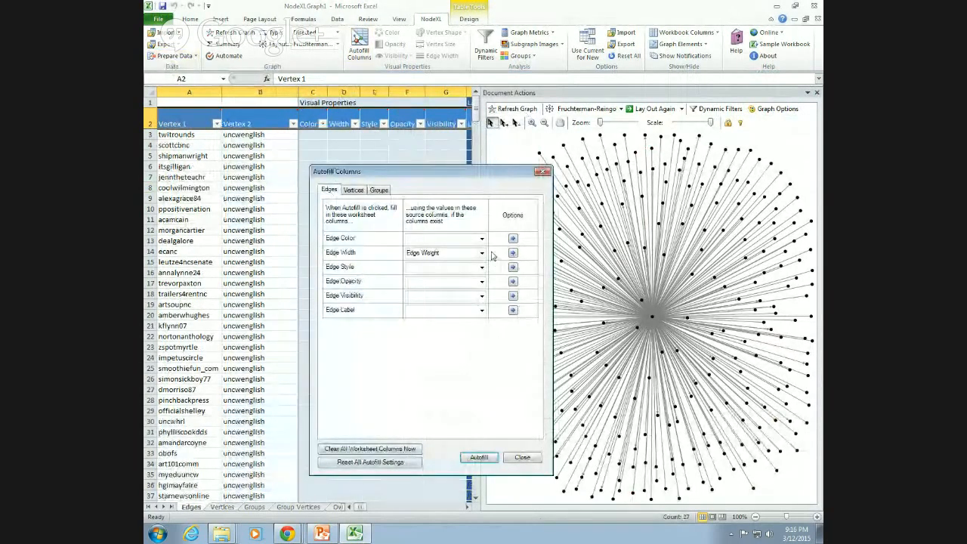
click(487, 458)
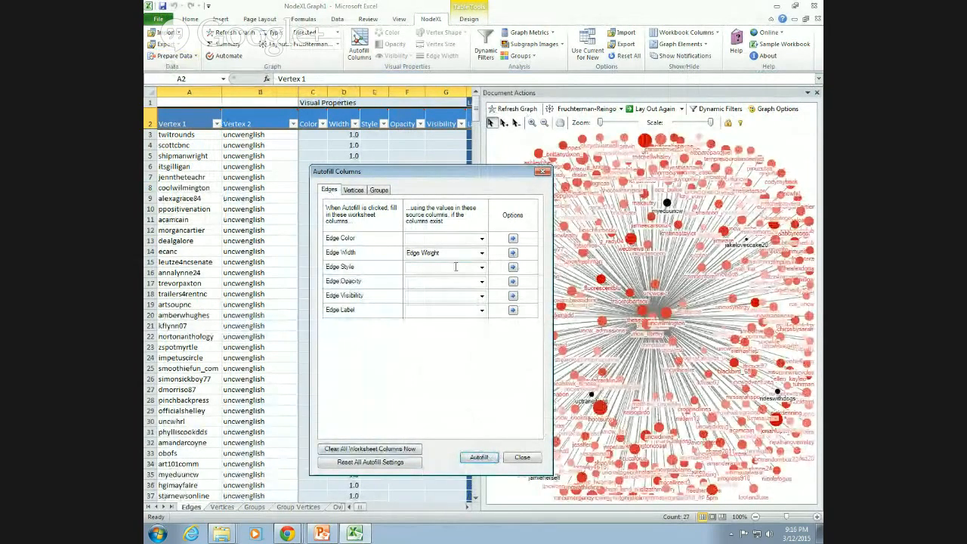
Set the edge width for the largest source number to 10 and autofill the columns again.
click(512, 253)
click(528, 257)
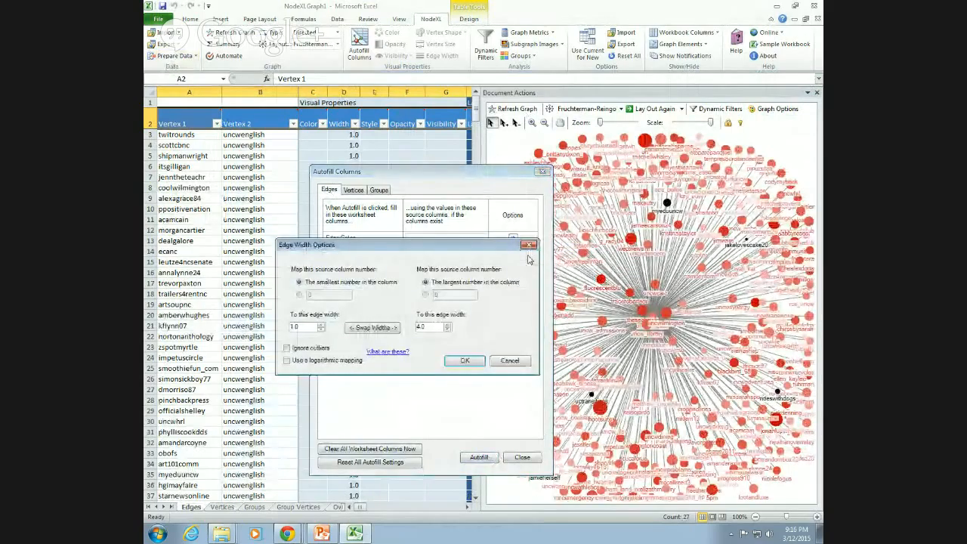
double_click(433, 326)
text(10)
click(467, 360)
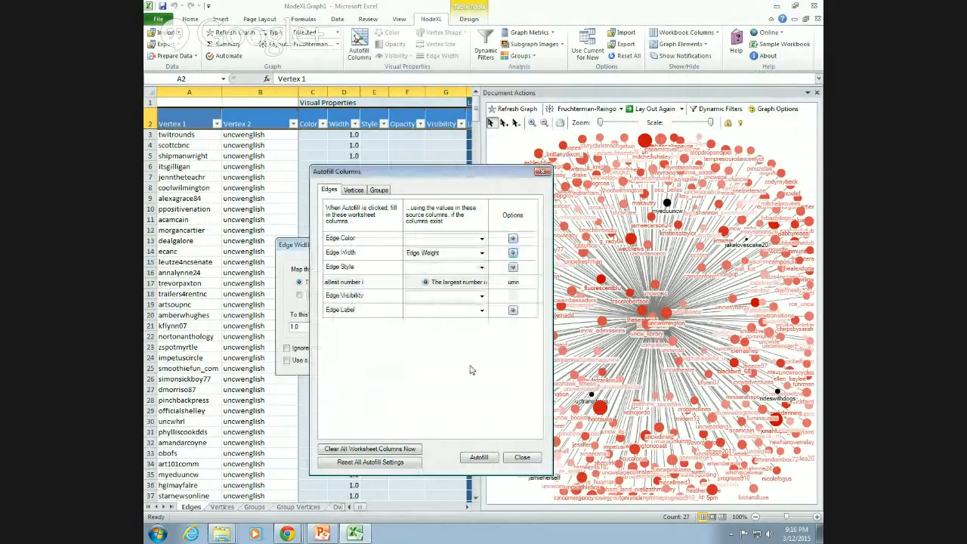
click(478, 461)
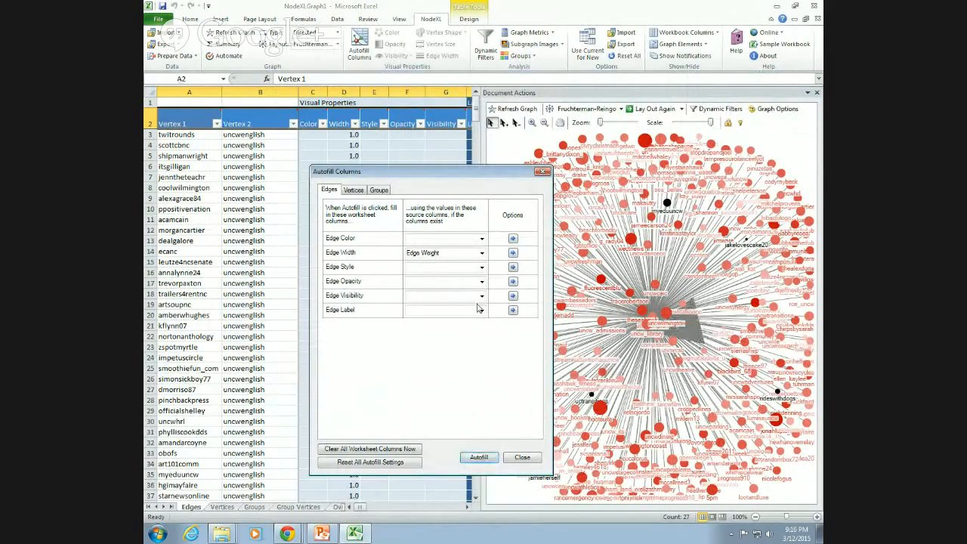
Set the edge width for the largest source number to 4.0 in the edge width options.
click(512, 253)
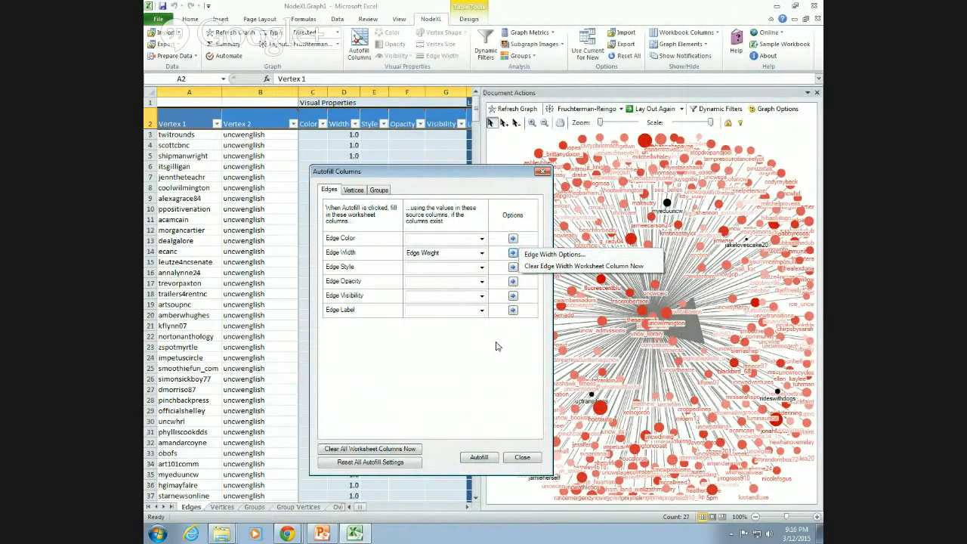
click(620, 109)
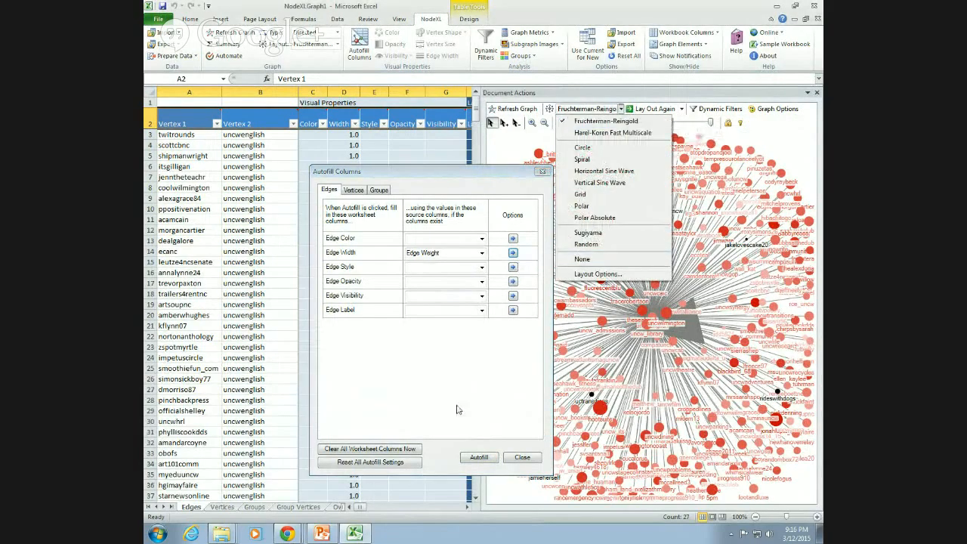
click(488, 420)
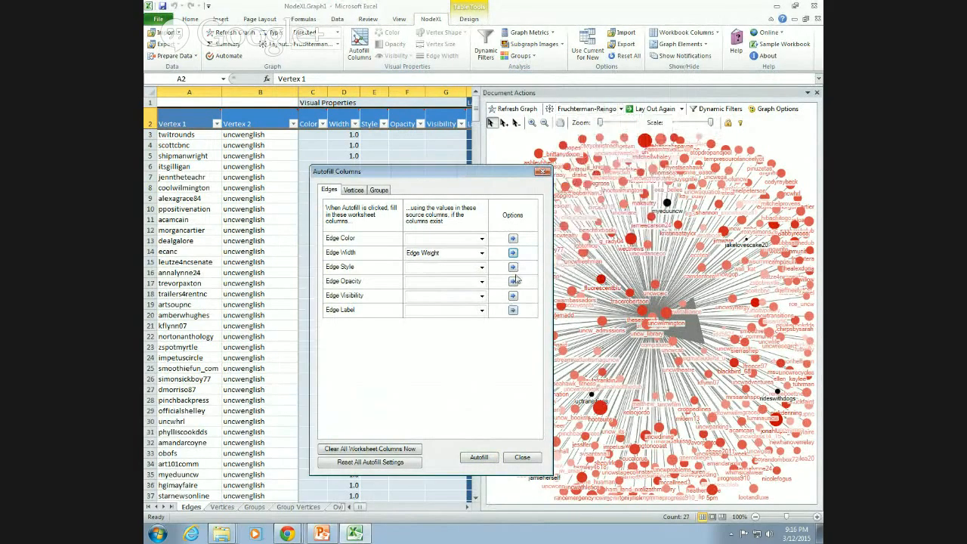
click(513, 253)
click(544, 254)
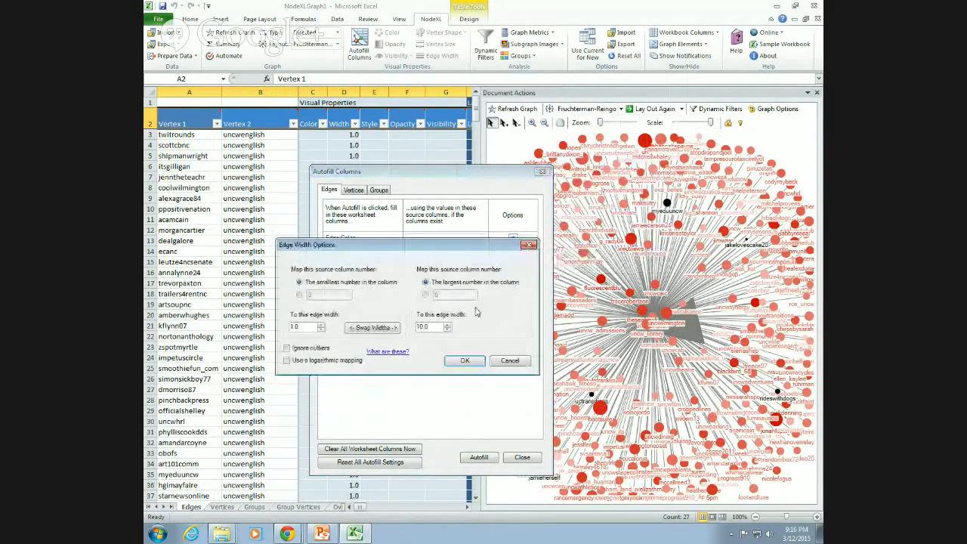
double_click(437, 330)
text(4.0)
click(465, 361)
Set the vertex size for the largest follower number to 10, autofill the columns, and close the autofill settings.
click(353, 190)
click(512, 266)
click(527, 277)
drag(446, 327, 405, 330)
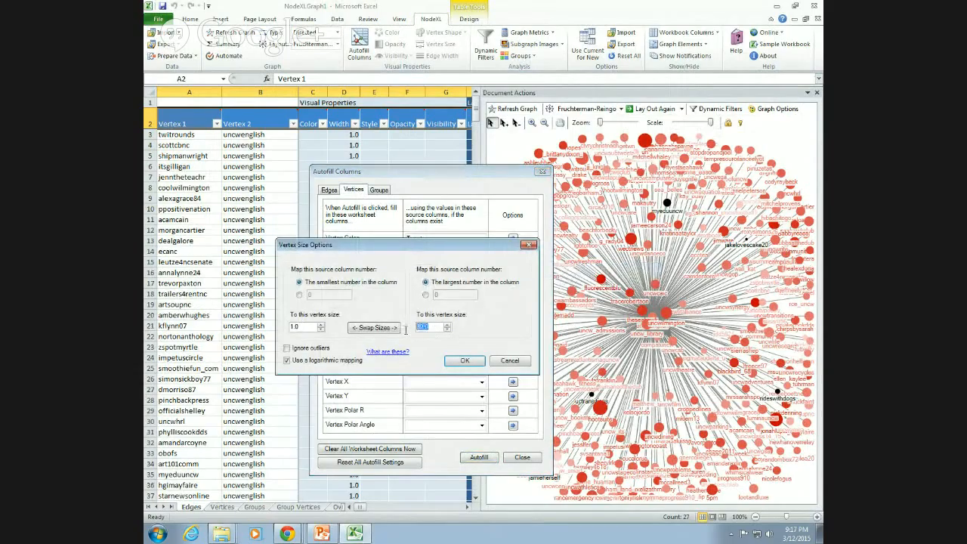
text(10)
click(479, 361)
click(477, 460)
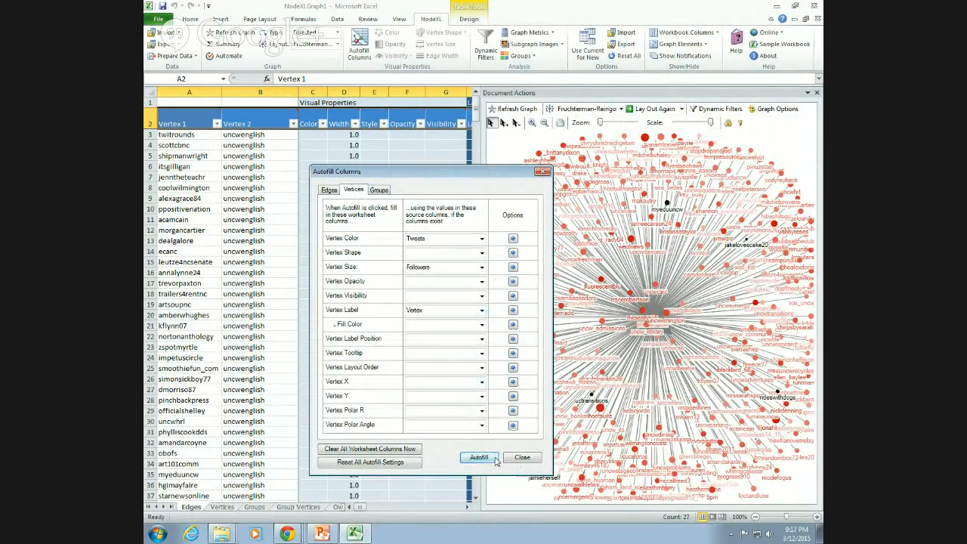
click(521, 457)
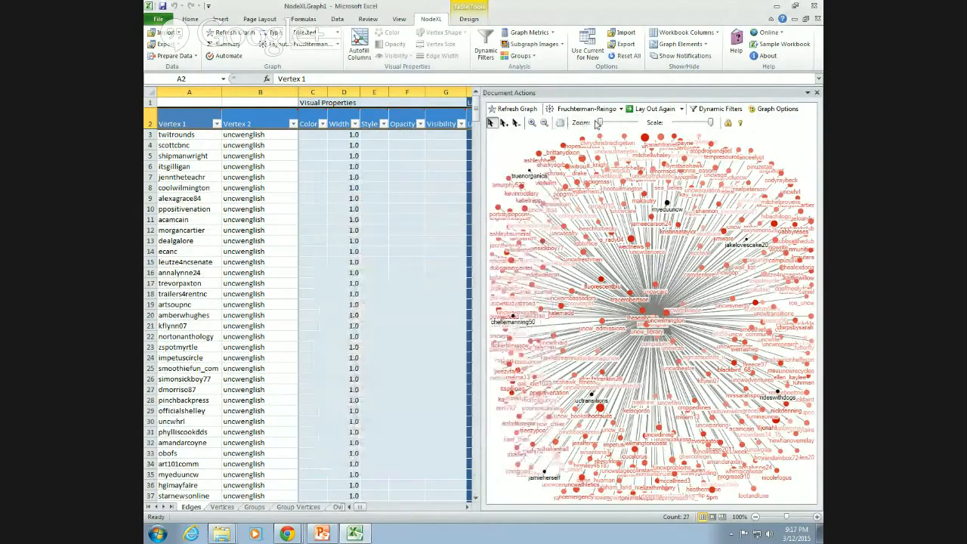
Examine the vertices and labels around the centre of the network graph up close, ending on the full graph.
mouse_move(599, 123)
mouse_down()
mouse_move(616, 125)
mouse_move(590, 125)
mouse_up()
click(559, 123)
drag(627, 283, 606, 268)
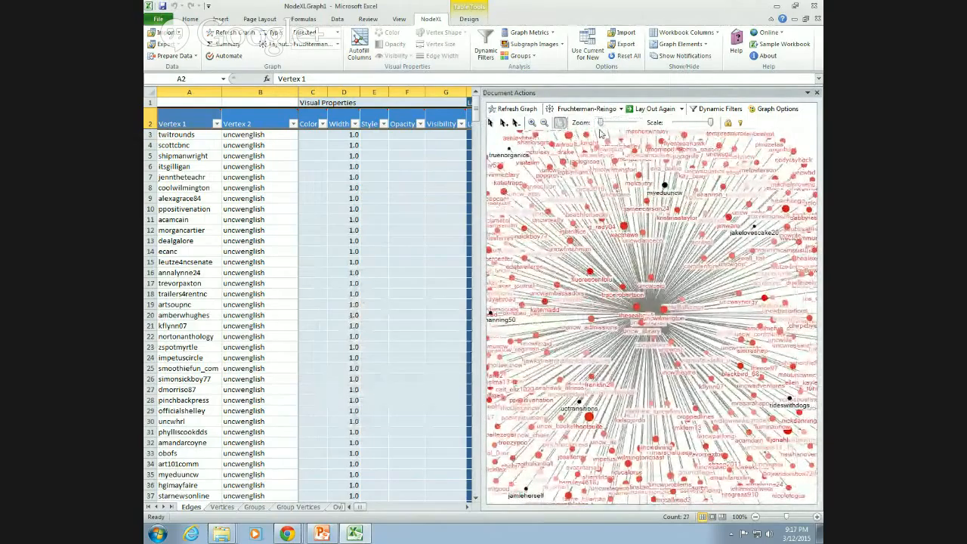
drag(600, 123, 602, 125)
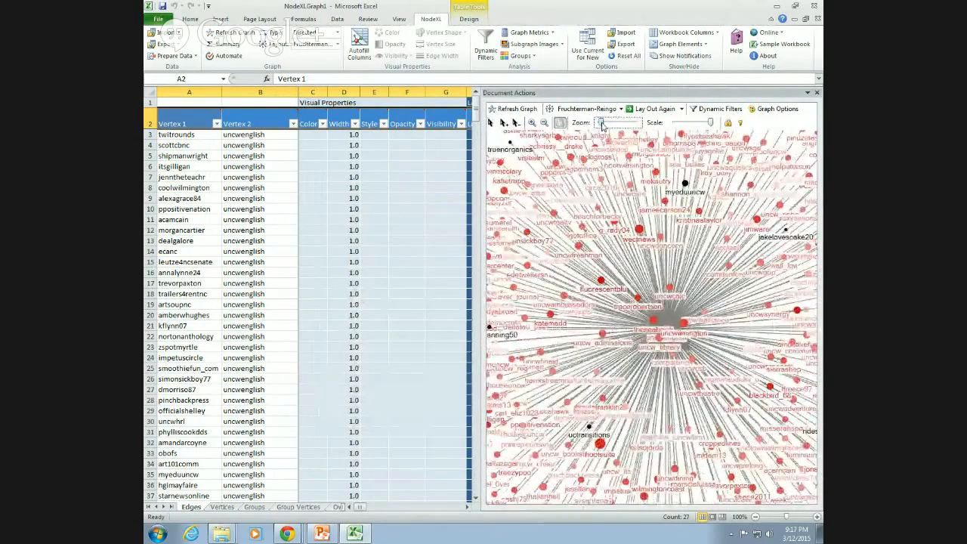
drag(668, 349, 651, 344)
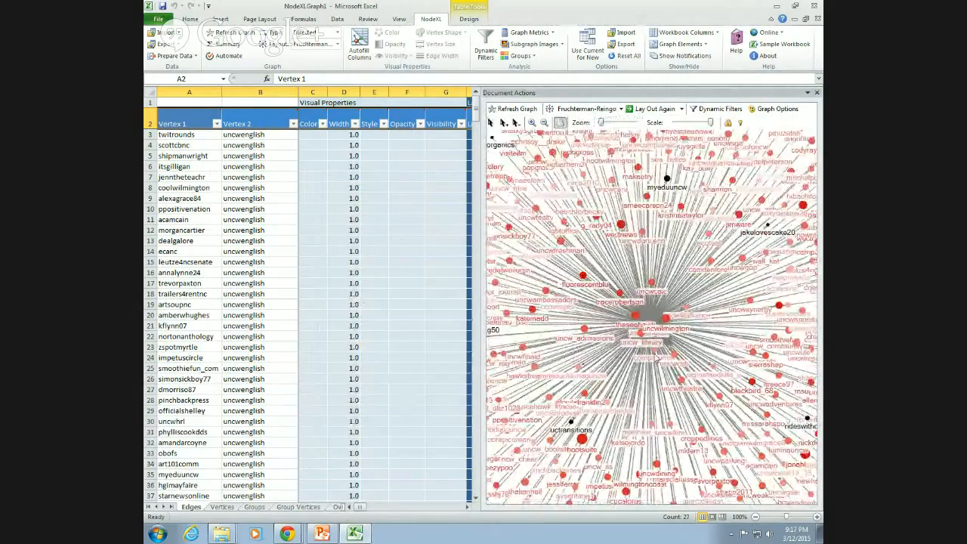
drag(674, 388, 633, 357)
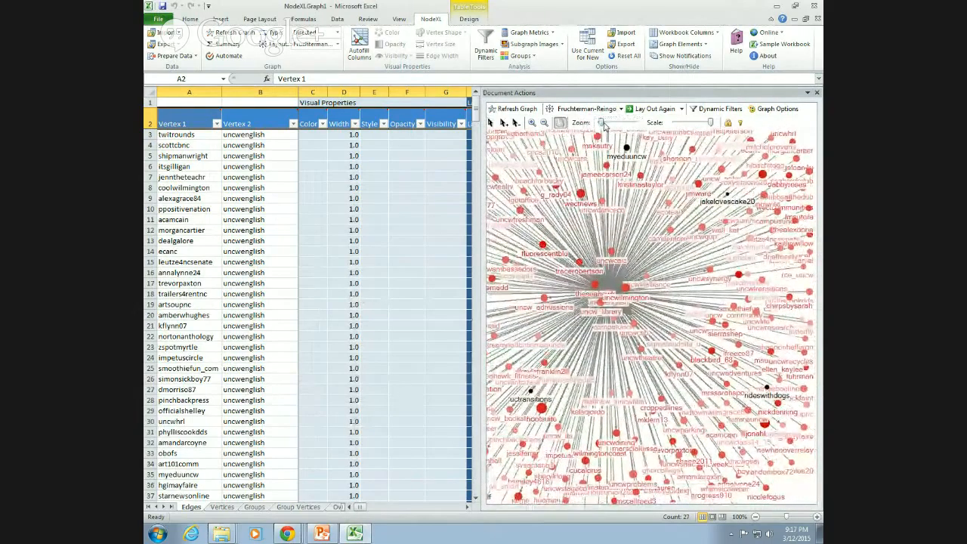
drag(604, 125, 598, 126)
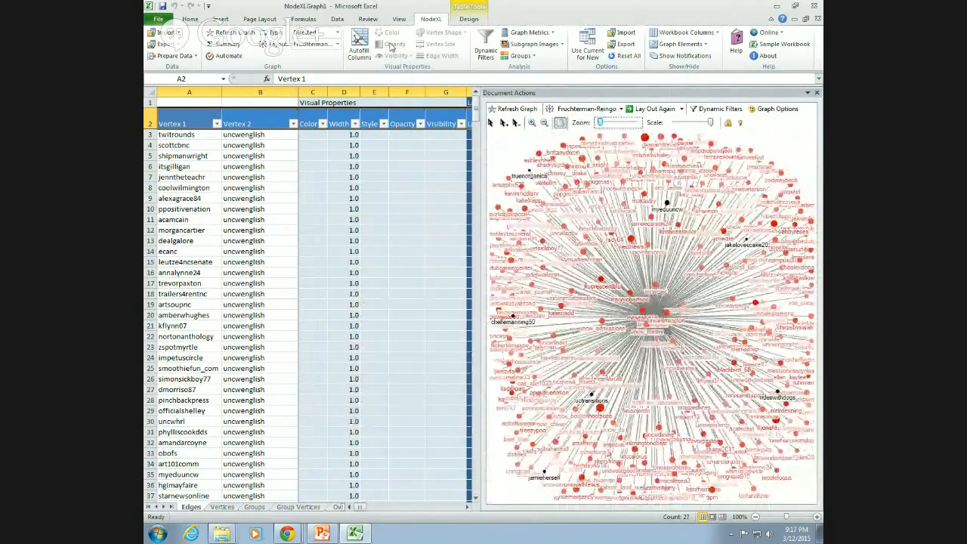
Turn off logarithmic mapping in the vertex size options and autofill the columns again.
click(359, 46)
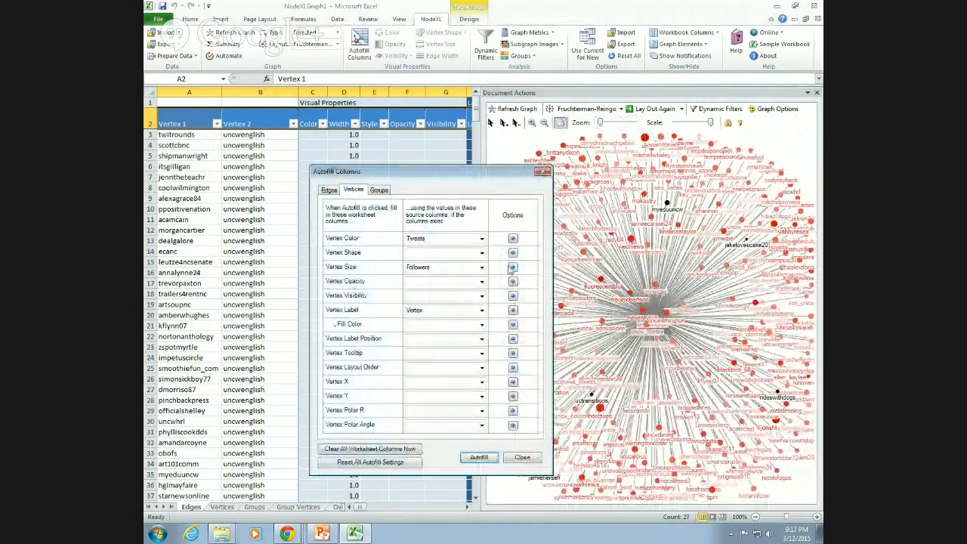
click(512, 270)
click(533, 262)
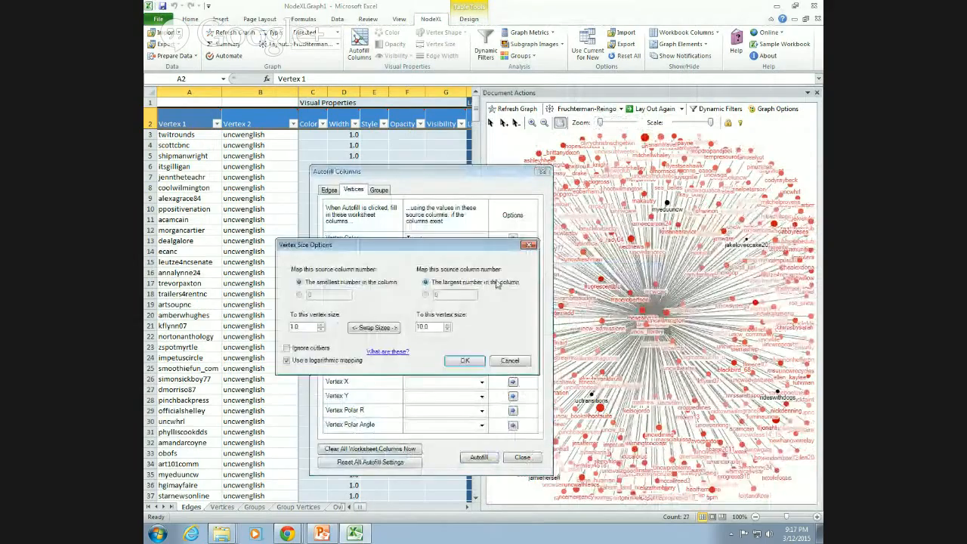
click(287, 360)
click(287, 361)
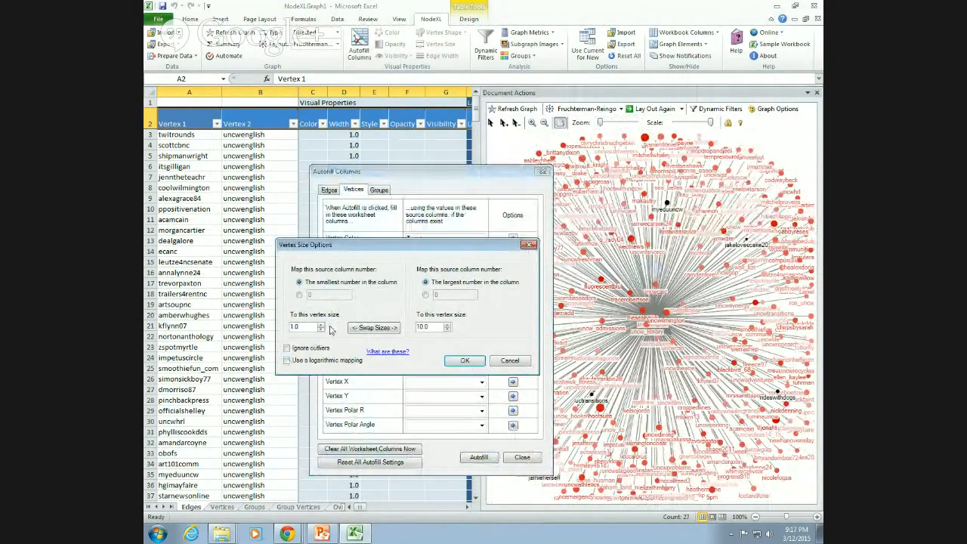
click(314, 349)
click(465, 361)
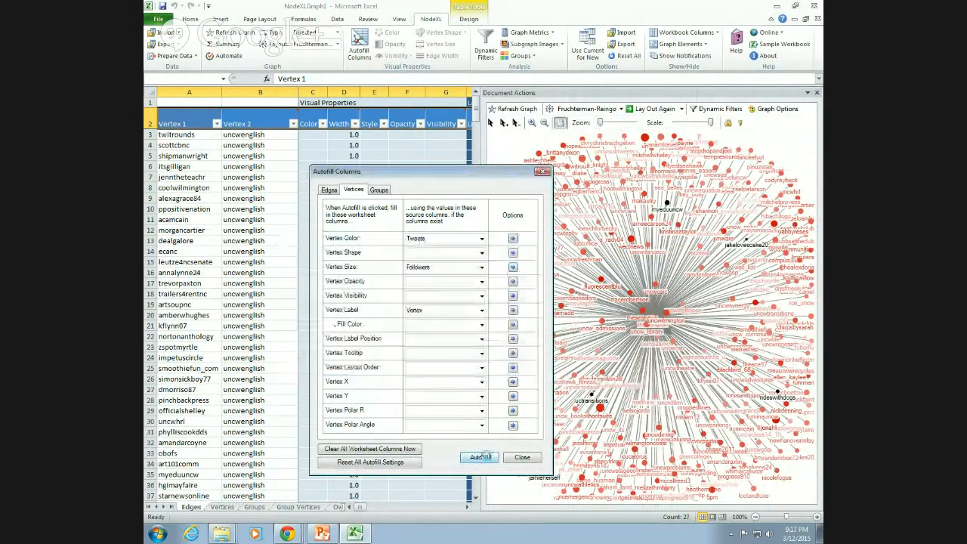
click(480, 456)
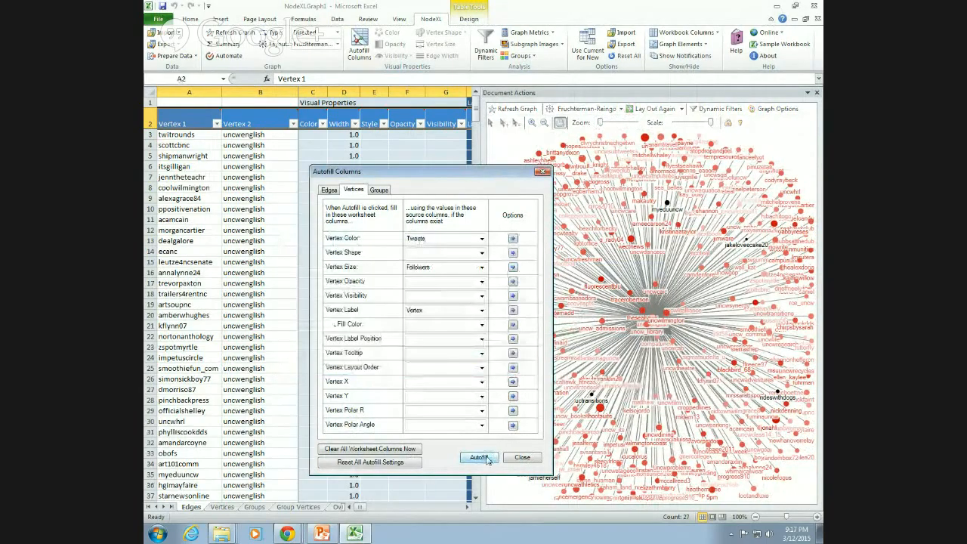
Turn on ignoring outliers in the vertex size options, autofill the columns again, and close the autofill settings.
click(513, 269)
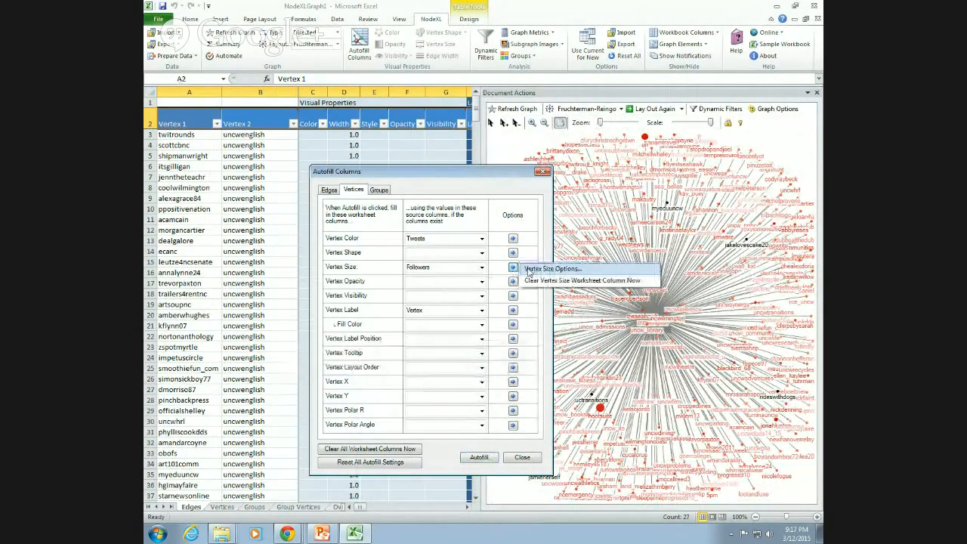
click(532, 270)
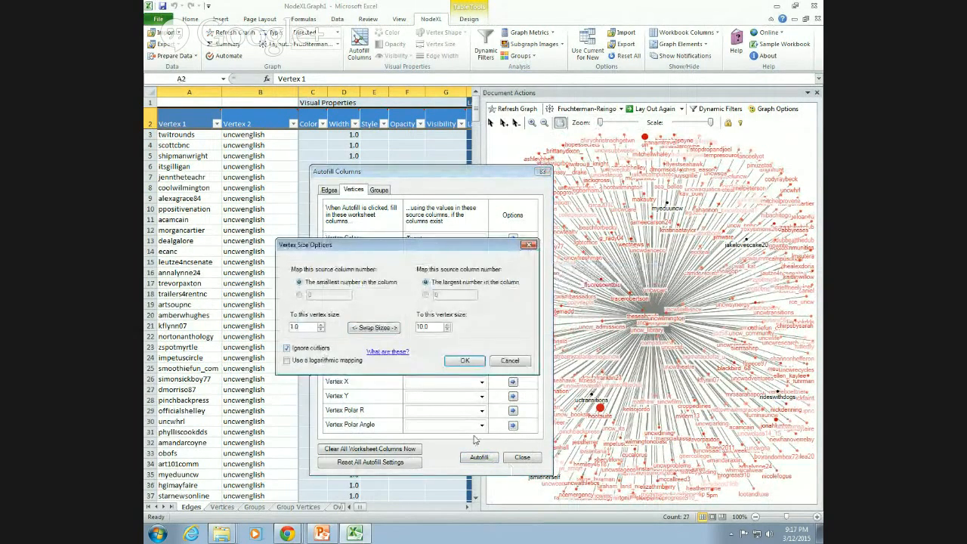
click(465, 360)
click(479, 456)
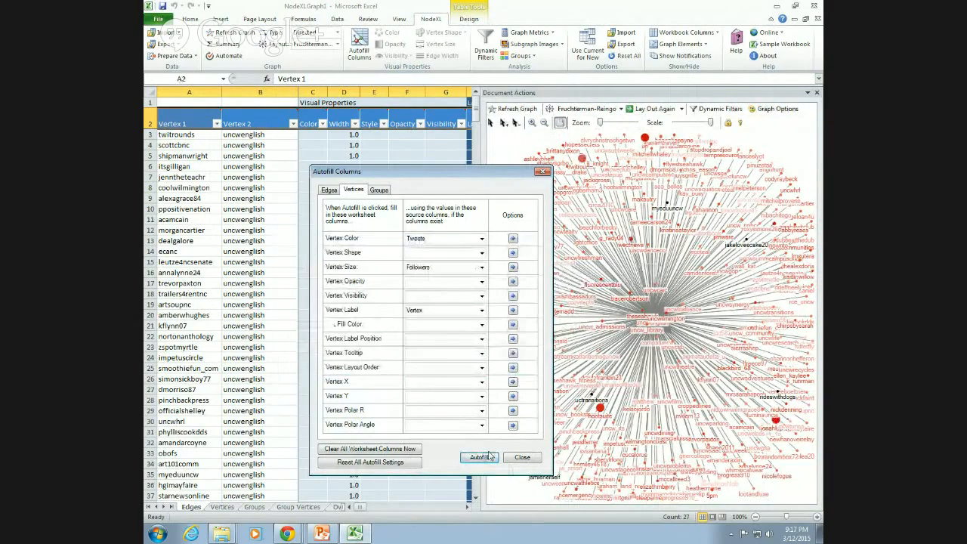
drag(487, 169, 412, 175)
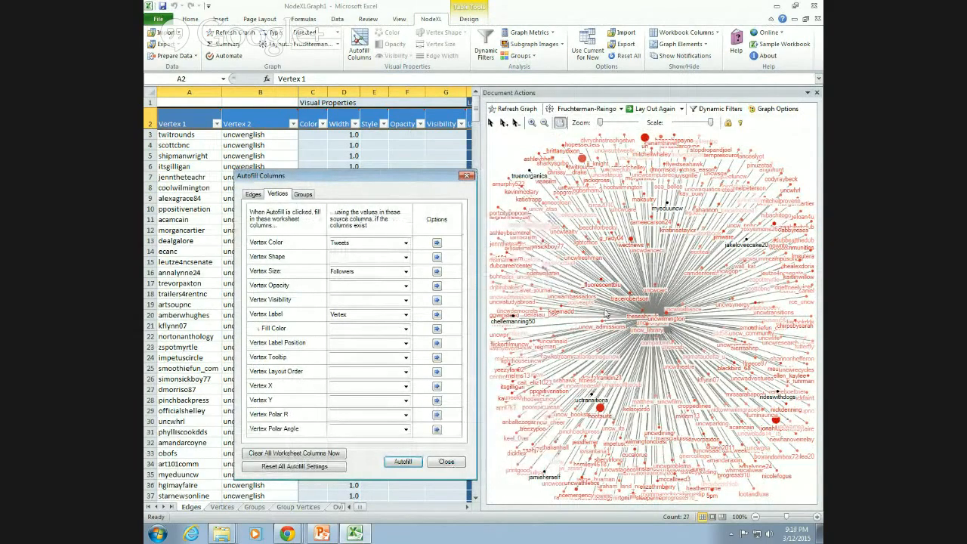
click(646, 376)
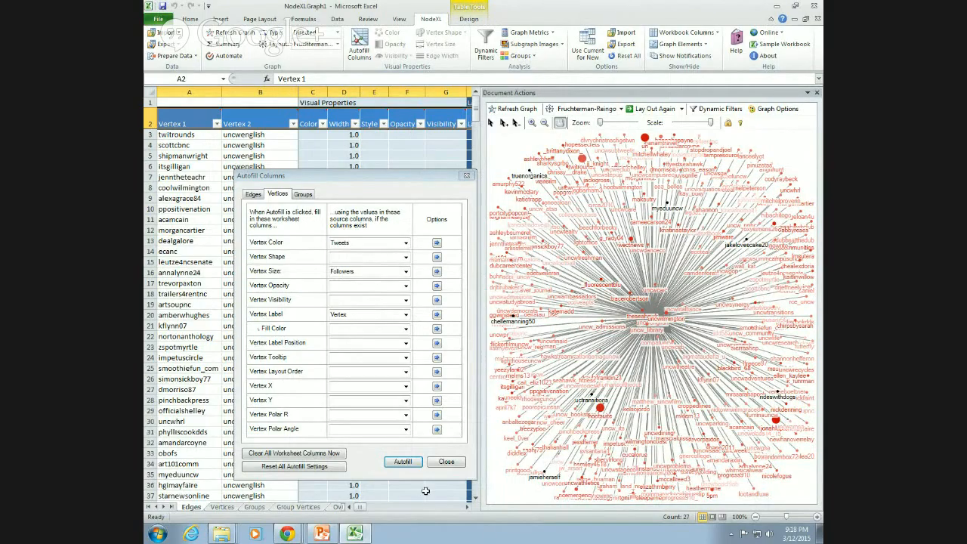
click(451, 460)
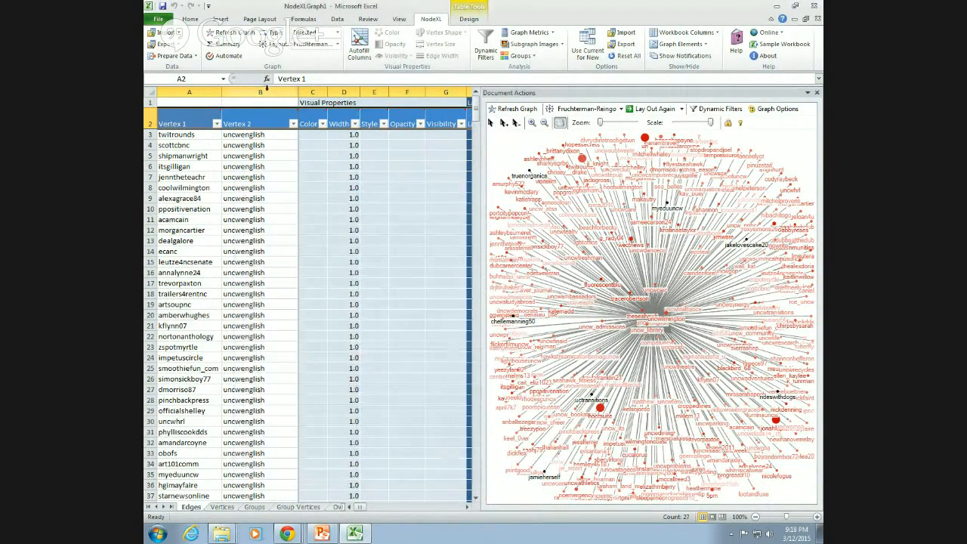
Import the YouTube user's network for the prefilled username with 1.5 levels included, and show the Vertices worksheet.
click(175, 57)
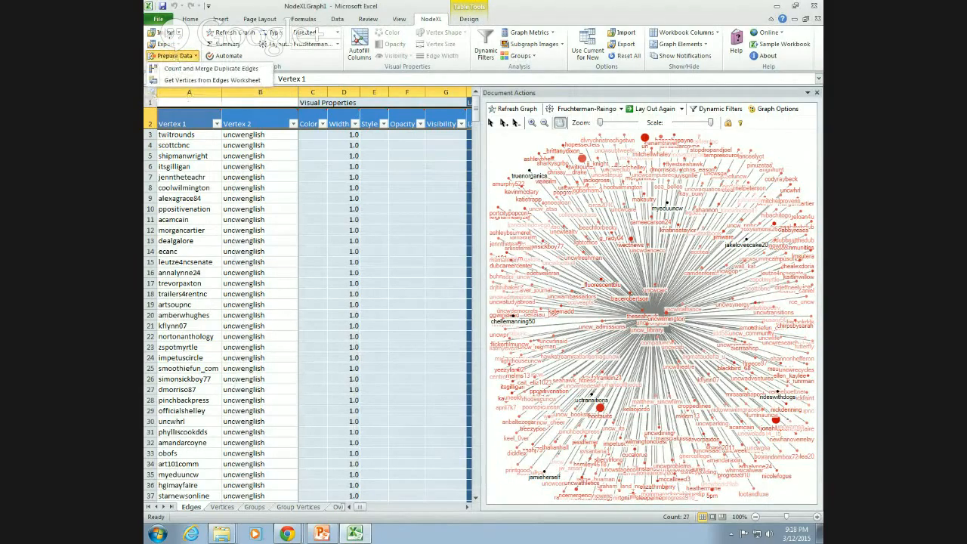
click(168, 33)
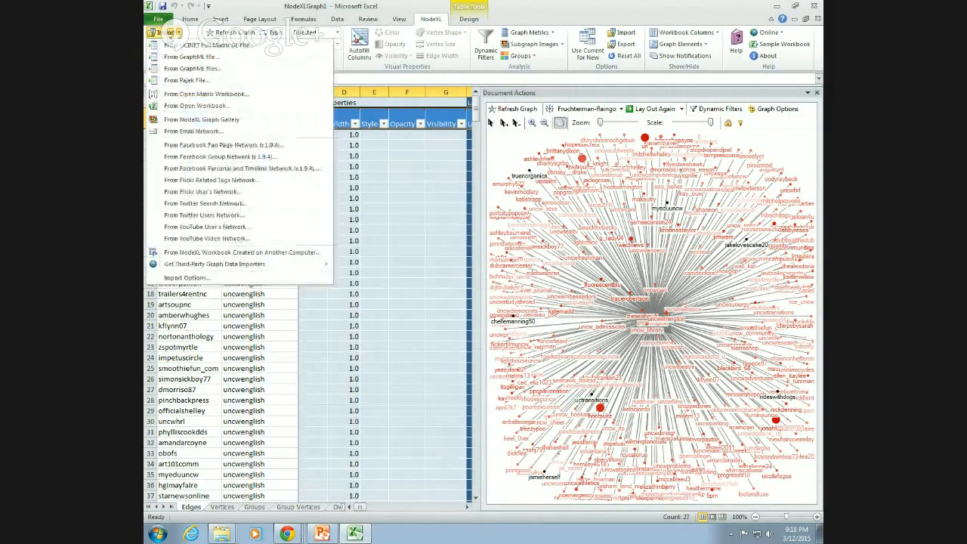
click(243, 228)
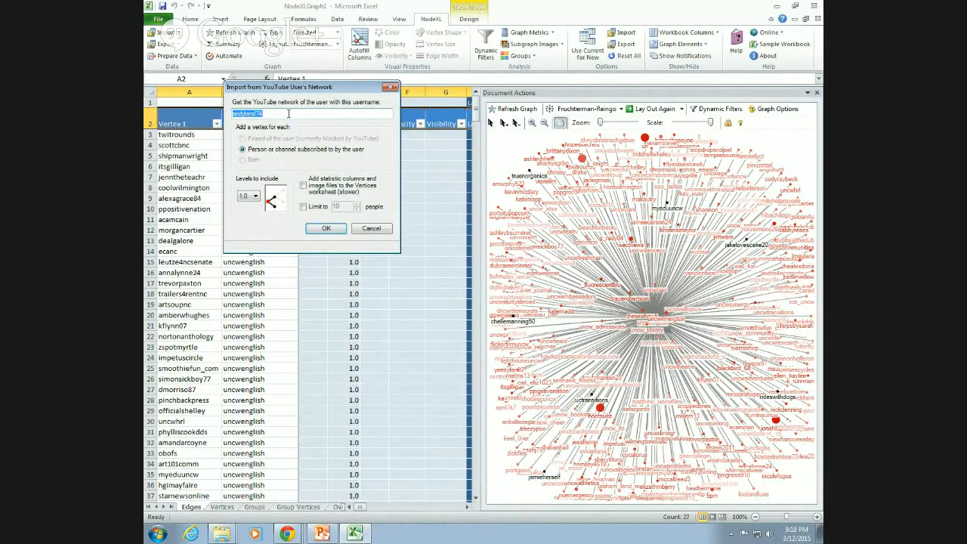
click(322, 229)
click(253, 195)
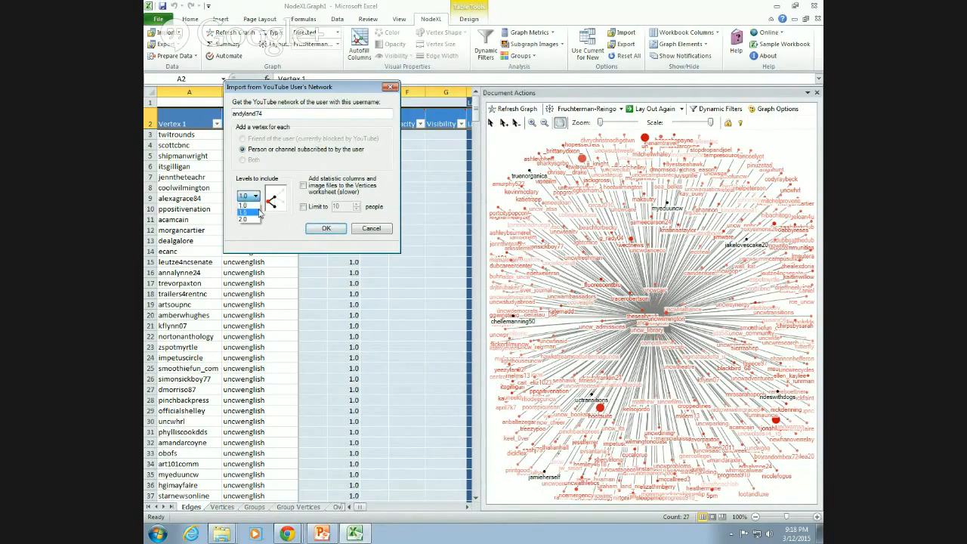
click(257, 215)
click(317, 228)
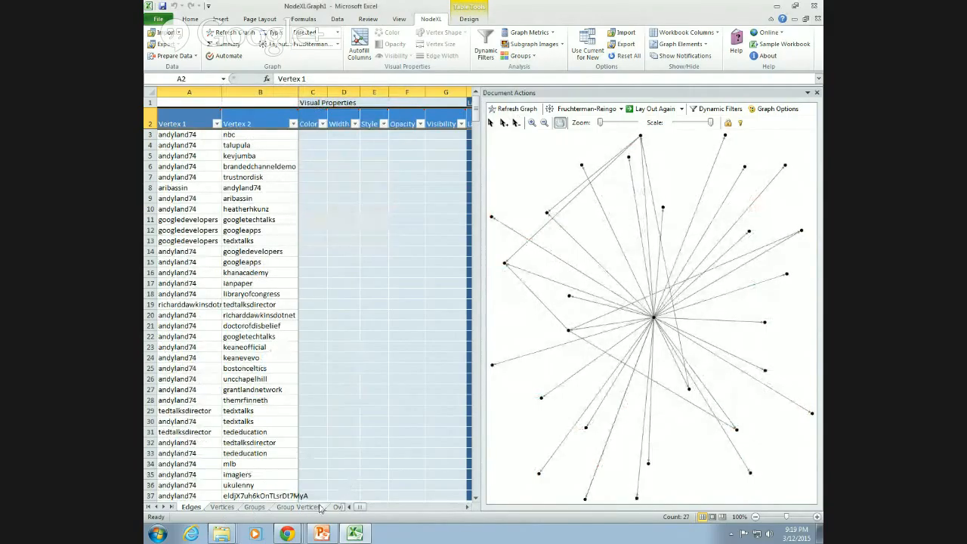
click(225, 508)
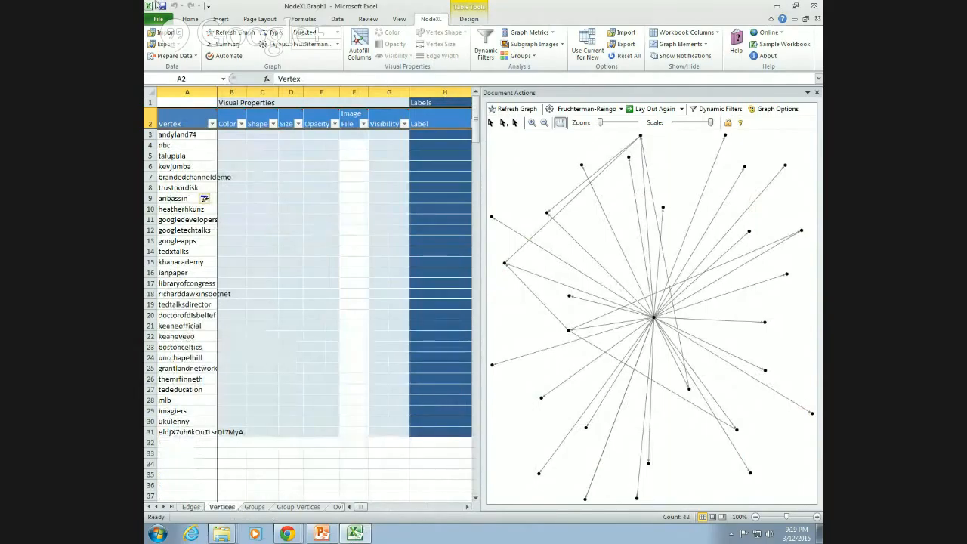
Switch to Chrome, search for "nodexl social network importer" and open the Social Network Importer for NodeXL project page.
click(163, 33)
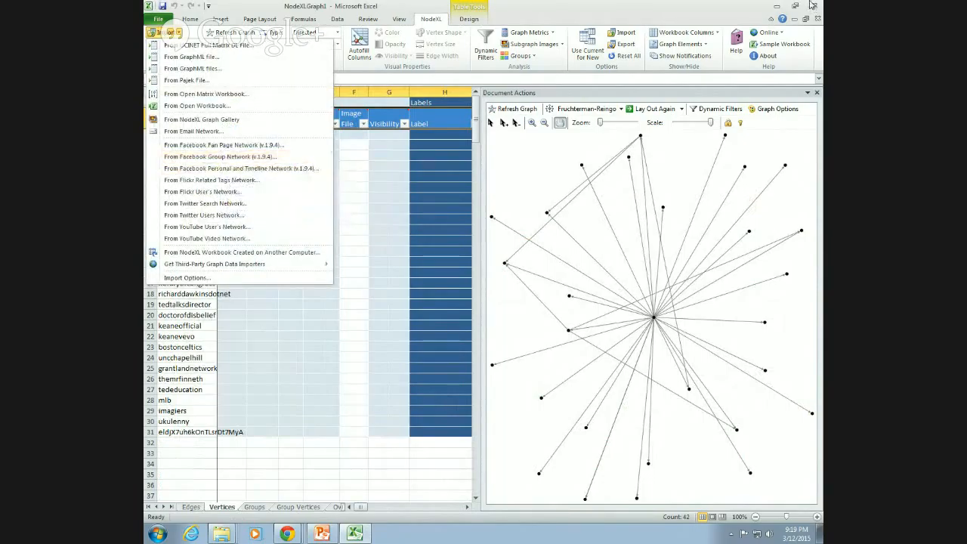
click(777, 6)
mouse_move(291, 534)
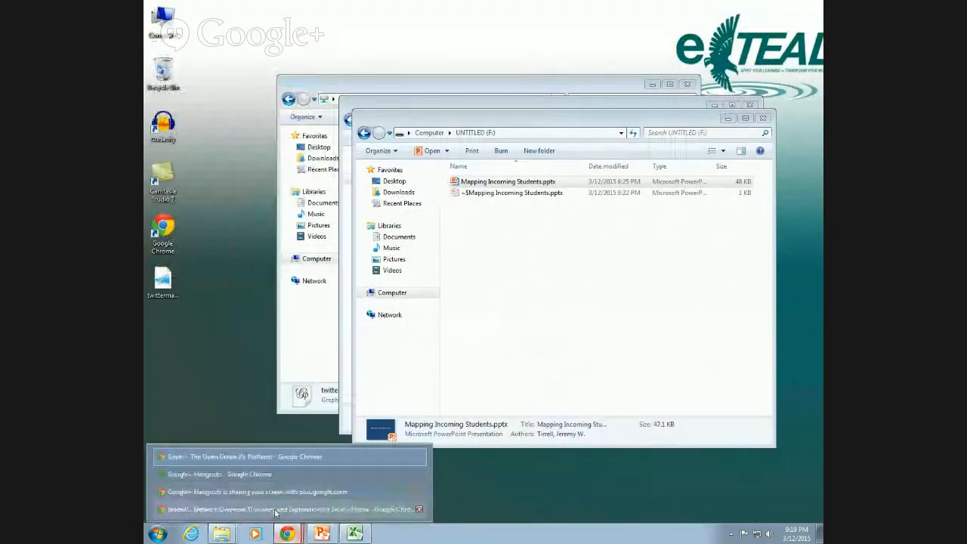
click(275, 509)
click(286, 24)
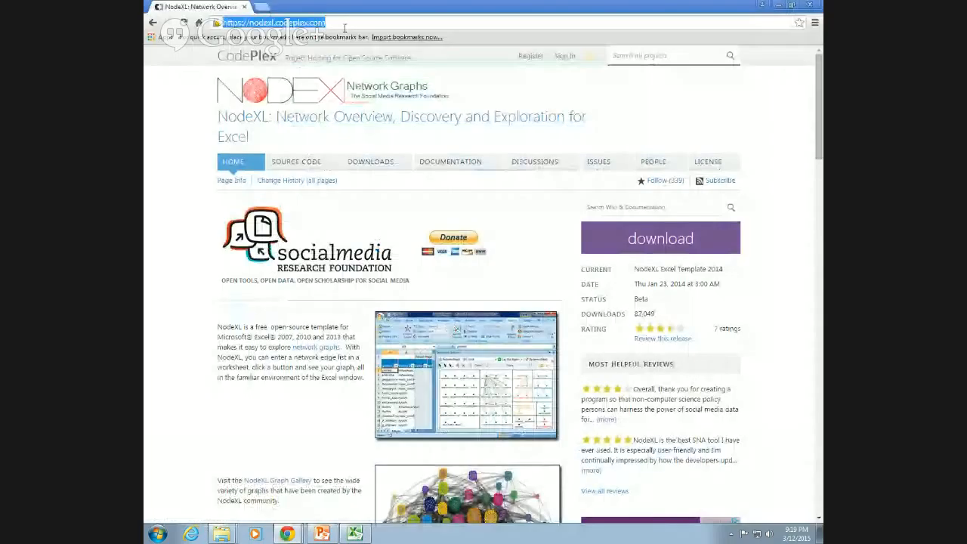
text(nodexl s)
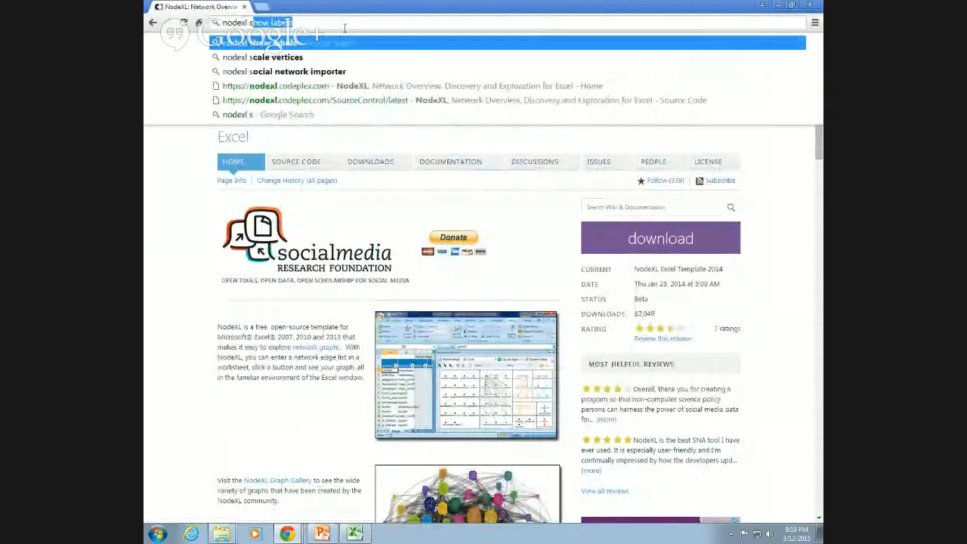
text(ocial network importer)
key(Return)
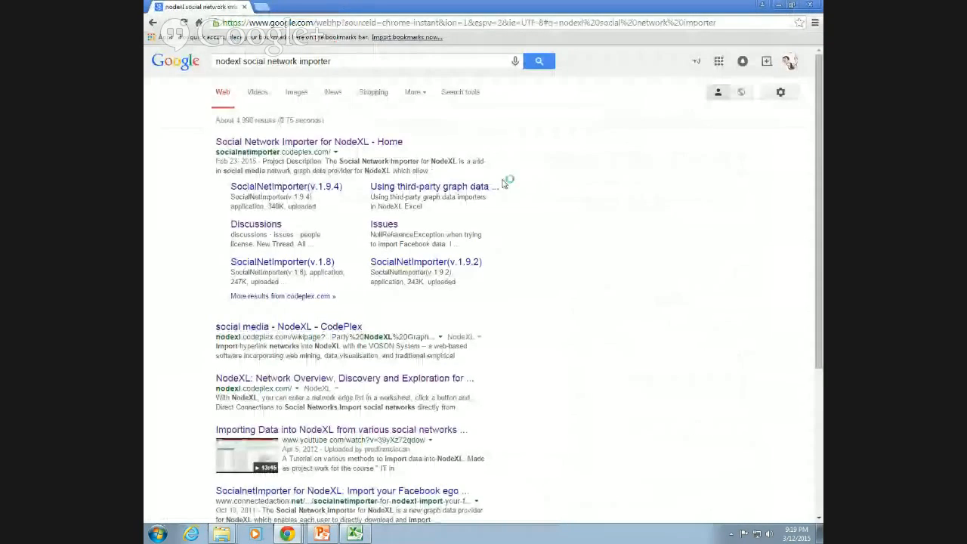
click(348, 142)
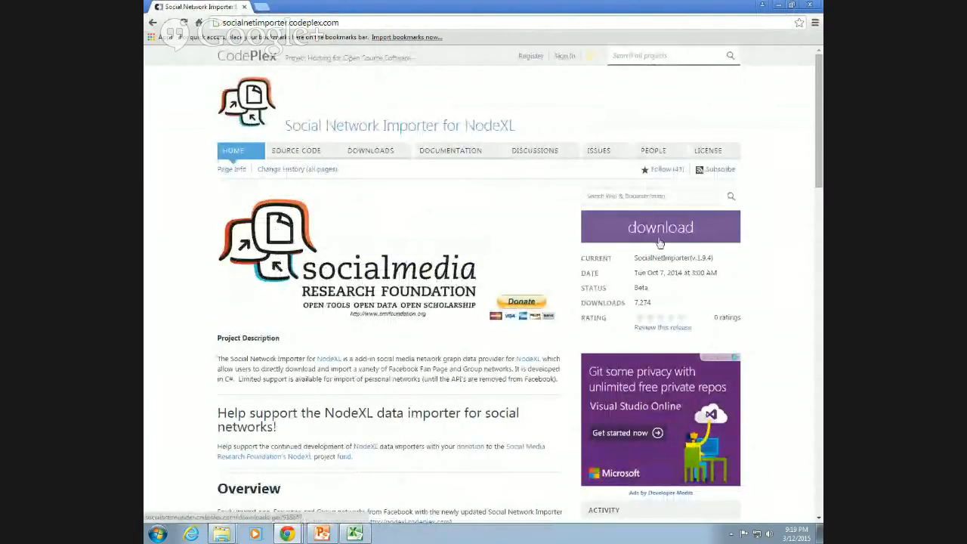
Switch back to Excel, look over the Facebook Group Network import options, and cancel the import.
click(287, 534)
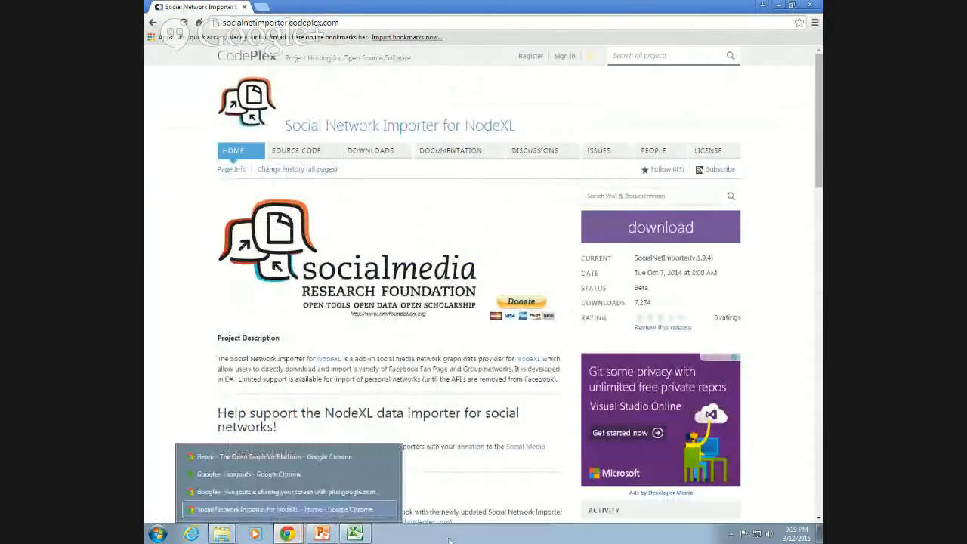
click(354, 534)
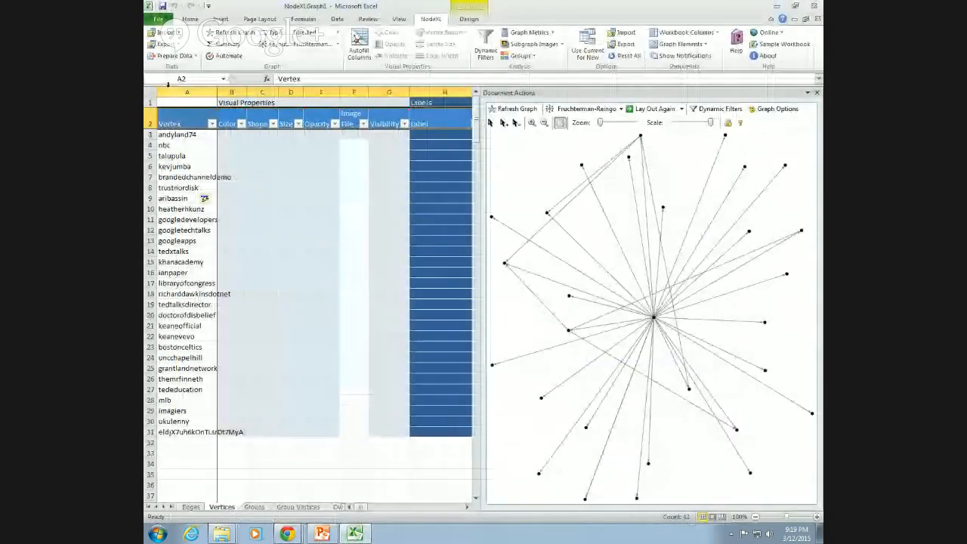
click(166, 32)
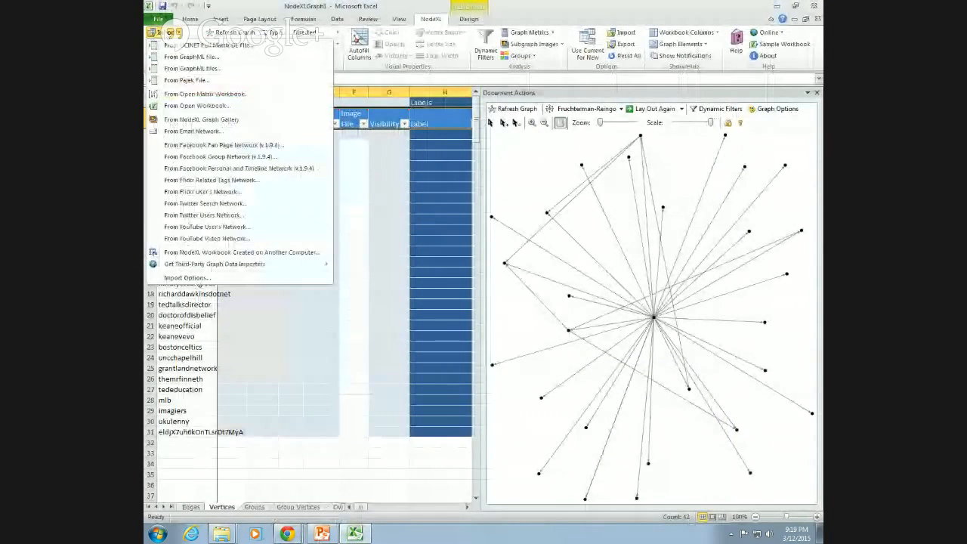
click(252, 157)
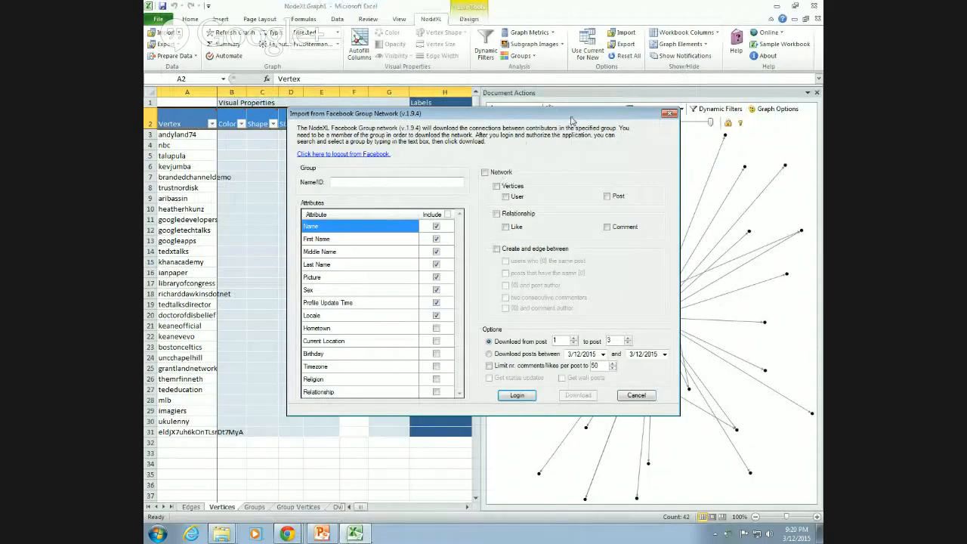
drag(572, 120, 617, 157)
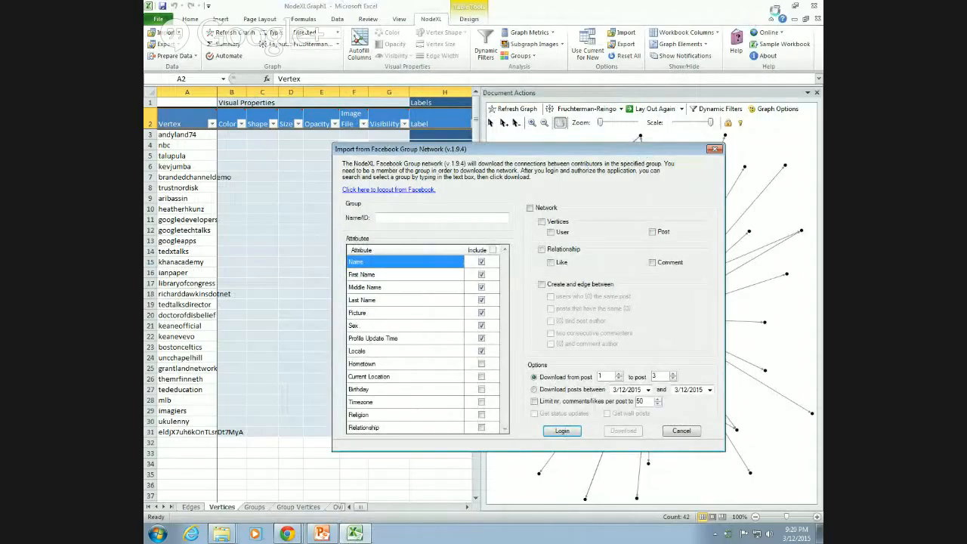
click(681, 430)
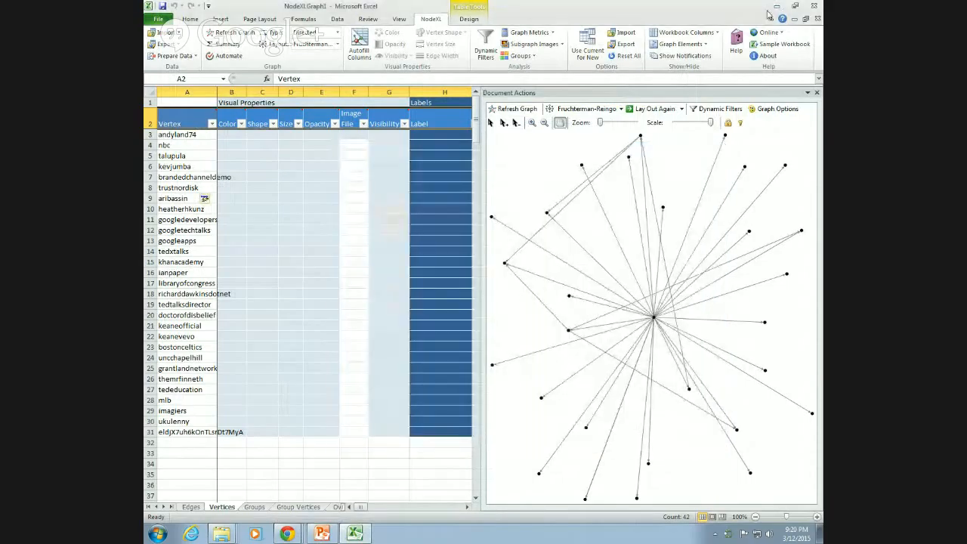
Return to the importer's project page in Chrome and read the reported issue "Unknown Identifier 1.0".
click(777, 6)
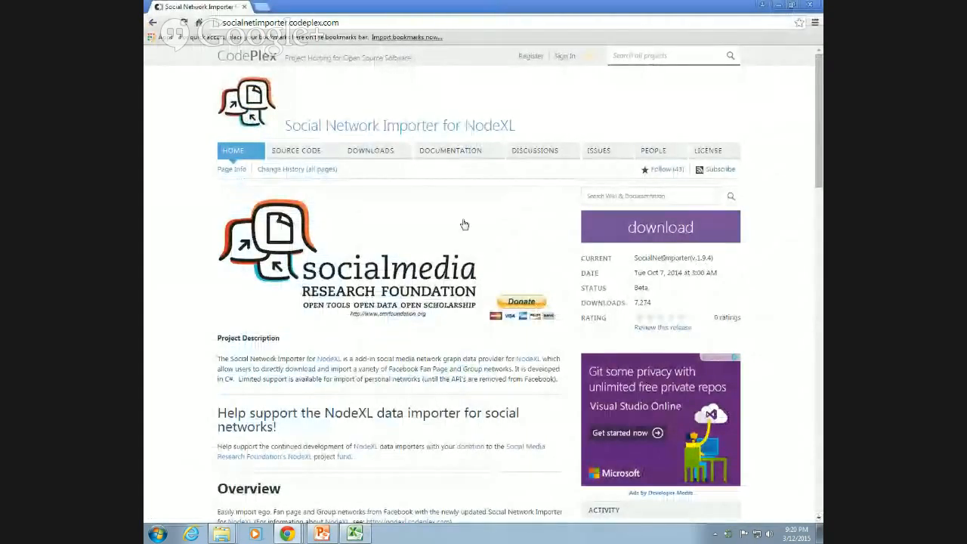
click(604, 152)
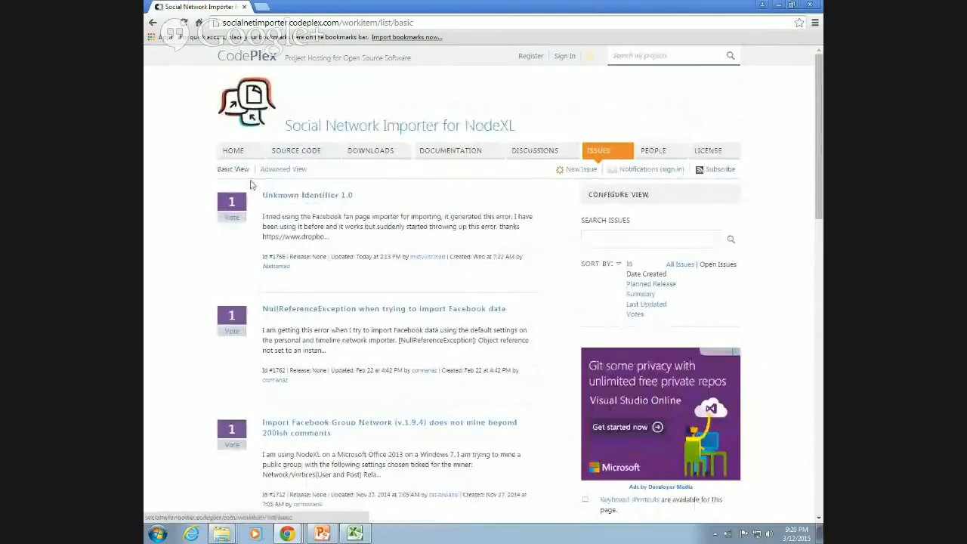
click(337, 196)
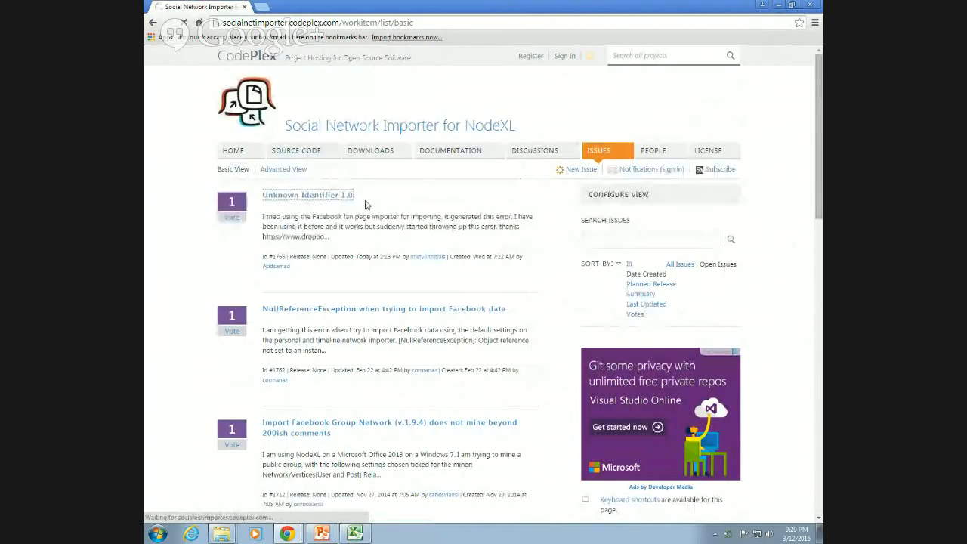
double_click(394, 333)
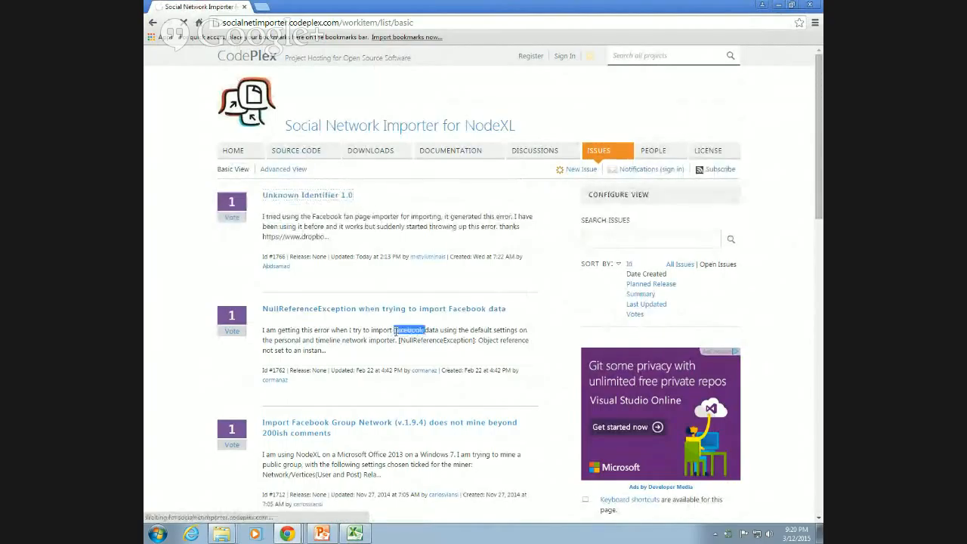
click(152, 24)
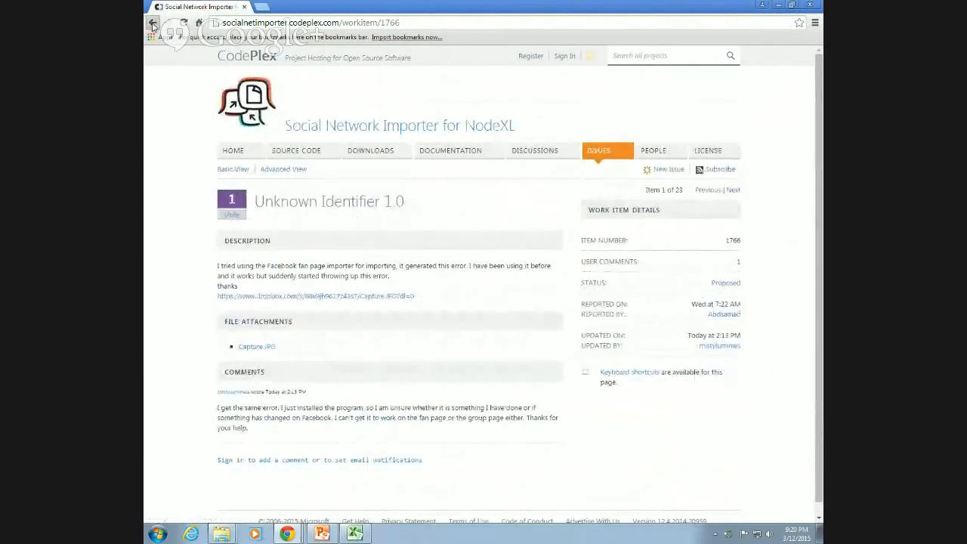
click(776, 6)
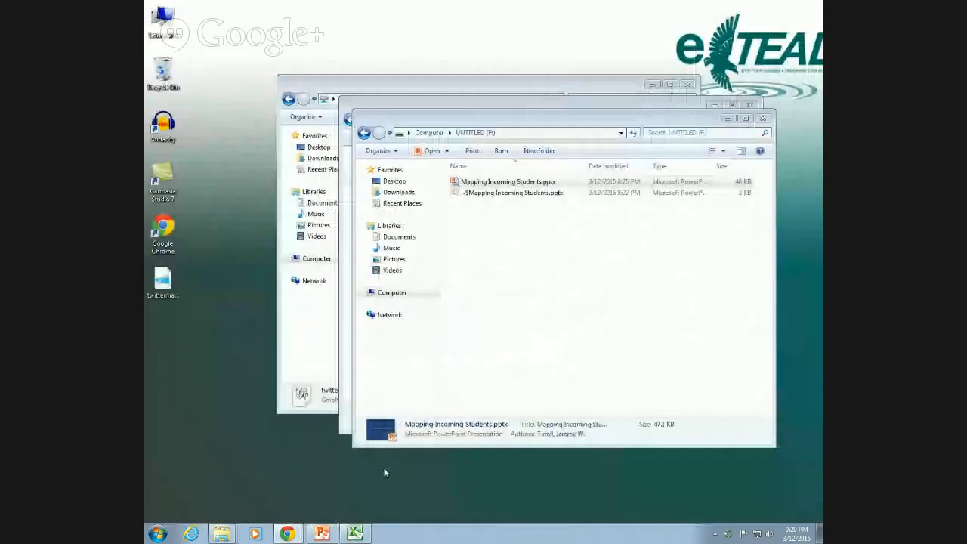
Switch to Excel, try to log in to Facebook from the Facebook Group Network import, and cancel it.
click(354, 533)
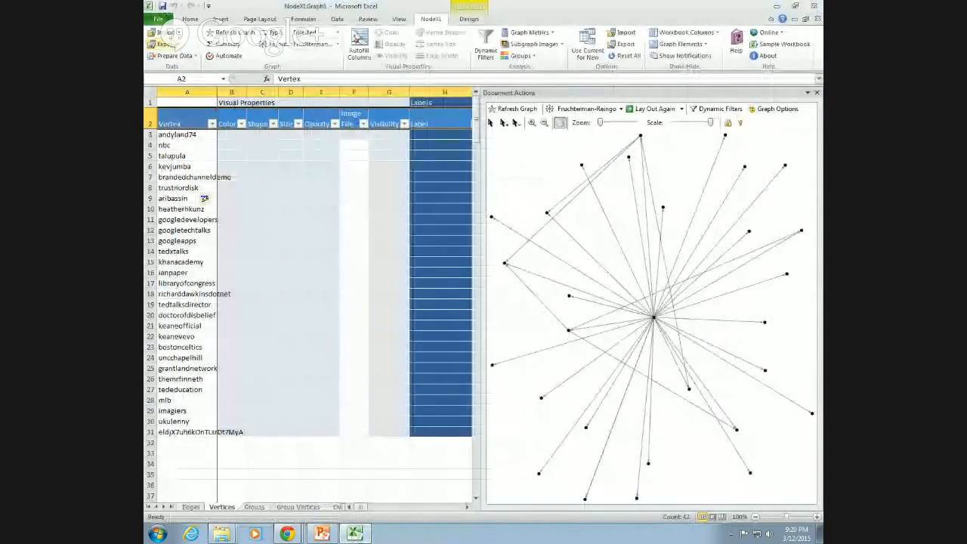
click(170, 32)
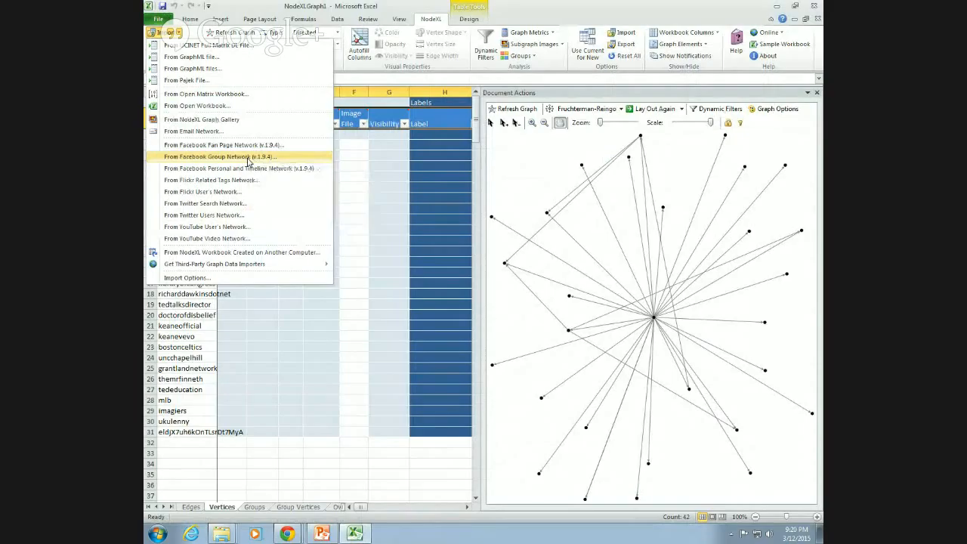
click(248, 161)
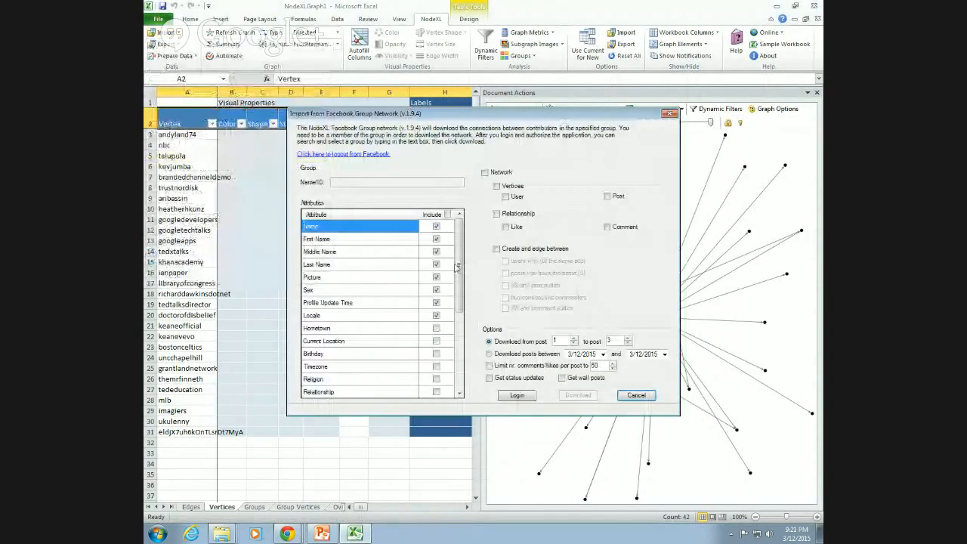
click(532, 400)
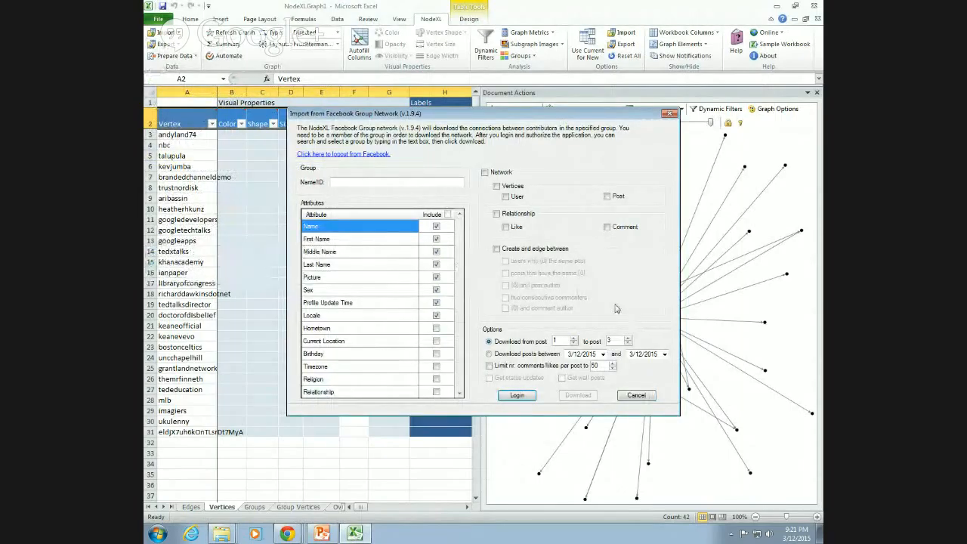
click(638, 396)
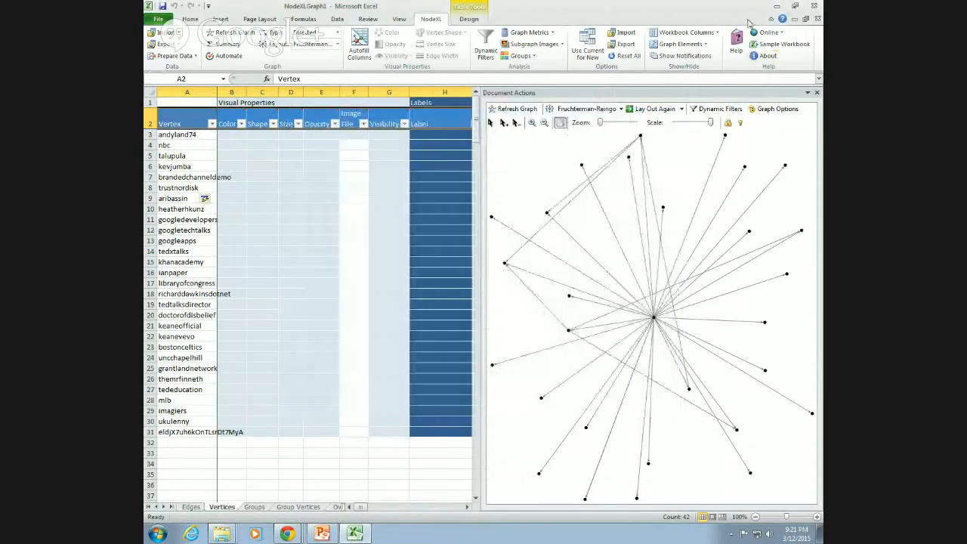
Close Excel, switch to the netvizz page on Facebook in Chrome, and open its group data module.
click(815, 5)
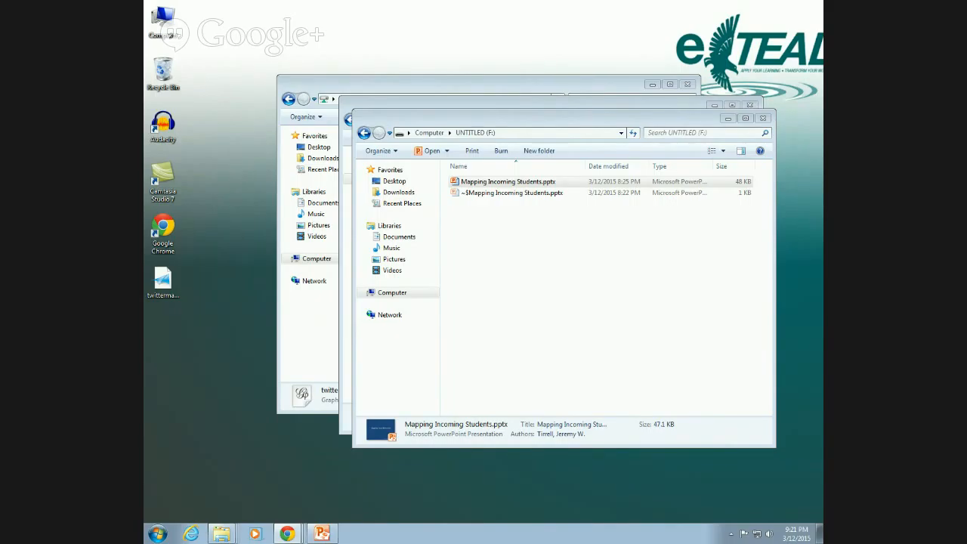
drag(822, 42, 362, 2)
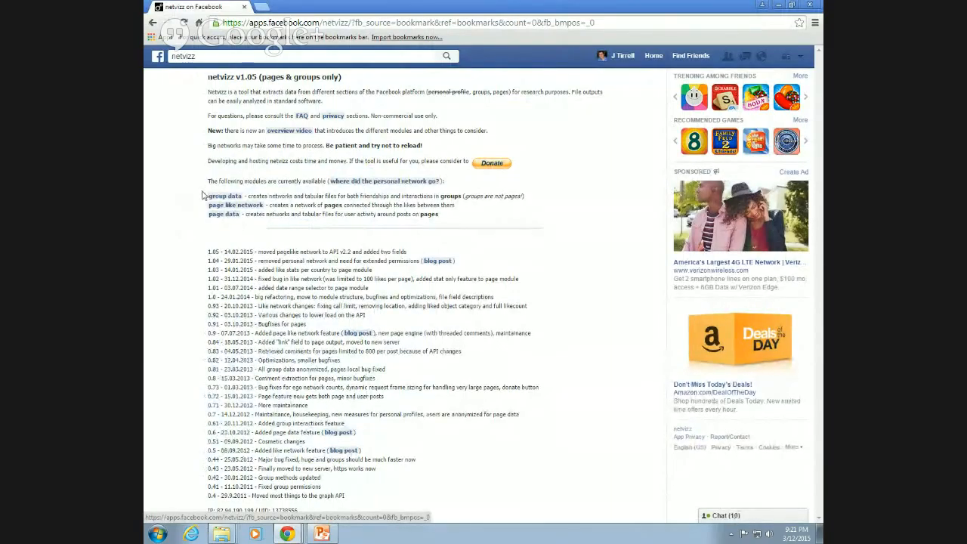
click(229, 199)
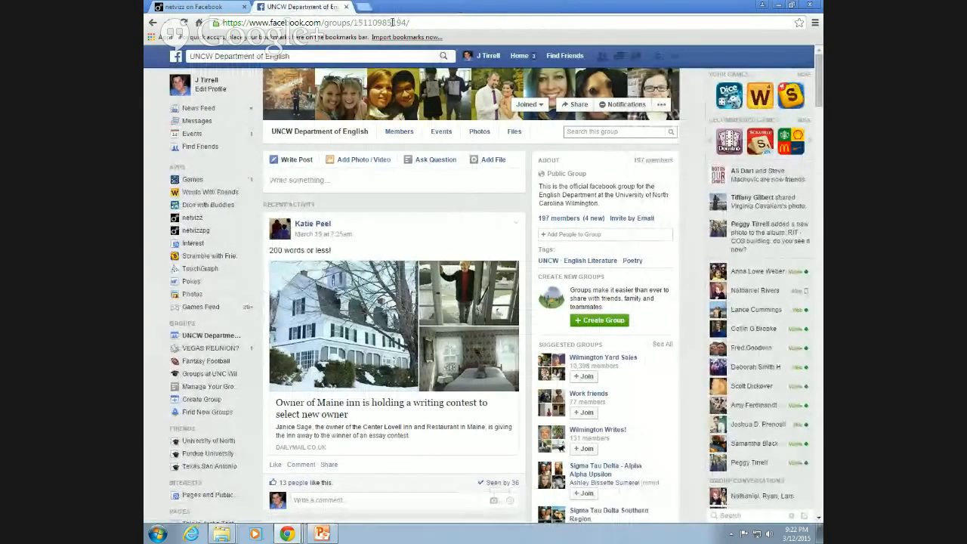
Copy the group ID from the UNCW Department of English group's web address into netvizz's group id field.
click(392, 23)
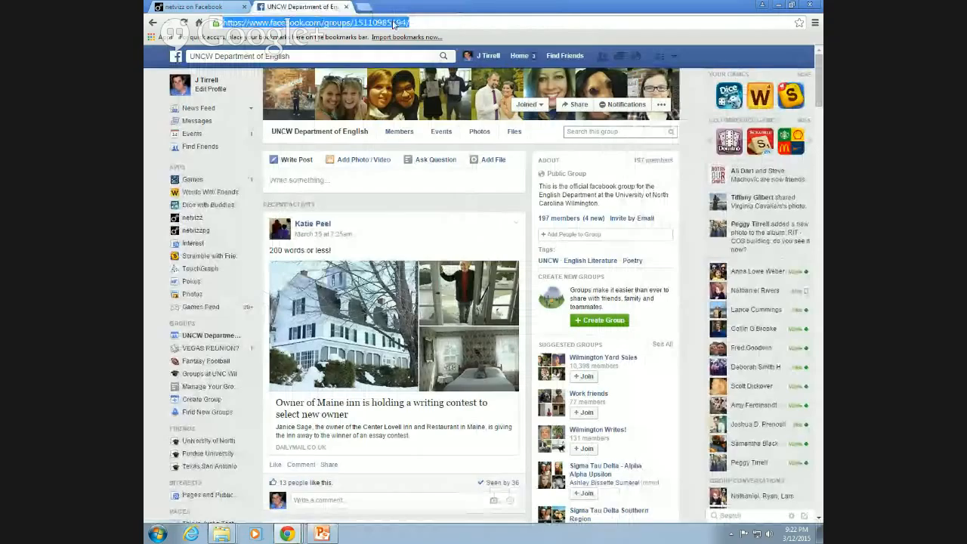
click(818, 103)
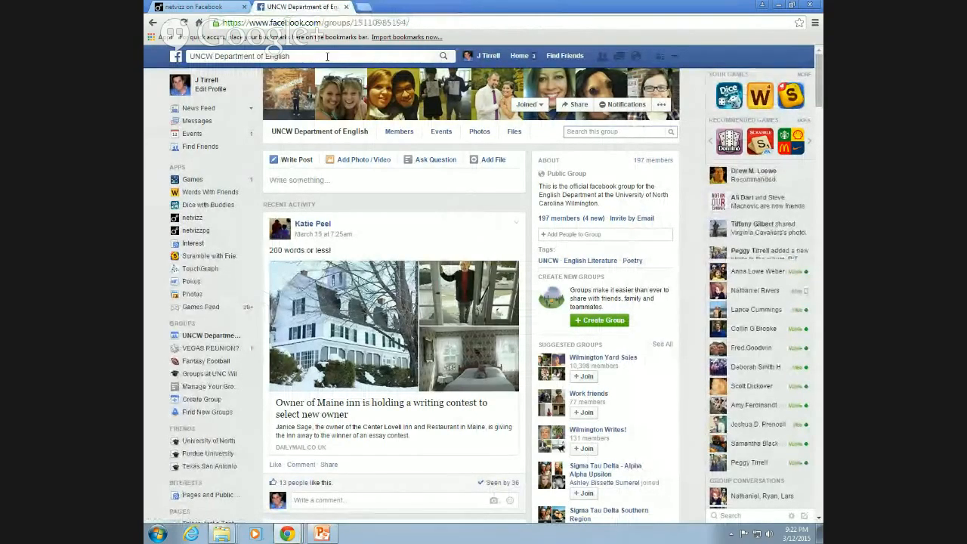
click(381, 22)
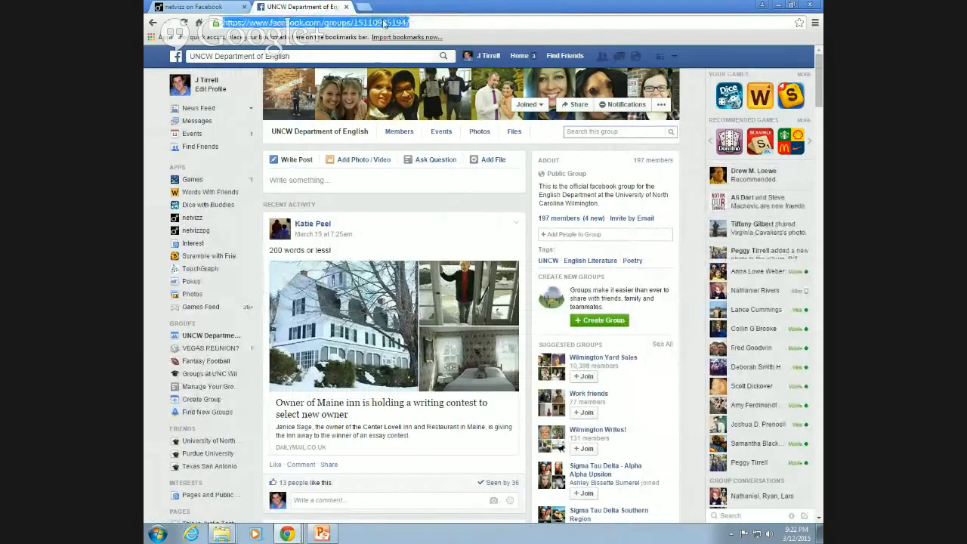
click(230, 7)
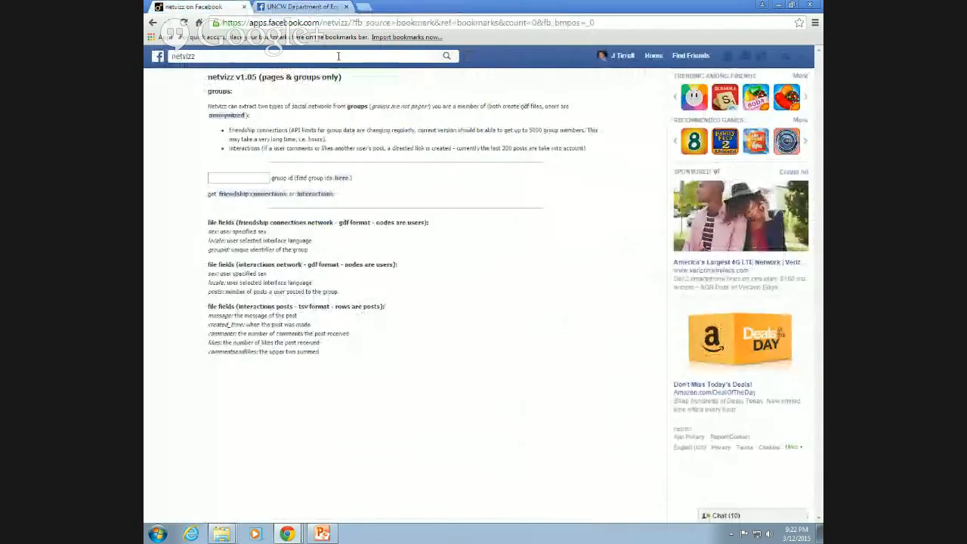
click(253, 176)
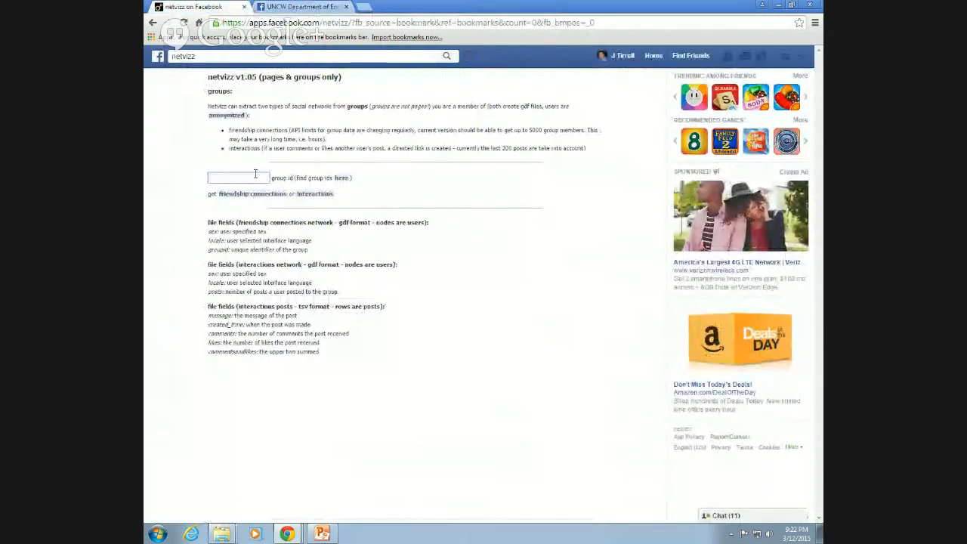
click(298, 7)
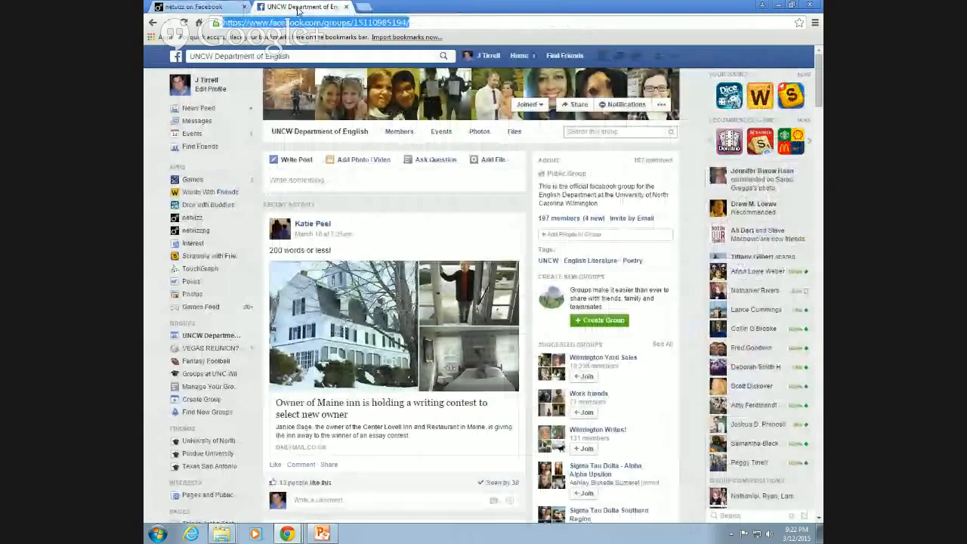
double_click(379, 21)
key(ctrl+c)
click(236, 7)
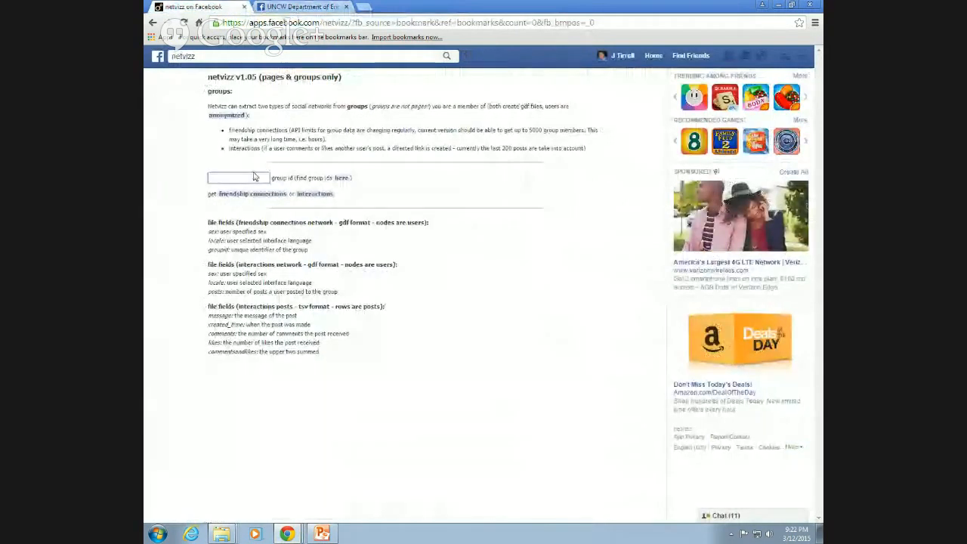
key(ctrl+v)
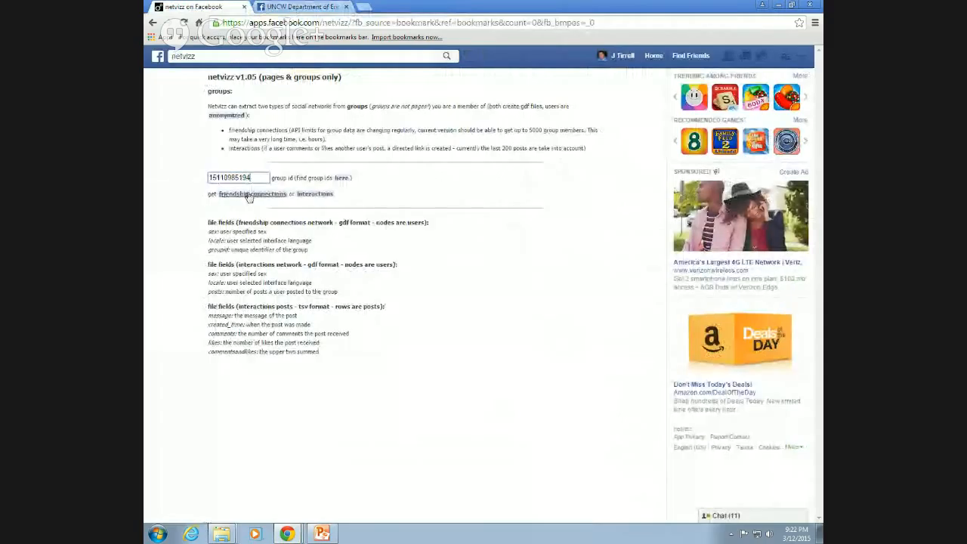
Extract the group's friendship connections with netvizz and place the friendships.gdf file on the desktop.
click(260, 196)
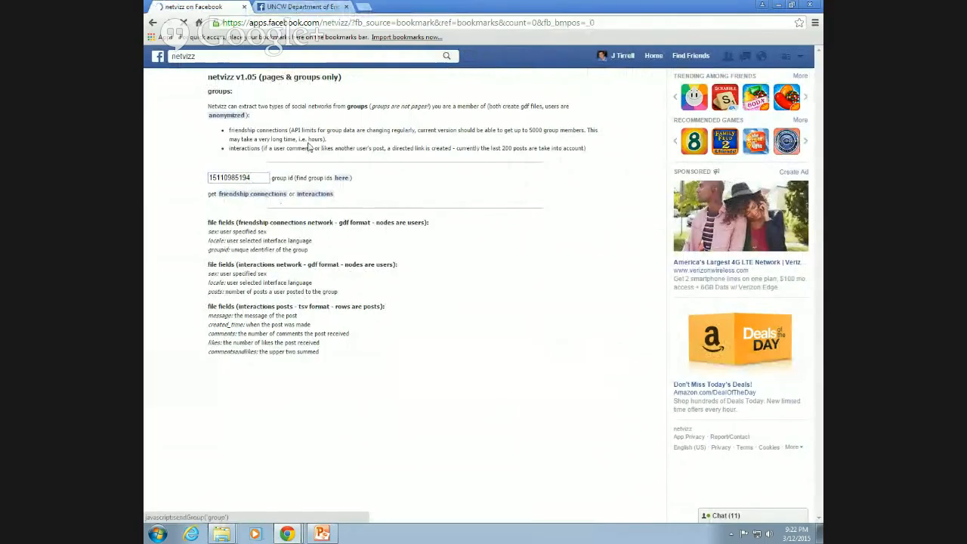
click(334, 8)
click(346, 7)
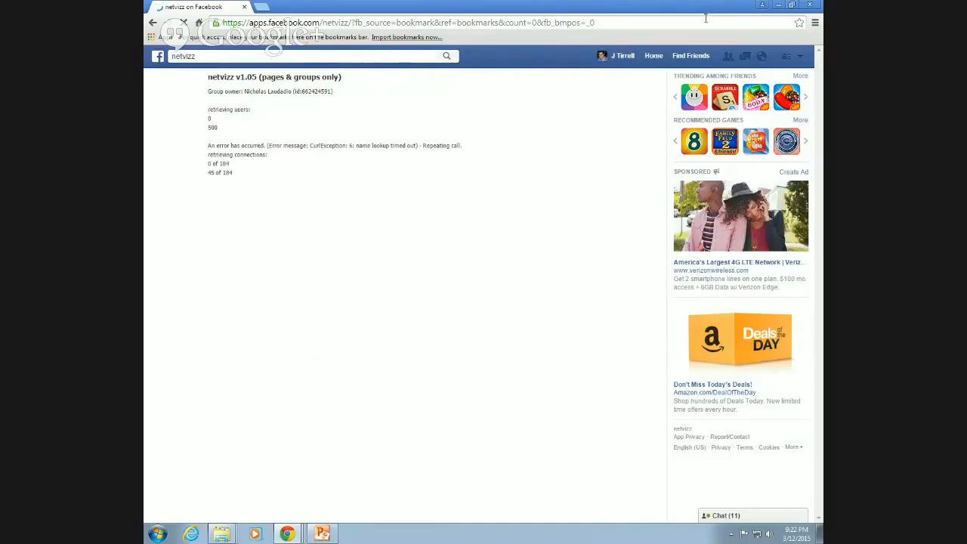
click(778, 6)
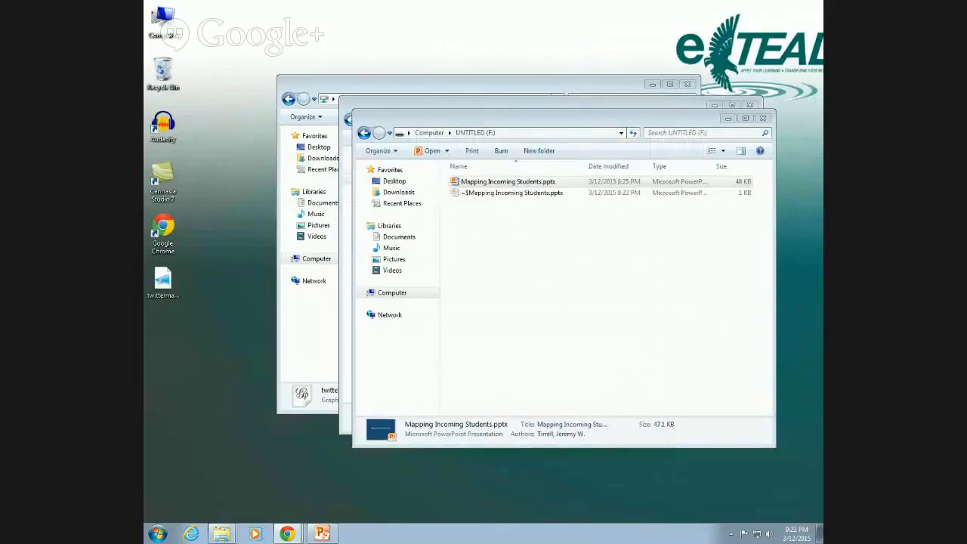
drag(145, 392, 177, 351)
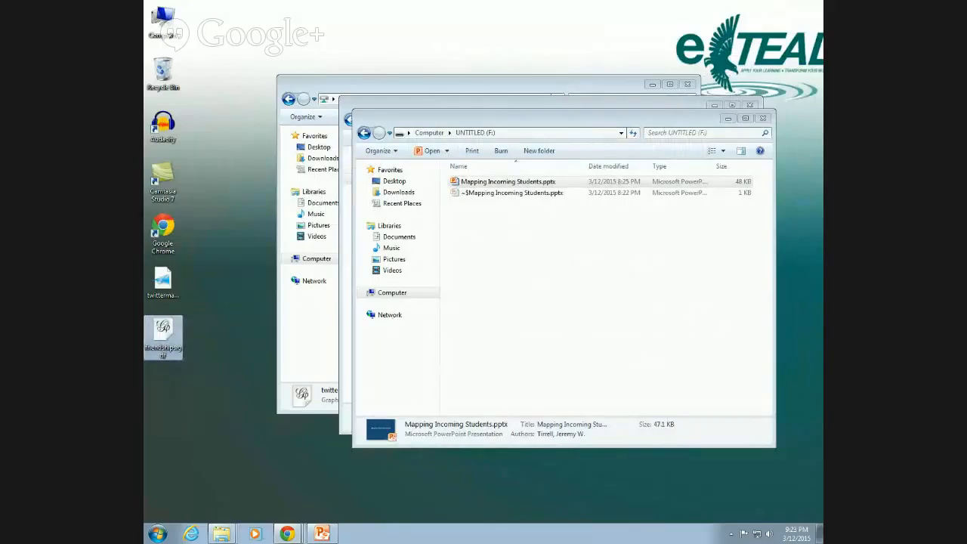
Return to the netvizz results in Chrome, look at the options for saving the gdf file link, and go back to the desktop.
click(291, 534)
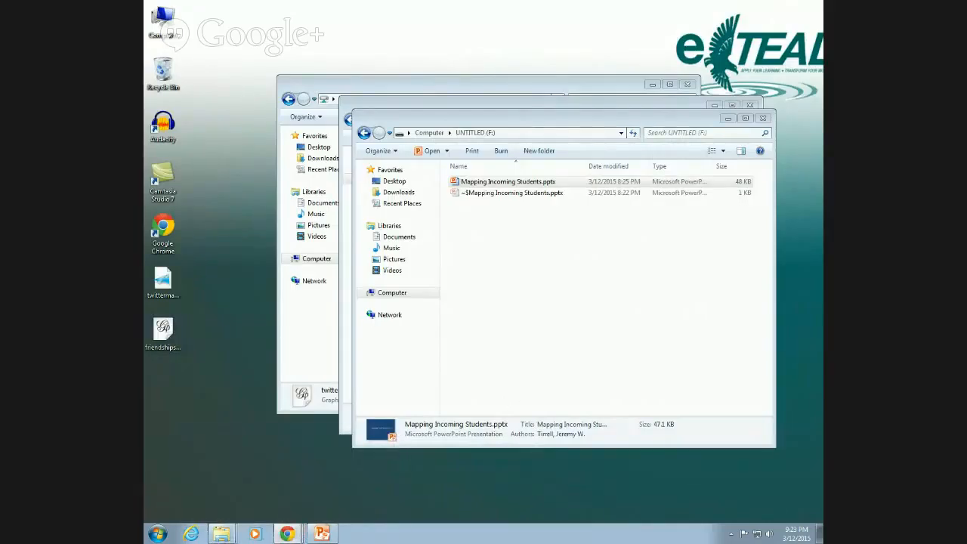
drag(821, 54, 276, 1)
right_click(228, 243)
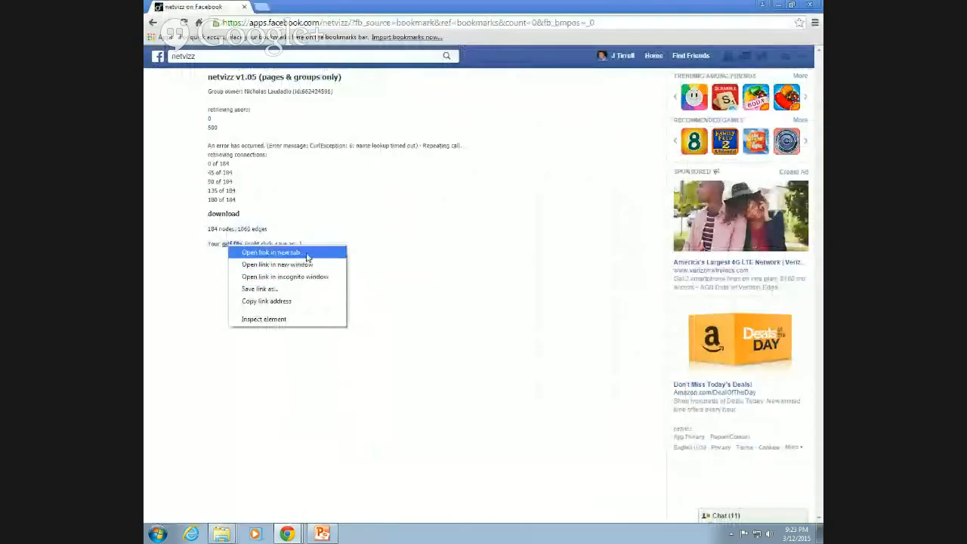
click(317, 300)
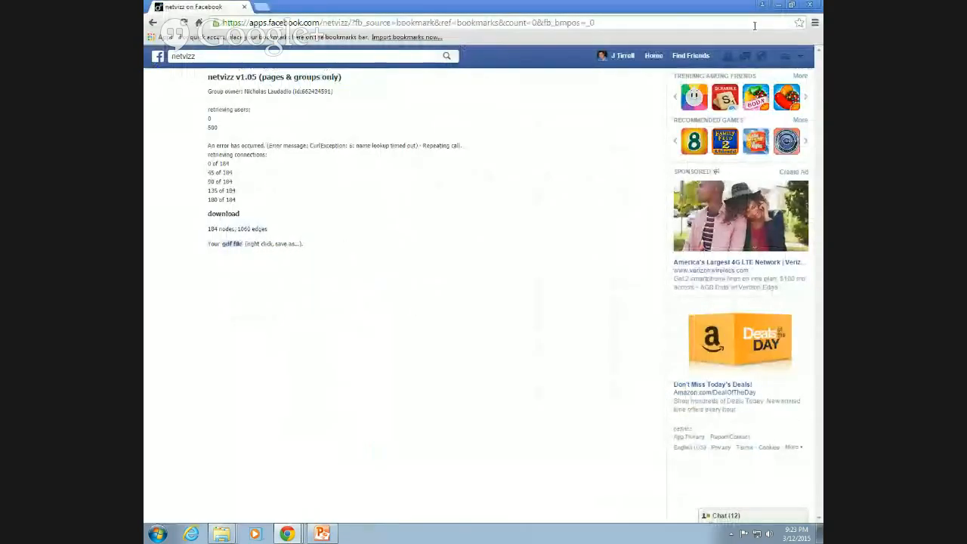
click(778, 6)
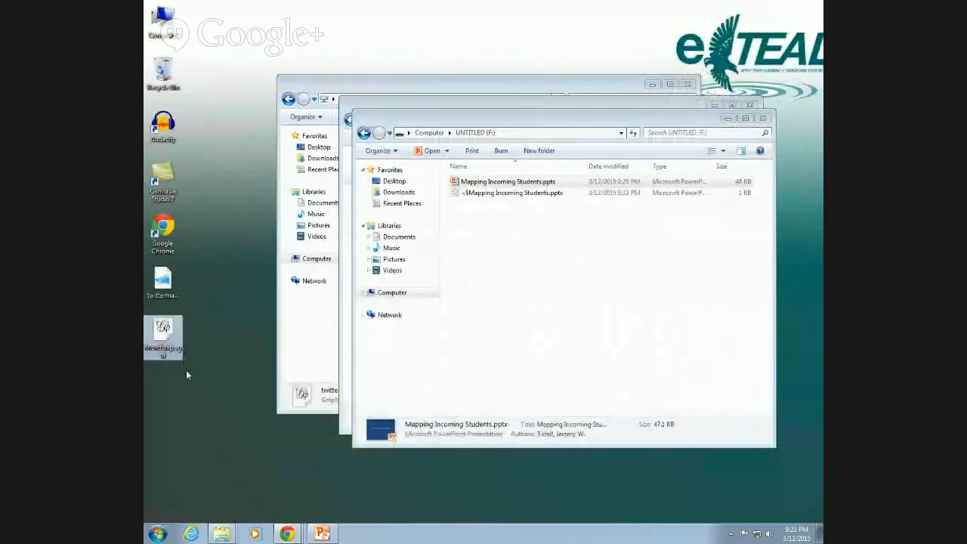
click(164, 330)
Switch to Chrome, look over the Gephi home page at gephi.github.io, and go back to the desktop.
click(287, 534)
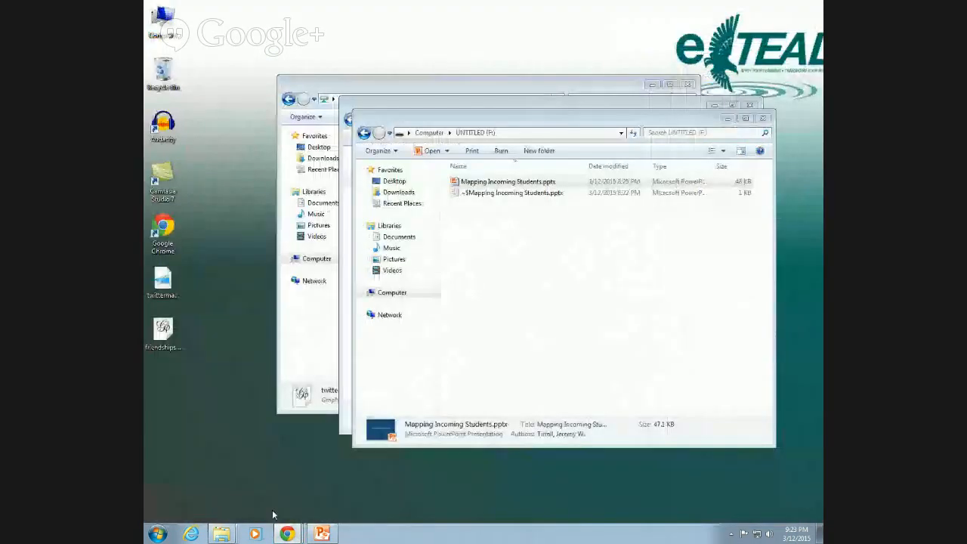
click(287, 533)
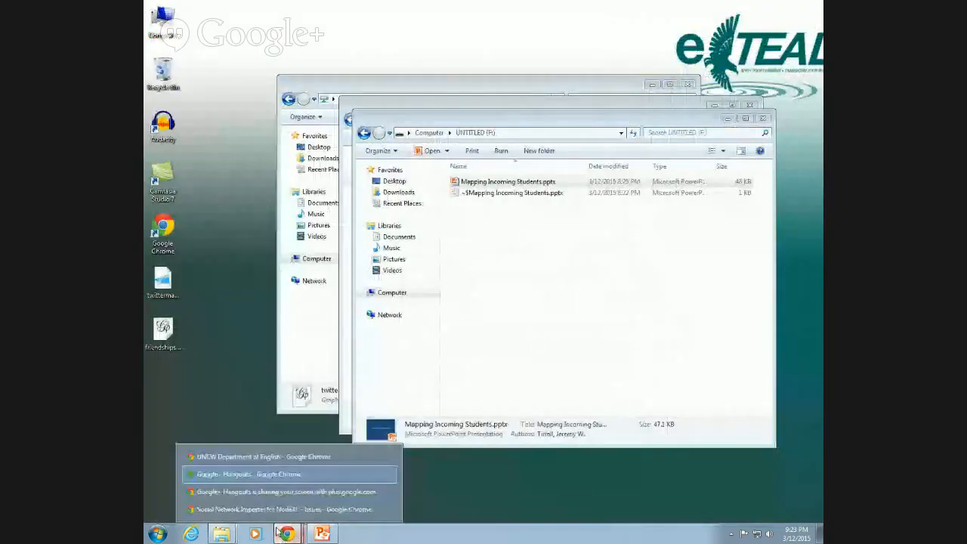
click(276, 511)
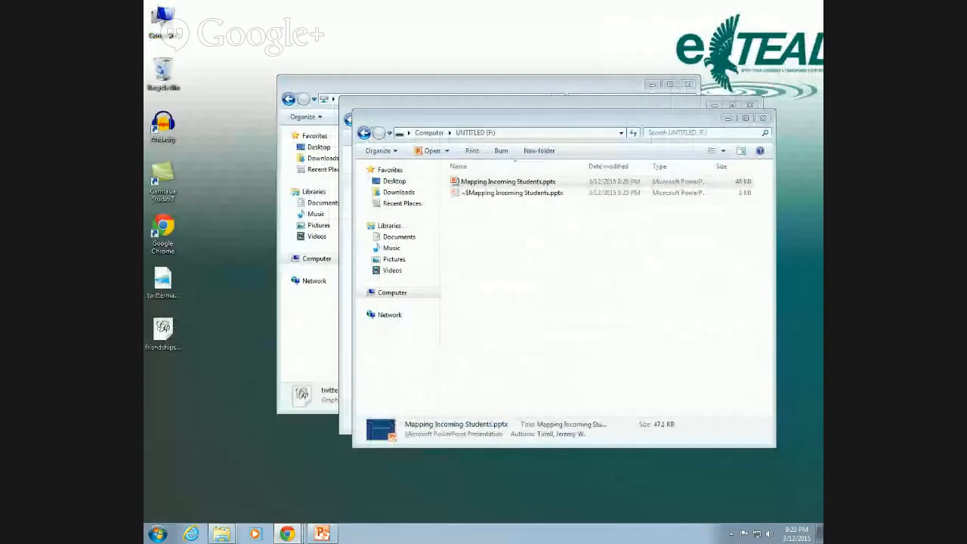
click(287, 533)
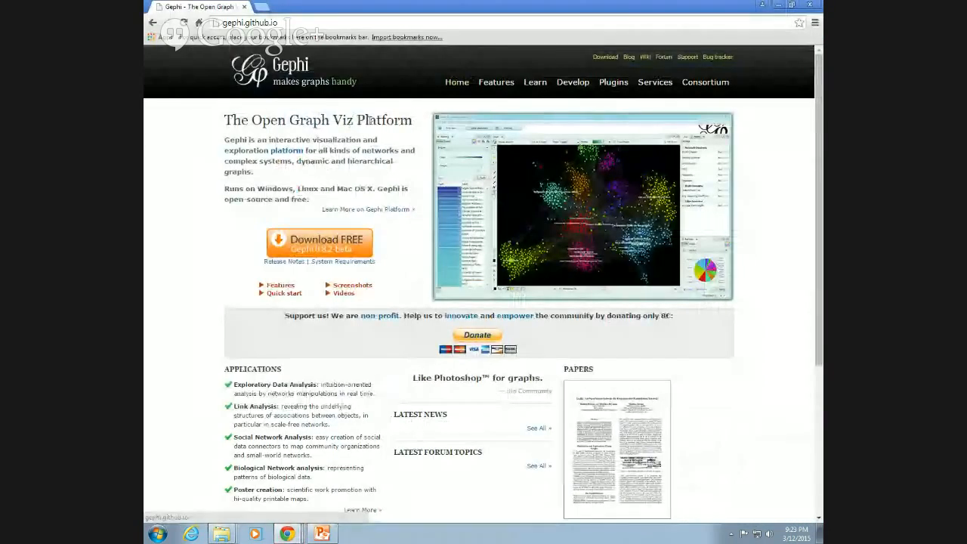
scroll(375, 175, down, 3)
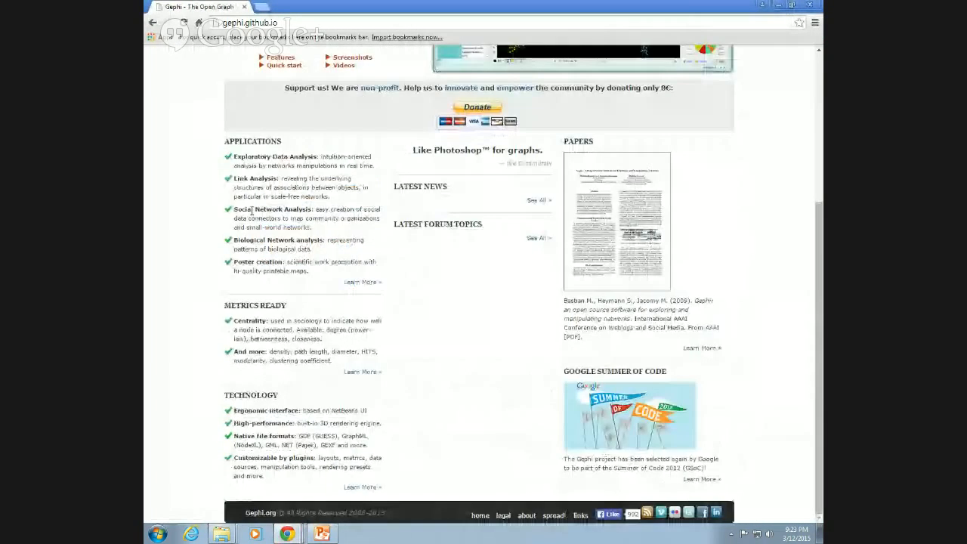
scroll(249, 215, up, 3)
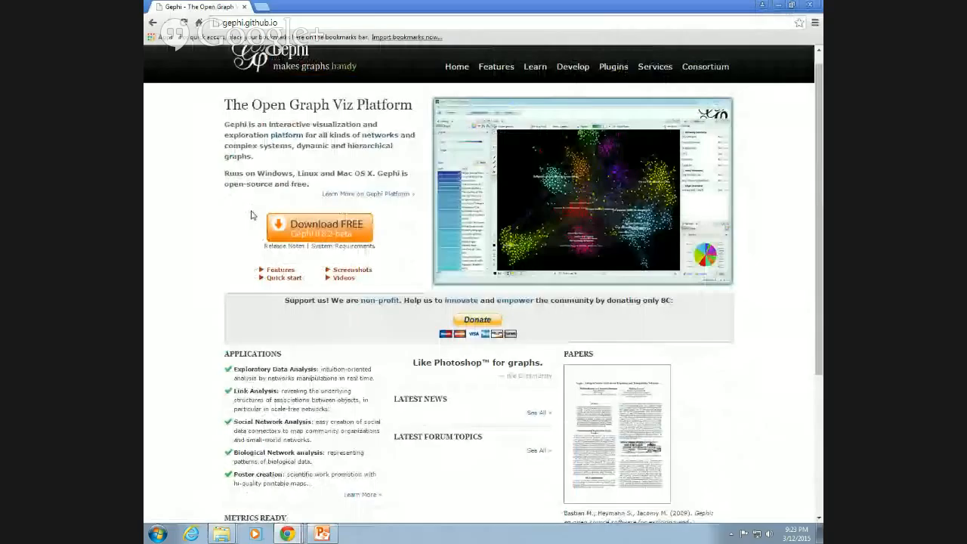
click(779, 6)
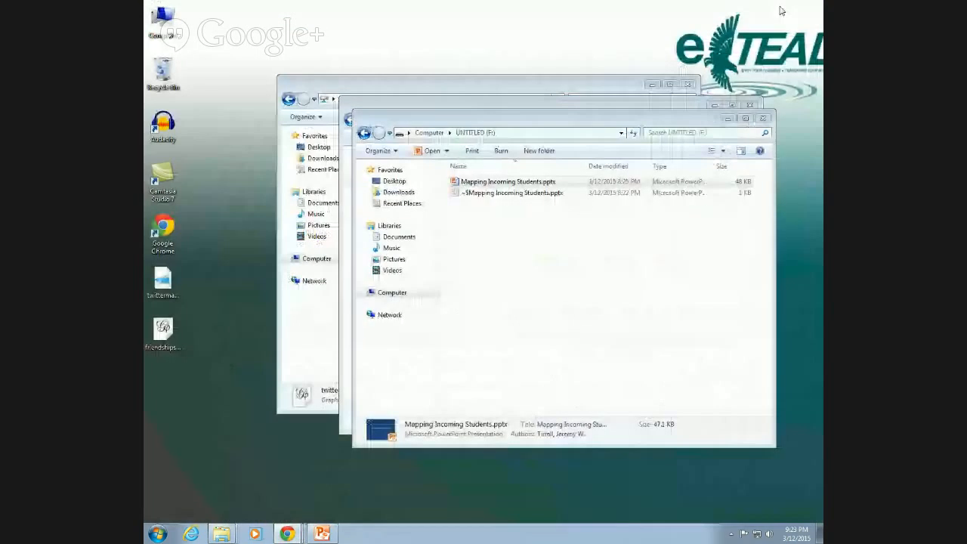
Launch Gephi from the installed programs and dismiss its welcome window.
click(157, 532)
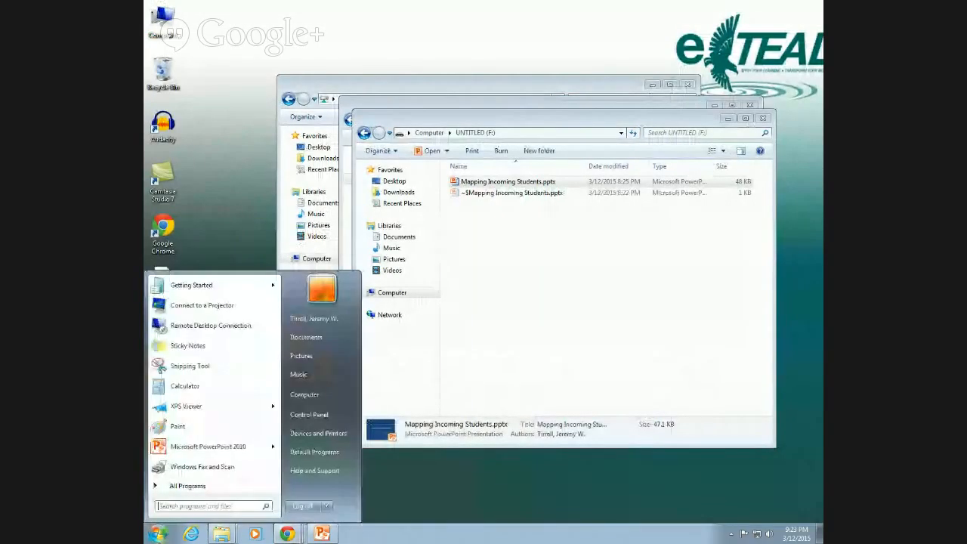
click(200, 487)
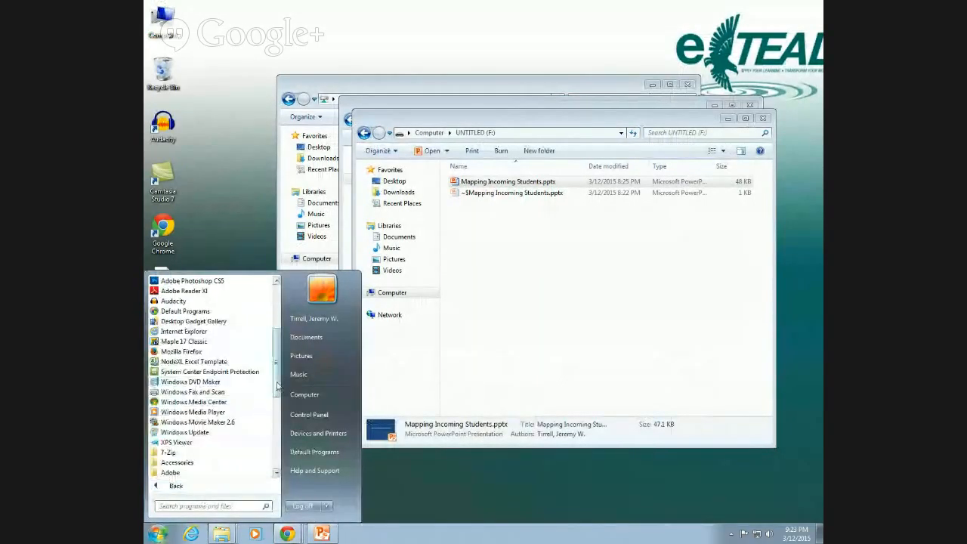
drag(277, 382, 287, 454)
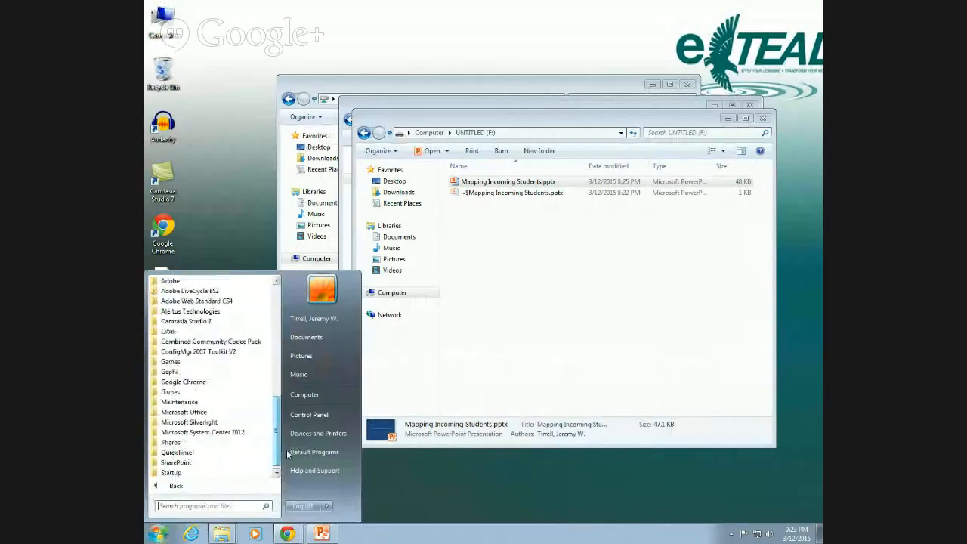
click(213, 381)
click(171, 371)
click(179, 381)
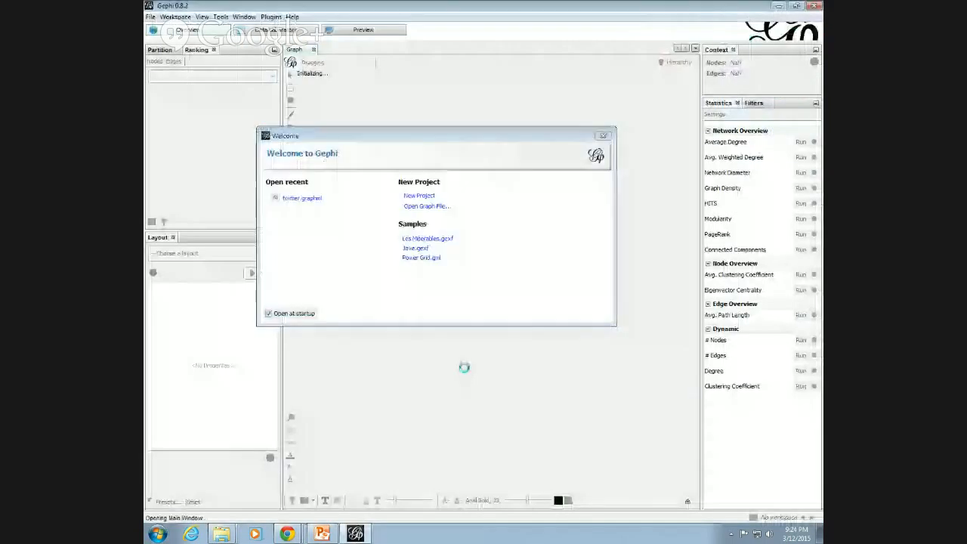
click(608, 138)
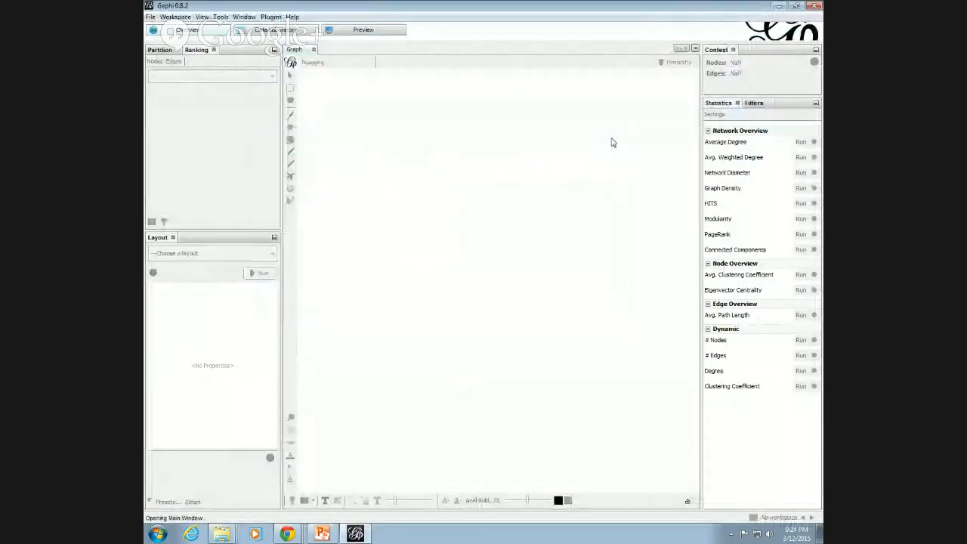
Open friendships.gdf from the desktop and import it as a new directed graph.
click(151, 17)
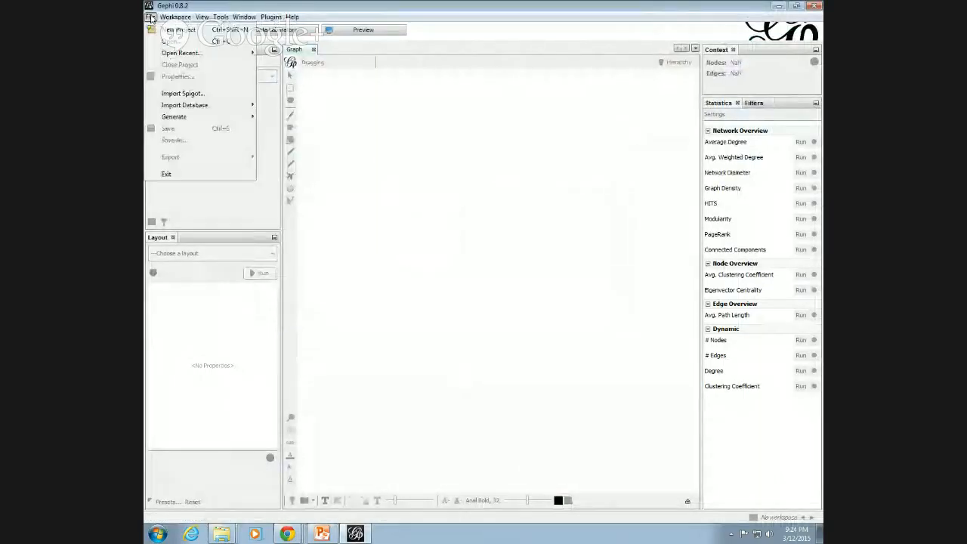
click(182, 44)
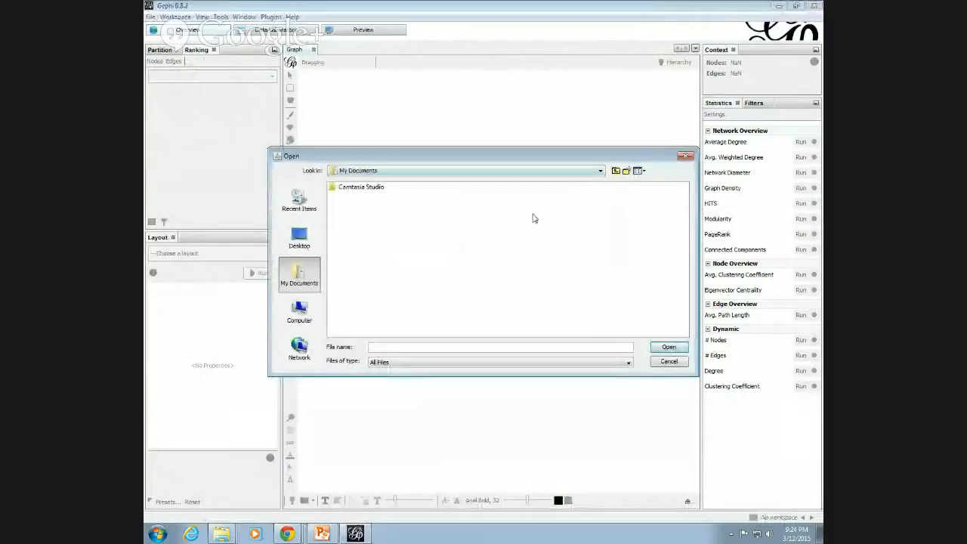
click(310, 238)
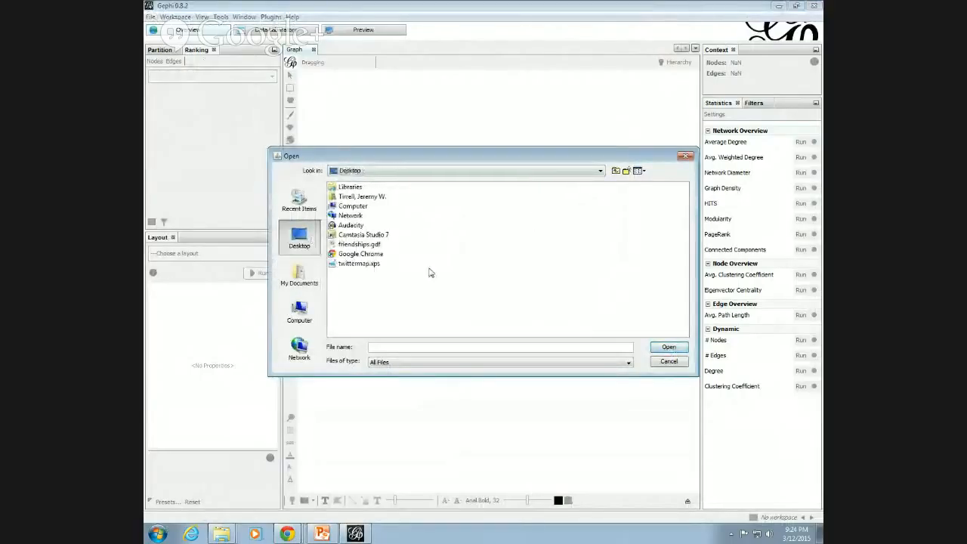
click(360, 236)
double_click(359, 244)
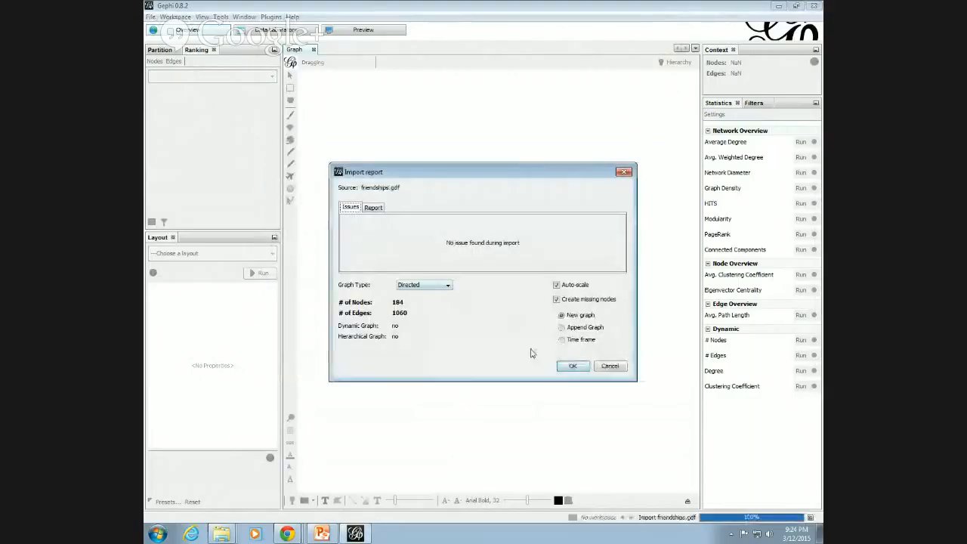
click(573, 367)
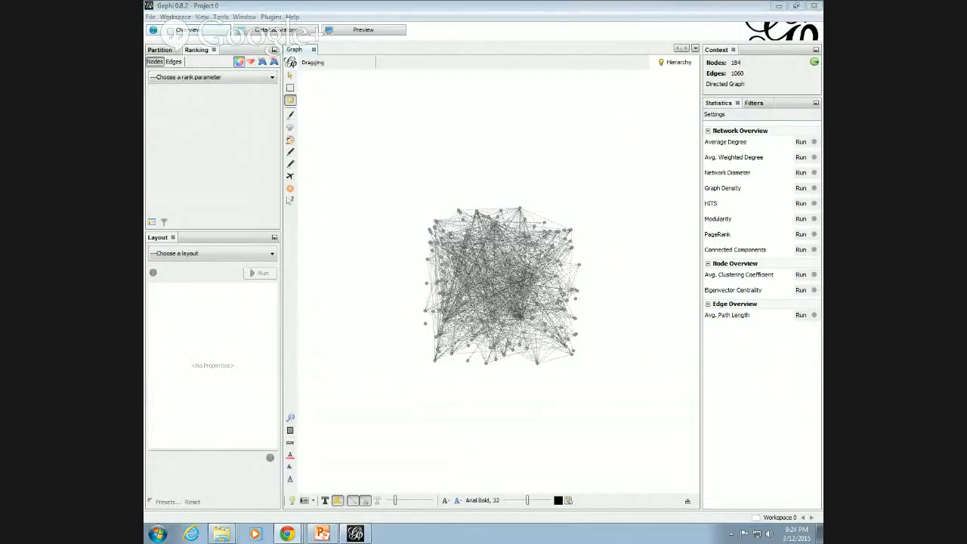
Switch to Chrome, read through the article on the end of Netvizz, and return to Gephi.
drag(822, 60, 558, 59)
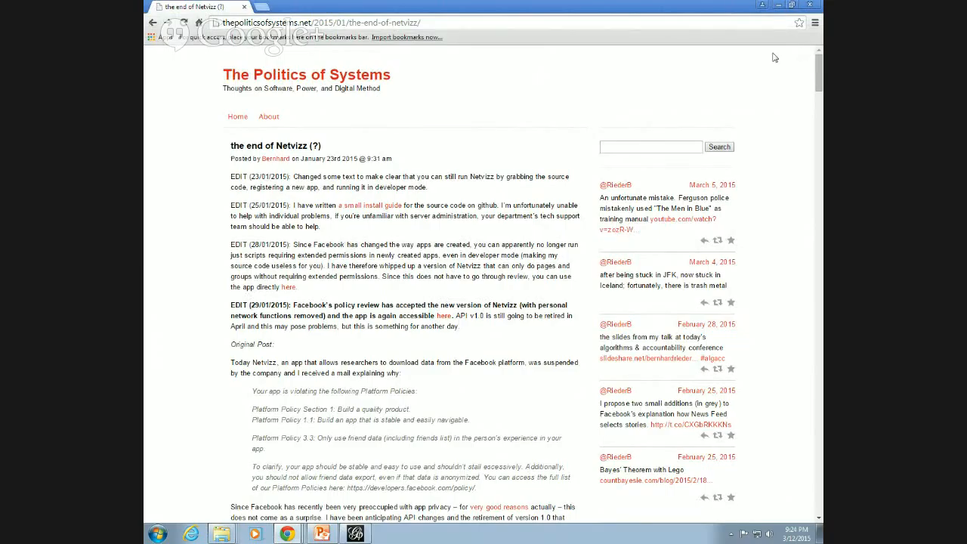
drag(819, 82, 804, 145)
scroll(463, 276, up, 5)
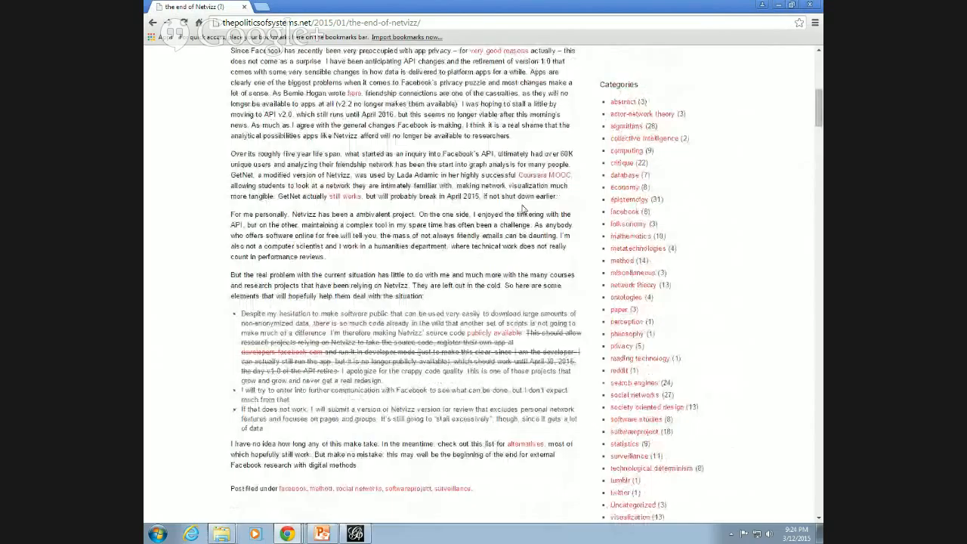
triple_click(463, 273)
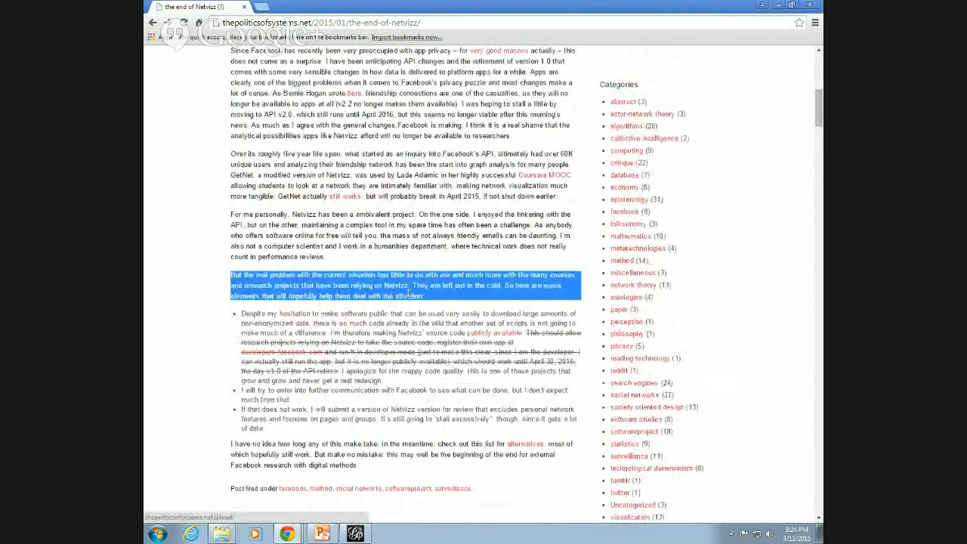
double_click(387, 286)
click(387, 286)
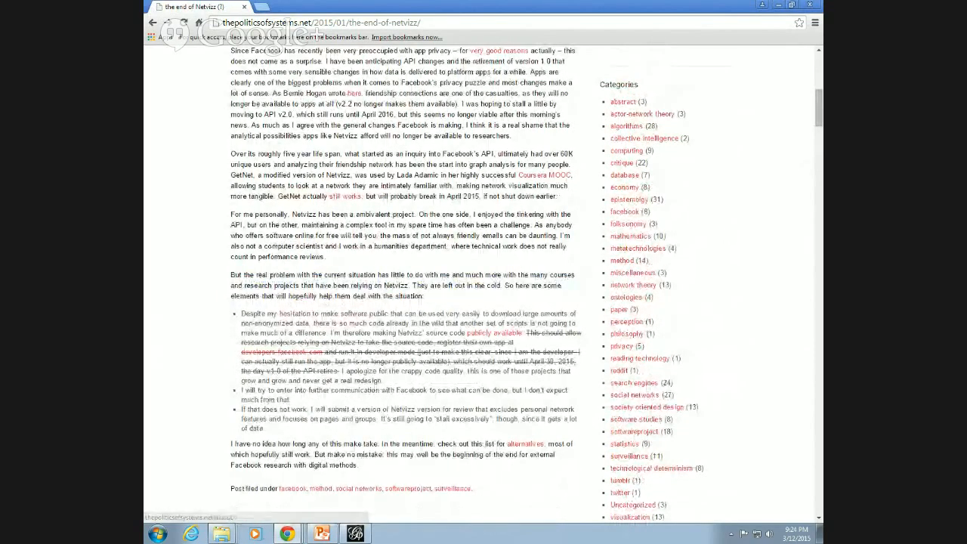
drag(817, 121, 818, 62)
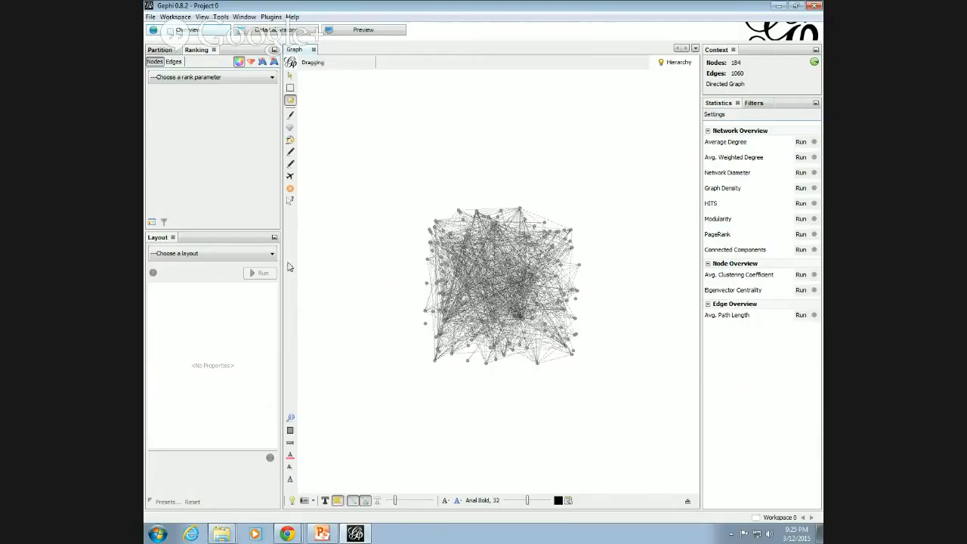
Run the Force Atlas layout on the friendship graph and stop it once the nodes have spread out.
click(225, 254)
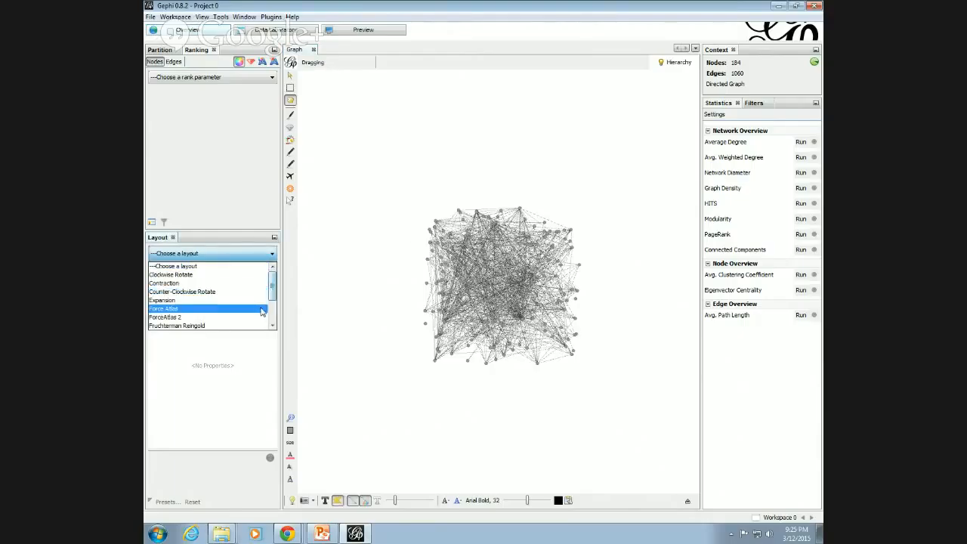
click(261, 311)
click(243, 255)
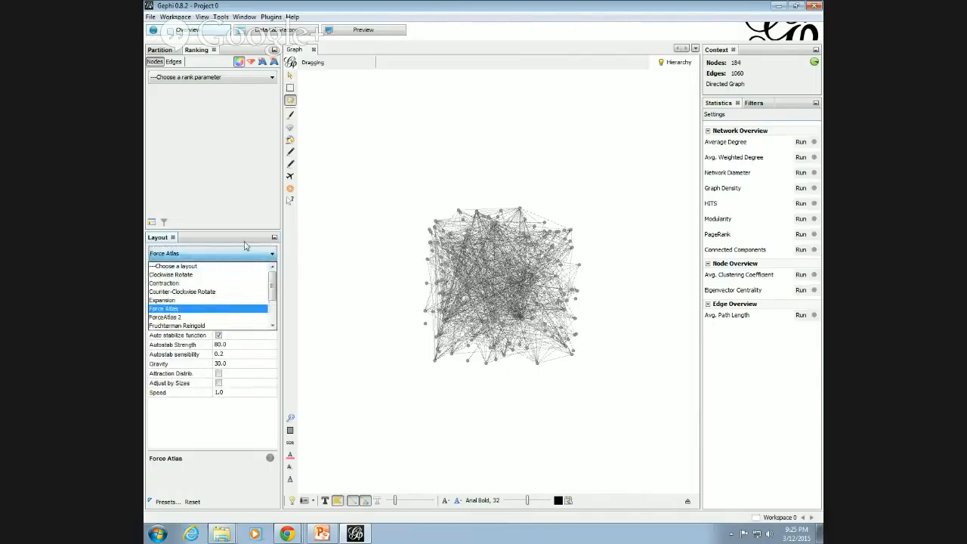
click(239, 250)
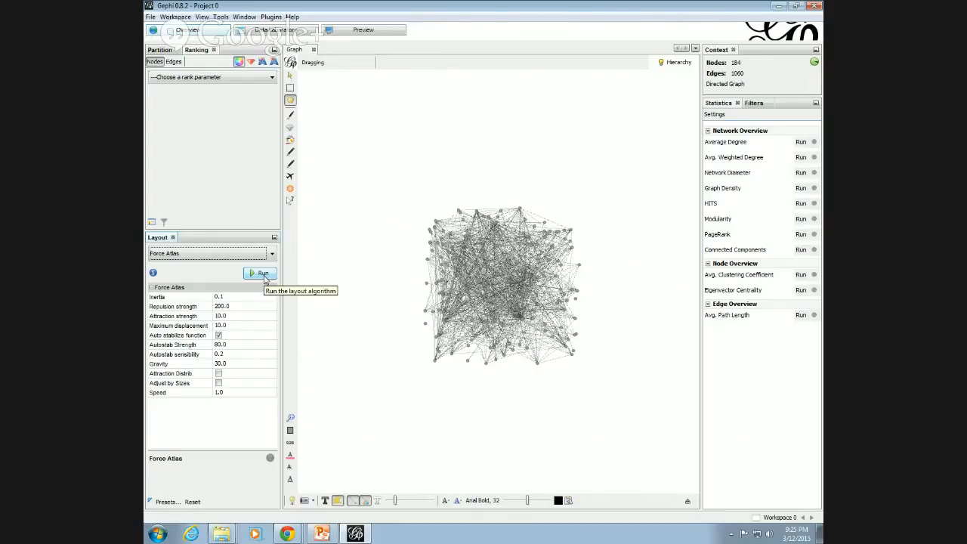
click(261, 276)
click(259, 272)
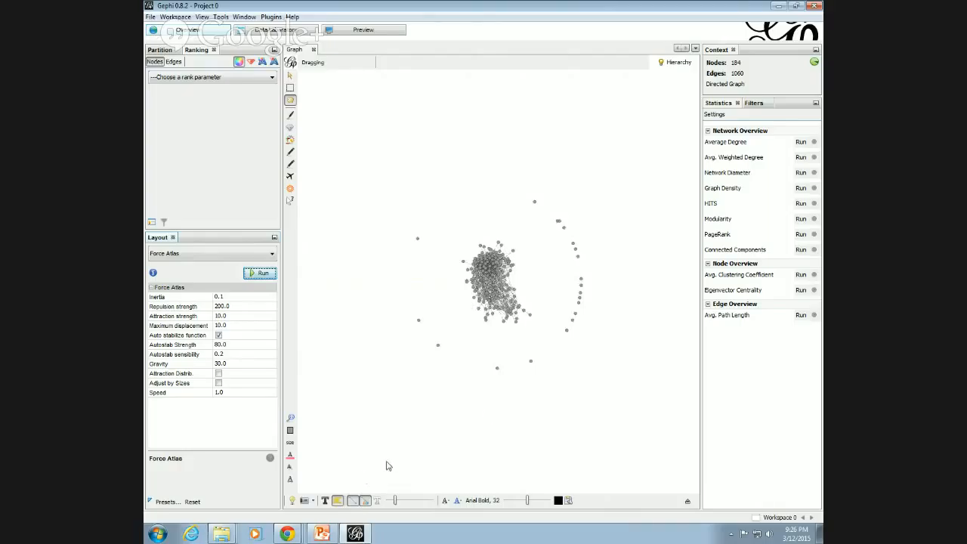
Rank the nodes by Degree and color them on a gradient from pale pink (FFE6E6) to red over the full range.
scroll(417, 404, up, 2)
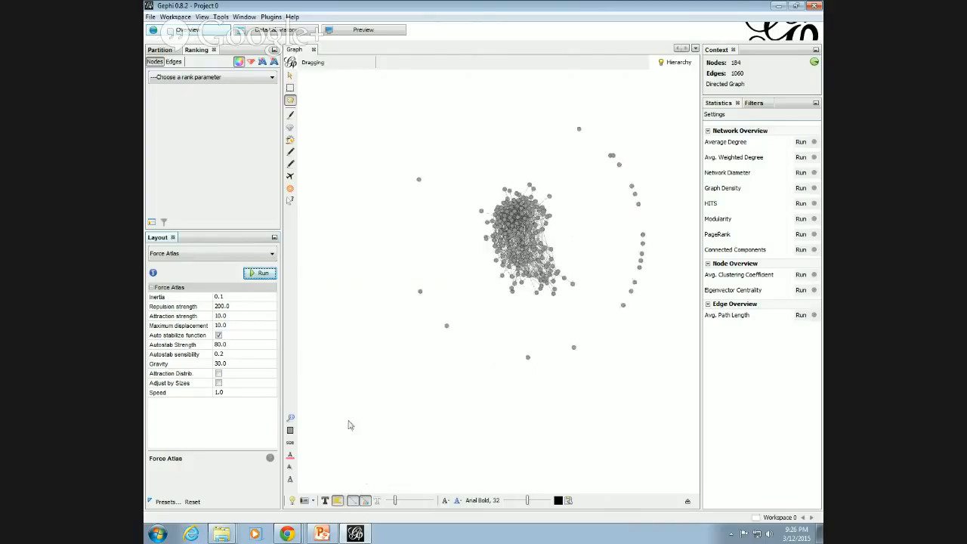
scroll(369, 371, up, 1)
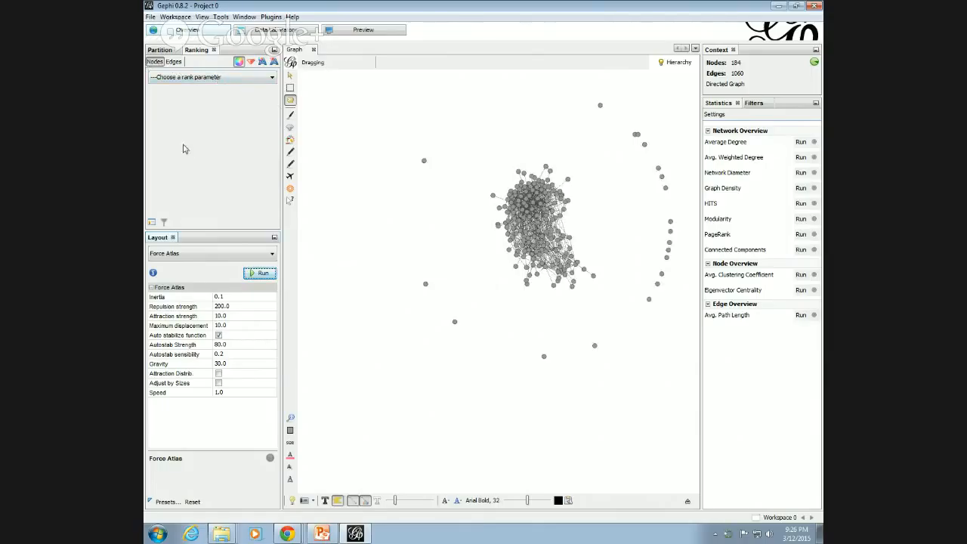
click(168, 78)
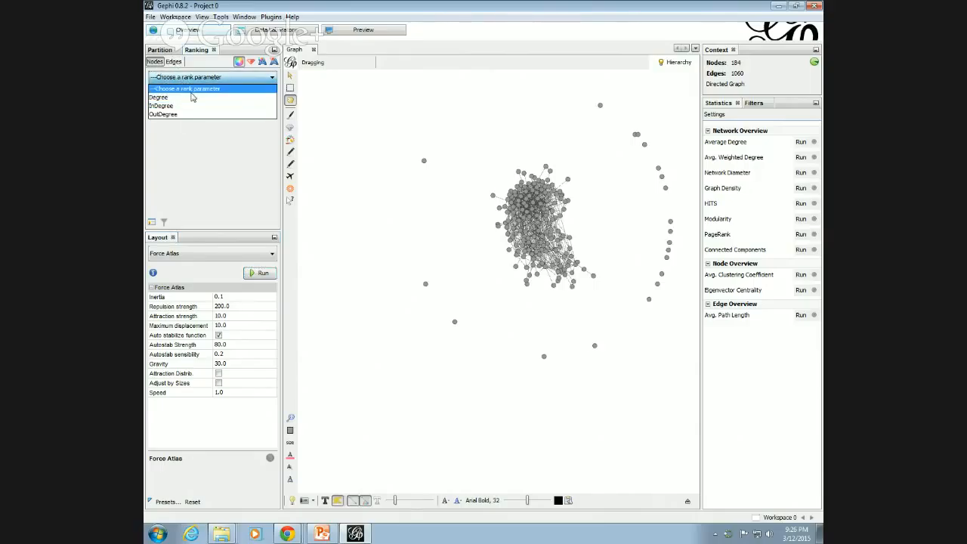
click(195, 98)
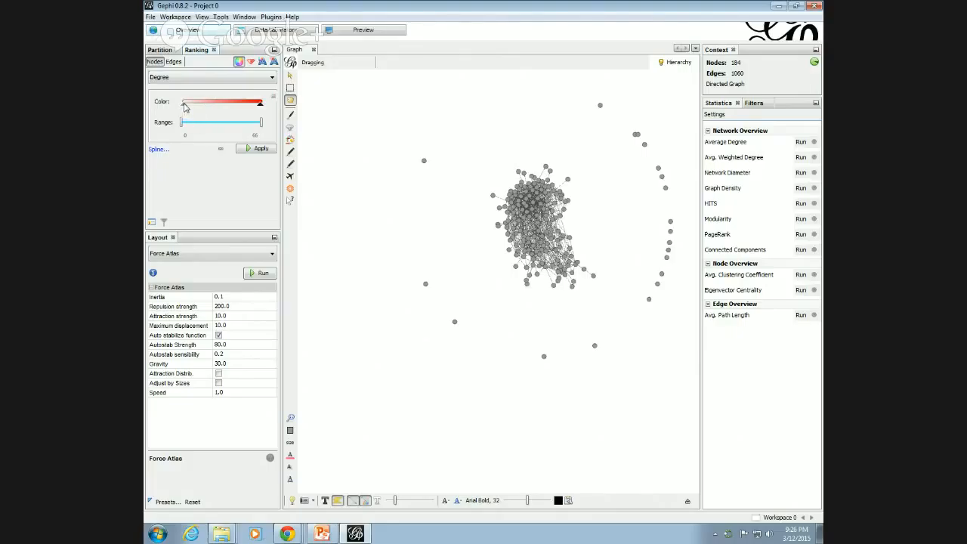
double_click(185, 107)
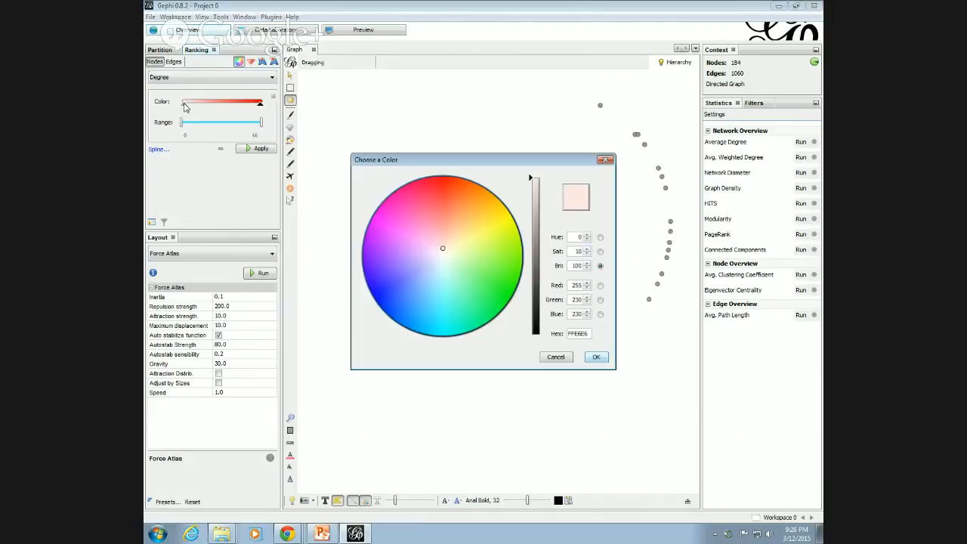
click(596, 356)
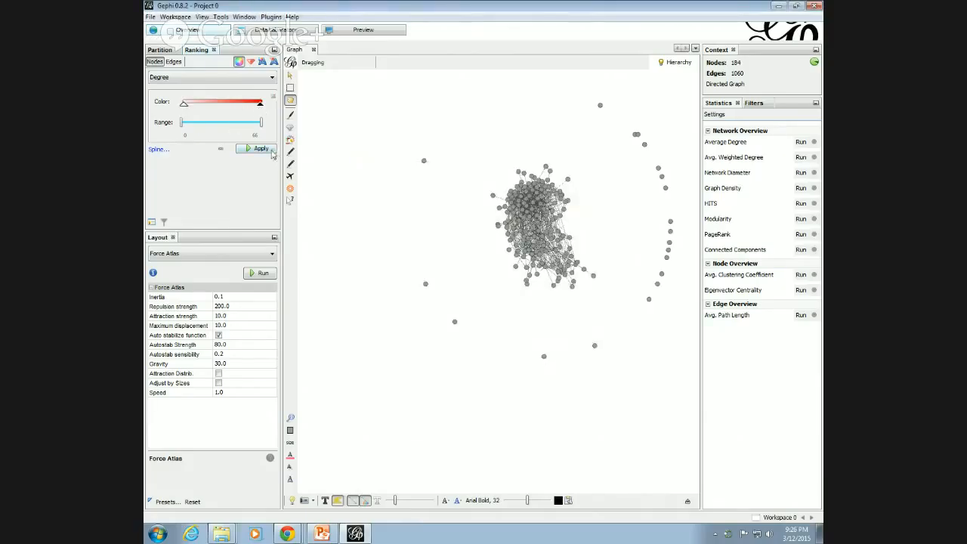
click(264, 149)
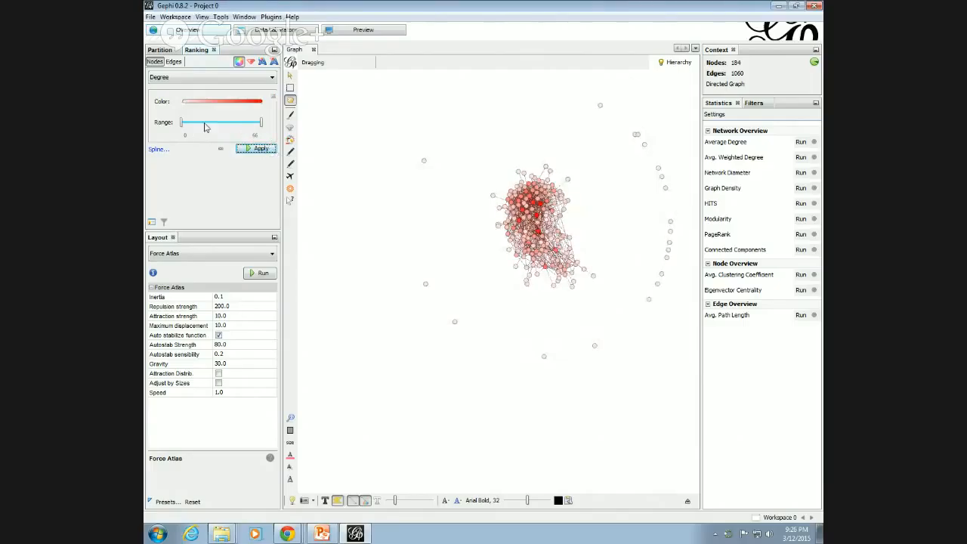
mouse_move(181, 122)
mouse_down()
mouse_move(194, 123)
mouse_move(181, 123)
mouse_up()
click(263, 151)
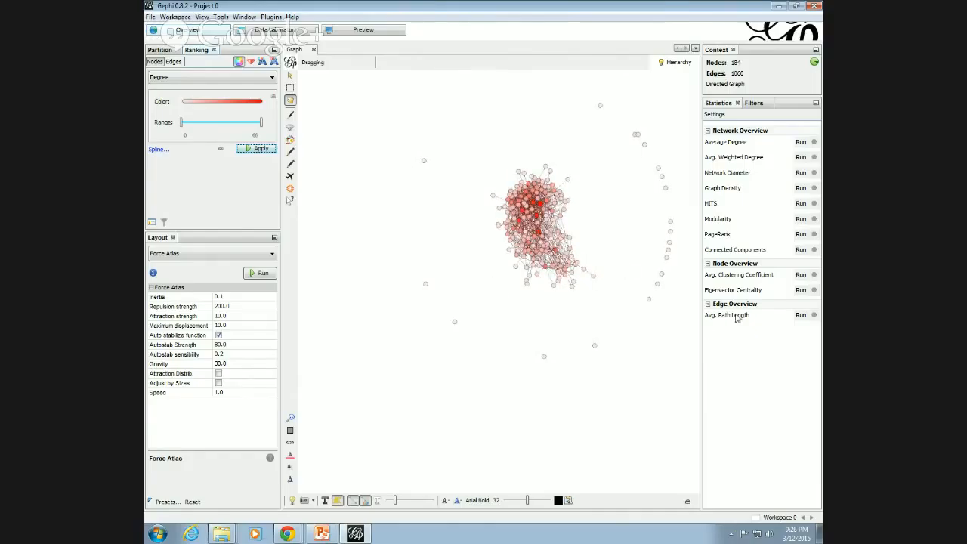
Run the average path length statistic with the Directed option and close its report.
click(801, 314)
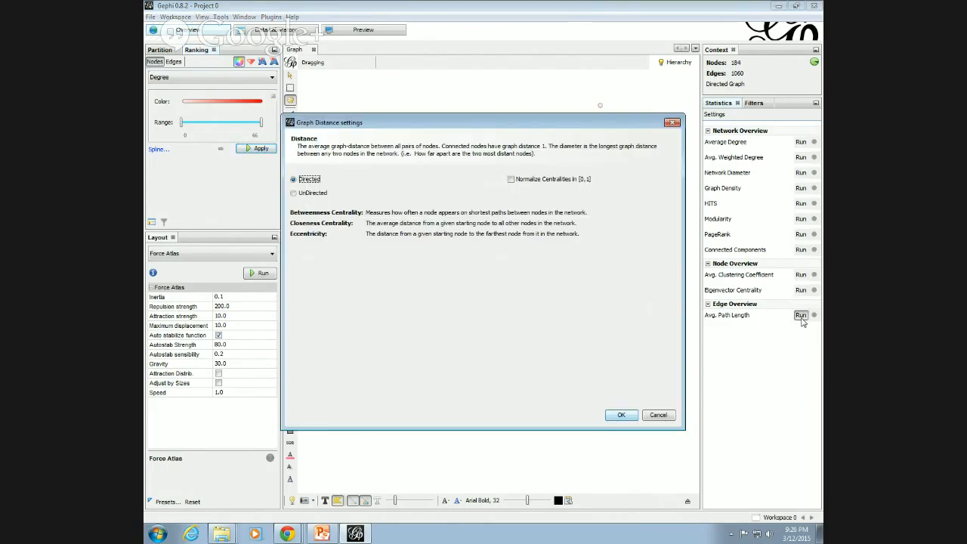
click(621, 419)
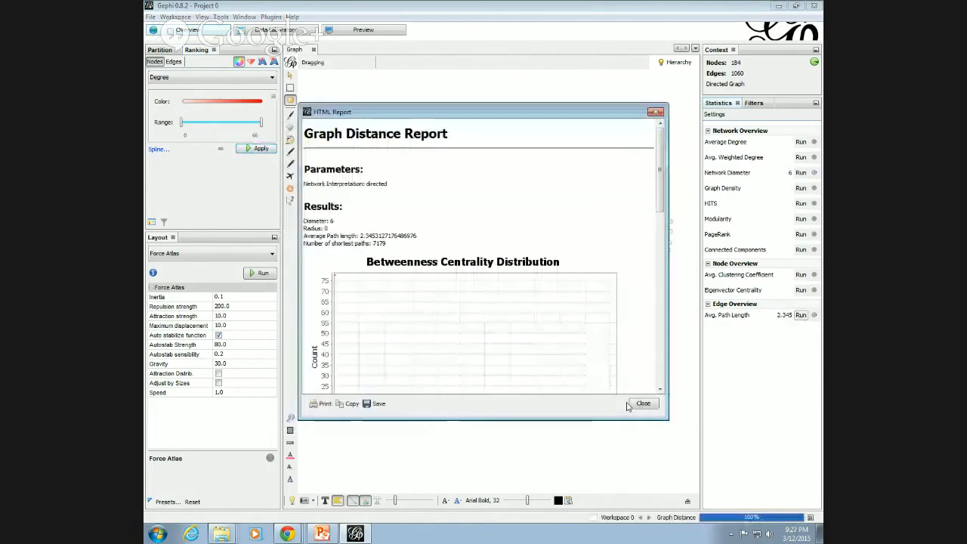
click(642, 403)
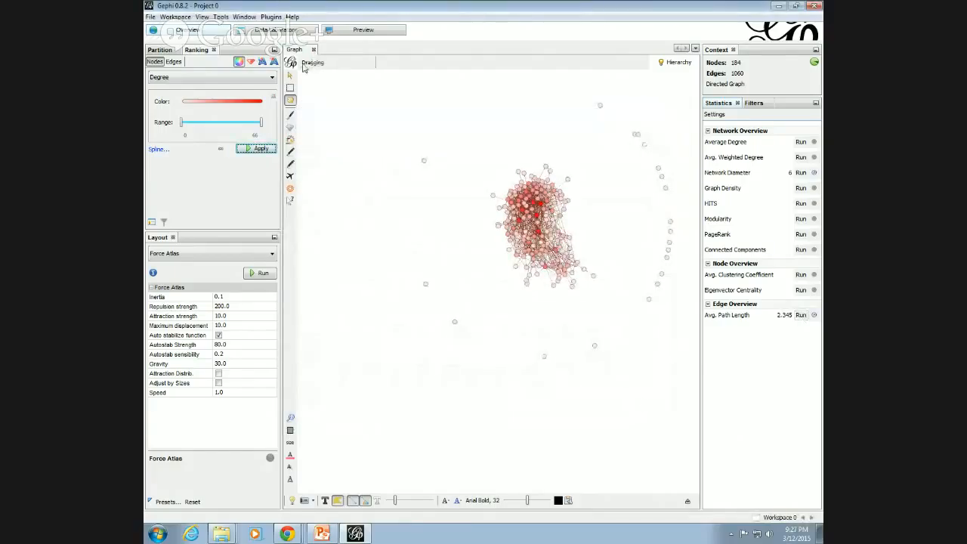
Size the nodes by Betweenness Centrality with a minimum size of 10 and a maximum size of 50.
click(180, 77)
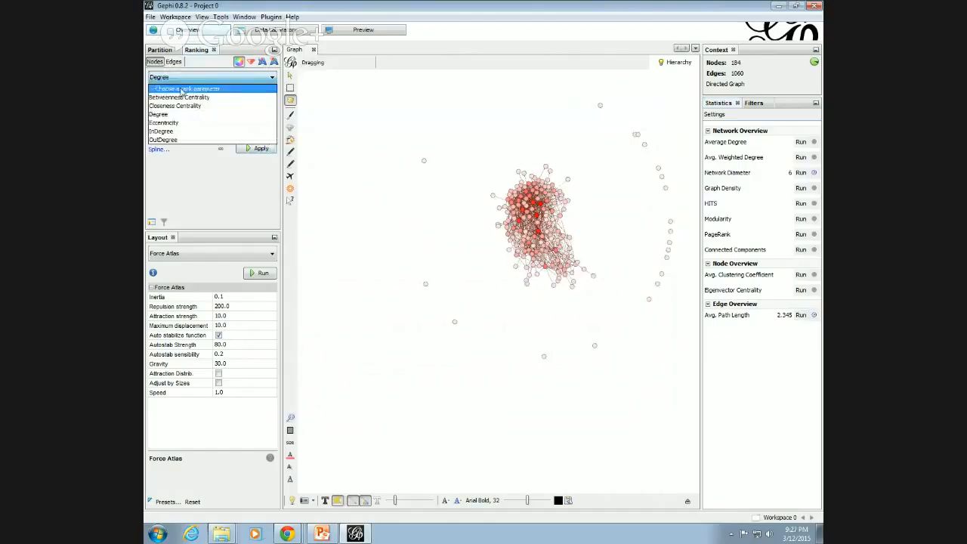
click(181, 89)
click(196, 79)
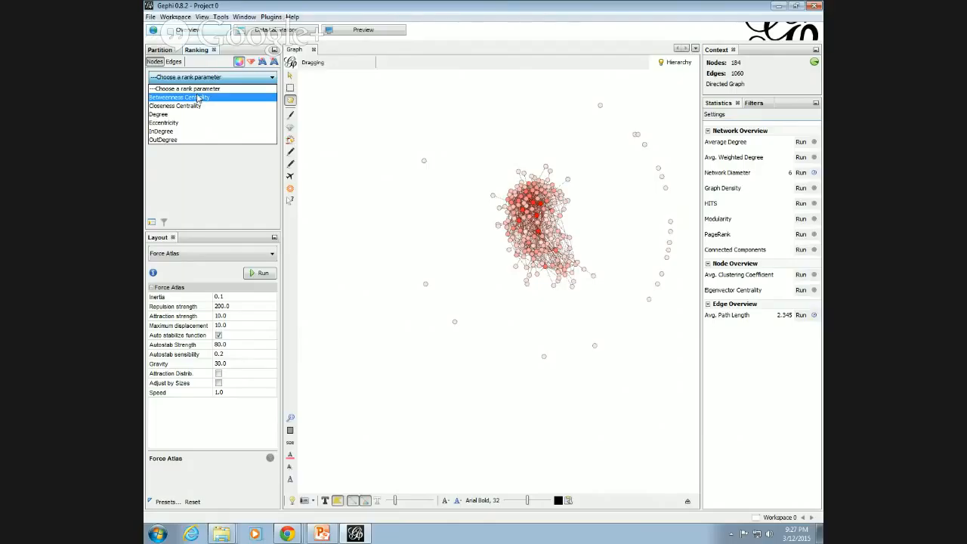
click(198, 97)
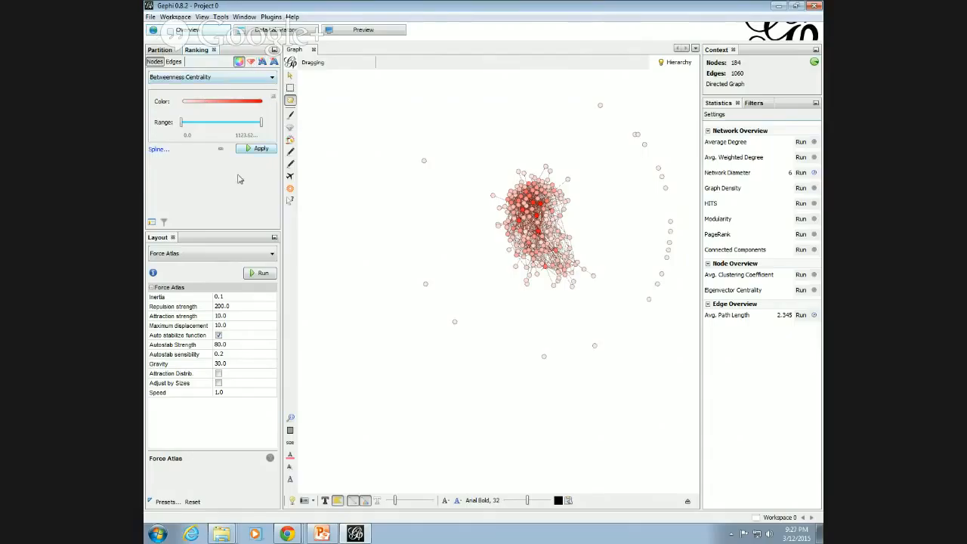
click(252, 63)
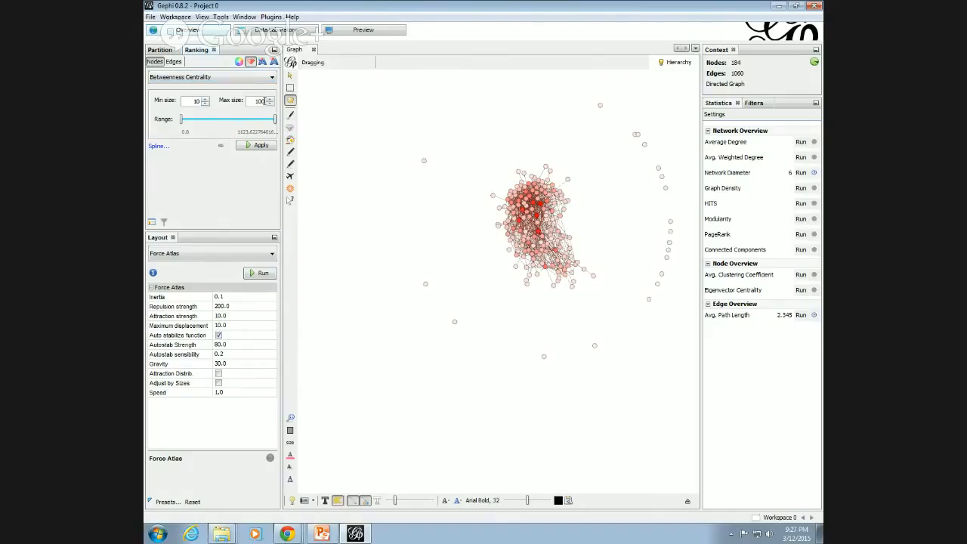
drag(252, 100, 276, 101)
text(50)
click(259, 147)
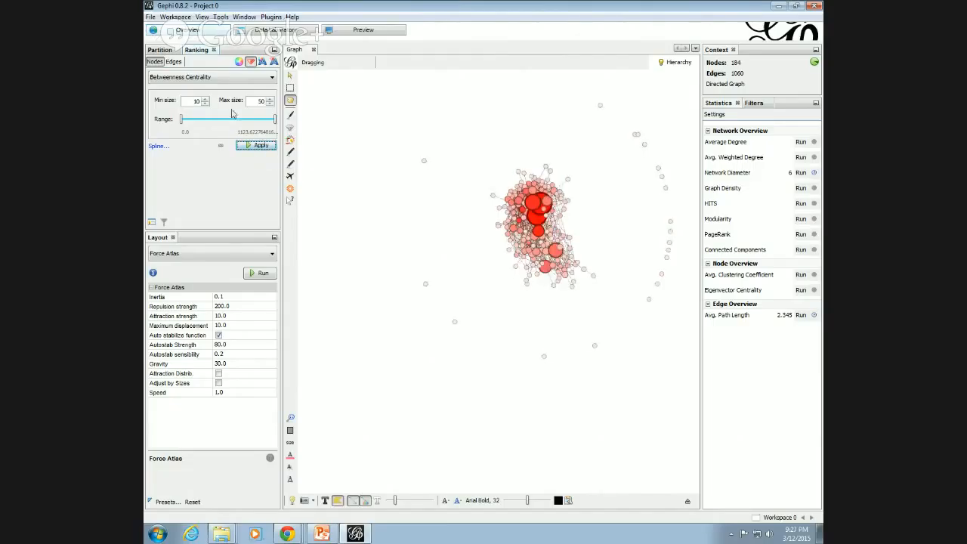
Enlarge the Betweenness Centrality node sizing, trying a maximum size of 70 and settling on 100.
drag(256, 100, 271, 104)
text(70)
click(260, 146)
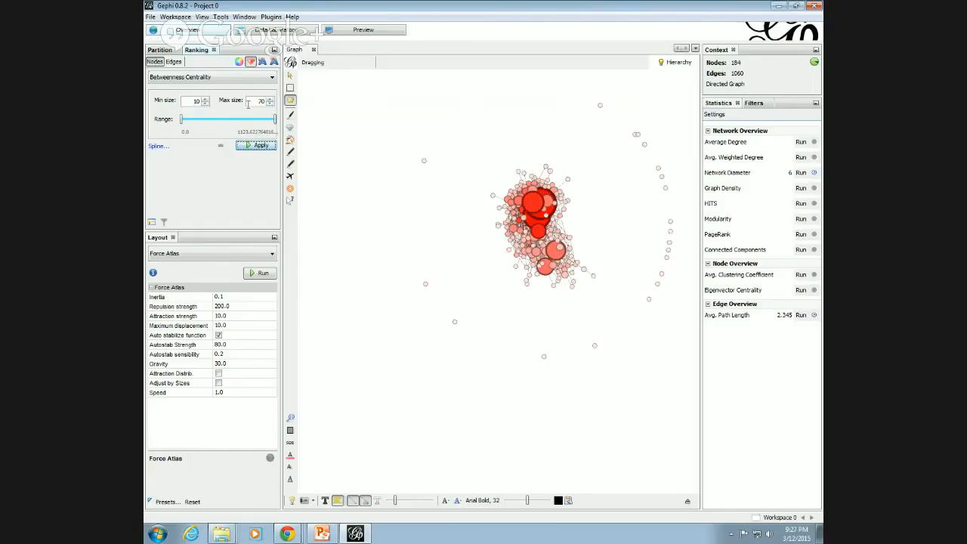
drag(255, 100, 269, 102)
text(100)
click(266, 146)
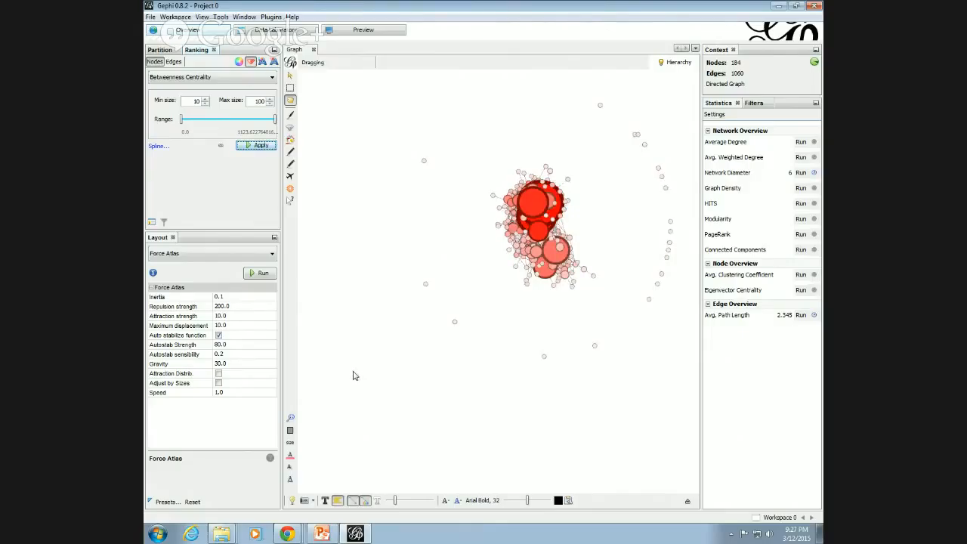
Enable Adjust by Sizes for Force Atlas, rerun the layout, and stop it when the large nodes are separated.
click(219, 382)
click(262, 273)
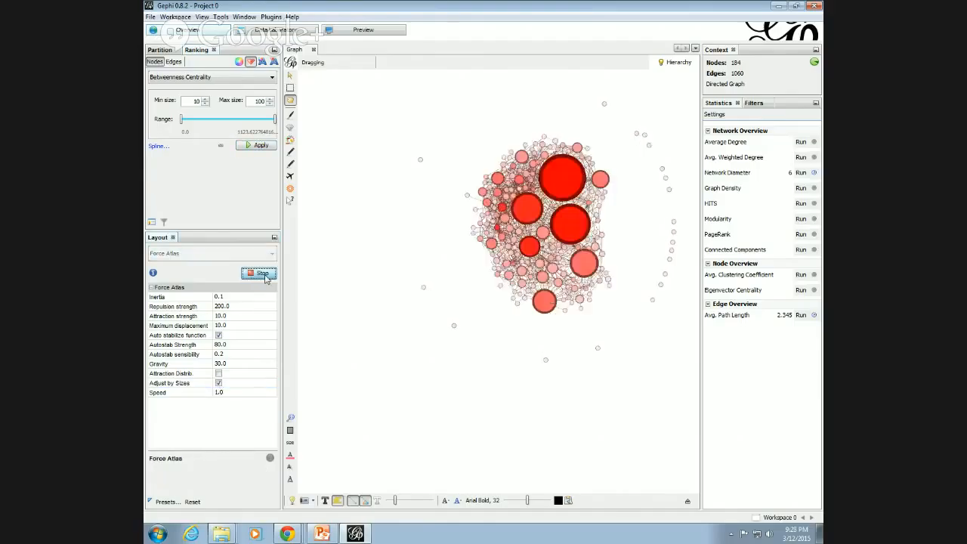
click(265, 275)
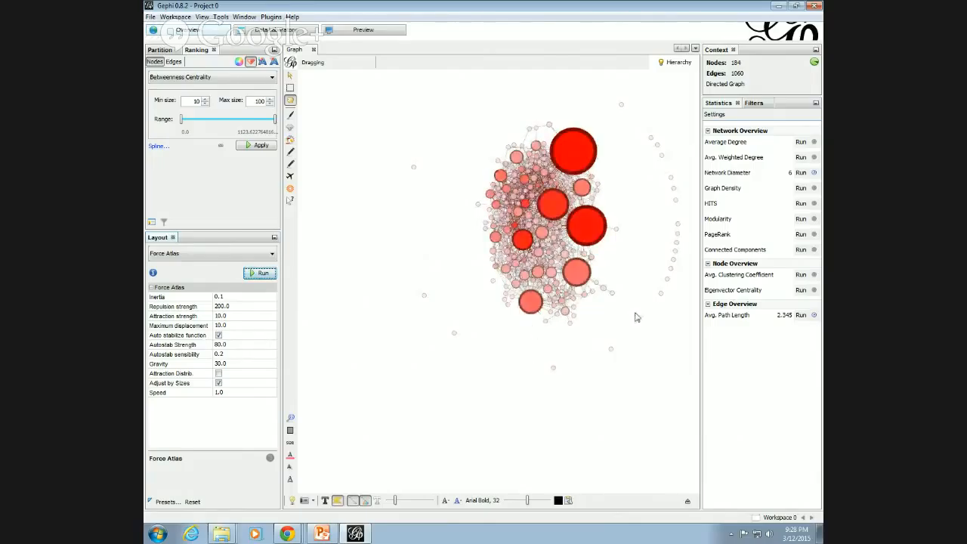
Run the Modularity statistic on the network and close its dialog.
click(800, 218)
click(643, 401)
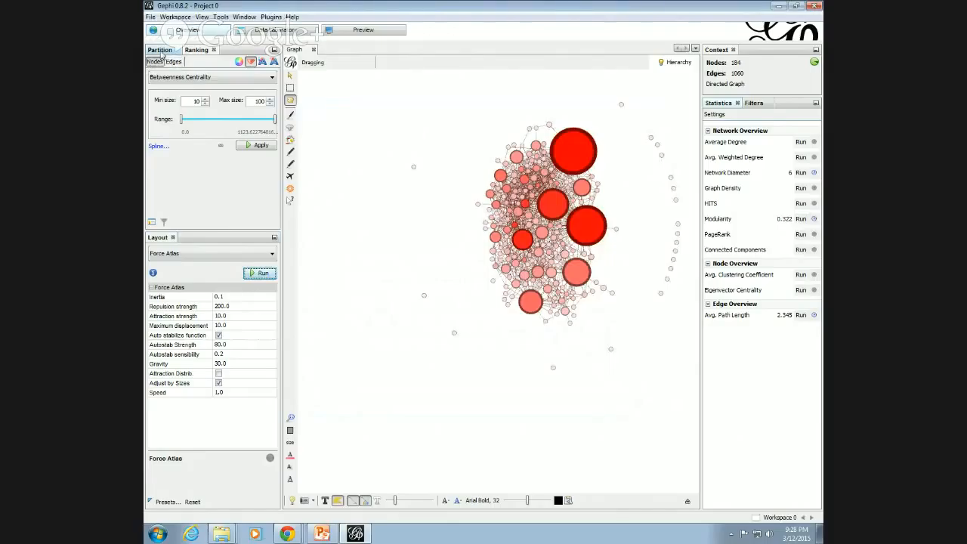
Color the nodes by the Modularity Class partition.
click(161, 51)
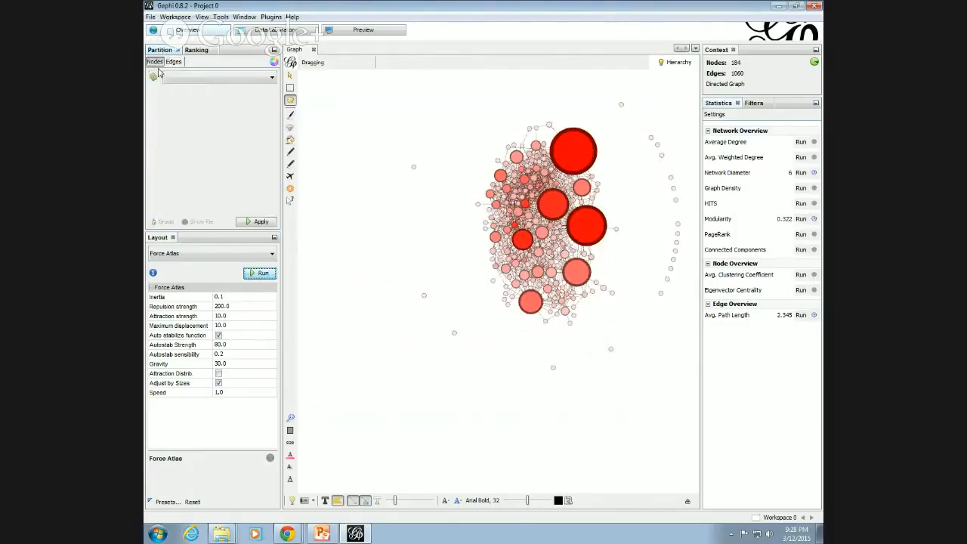
click(200, 78)
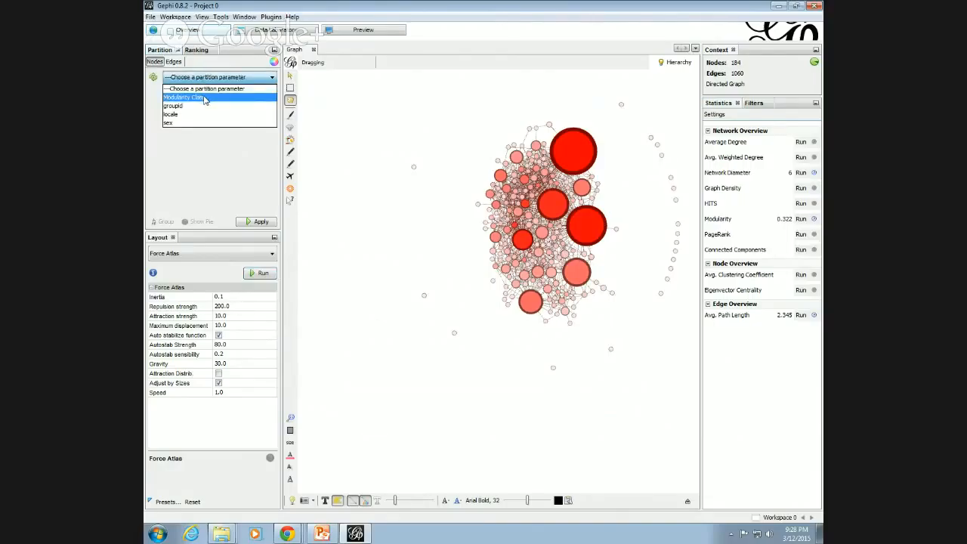
click(204, 99)
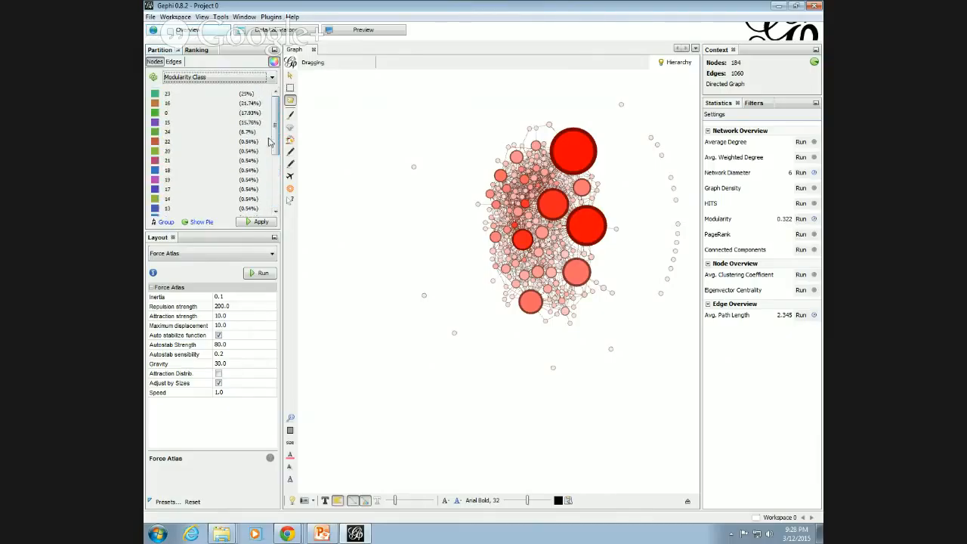
click(260, 223)
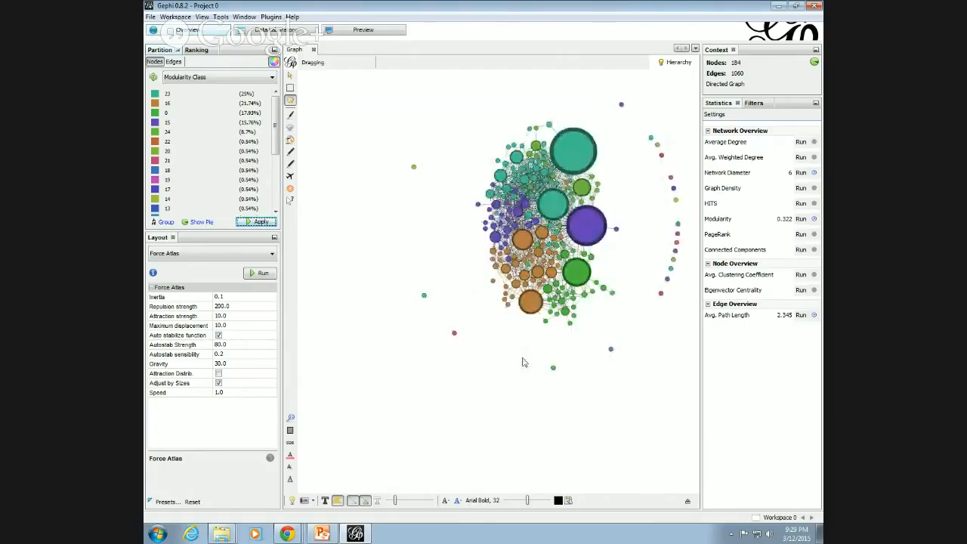
Add the Degree Range topology filter to the queries with a minimum of 1 and apply it to the graph.
click(755, 104)
click(707, 175)
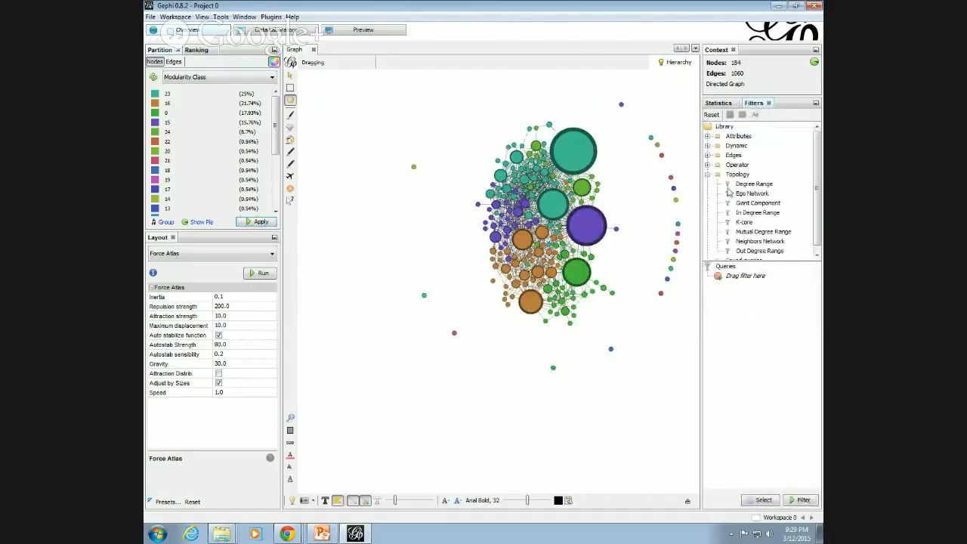
click(753, 184)
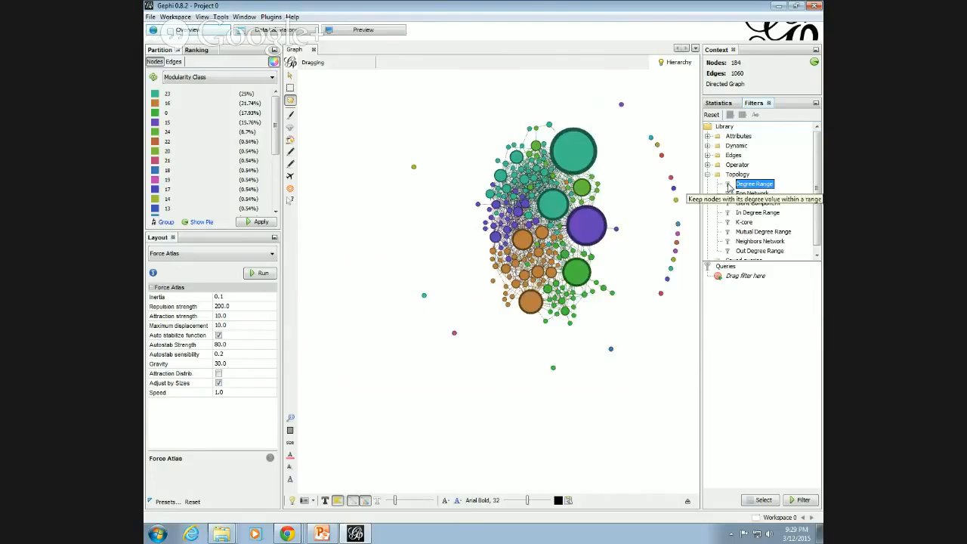
drag(729, 187, 730, 274)
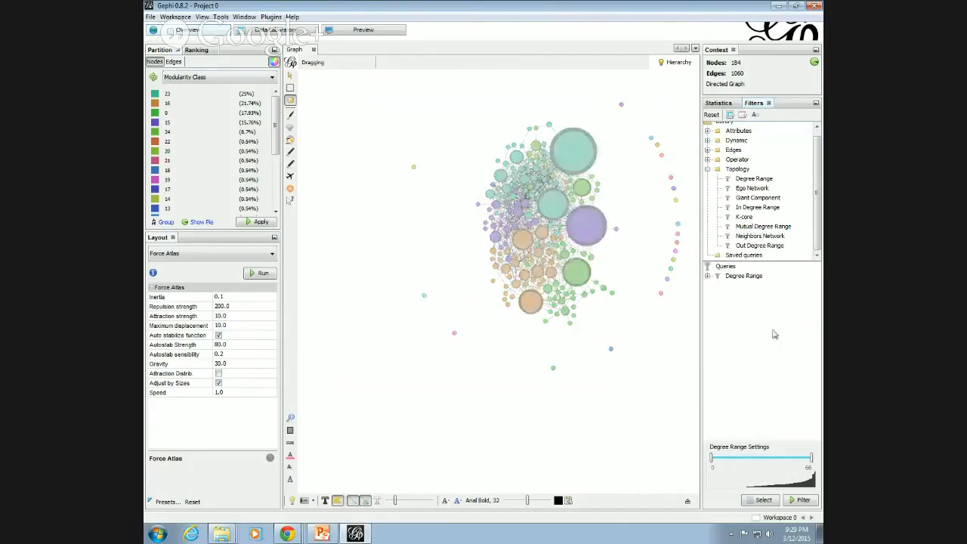
click(712, 461)
drag(712, 463, 715, 462)
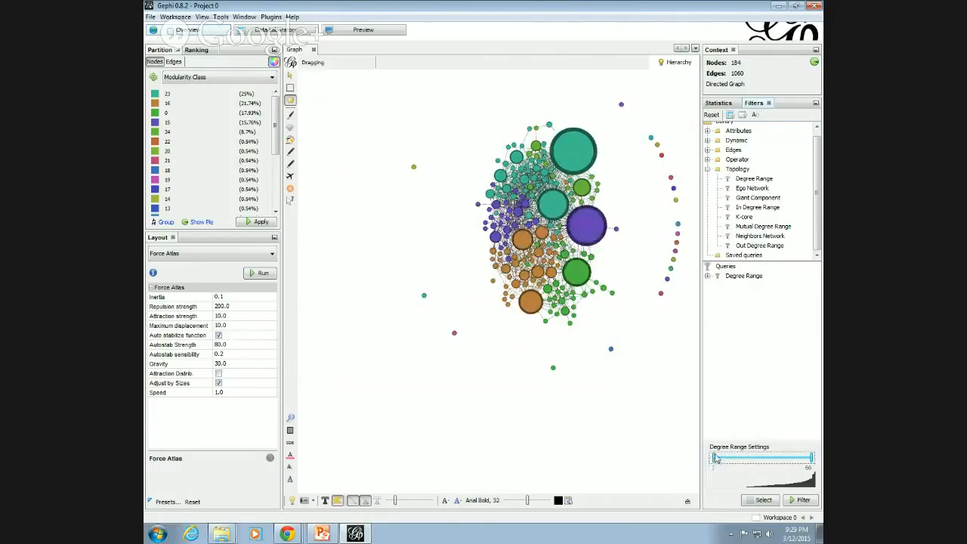
click(802, 500)
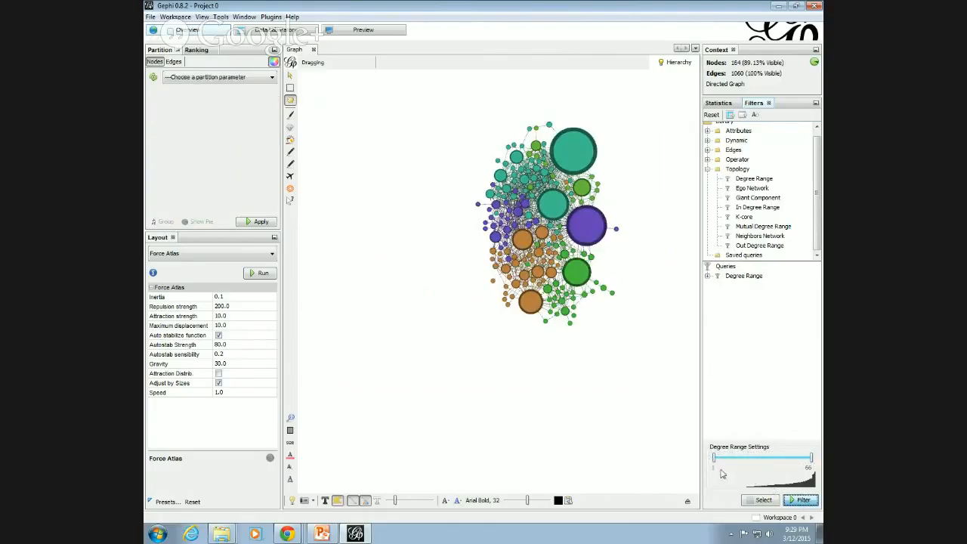
Raise the minimum of the Degree Range filter stepwise to 22.
drag(714, 459, 714, 460)
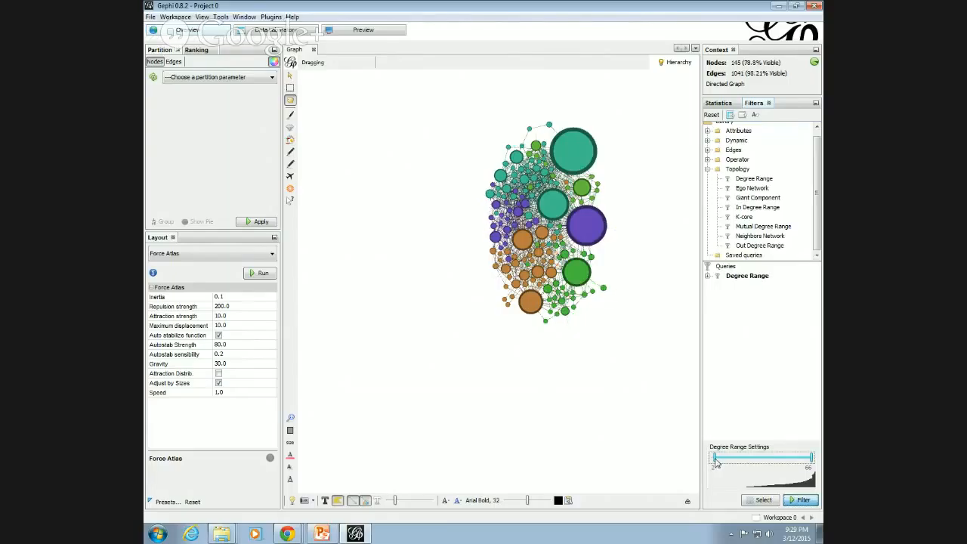
key(Right)
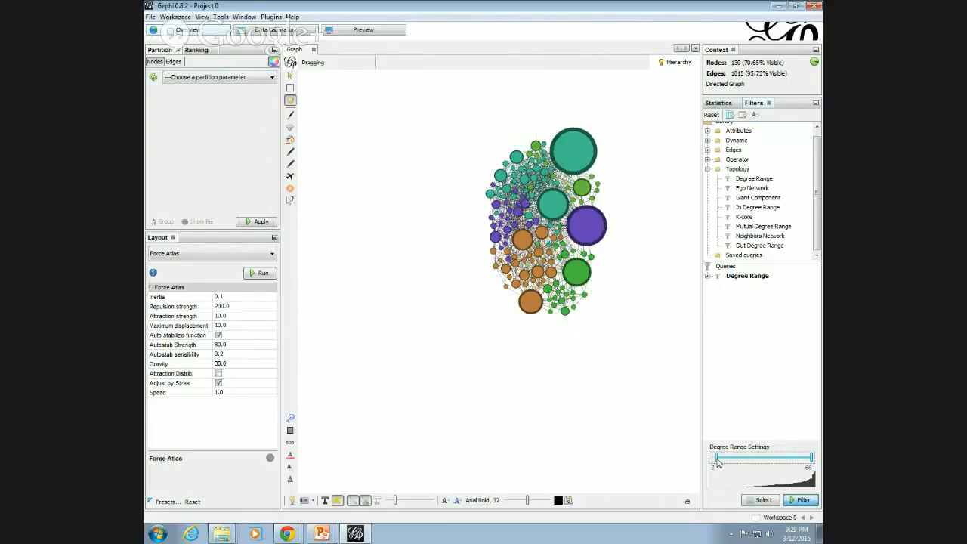
drag(718, 463, 746, 463)
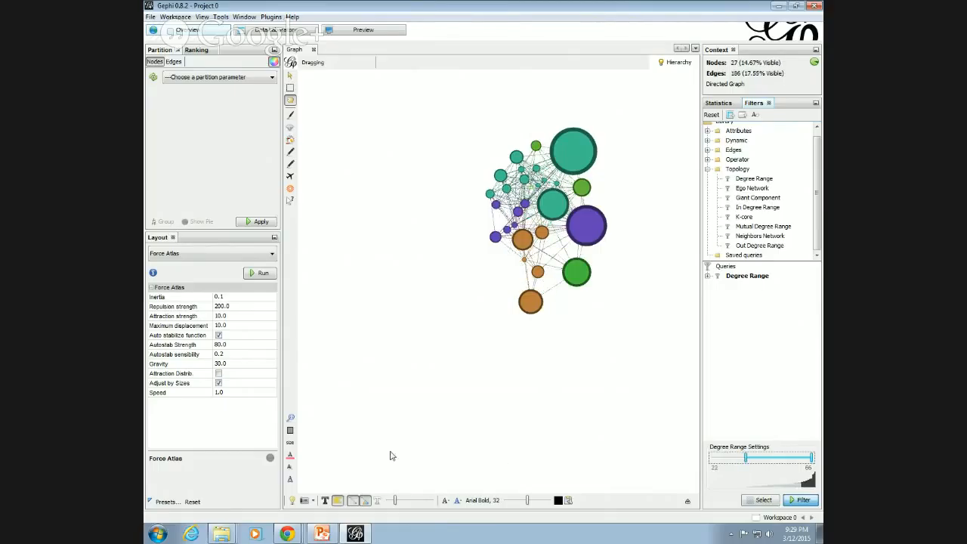
Show the node labels scaled in proportion to node size and reduce the overall label size.
click(325, 501)
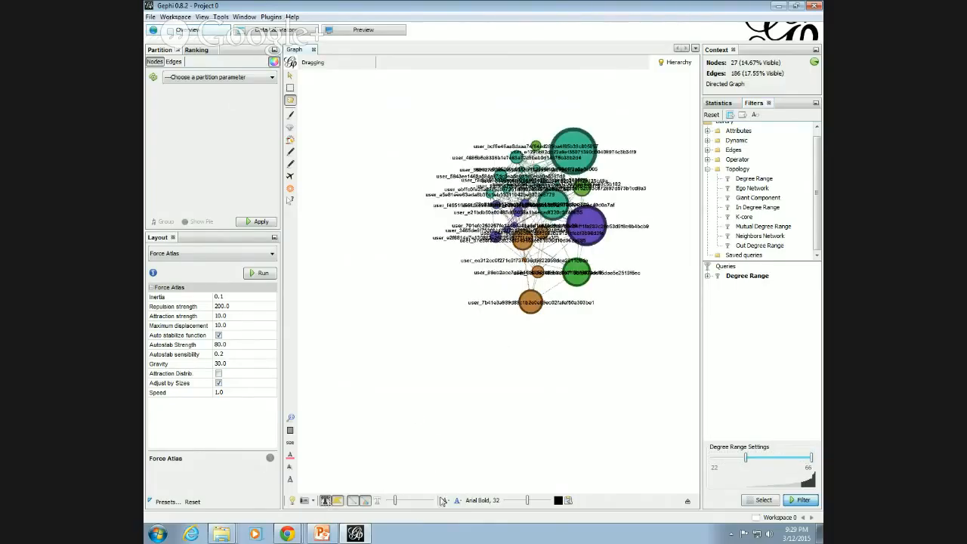
click(445, 500)
click(464, 529)
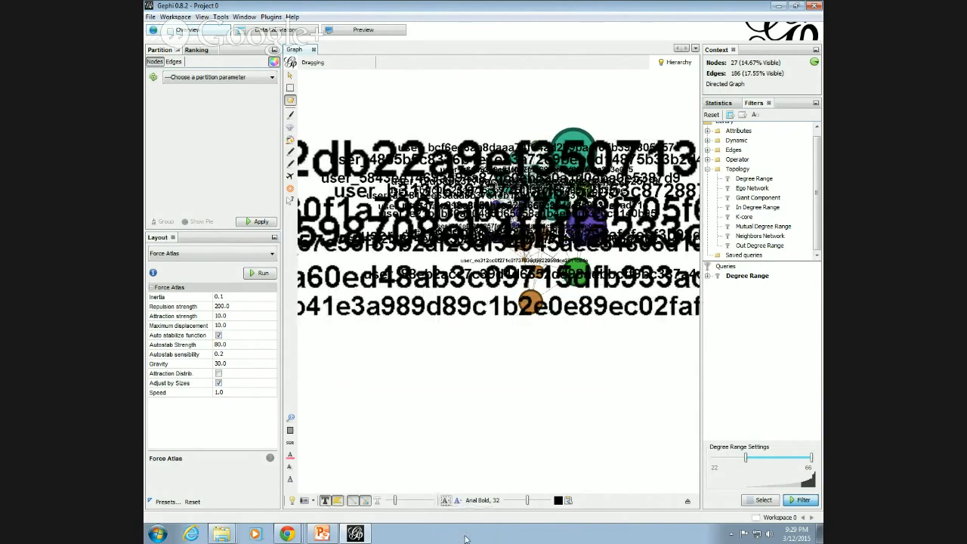
drag(527, 500, 509, 504)
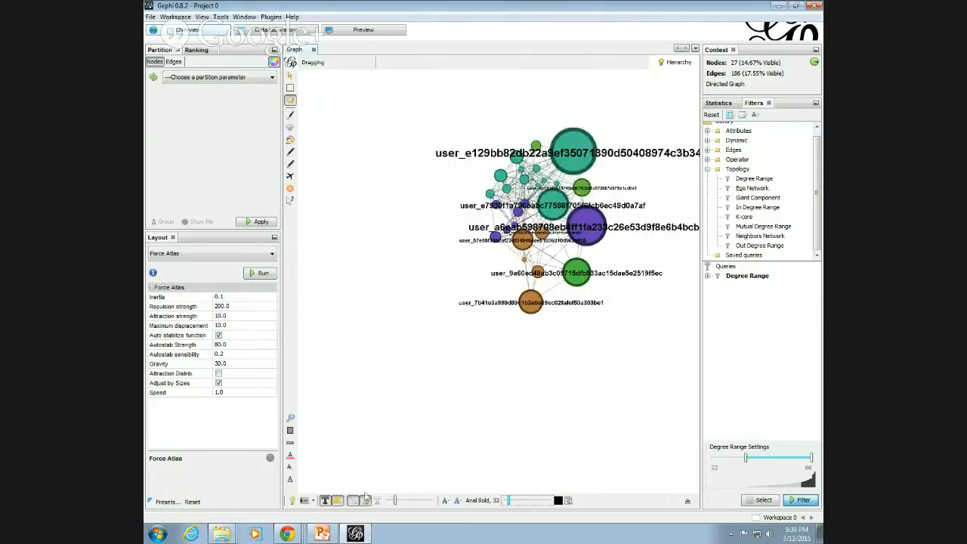
Hide the node labels and set the Degree Range filter's minimum back to 0.
click(324, 502)
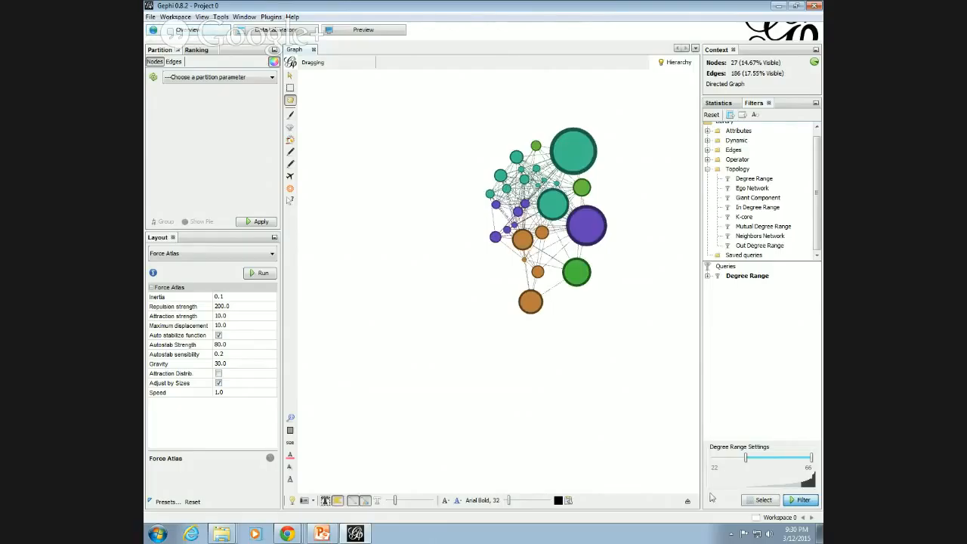
drag(746, 463, 710, 460)
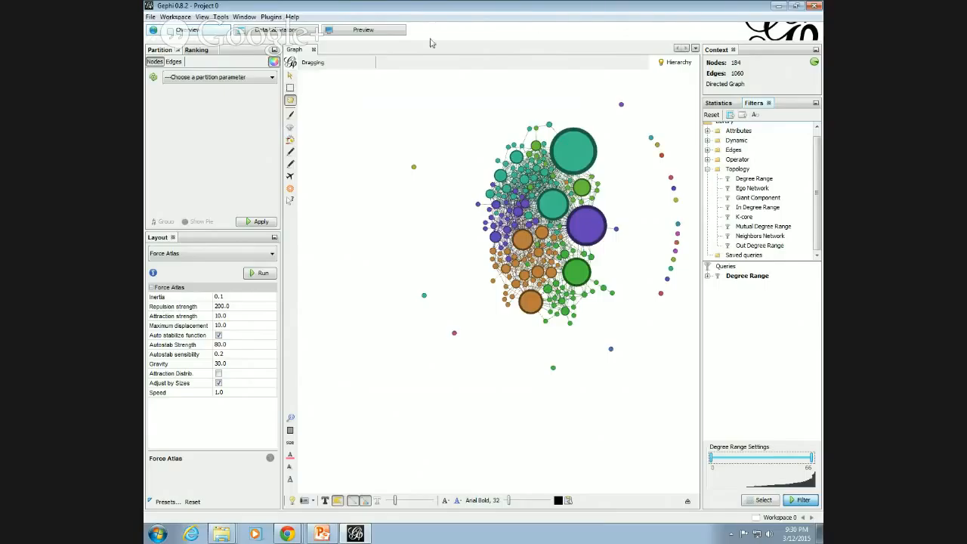
Render the full network in Preview and start exporting it with PDF as the file type.
click(385, 32)
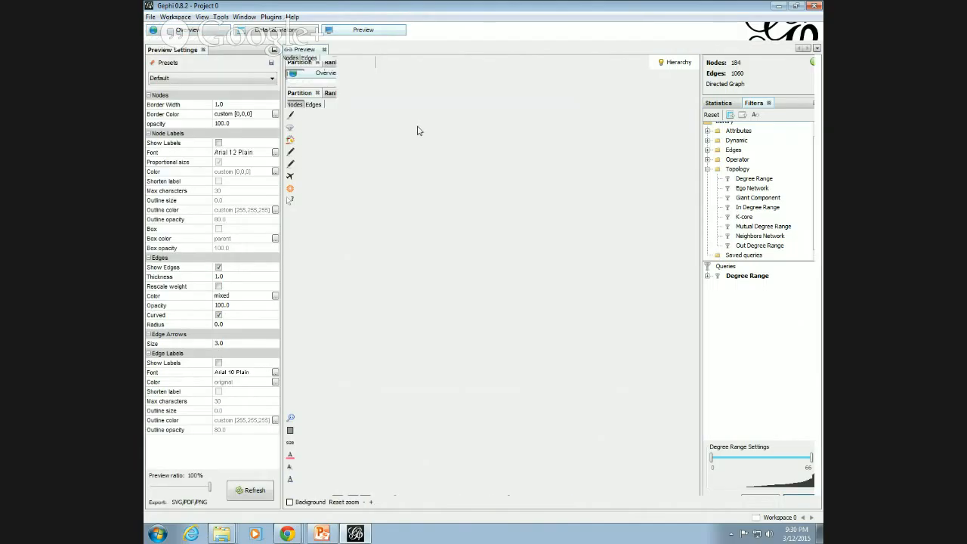
click(255, 490)
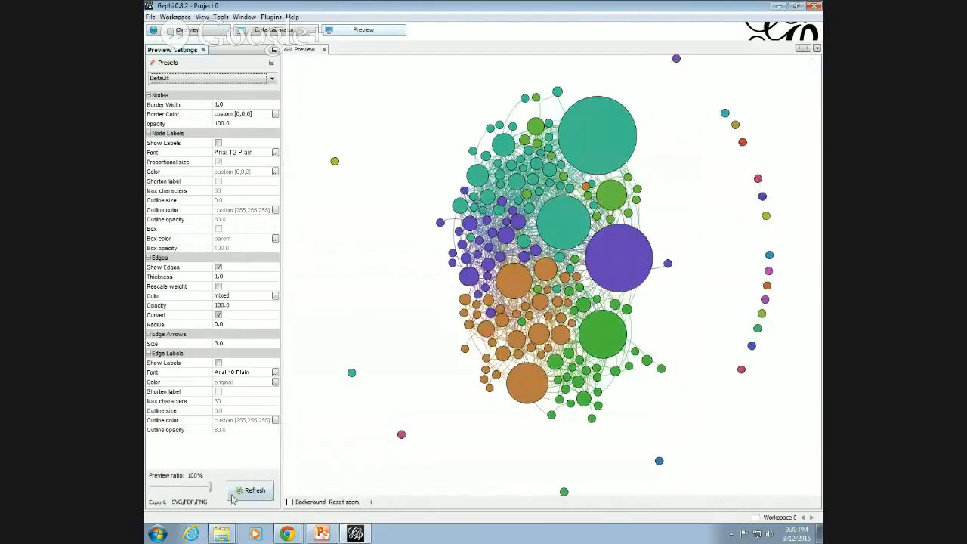
click(189, 501)
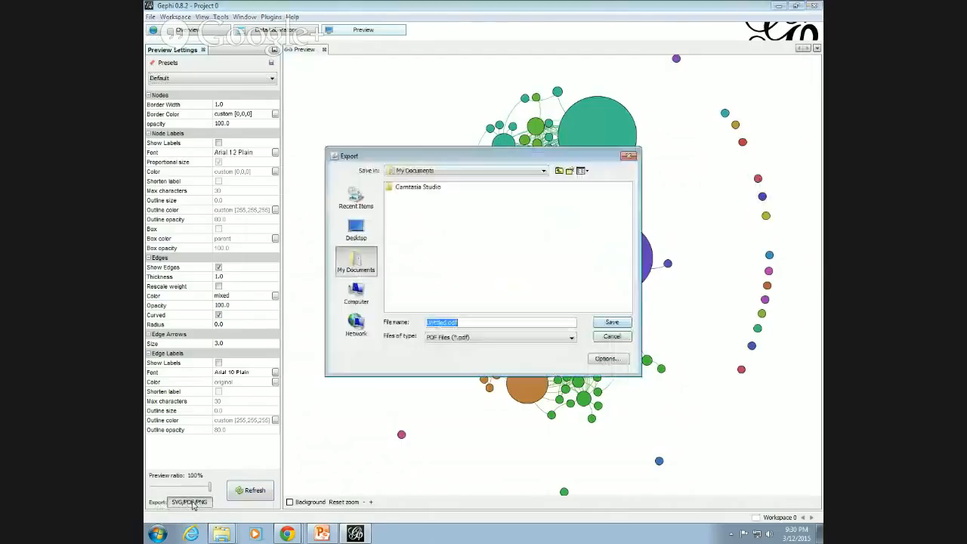
click(440, 339)
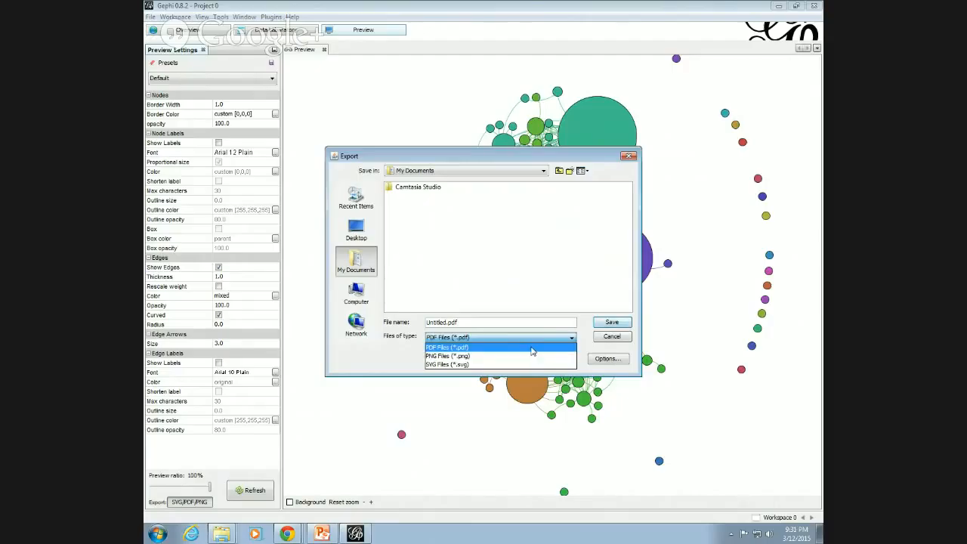
click(532, 349)
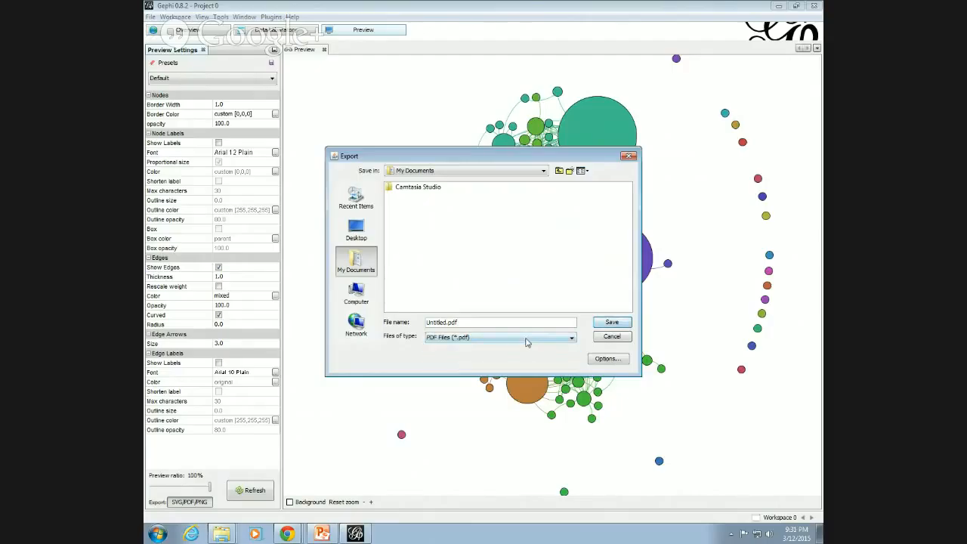
click(533, 340)
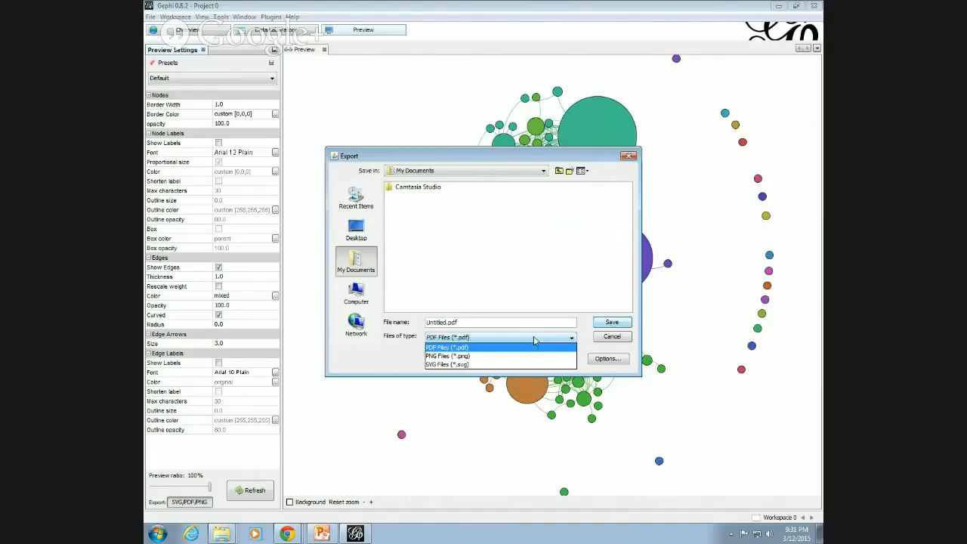
click(493, 350)
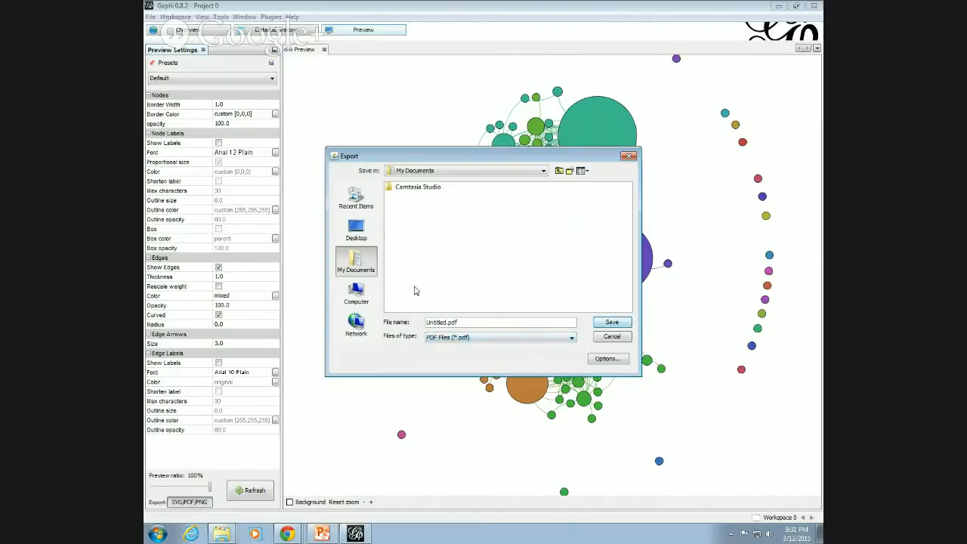
Export the map to the Desktop as facebookmap.pdf, accepting the A4 portrait page options.
triple_click(435, 321)
text(facebookmap)
click(356, 229)
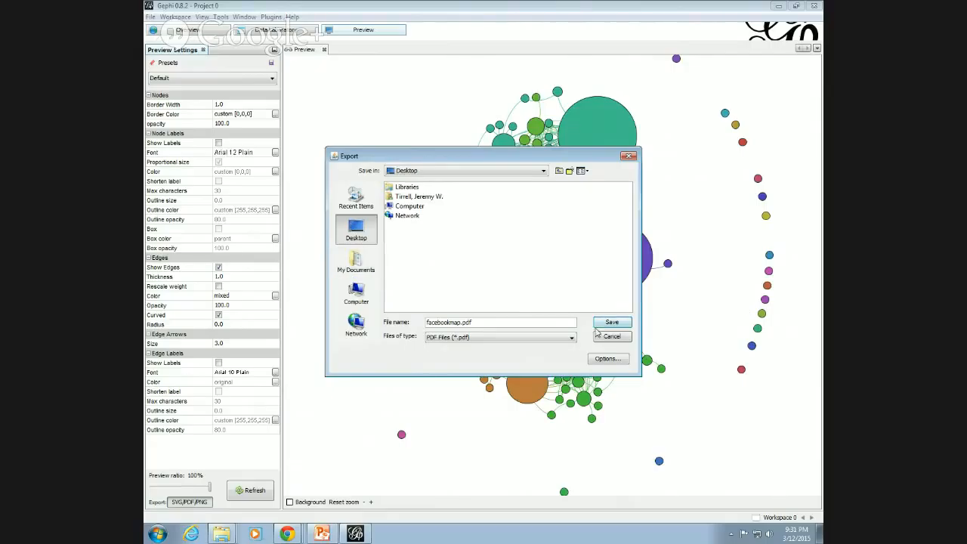
click(608, 360)
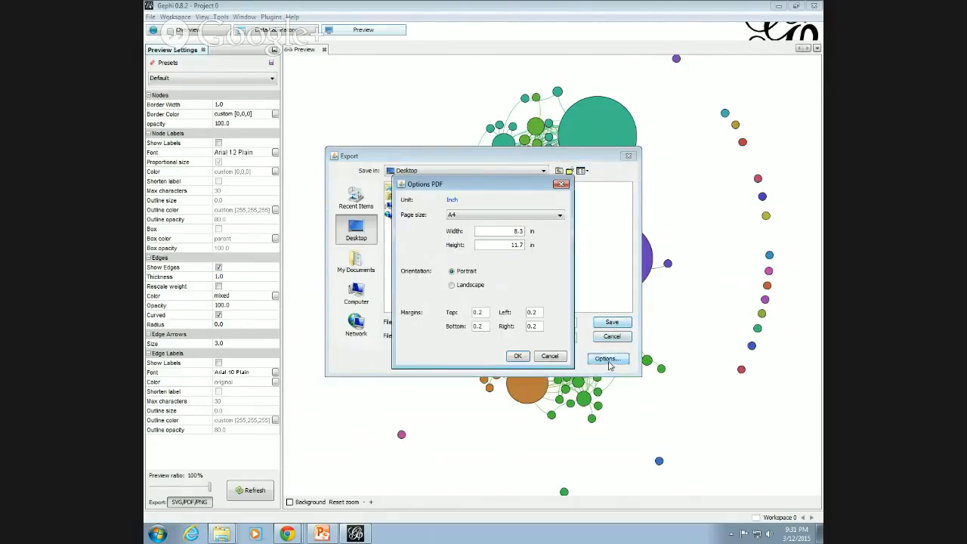
click(518, 357)
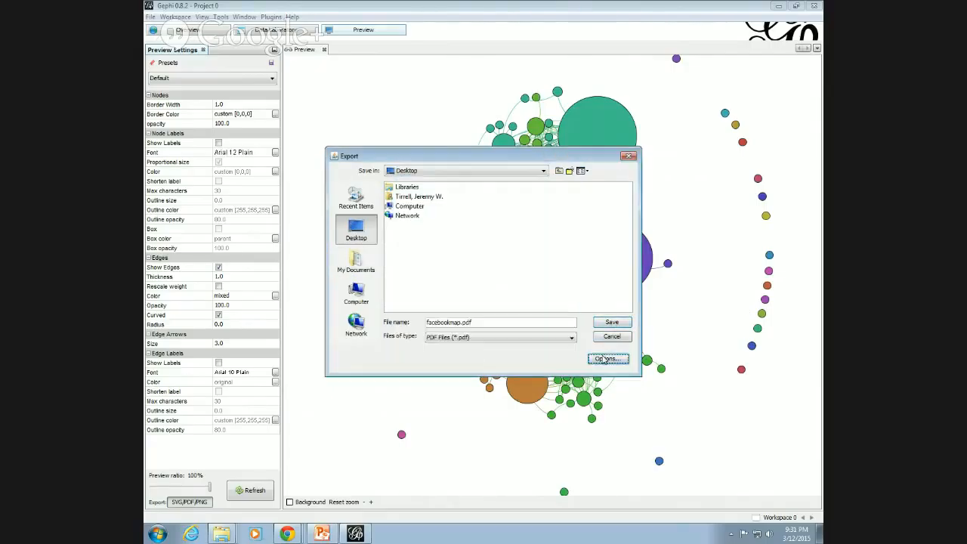
click(611, 323)
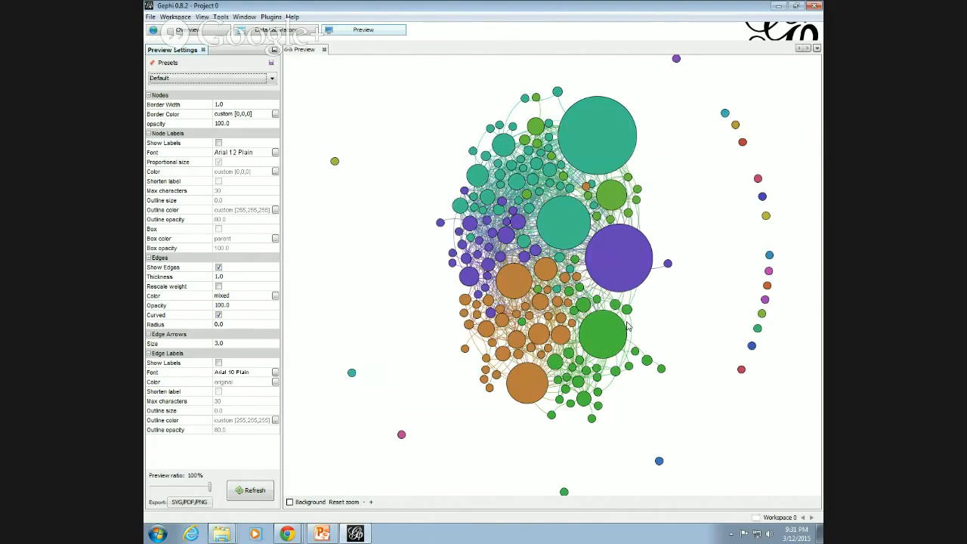
Minimize Gephi, open the twittermap file from the desktop, view it at 20% zoom, and close it.
click(779, 6)
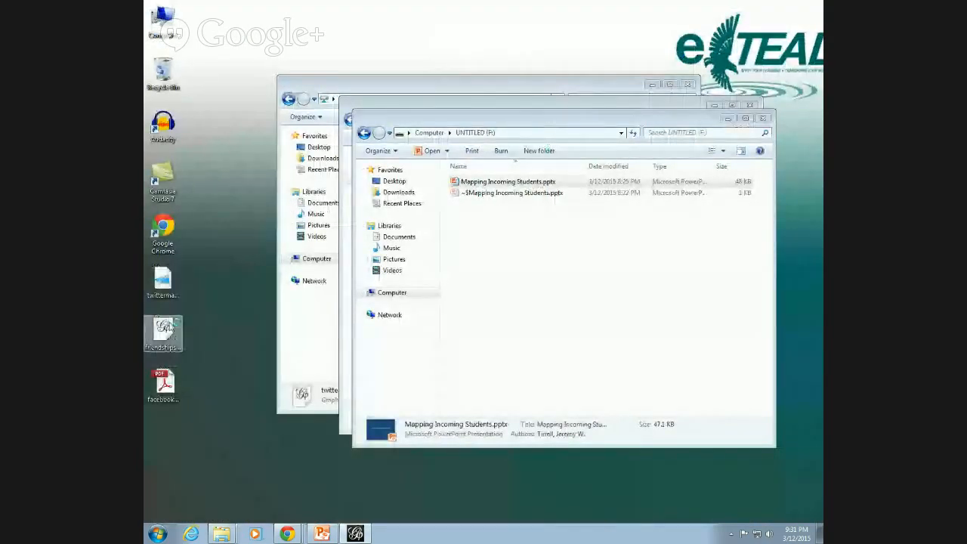
double_click(163, 281)
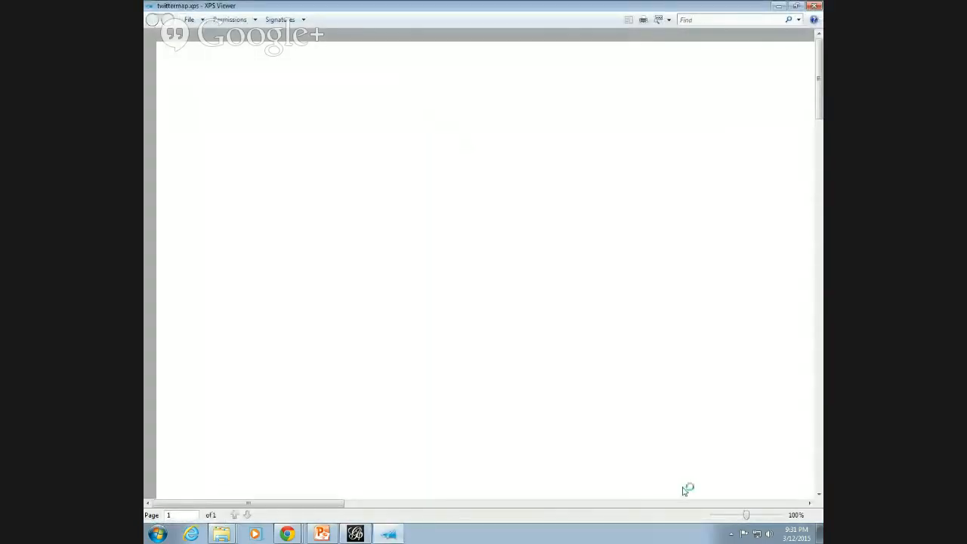
drag(746, 514, 715, 516)
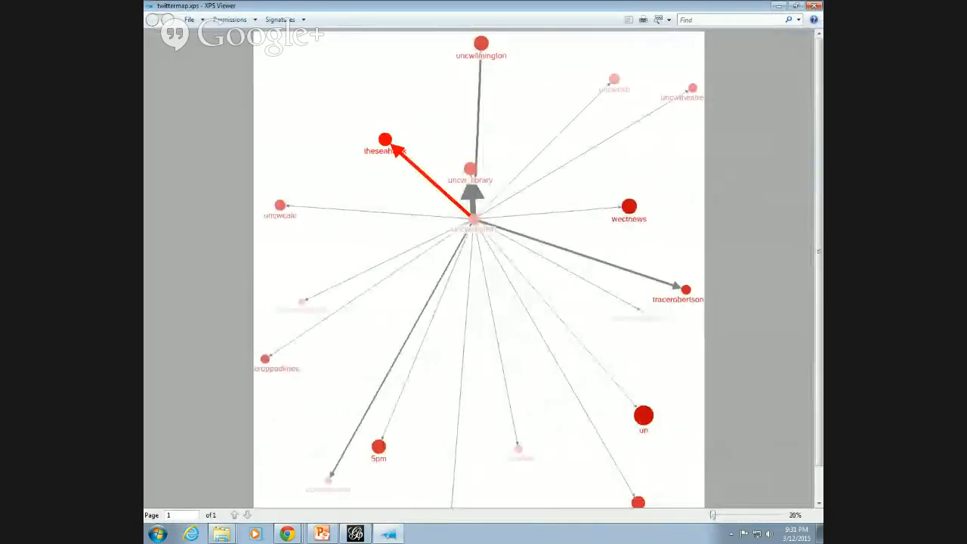
click(814, 6)
Open the exported facebookmap PDF maximized, inspect the map at 75% and 100% zoom, and close it.
double_click(163, 384)
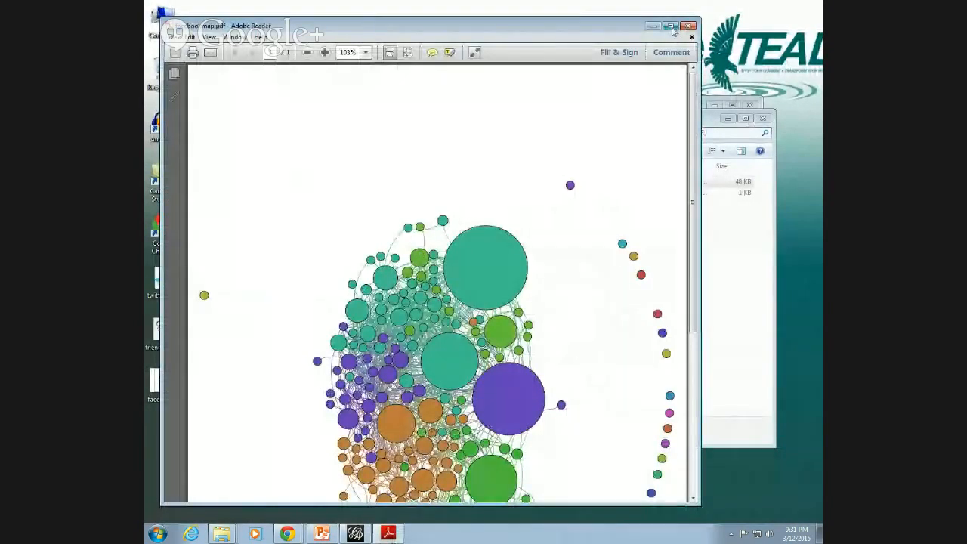
click(669, 28)
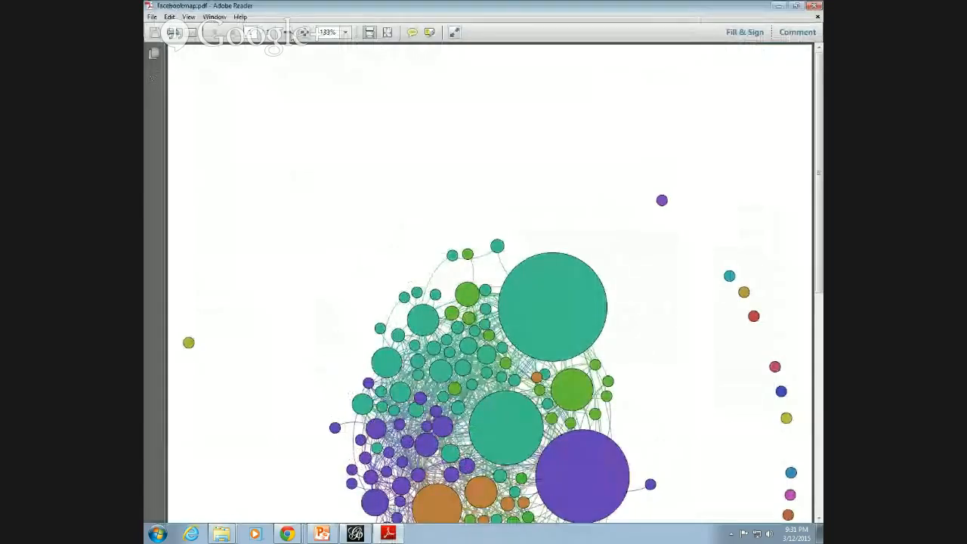
click(285, 33)
click(285, 34)
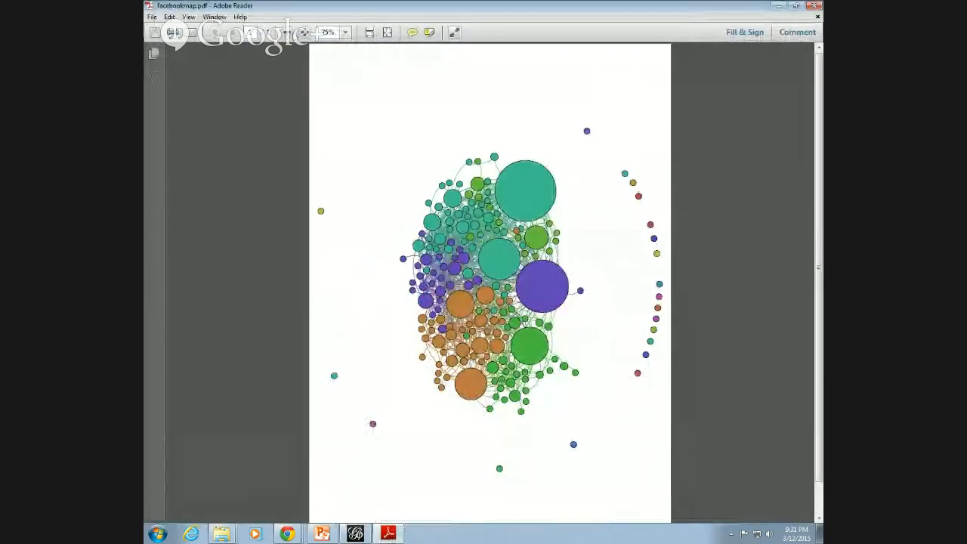
click(302, 33)
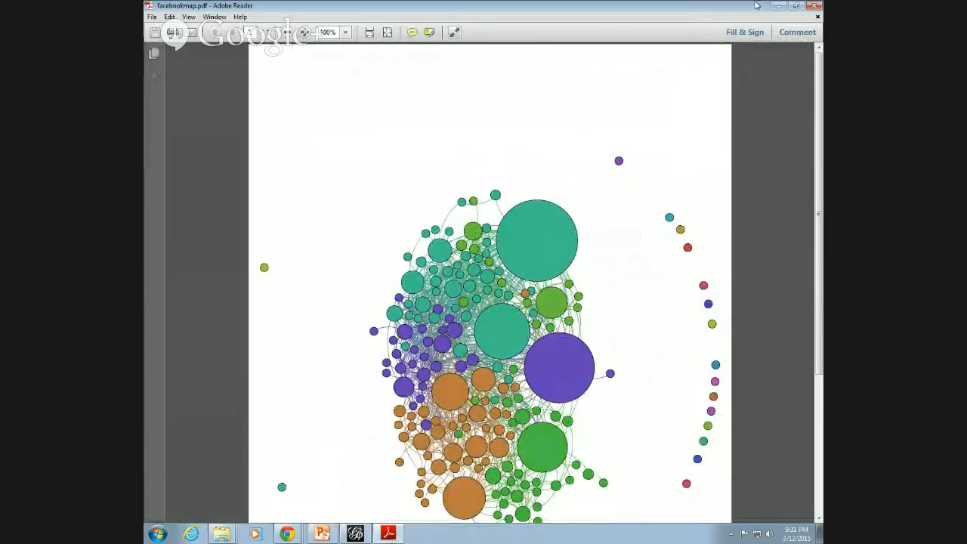
click(814, 5)
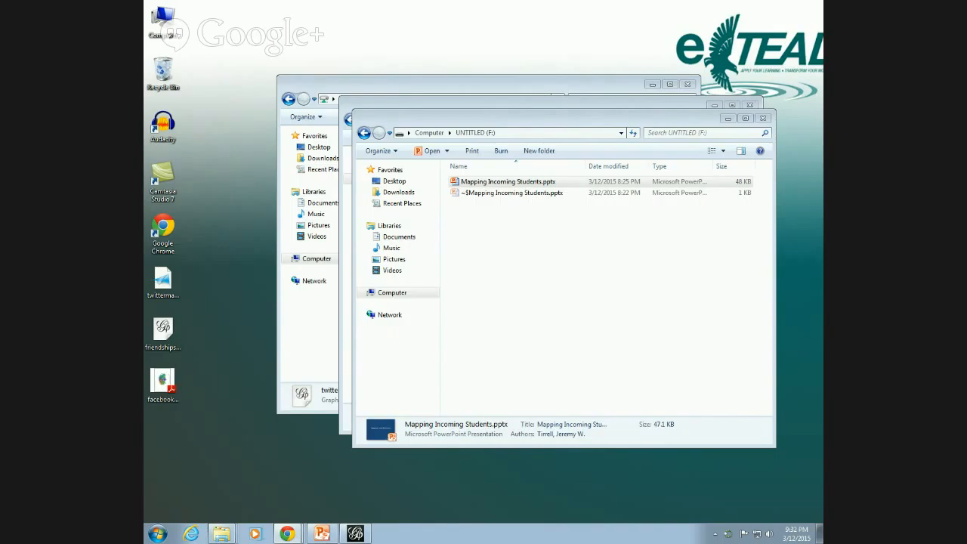
Switch to Chrome and maximize the window showing the associate professor's personal web page.
drag(145, 45, 484, 2)
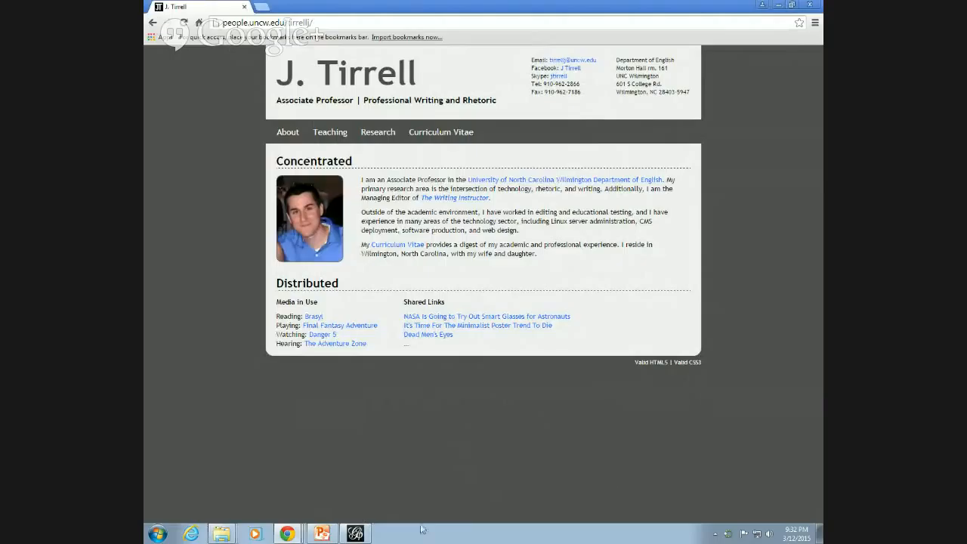
mouse_move(295, 518)
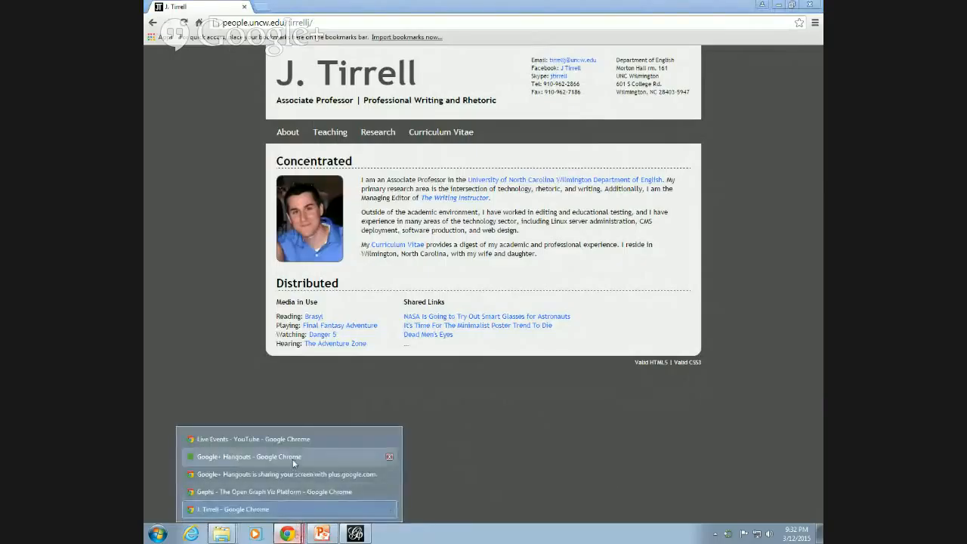